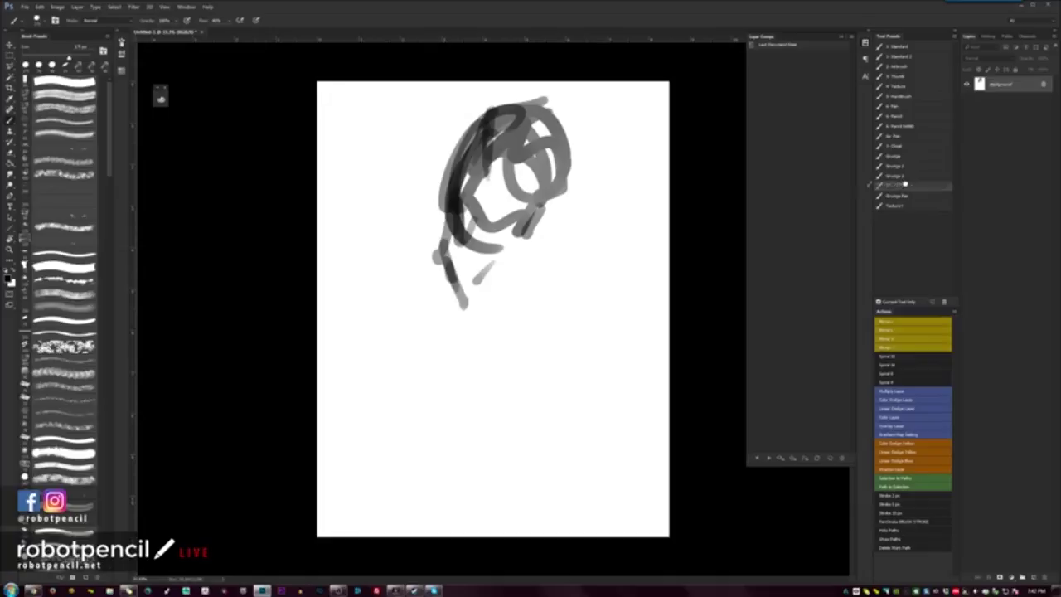
# Step: Pick a grunge brush preset and paint rough black strokes along the left side and top of the gray head sketch
pyautogui.click(905, 176)
pyautogui.moveTo(414, 98)
pyautogui.mouseDown()
pyautogui.moveTo(415, 218)
pyautogui.moveTo(440, 177)
pyautogui.mouseUp()
pyautogui.moveTo(429, 232); pyautogui.dragTo(466, 91)
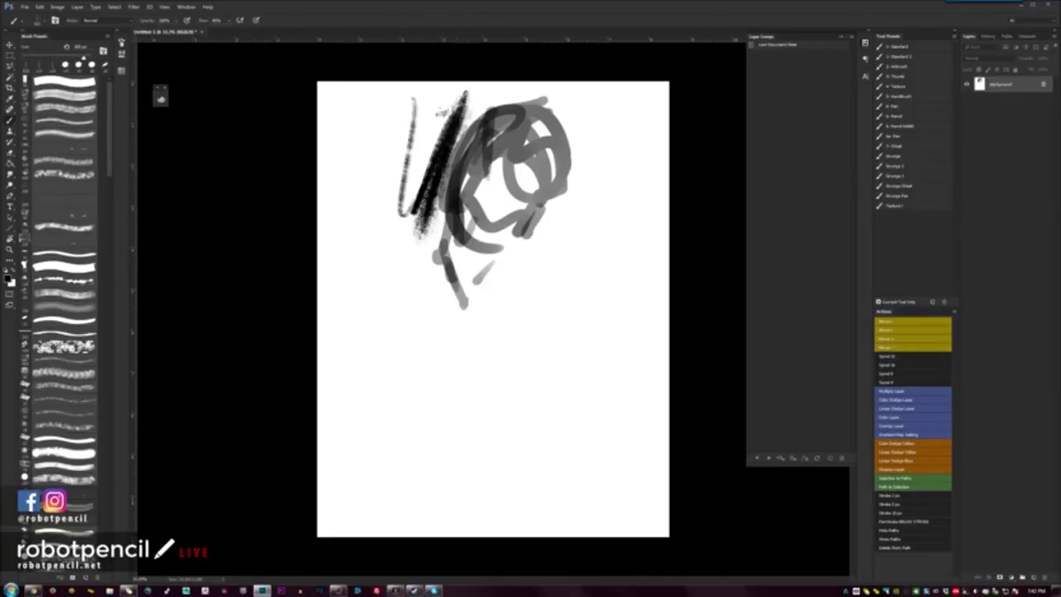
pyautogui.moveTo(460, 132); pyautogui.dragTo(547, 83)
pyautogui.moveTo(435, 116)
pyautogui.mouseDown()
pyautogui.moveTo(543, 83)
pyautogui.moveTo(575, 138)
pyautogui.mouseUp()
pyautogui.moveTo(519, 88); pyautogui.dragTo(585, 145)
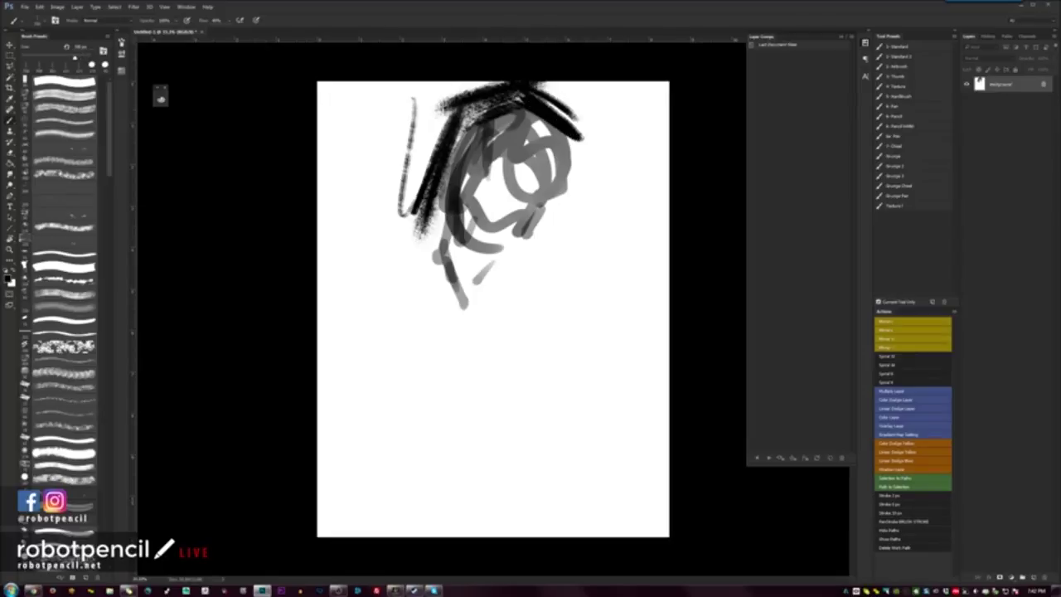
# Step: Paint a thick black vertical bar right of the head and a solid black mass on the background above the figure's left-hand shoulder
pyautogui.moveTo(580, 82)
pyautogui.mouseDown()
pyautogui.moveTo(572, 228)
pyautogui.moveTo(589, 240)
pyautogui.mouseUp()
pyautogui.moveTo(365, 183)
pyautogui.mouseDown()
pyautogui.moveTo(386, 253)
pyautogui.moveTo(427, 258)
pyautogui.mouseUp()
pyautogui.moveTo(444, 197)
pyautogui.mouseDown()
pyautogui.moveTo(415, 265)
pyautogui.moveTo(369, 300)
pyautogui.mouseUp()
pyautogui.moveTo(407, 133); pyautogui.dragTo(373, 211)
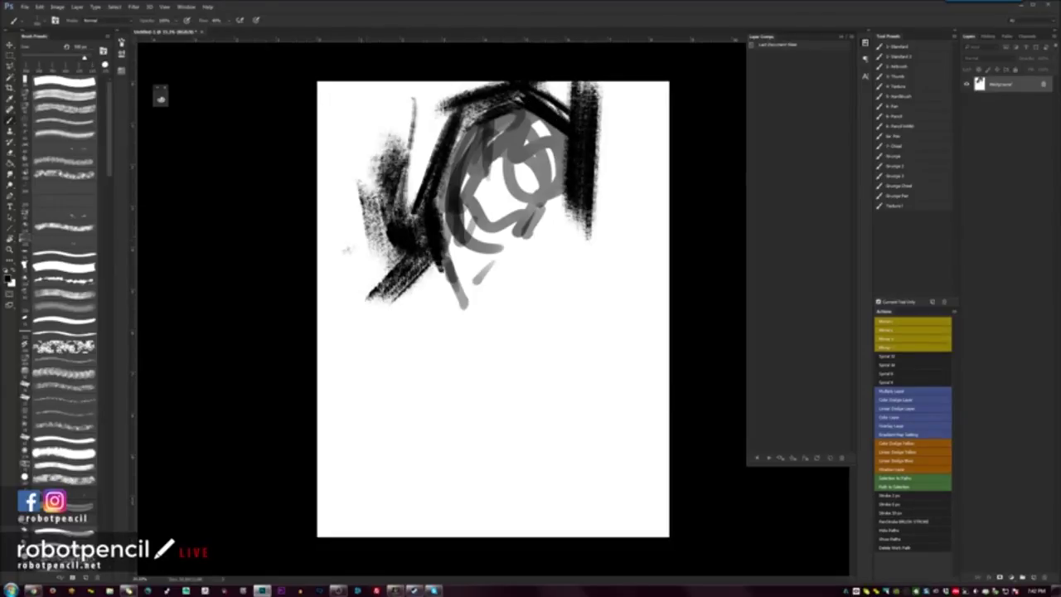
pyautogui.moveTo(389, 150); pyautogui.dragTo(373, 257)
pyautogui.moveTo(414, 183); pyautogui.dragTo(369, 282)
pyautogui.moveTo(394, 245); pyautogui.dragTo(319, 306)
pyautogui.moveTo(390, 286); pyautogui.dragTo(344, 302)
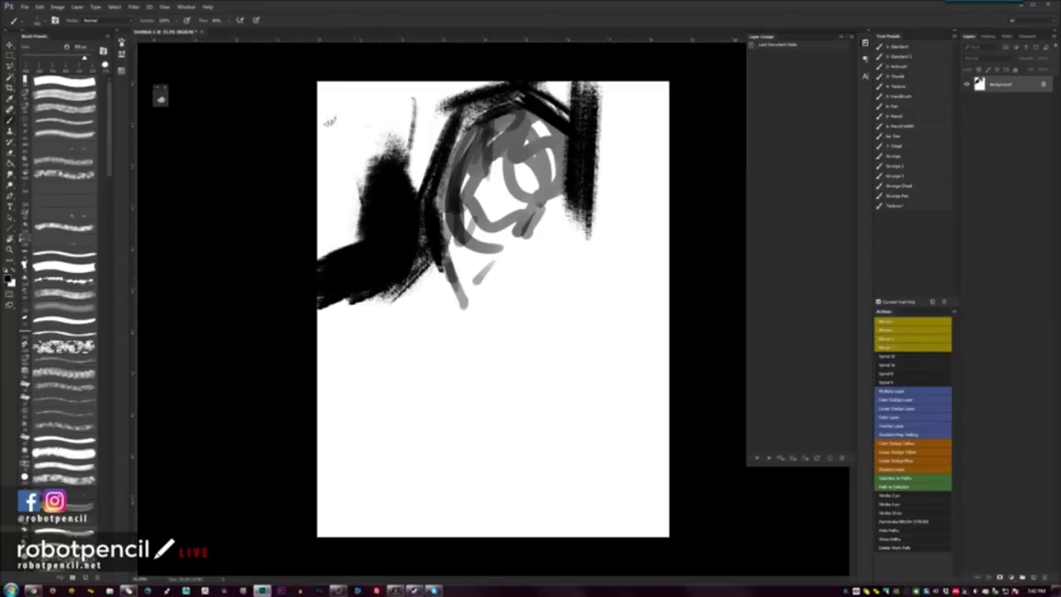
# Step: Block in the canvas's upper-left background with broad black vertical and diagonal strokes
pyautogui.moveTo(330, 100); pyautogui.dragTo(350, 214)
pyautogui.moveTo(362, 95); pyautogui.dragTo(348, 199)
pyautogui.moveTo(325, 87); pyautogui.dragTo(336, 228)
pyautogui.moveTo(348, 106)
pyautogui.mouseDown()
pyautogui.moveTo(421, 82)
pyautogui.moveTo(319, 103)
pyautogui.mouseUp()
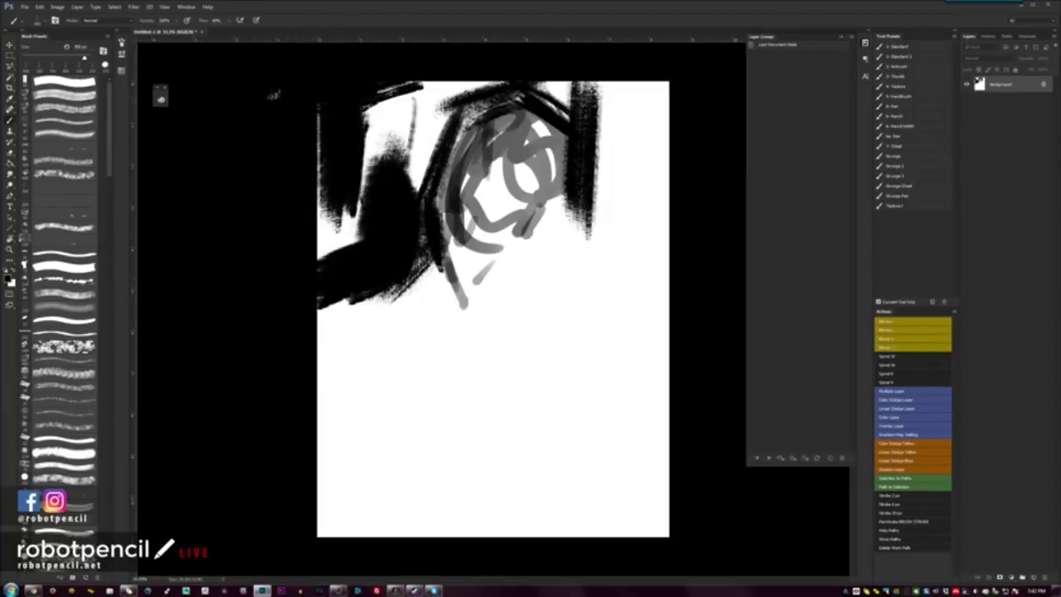
pyautogui.moveTo(431, 83)
pyautogui.mouseDown()
pyautogui.moveTo(373, 157)
pyautogui.moveTo(406, 191)
pyautogui.moveTo(502, 83)
pyautogui.moveTo(461, 96)
pyautogui.mouseUp()
# Step: Reduce the brush size slightly and layer dark gray strokes over the black background left of the head and in the upper-left corner
pyautogui.press('[')
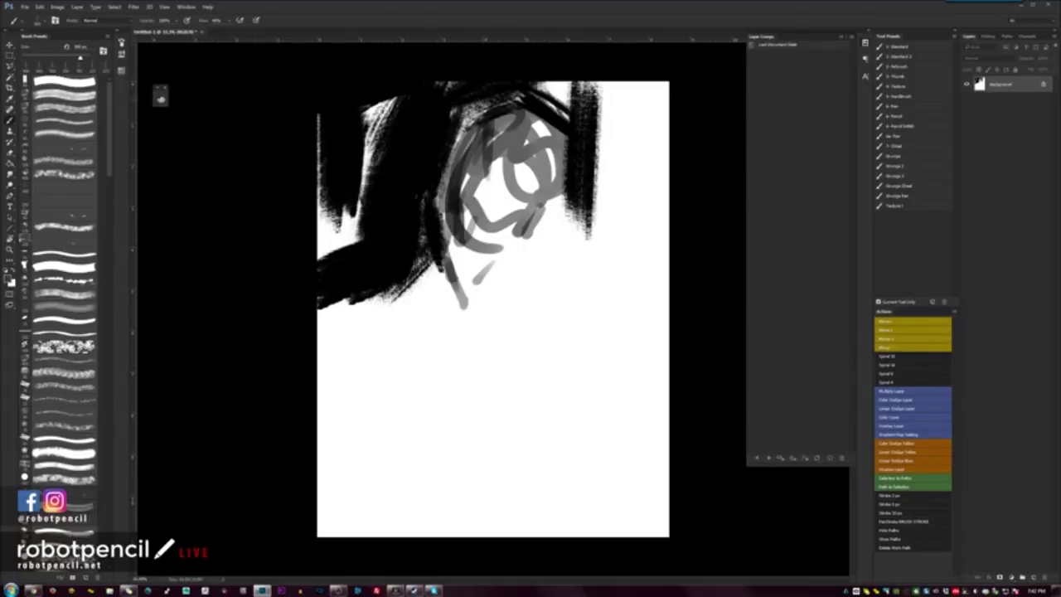
pyautogui.moveTo(415, 139)
pyautogui.mouseDown()
pyautogui.moveTo(517, 83)
pyautogui.moveTo(431, 120)
pyautogui.mouseUp()
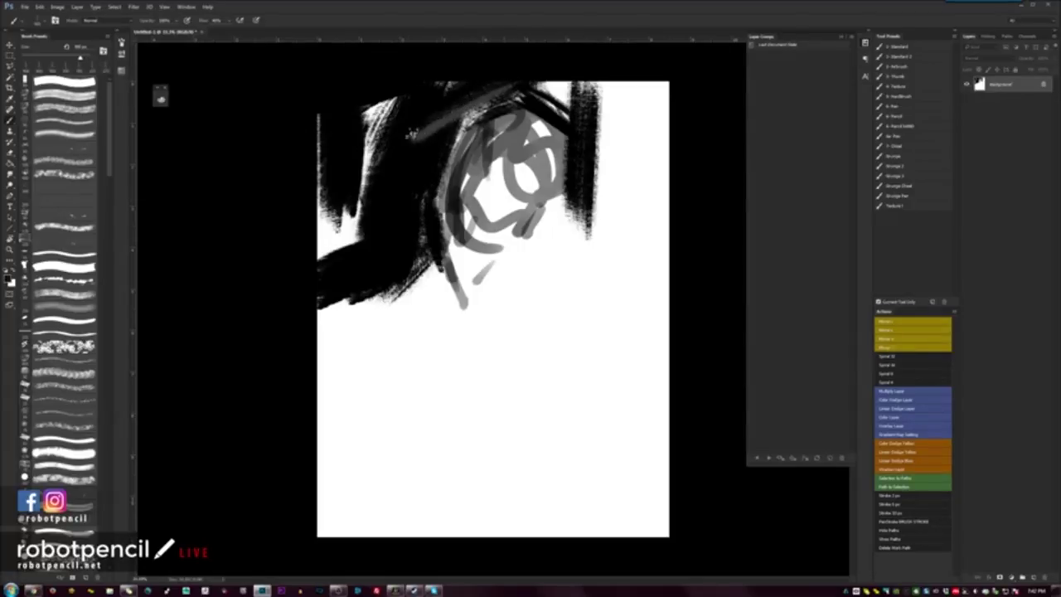
pyautogui.moveTo(510, 81); pyautogui.dragTo(399, 159)
pyautogui.moveTo(488, 103); pyautogui.dragTo(435, 153)
pyautogui.moveTo(476, 121); pyautogui.dragTo(430, 221)
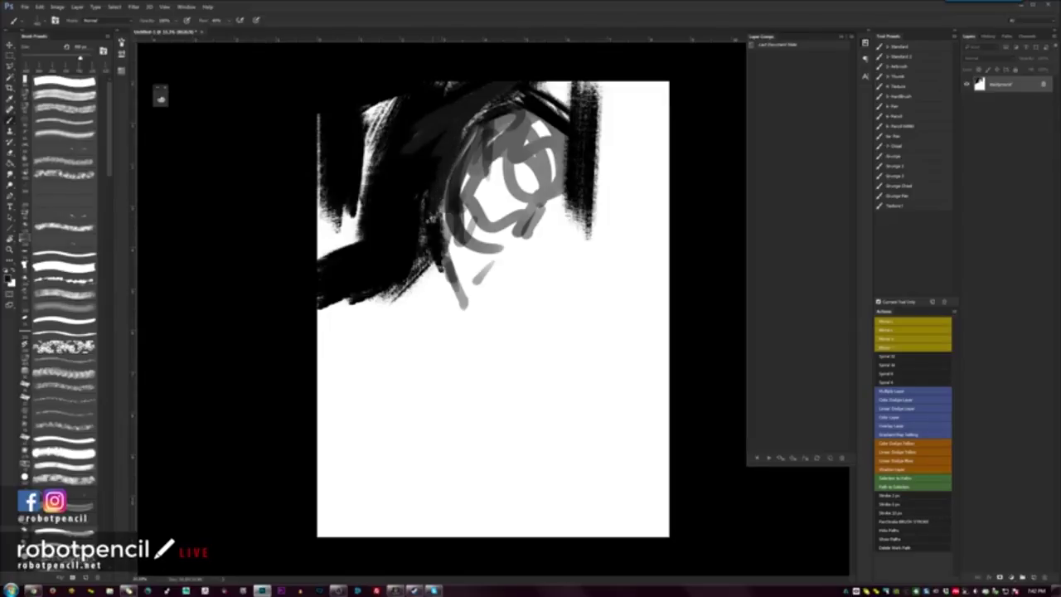
pyautogui.moveTo(436, 177)
pyautogui.mouseDown()
pyautogui.moveTo(388, 124)
pyautogui.moveTo(409, 175)
pyautogui.mouseUp()
pyautogui.moveTo(338, 108); pyautogui.dragTo(372, 196)
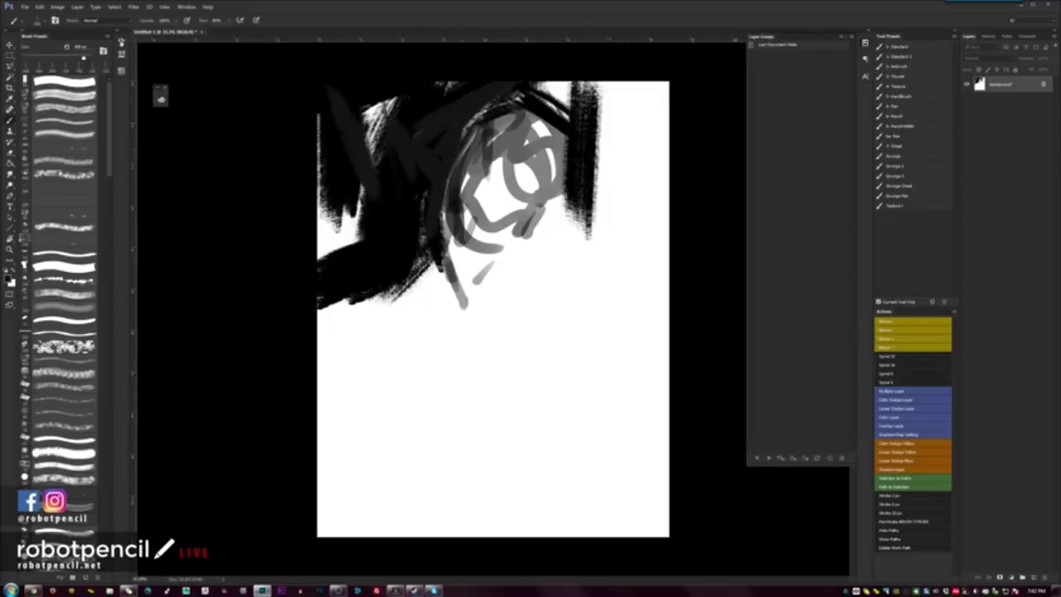
pyautogui.moveTo(320, 88); pyautogui.dragTo(325, 243)
pyautogui.moveTo(361, 187); pyautogui.dragTo(335, 246)
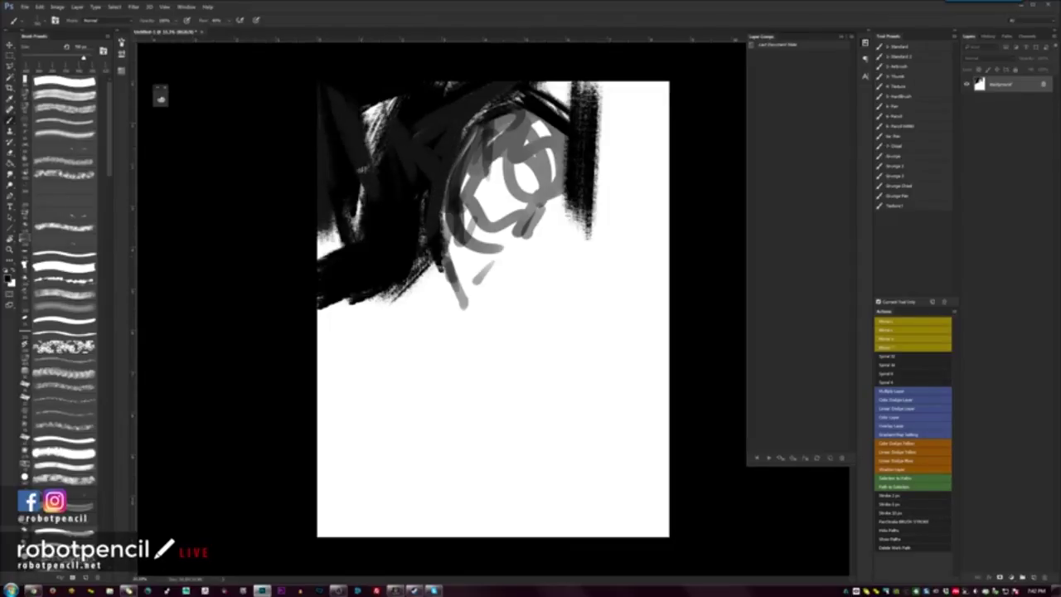
# Step: Cover the remaining white gaps in the left background, add short dark streaks below the shoulder, and extend the bar right of the head
pyautogui.moveTo(376, 162); pyautogui.dragTo(347, 240)
pyautogui.moveTo(375, 196)
pyautogui.mouseDown()
pyautogui.moveTo(355, 246)
pyautogui.moveTo(322, 282)
pyautogui.mouseUp()
pyautogui.moveTo(349, 222); pyautogui.dragTo(328, 335)
pyautogui.moveTo(348, 289); pyautogui.dragTo(332, 335)
pyautogui.moveTo(391, 229); pyautogui.dragTo(380, 342)
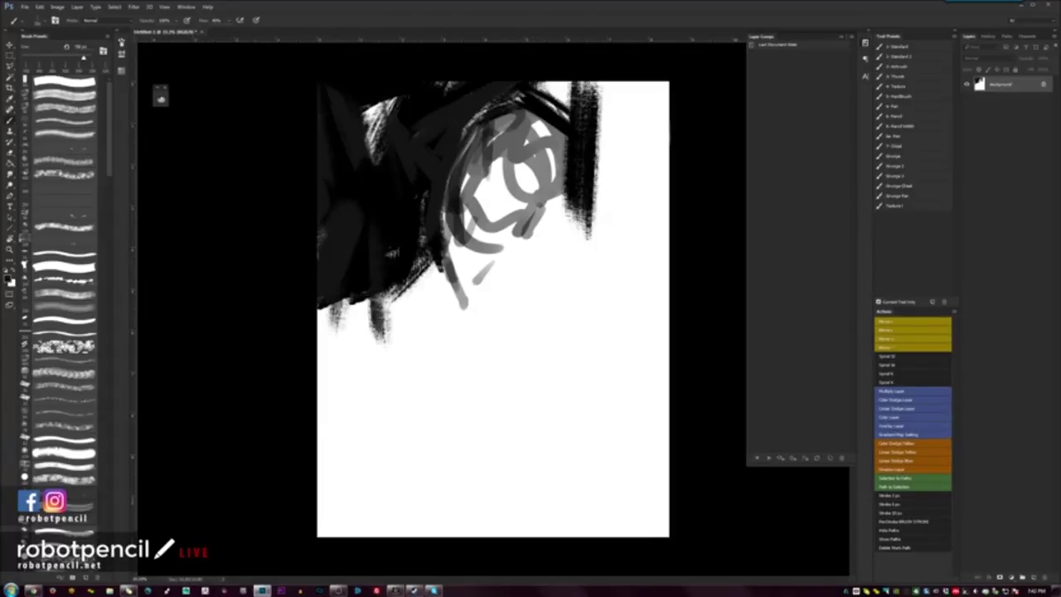
pyautogui.moveTo(401, 249); pyautogui.dragTo(406, 348)
pyautogui.moveTo(582, 143); pyautogui.dragTo(577, 247)
# Step: Shrink the brush and paint the right-hand edge of the neck and the start of the right-hand shoulder line
pyautogui.press('[')
pyautogui.press('[')
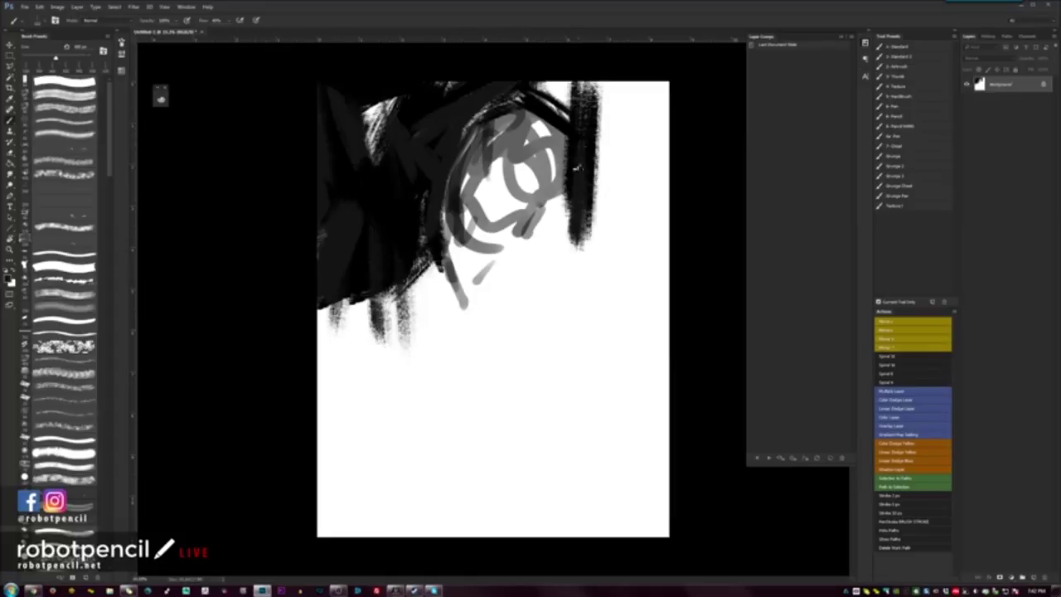
pyautogui.moveTo(571, 124); pyautogui.dragTo(569, 239)
pyautogui.moveTo(567, 161); pyautogui.dragTo(555, 285)
pyautogui.moveTo(556, 237); pyautogui.dragTo(544, 307)
pyautogui.moveTo(542, 289); pyautogui.dragTo(599, 316)
pyautogui.moveTo(570, 230)
pyautogui.mouseDown()
pyautogui.moveTo(562, 298)
pyautogui.moveTo(580, 307)
pyautogui.mouseUp()
# Step: Enlarge the brush and fill the background right of the head with broad dark strokes out to the canvas edge
pyautogui.press(']')
pyautogui.press(']')
pyautogui.moveTo(560, 86)
pyautogui.mouseDown()
pyautogui.moveTo(627, 108)
pyautogui.moveTo(607, 240)
pyautogui.mouseUp()
pyautogui.moveTo(617, 103); pyautogui.dragTo(663, 108)
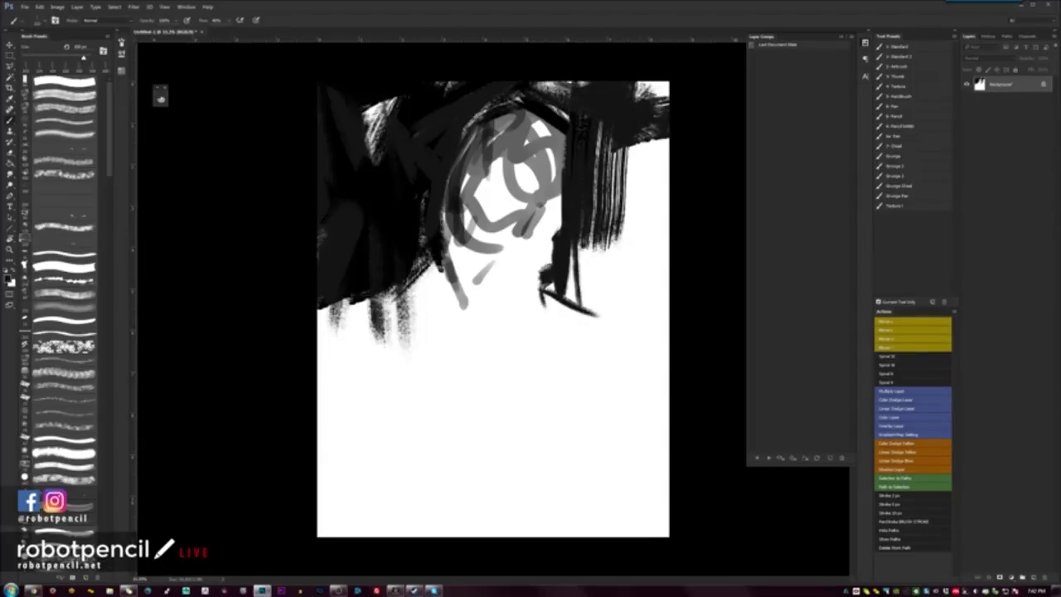
pyautogui.moveTo(615, 162)
pyautogui.mouseDown()
pyautogui.moveTo(666, 146)
pyautogui.moveTo(667, 156)
pyautogui.mouseUp()
pyautogui.moveTo(612, 186)
pyautogui.mouseDown()
pyautogui.moveTo(664, 178)
pyautogui.moveTo(601, 225)
pyautogui.mouseUp()
pyautogui.moveTo(671, 207); pyautogui.dragTo(601, 249)
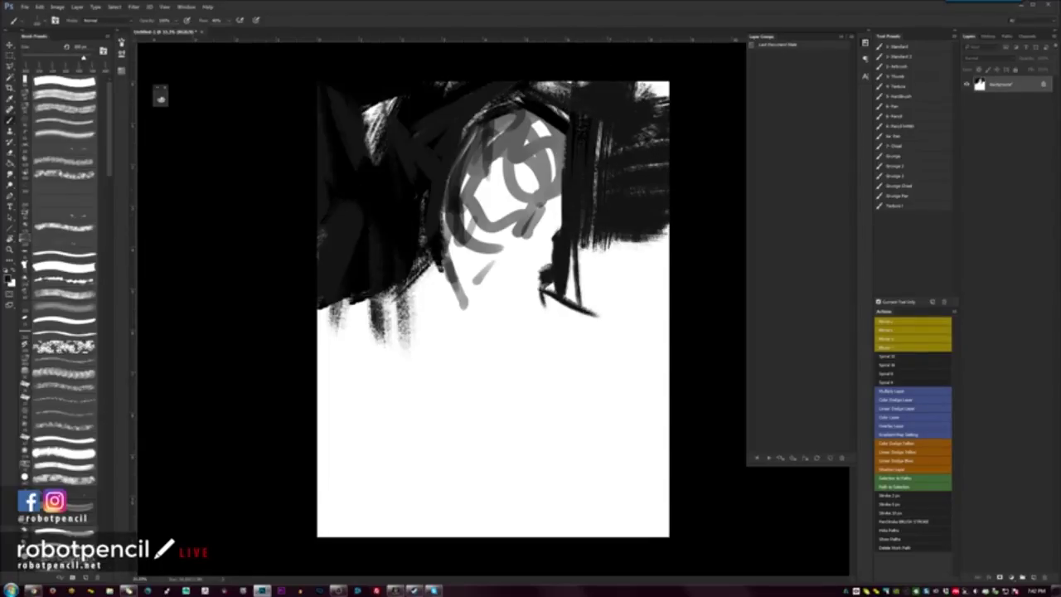
pyautogui.moveTo(665, 149)
pyautogui.mouseDown()
pyautogui.moveTo(596, 191)
pyautogui.moveTo(680, 120)
pyautogui.moveTo(564, 88)
pyautogui.moveTo(633, 80)
pyautogui.mouseUp()
# Step: Darken the upper-left background and carve the slope of the left-hand shoulder with black strokes down to the canvas edge
pyautogui.moveTo(394, 103); pyautogui.dragTo(348, 148)
pyautogui.moveTo(362, 100); pyautogui.dragTo(376, 158)
pyautogui.moveTo(377, 98); pyautogui.dragTo(324, 179)
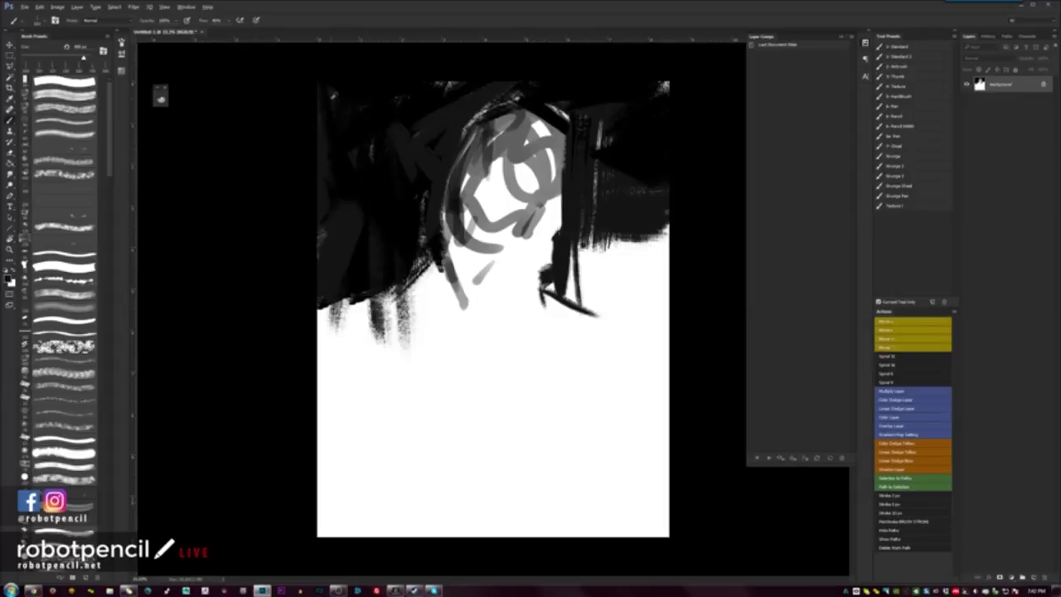
pyautogui.moveTo(345, 286)
pyautogui.mouseDown()
pyautogui.moveTo(292, 344)
pyautogui.moveTo(298, 369)
pyautogui.mouseUp()
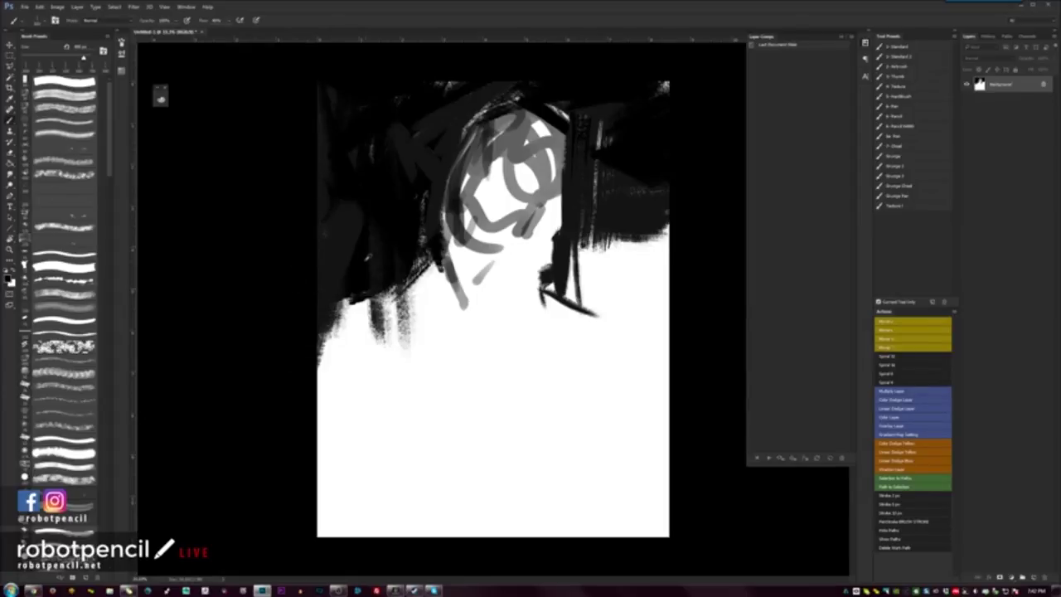
pyautogui.moveTo(368, 257); pyautogui.dragTo(296, 373)
pyautogui.moveTo(348, 274); pyautogui.dragTo(292, 363)
pyautogui.moveTo(348, 300); pyautogui.dragTo(307, 366)
# Step: Paint the background dark beside the right-hand shoulder, shaping its slope down the outer arm to the canvas edge
pyautogui.moveTo(615, 225)
pyautogui.mouseDown()
pyautogui.moveTo(565, 287)
pyautogui.moveTo(663, 293)
pyautogui.mouseUp()
pyautogui.moveTo(589, 296); pyautogui.dragTo(634, 346)
pyautogui.moveTo(655, 290); pyautogui.dragTo(630, 369)
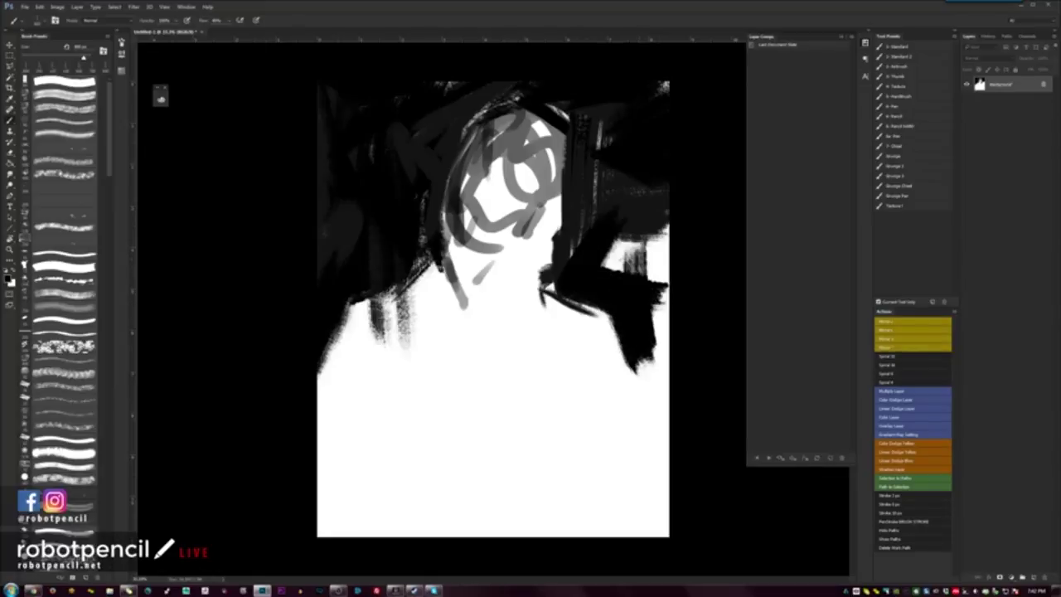
pyautogui.moveTo(634, 215)
pyautogui.mouseDown()
pyautogui.moveTo(657, 336)
pyautogui.moveTo(621, 270)
pyautogui.mouseUp()
pyautogui.moveTo(649, 189); pyautogui.dragTo(663, 307)
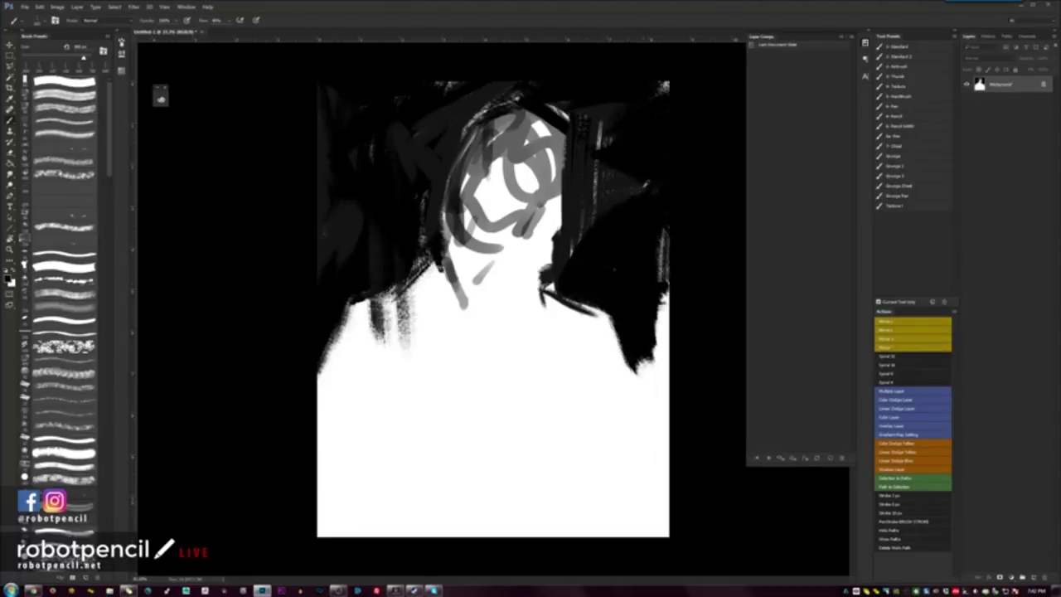
pyautogui.moveTo(631, 154); pyautogui.dragTo(639, 274)
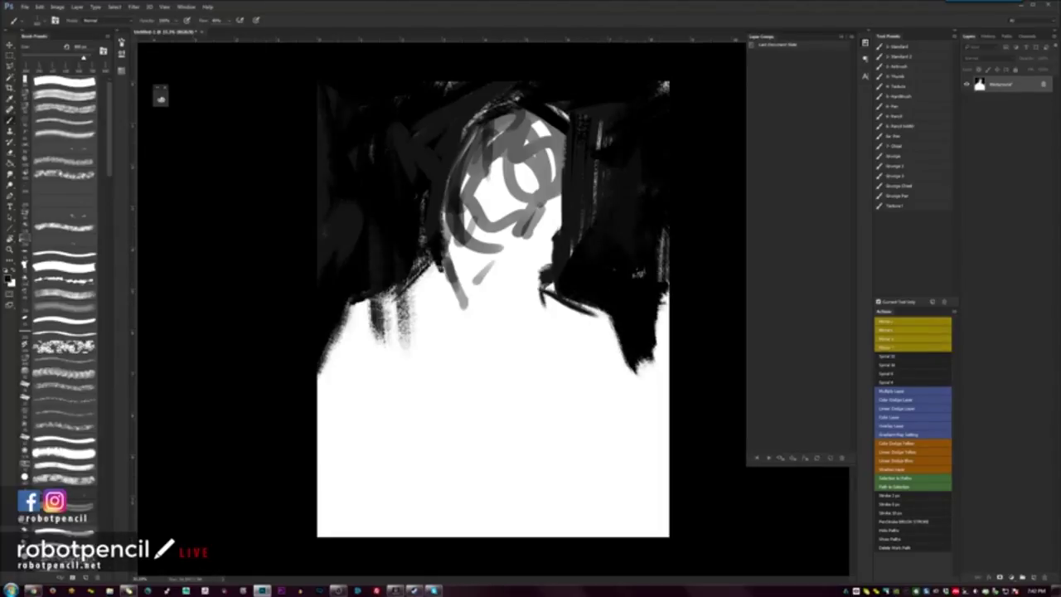
pyautogui.moveTo(660, 211); pyautogui.dragTo(661, 361)
pyautogui.moveTo(659, 307)
pyautogui.mouseDown()
pyautogui.moveTo(657, 390)
pyautogui.moveTo(643, 427)
pyautogui.mouseUp()
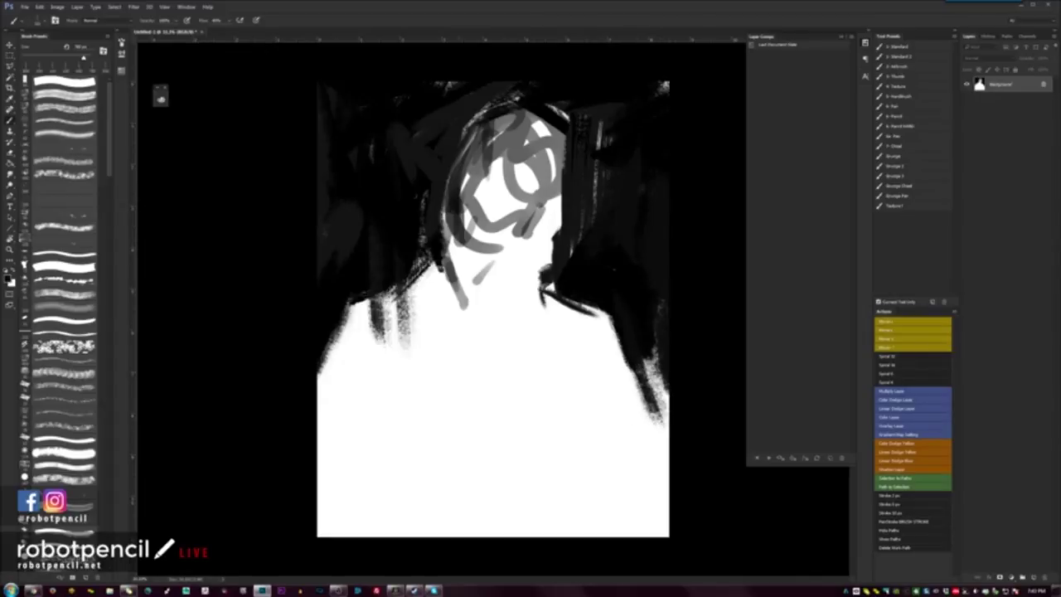
# Step: Rework the background around the head with a larger brush, covering the light gaps with dark gray and black strokes
pyautogui.moveTo(458, 170)
pyautogui.mouseDown()
pyautogui.moveTo(444, 240)
pyautogui.moveTo(468, 116)
pyautogui.moveTo(522, 96)
pyautogui.mouseUp()
pyautogui.press(']')
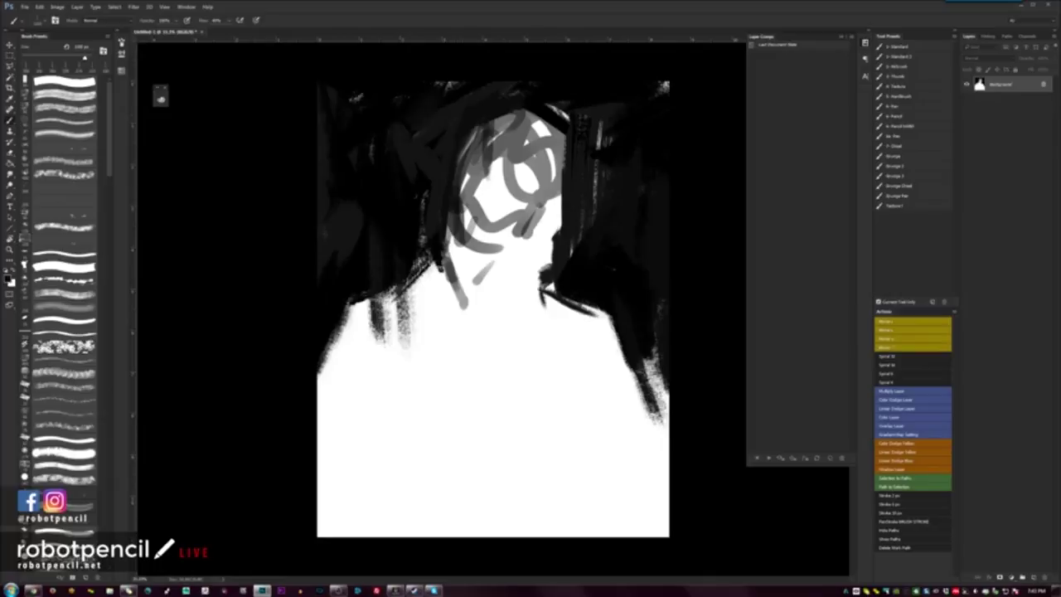
pyautogui.moveTo(407, 125); pyautogui.dragTo(436, 123)
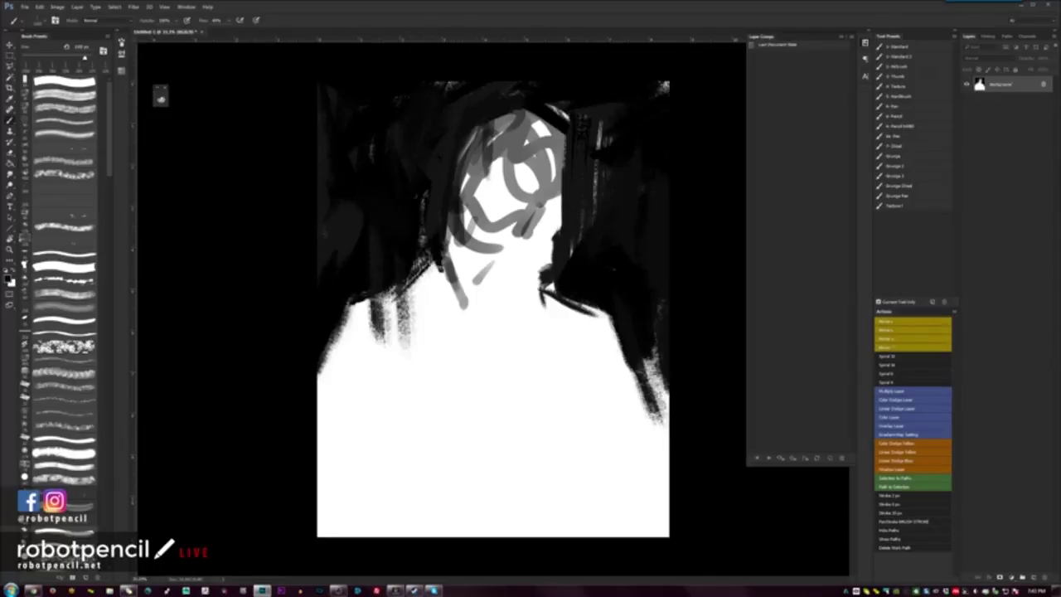
pyautogui.moveTo(348, 209)
pyautogui.mouseDown()
pyautogui.moveTo(301, 233)
pyautogui.moveTo(316, 184)
pyautogui.mouseUp()
pyautogui.moveTo(437, 85); pyautogui.dragTo(514, 93)
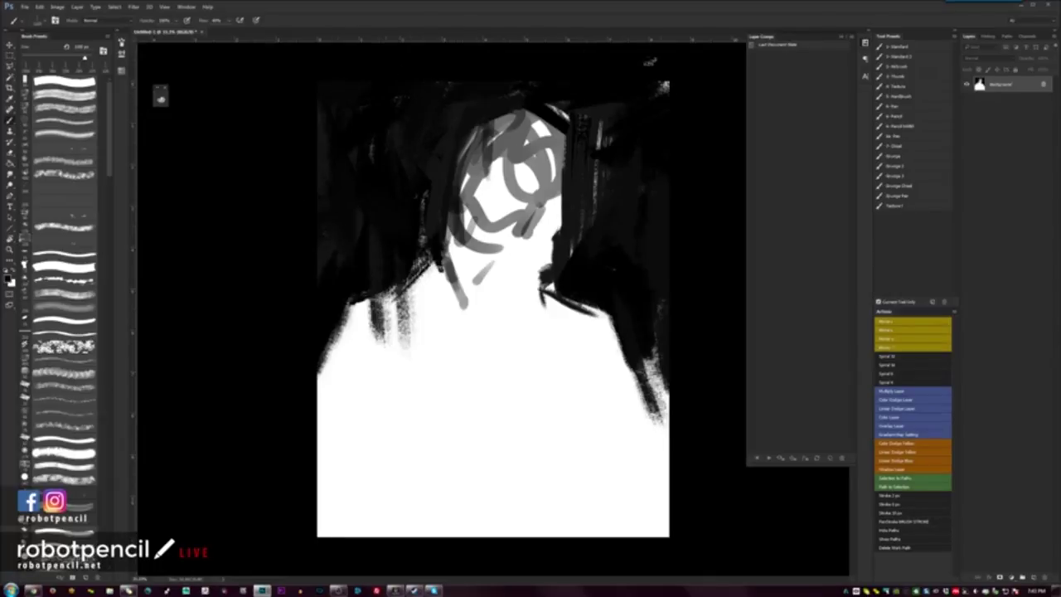
pyautogui.moveTo(596, 177)
pyautogui.mouseDown()
pyautogui.moveTo(590, 112)
pyautogui.moveTo(600, 190)
pyautogui.mouseUp()
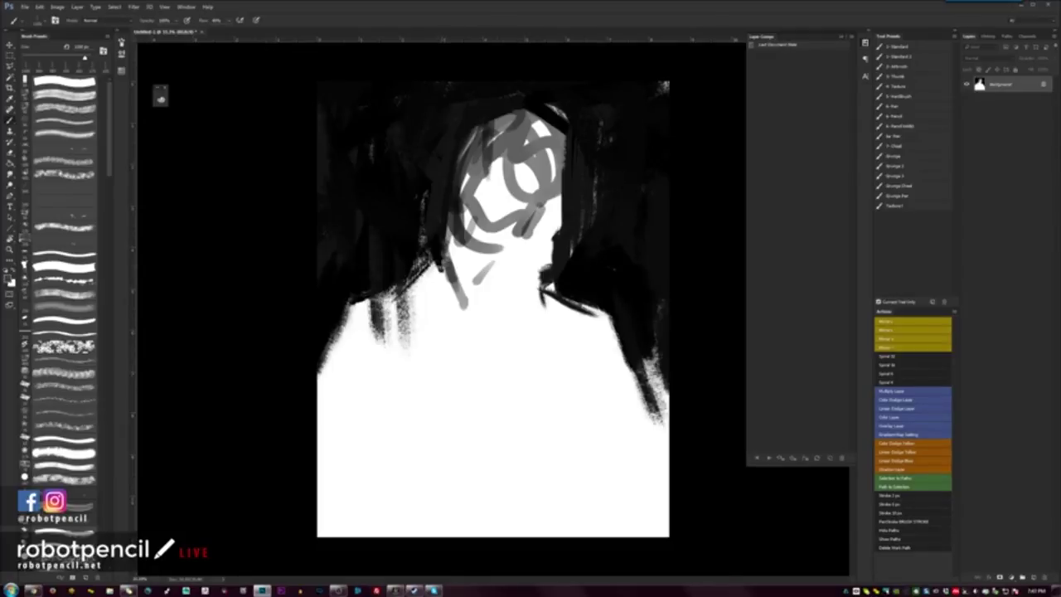
# Step: Duplicate the painting onto a new layer, scale the copy to about two-thirds size, and move it up
pyautogui.hotkey('ctrl', 'j')
pyautogui.hotkey('ctrl', 't')
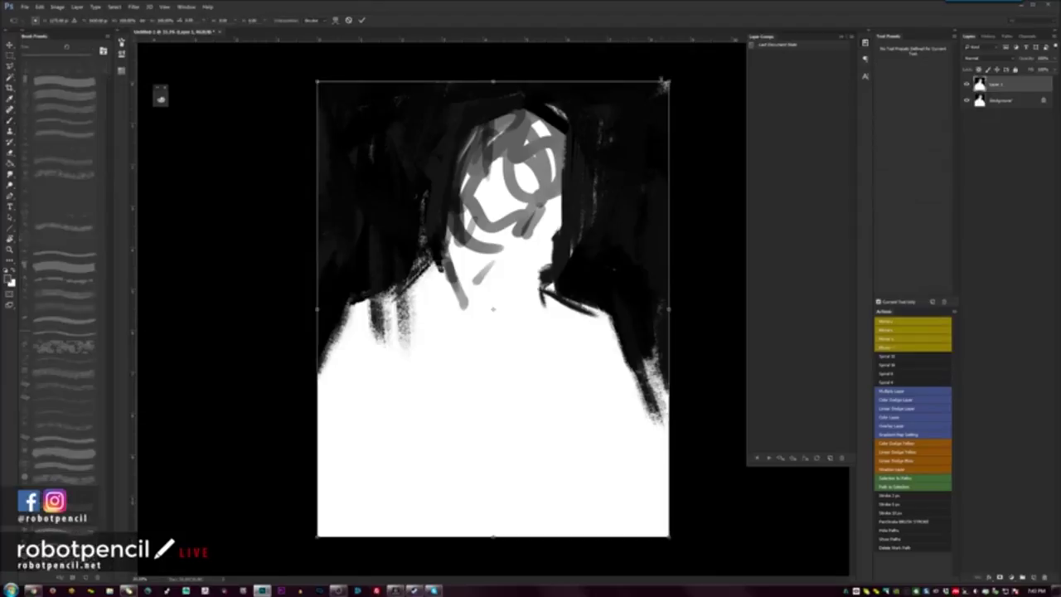
pyautogui.moveTo(668, 81); pyautogui.dragTo(606, 162)
pyautogui.moveTo(564, 225); pyautogui.dragTo(559, 146)
pyautogui.press('Return')
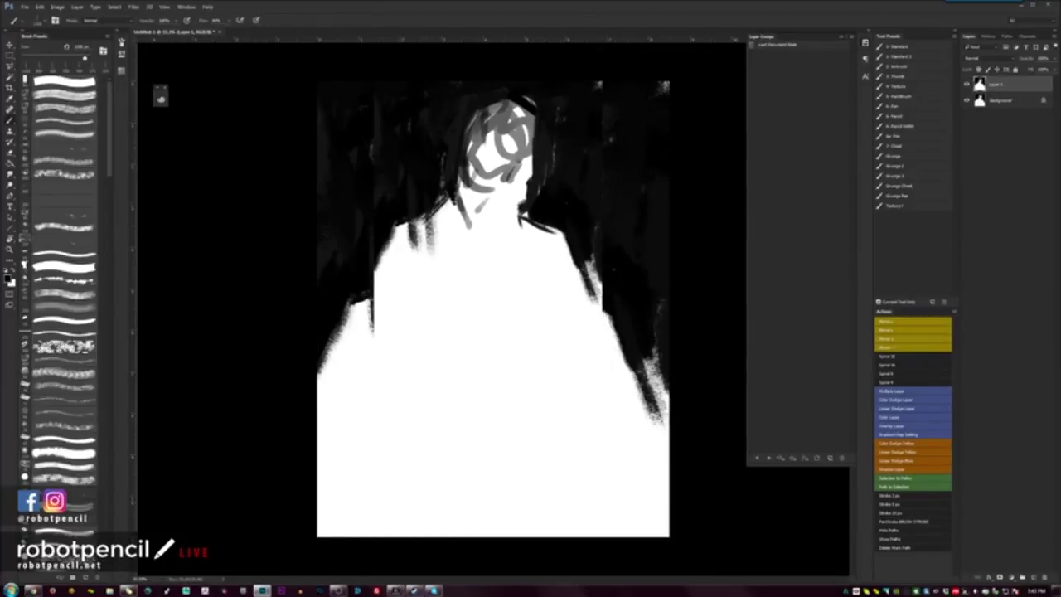
# Step: Paint black along both sides of the body to blend the scaled copy's edges and extend the arm contours to the canvas edges
pyautogui.moveTo(381, 247)
pyautogui.mouseDown()
pyautogui.moveTo(362, 330)
pyautogui.moveTo(343, 322)
pyautogui.moveTo(318, 381)
pyautogui.mouseUp()
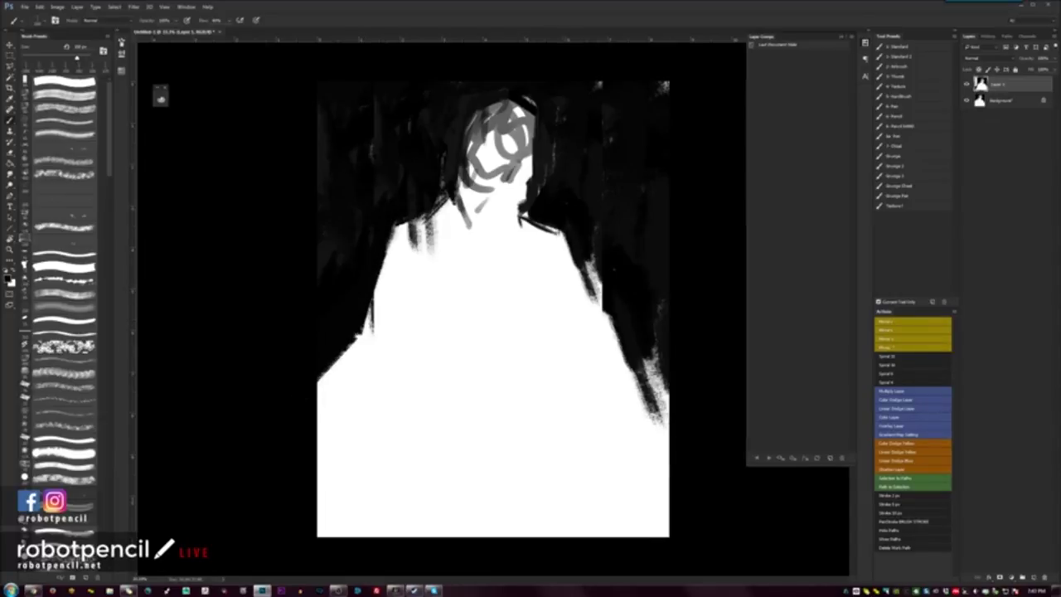
pyautogui.moveTo(557, 232); pyautogui.dragTo(605, 325)
pyautogui.moveTo(571, 262); pyautogui.dragTo(618, 344)
pyautogui.moveTo(590, 291); pyautogui.dragTo(667, 402)
pyautogui.moveTo(642, 363); pyautogui.dragTo(684, 401)
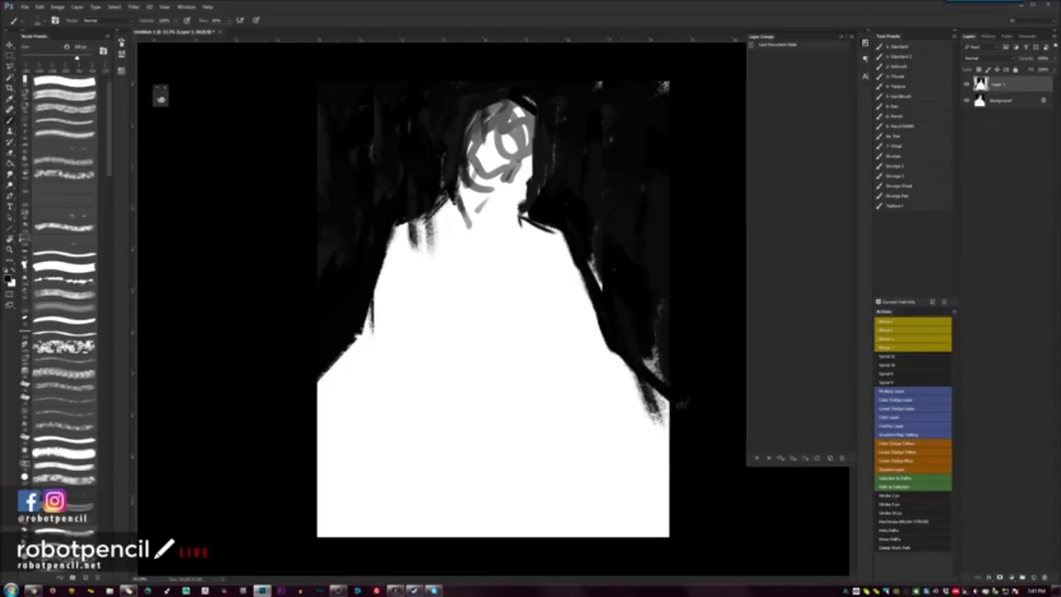
# Step: Draw the underside of the left-hand forearm, the inner upper-arm line, and folds below the shoulder with dark strokes
pyautogui.moveTo(378, 388); pyautogui.dragTo(318, 430)
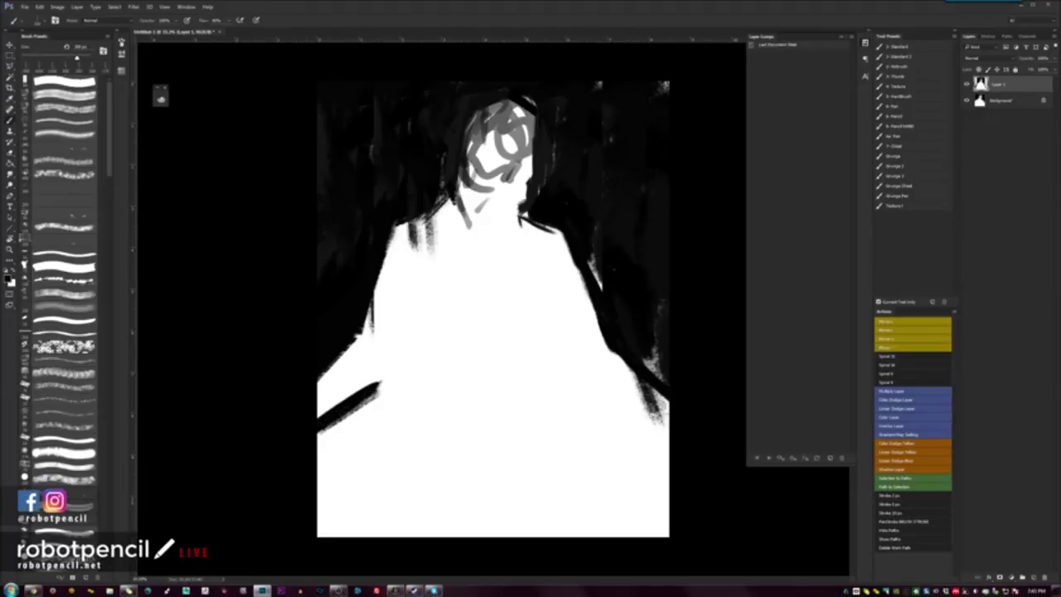
pyautogui.moveTo(401, 297); pyautogui.dragTo(378, 387)
pyautogui.moveTo(399, 320); pyautogui.dragTo(387, 362)
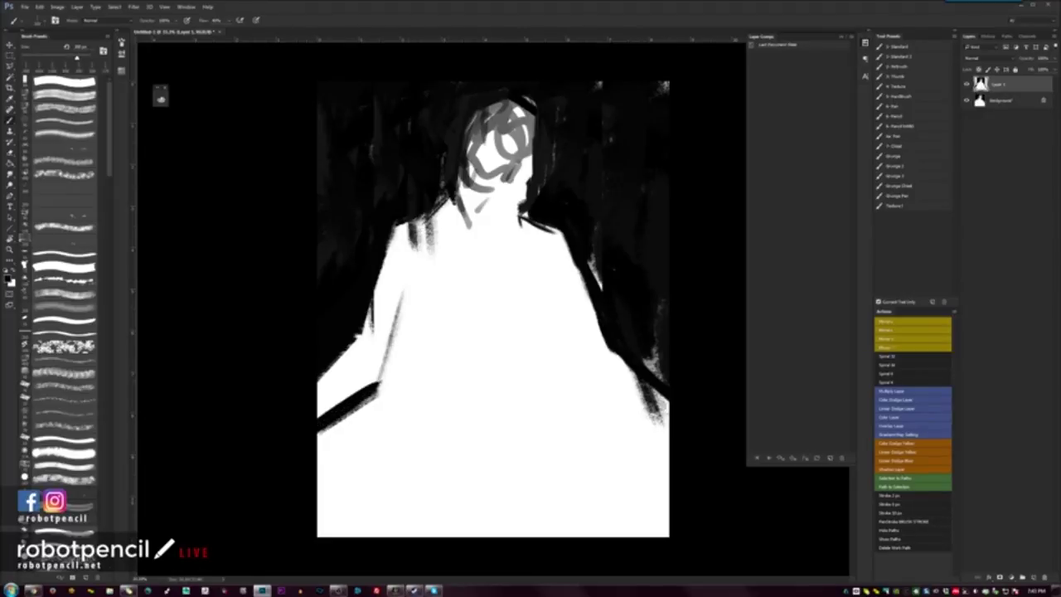
pyautogui.moveTo(396, 229); pyautogui.dragTo(408, 307)
pyautogui.moveTo(394, 254); pyautogui.dragTo(405, 308)
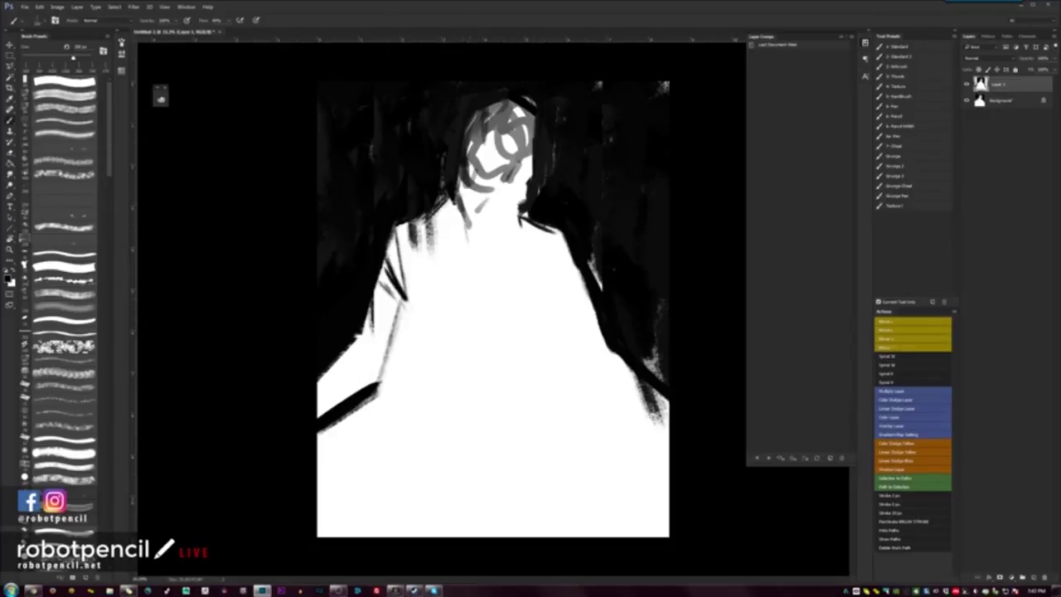
# Step: Using the Standard 2 brush preset, sample the head's gray and fill in the head and the left side of the neck
pyautogui.click(920, 58)
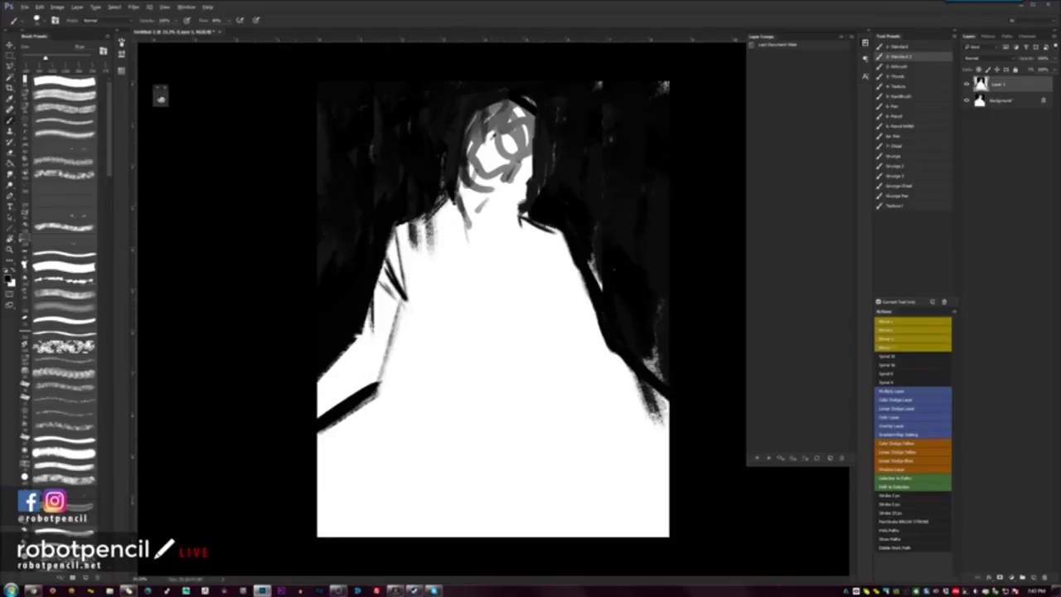
pyautogui.keyDown('alt'); pyautogui.click(493, 137); pyautogui.keyUp('alt')
pyautogui.moveTo(497, 128); pyautogui.dragTo(487, 171)
pyautogui.moveTo(500, 129); pyautogui.dragTo(489, 162)
pyautogui.moveTo(514, 139)
pyautogui.mouseDown()
pyautogui.moveTo(504, 152)
pyautogui.moveTo(524, 184)
pyautogui.moveTo(484, 157)
pyautogui.moveTo(495, 143)
pyautogui.moveTo(508, 151)
pyautogui.moveTo(493, 162)
pyautogui.mouseUp()
pyautogui.moveTo(514, 103)
pyautogui.mouseDown()
pyautogui.moveTo(524, 116)
pyautogui.moveTo(516, 158)
pyautogui.moveTo(483, 108)
pyautogui.mouseUp()
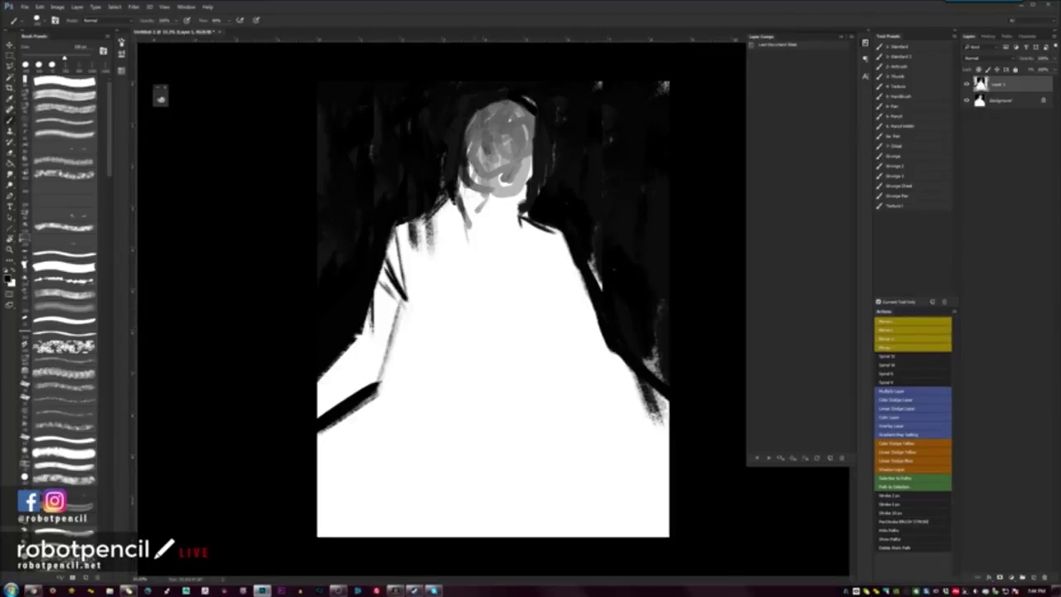
pyautogui.moveTo(477, 183); pyautogui.dragTo(468, 217)
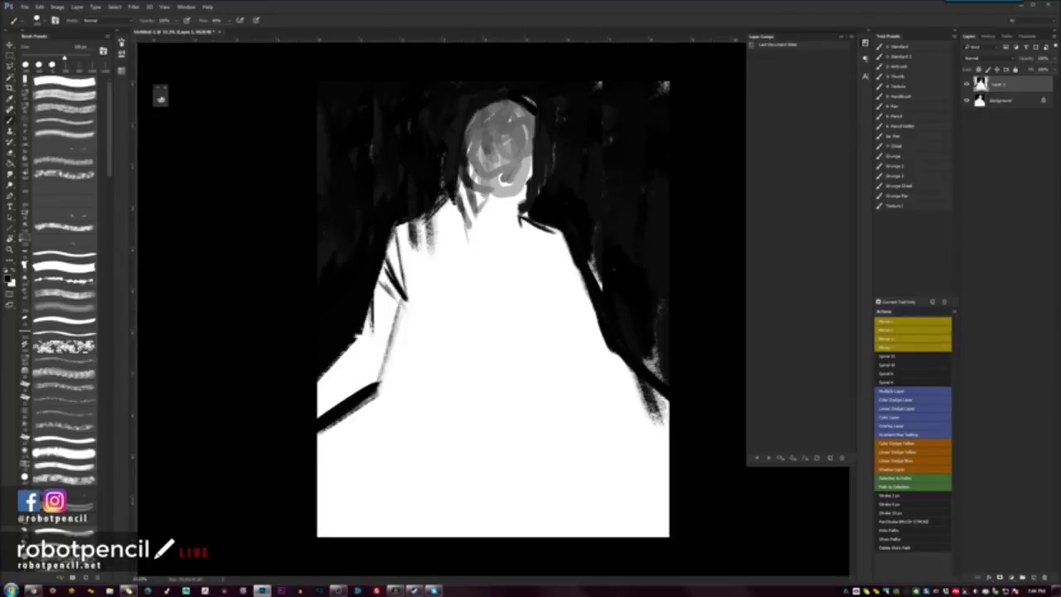
# Step: Choose a textured grunge brush preset and shade the neck, shoulders and upper chest with loose light-gray strokes
pyautogui.click(914, 151)
pyautogui.click(913, 186)
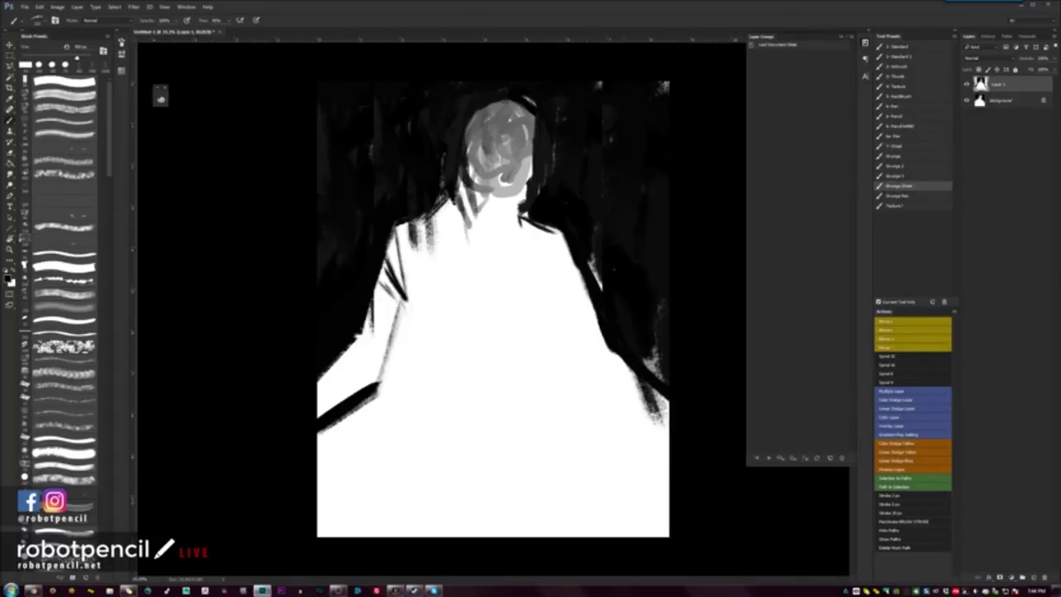
pyautogui.moveTo(474, 184)
pyautogui.mouseDown()
pyautogui.moveTo(461, 242)
pyautogui.moveTo(500, 246)
pyautogui.moveTo(489, 254)
pyautogui.mouseUp()
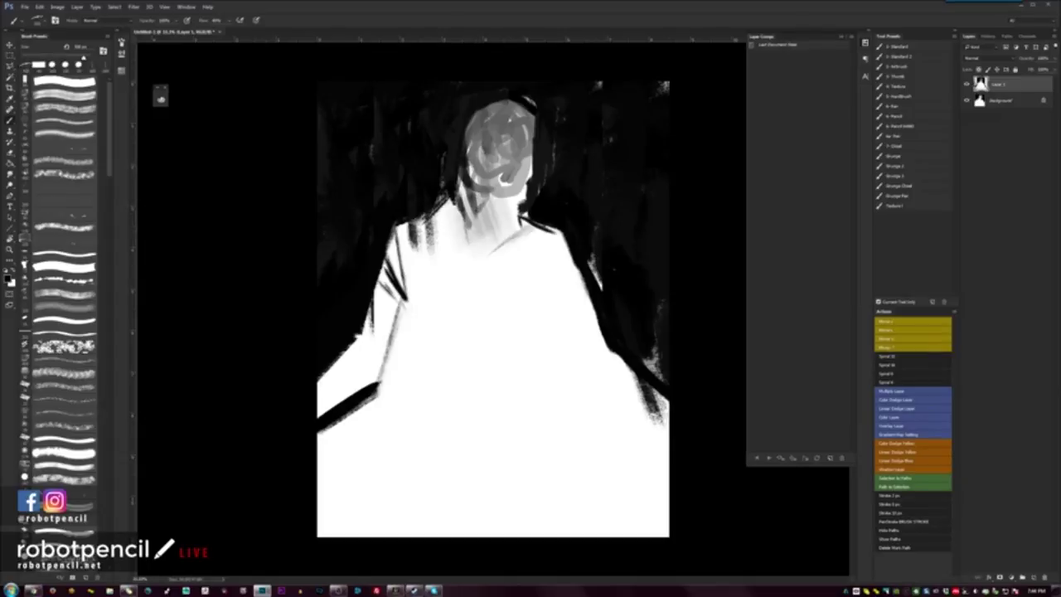
pyautogui.moveTo(540, 226)
pyautogui.mouseDown()
pyautogui.moveTo(504, 259)
pyautogui.moveTo(450, 261)
pyautogui.mouseUp()
pyautogui.moveTo(475, 218); pyautogui.dragTo(406, 300)
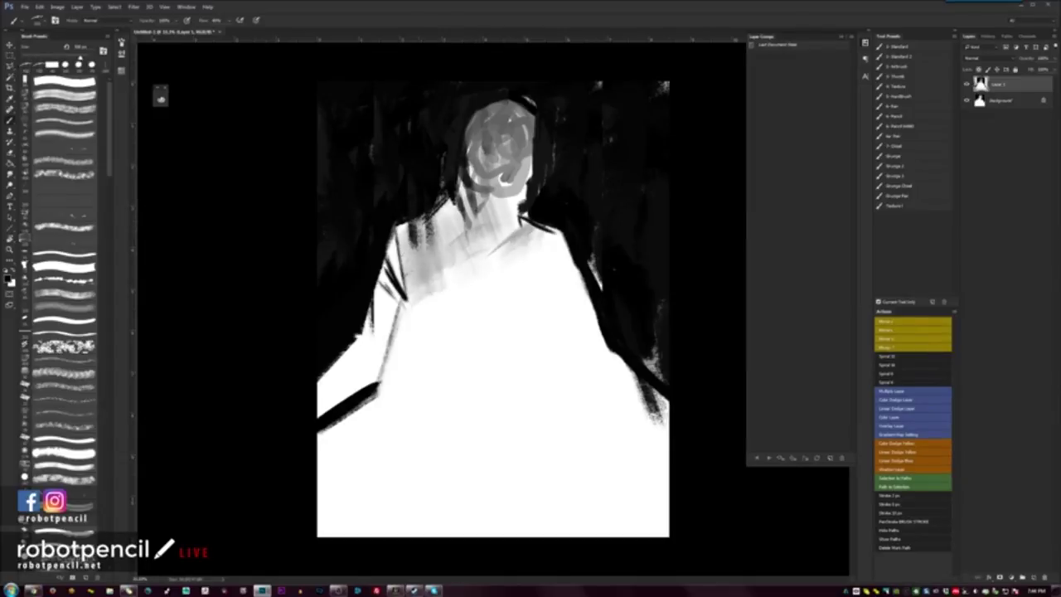
pyautogui.moveTo(419, 228); pyautogui.dragTo(415, 290)
pyautogui.moveTo(448, 216); pyautogui.dragTo(444, 303)
pyautogui.moveTo(489, 218); pyautogui.dragTo(485, 299)
pyautogui.moveTo(535, 224)
pyautogui.mouseDown()
pyautogui.moveTo(531, 297)
pyautogui.moveTo(494, 353)
pyautogui.mouseUp()
# Step: Sketch the jacket's waistline and shade both sides of the torso with soft vertical gray strokes
pyautogui.moveTo(414, 296); pyautogui.dragTo(423, 391)
pyautogui.moveTo(384, 357)
pyautogui.mouseDown()
pyautogui.moveTo(408, 402)
pyautogui.moveTo(418, 388)
pyautogui.moveTo(435, 396)
pyautogui.moveTo(523, 383)
pyautogui.moveTo(547, 345)
pyautogui.mouseUp()
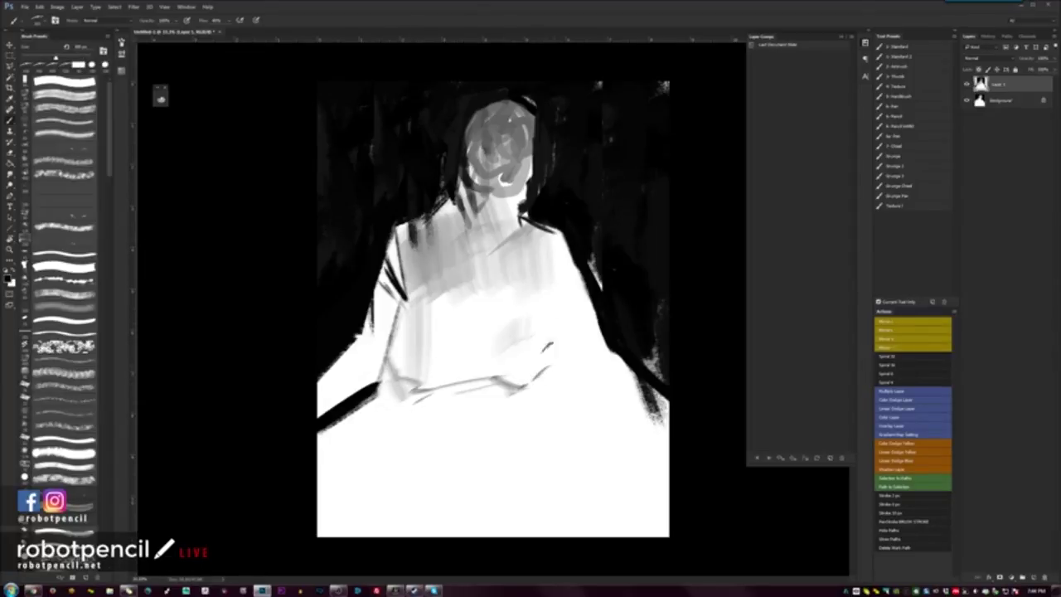
pyautogui.moveTo(550, 274); pyautogui.dragTo(539, 391)
pyautogui.moveTo(546, 245); pyautogui.dragTo(549, 368)
# Step: Block in the gaps beside and between the legs with dark-gray vertical strokes down to the canvas bottom
pyautogui.moveTo(414, 390)
pyautogui.mouseDown()
pyautogui.moveTo(394, 468)
pyautogui.moveTo(387, 448)
pyautogui.moveTo(383, 508)
pyautogui.moveTo(330, 527)
pyautogui.mouseUp()
pyautogui.moveTo(384, 396)
pyautogui.mouseDown()
pyautogui.moveTo(371, 509)
pyautogui.moveTo(383, 534)
pyautogui.mouseUp()
pyautogui.moveTo(398, 448); pyautogui.dragTo(383, 527)
pyautogui.moveTo(468, 441); pyautogui.dragTo(433, 535)
pyautogui.moveTo(468, 452); pyautogui.dragTo(439, 537)
pyautogui.moveTo(481, 433)
pyautogui.mouseDown()
pyautogui.moveTo(461, 486)
pyautogui.moveTo(467, 538)
pyautogui.mouseUp()
pyautogui.moveTo(477, 454); pyautogui.dragTo(462, 511)
pyautogui.moveTo(554, 414); pyautogui.dragTo(544, 538)
pyautogui.moveTo(535, 418)
pyautogui.mouseDown()
pyautogui.moveTo(528, 537)
pyautogui.moveTo(537, 538)
pyautogui.mouseUp()
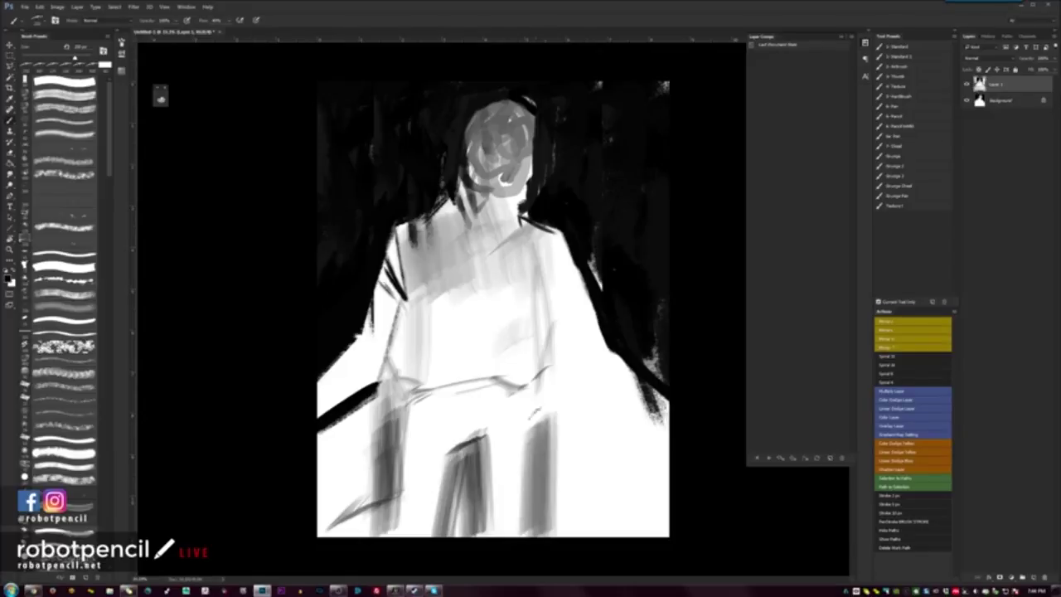
# Step: Darken the right-hand side of the hip and the inside of the left-hand elbow
pyautogui.moveTo(550, 380)
pyautogui.mouseDown()
pyautogui.moveTo(539, 421)
pyautogui.moveTo(539, 406)
pyautogui.mouseUp()
pyautogui.moveTo(370, 378)
pyautogui.mouseDown()
pyautogui.moveTo(351, 395)
pyautogui.moveTo(395, 393)
pyautogui.moveTo(356, 416)
pyautogui.mouseUp()
pyautogui.moveTo(390, 392); pyautogui.dragTo(379, 451)
# Step: Using the grunge brush presets, including Grunge 3, paint black texture beneath the left-hand forearm
pyautogui.click(902, 186)
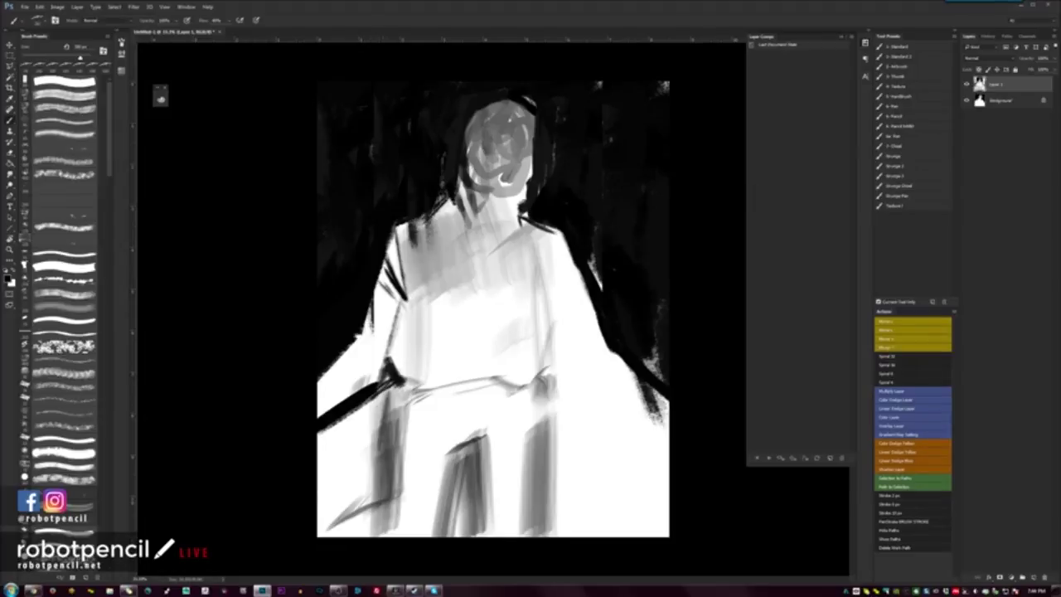
pyautogui.moveTo(391, 397)
pyautogui.mouseDown()
pyautogui.moveTo(355, 447)
pyautogui.moveTo(334, 426)
pyautogui.moveTo(318, 443)
pyautogui.mouseUp()
pyautogui.click(895, 176)
pyautogui.moveTo(364, 416)
pyautogui.mouseDown()
pyautogui.moveTo(316, 456)
pyautogui.moveTo(317, 476)
pyautogui.mouseUp()
pyautogui.moveTo(352, 441)
pyautogui.mouseDown()
pyautogui.moveTo(322, 487)
pyautogui.moveTo(333, 493)
pyautogui.mouseUp()
pyautogui.moveTo(378, 428); pyautogui.dragTo(356, 483)
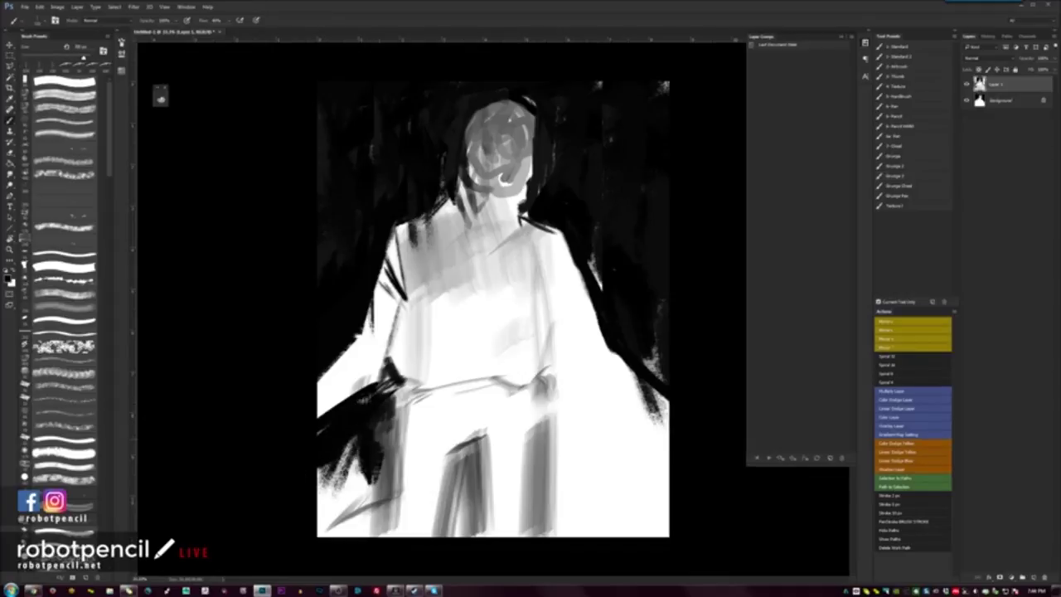
pyautogui.moveTo(386, 403); pyautogui.dragTo(373, 482)
pyautogui.moveTo(394, 400); pyautogui.dragTo(395, 488)
pyautogui.moveTo(400, 379); pyautogui.dragTo(408, 463)
# Step: Switch to white and paint the left-hand coat panel hanging from the elbow down to a hem at thigh height
pyautogui.press('x')
pyautogui.moveTo(410, 413)
pyautogui.mouseDown()
pyautogui.moveTo(403, 348)
pyautogui.moveTo(404, 433)
pyautogui.mouseUp()
pyautogui.moveTo(393, 356); pyautogui.dragTo(380, 436)
pyautogui.moveTo(381, 393); pyautogui.dragTo(375, 484)
pyautogui.moveTo(370, 417); pyautogui.dragTo(373, 479)
pyautogui.moveTo(392, 415); pyautogui.dragTo(389, 478)
# Step: Draw the coat's front opening as two diagonal lines from the chest and repaint the top of the leg gap white
pyautogui.moveTo(421, 387)
pyautogui.mouseDown()
pyautogui.moveTo(406, 482)
pyautogui.moveTo(468, 318)
pyautogui.mouseUp()
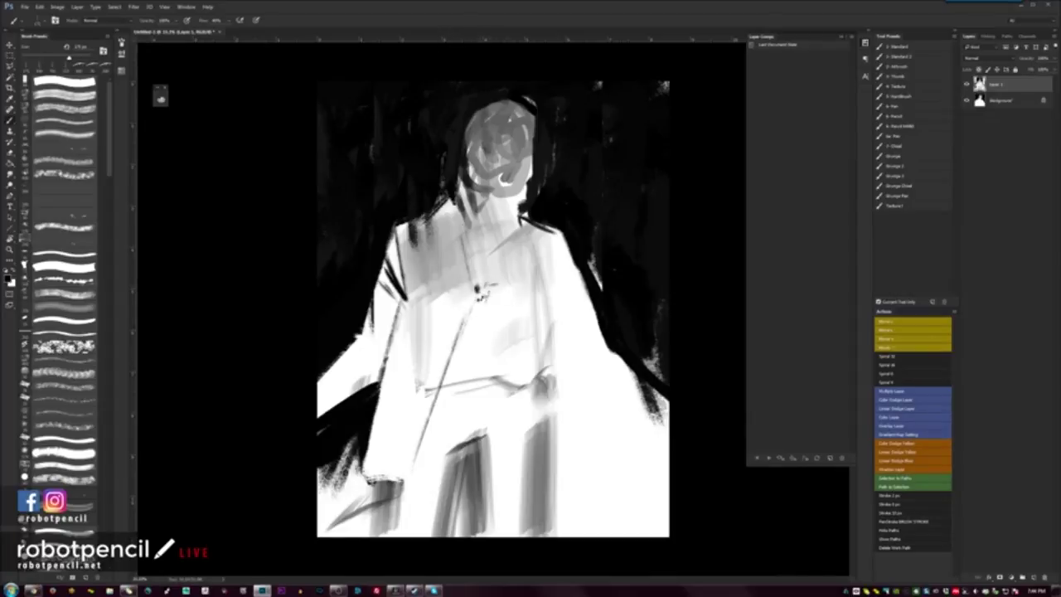
pyautogui.moveTo(496, 308); pyautogui.dragTo(515, 452)
pyautogui.moveTo(521, 532)
pyautogui.mouseDown()
pyautogui.moveTo(524, 468)
pyautogui.moveTo(522, 513)
pyautogui.mouseUp()
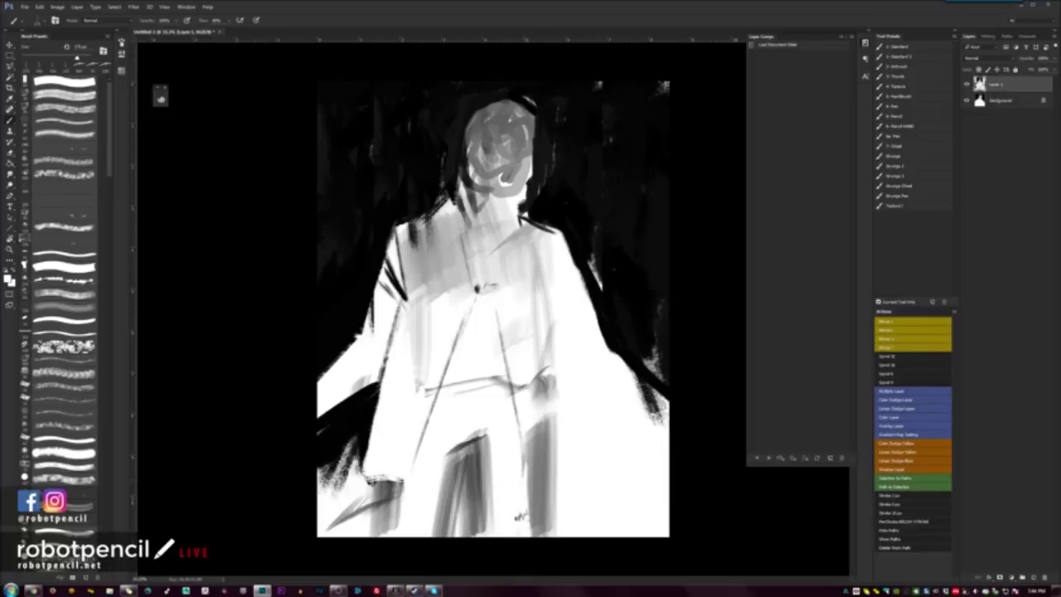
pyautogui.moveTo(487, 427)
pyautogui.mouseDown()
pyautogui.moveTo(471, 438)
pyautogui.moveTo(512, 444)
pyautogui.mouseUp()
# Step: Paint black below the left-hand coat hem and beside the right-hand leg, and shape the right-hand hem in gray
pyautogui.press('x')
pyautogui.moveTo(356, 430)
pyautogui.mouseDown()
pyautogui.moveTo(360, 502)
pyautogui.moveTo(395, 478)
pyautogui.moveTo(384, 534)
pyautogui.moveTo(340, 452)
pyautogui.moveTo(348, 498)
pyautogui.moveTo(319, 505)
pyautogui.moveTo(365, 498)
pyautogui.moveTo(383, 541)
pyautogui.mouseUp()
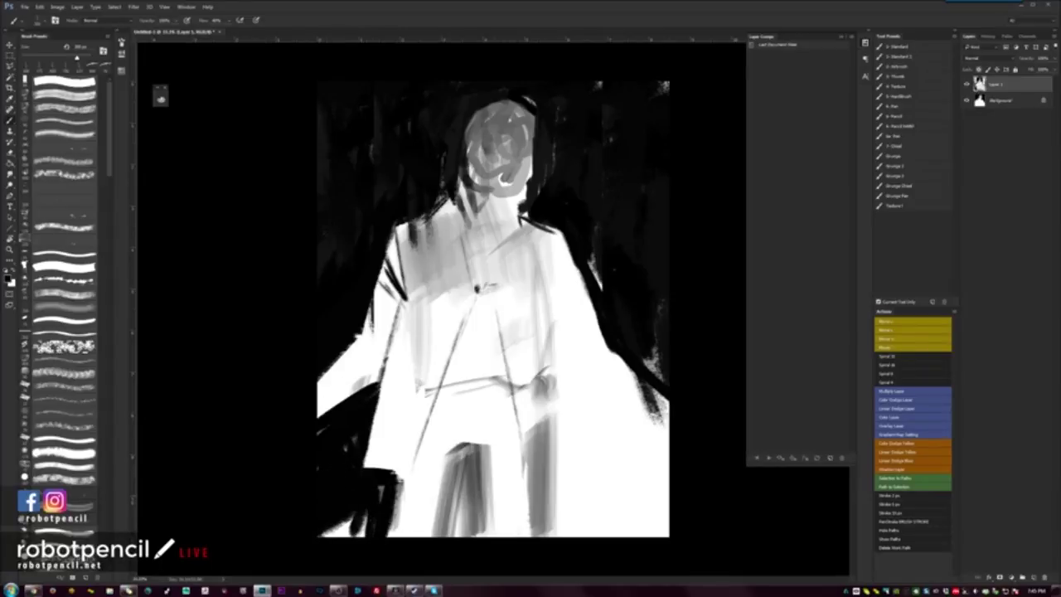
pyautogui.moveTo(547, 461)
pyautogui.mouseDown()
pyautogui.moveTo(545, 538)
pyautogui.moveTo(544, 452)
pyautogui.moveTo(537, 543)
pyautogui.mouseUp()
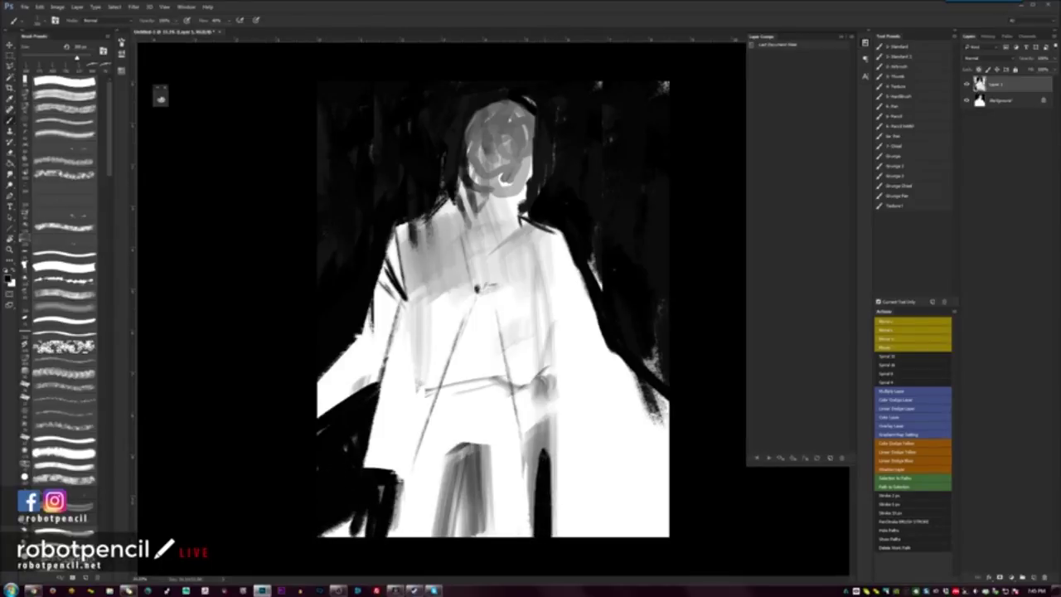
pyautogui.moveTo(583, 448)
pyautogui.mouseDown()
pyautogui.moveTo(550, 461)
pyautogui.moveTo(567, 441)
pyautogui.moveTo(539, 466)
pyautogui.moveTo(569, 413)
pyautogui.moveTo(573, 483)
pyautogui.mouseUp()
pyautogui.keyDown('alt'); pyautogui.click(578, 435); pyautogui.keyUp('alt')
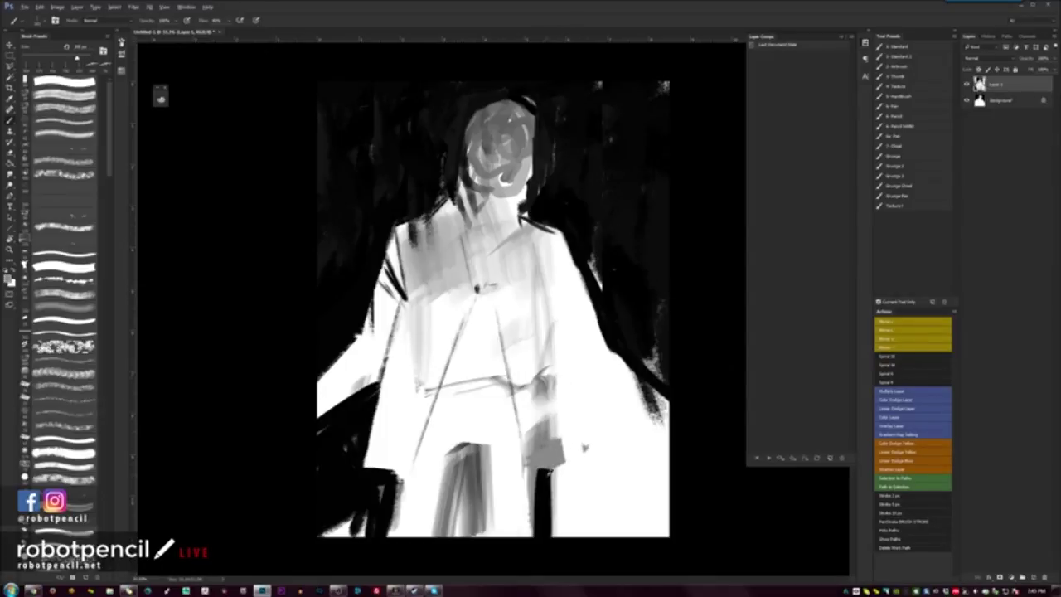
# Step: Mark the crotch in black, draw a curved fold above it, and shade the hips in light gray with white touches along the waistline
pyautogui.moveTo(461, 471)
pyautogui.mouseDown()
pyautogui.moveTo(481, 456)
pyautogui.moveTo(458, 446)
pyautogui.moveTo(484, 448)
pyautogui.mouseUp()
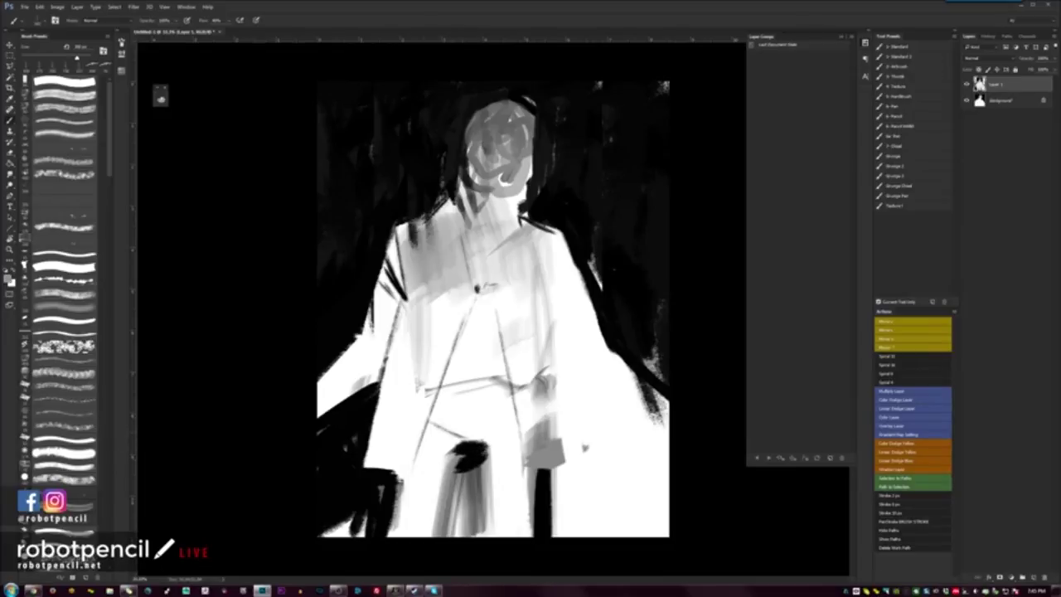
pyautogui.moveTo(437, 416)
pyautogui.mouseDown()
pyautogui.moveTo(431, 425)
pyautogui.moveTo(471, 438)
pyautogui.moveTo(503, 431)
pyautogui.mouseUp()
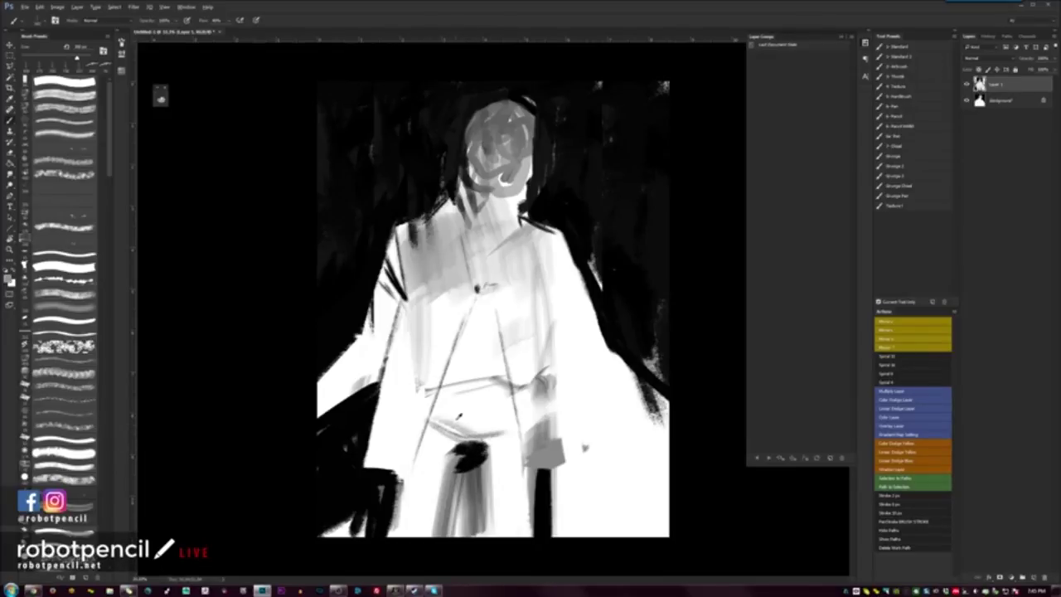
pyautogui.moveTo(440, 382)
pyautogui.mouseDown()
pyautogui.moveTo(473, 434)
pyautogui.moveTo(489, 431)
pyautogui.moveTo(501, 381)
pyautogui.mouseUp()
pyautogui.keyDown('alt'); pyautogui.click(474, 354); pyautogui.keyUp('alt')
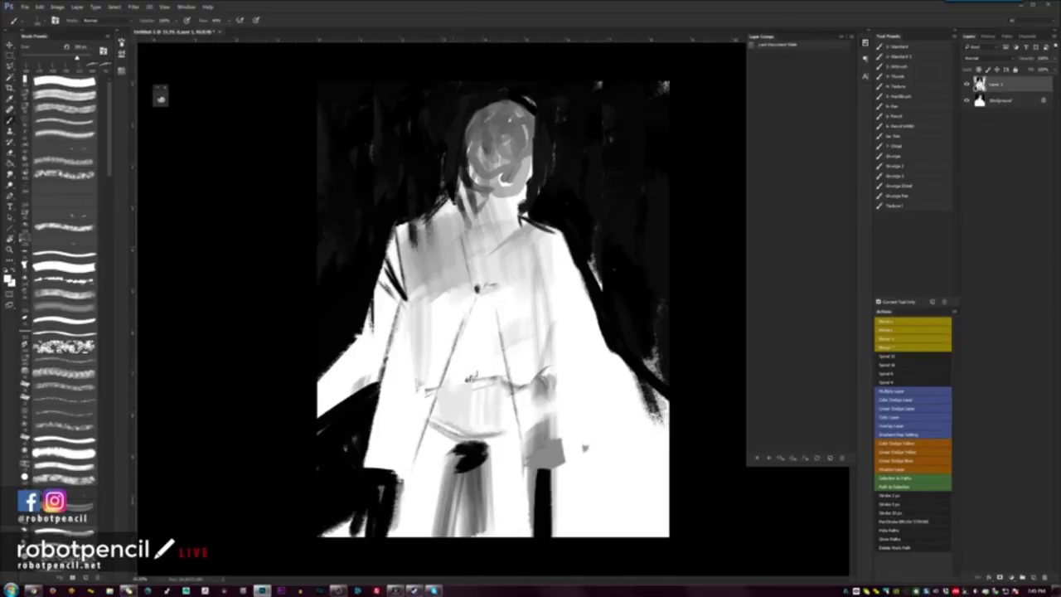
pyautogui.moveTo(464, 389); pyautogui.dragTo(471, 372)
pyautogui.moveTo(482, 394)
pyautogui.mouseDown()
pyautogui.moveTo(490, 376)
pyautogui.moveTo(503, 378)
pyautogui.mouseUp()
pyautogui.press('x')
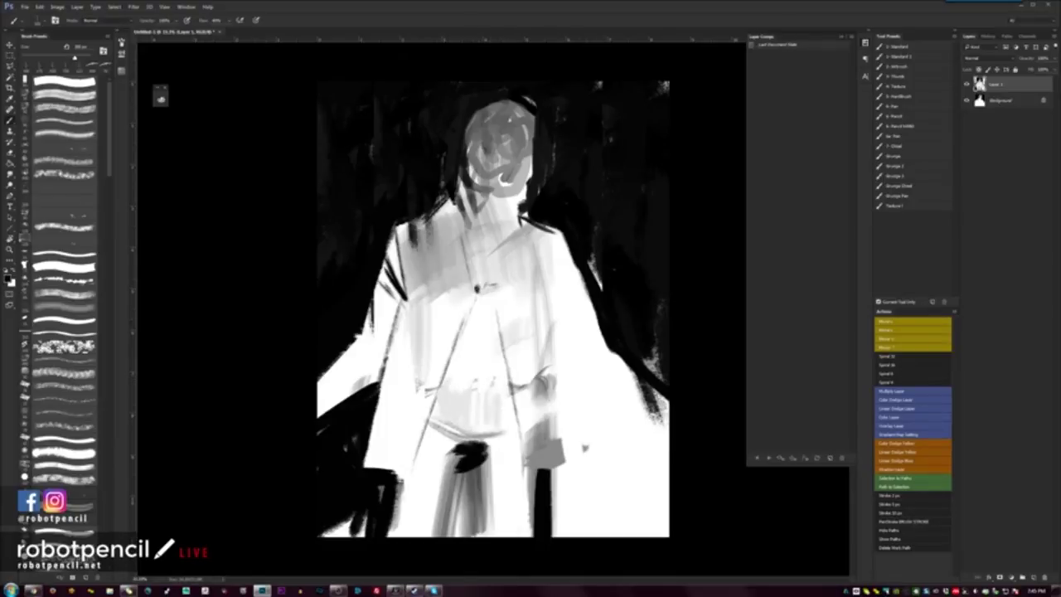
# Step: Paint a black belt across the waist between the coat panels, with a thin line below it
pyautogui.moveTo(438, 397); pyautogui.dragTo(508, 394)
pyautogui.press('[')
pyautogui.press(']')
pyautogui.moveTo(437, 402)
pyautogui.mouseDown()
pyautogui.moveTo(511, 396)
pyautogui.moveTo(488, 399)
pyautogui.moveTo(514, 411)
pyautogui.mouseUp()
pyautogui.moveTo(435, 402)
pyautogui.mouseDown()
pyautogui.moveTo(487, 406)
pyautogui.moveTo(484, 393)
pyautogui.moveTo(437, 405)
pyautogui.moveTo(511, 390)
pyautogui.mouseUp()
pyautogui.moveTo(512, 392)
pyautogui.mouseDown()
pyautogui.moveTo(513, 401)
pyautogui.moveTo(443, 391)
pyautogui.moveTo(456, 384)
pyautogui.mouseUp()
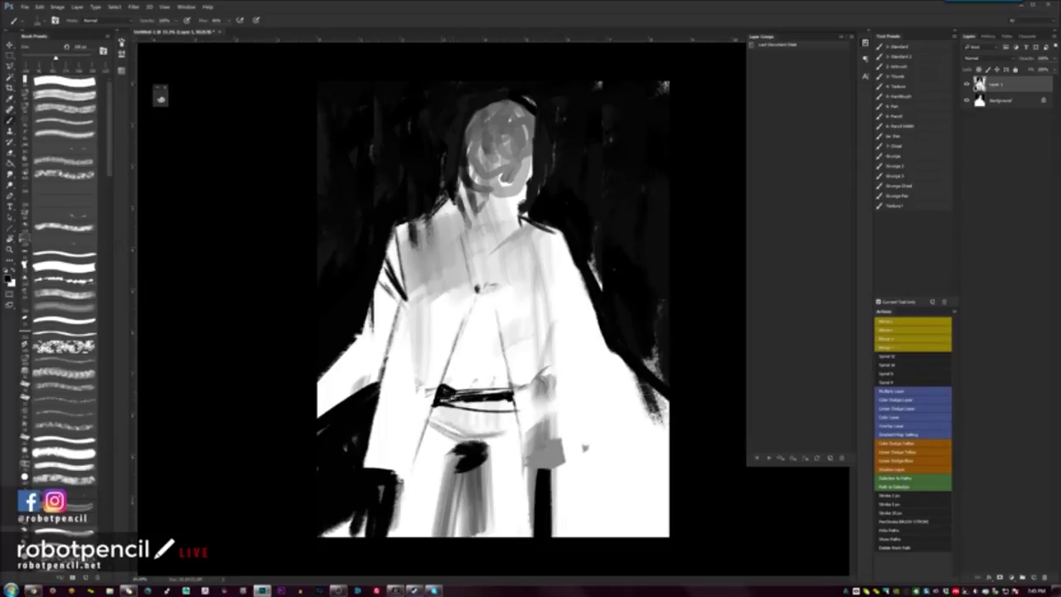
# Step: Switch to white and clean up the coat's opening edges beside the belt and hips
pyautogui.press('x')
pyautogui.press(']')
pyautogui.moveTo(439, 383); pyautogui.dragTo(418, 457)
pyautogui.moveTo(460, 339); pyautogui.dragTo(417, 459)
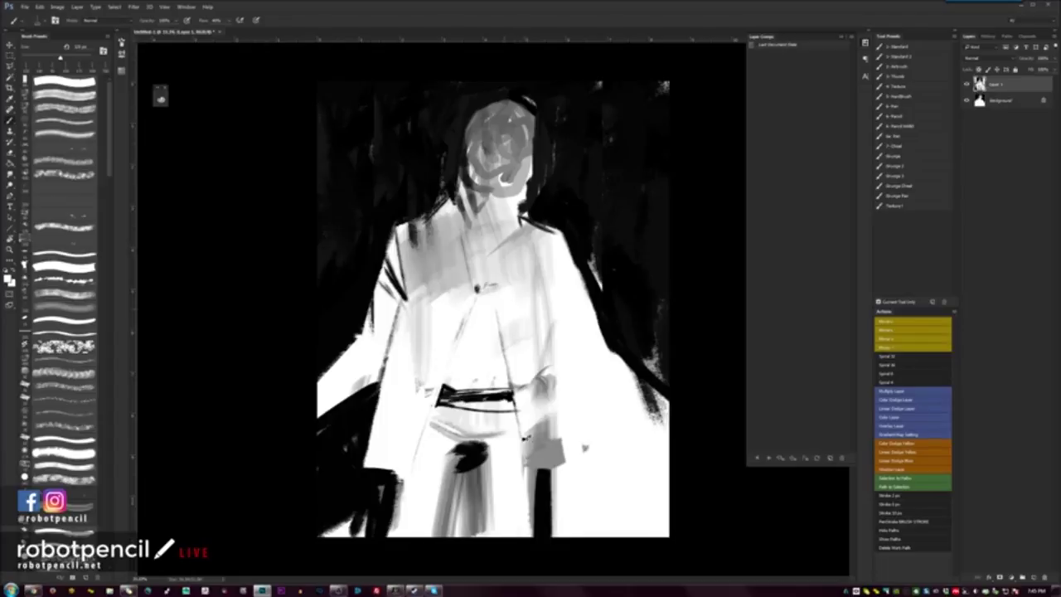
pyautogui.moveTo(515, 381); pyautogui.dragTo(528, 457)
# Step: Deepen the gap between the legs with black, lighten the inner thigh, and add fold lines radiating from the crotch
pyautogui.press('x')
pyautogui.moveTo(464, 443)
pyautogui.mouseDown()
pyautogui.moveTo(430, 430)
pyautogui.moveTo(411, 465)
pyautogui.moveTo(494, 447)
pyautogui.moveTo(481, 512)
pyautogui.mouseUp()
pyautogui.keyDown('alt'); pyautogui.click(495, 449); pyautogui.keyUp('alt')
pyautogui.press(']')
pyautogui.moveTo(483, 452); pyautogui.dragTo(482, 540)
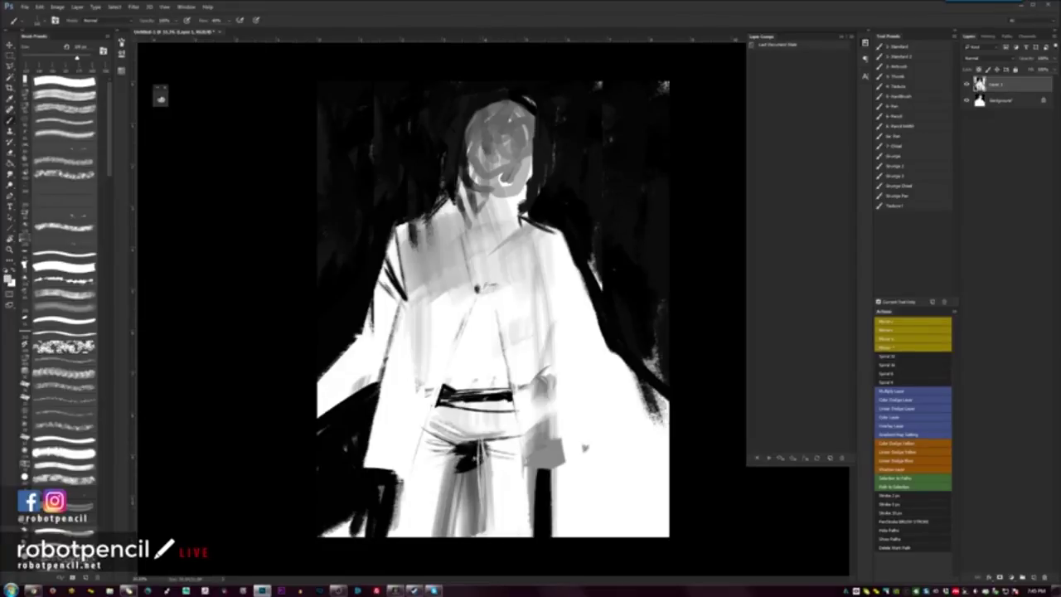
pyautogui.keyDown('alt'); pyautogui.click(468, 461); pyautogui.keyUp('alt')
pyautogui.moveTo(465, 461)
pyautogui.mouseDown()
pyautogui.moveTo(457, 508)
pyautogui.moveTo(463, 471)
pyautogui.moveTo(445, 543)
pyautogui.moveTo(446, 526)
pyautogui.moveTo(465, 538)
pyautogui.moveTo(485, 458)
pyautogui.mouseUp()
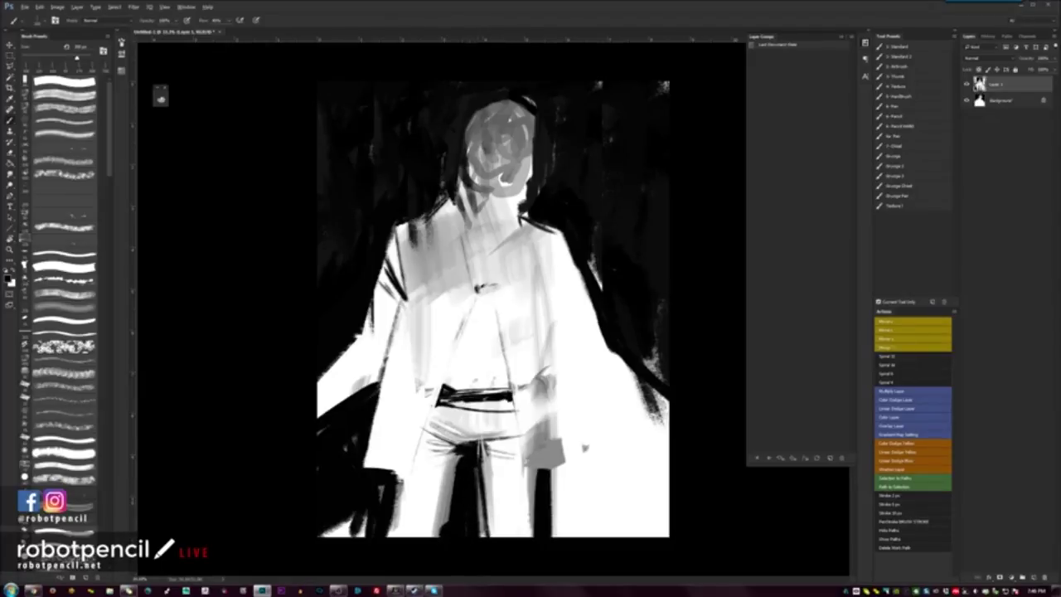
# Step: Sample black, thicken the edges of the coat's front opening, and undo the most recent strokes
pyautogui.keyDown('alt'); pyautogui.click(485, 287); pyautogui.keyUp('alt')
pyautogui.moveTo(473, 306); pyautogui.dragTo(447, 385)
pyautogui.press('[')
pyautogui.moveTo(511, 380)
pyautogui.mouseDown()
pyautogui.moveTo(519, 489)
pyautogui.moveTo(514, 419)
pyautogui.moveTo(531, 477)
pyautogui.moveTo(524, 471)
pyautogui.moveTo(520, 489)
pyautogui.moveTo(507, 404)
pyautogui.moveTo(524, 466)
pyautogui.mouseUp()
pyautogui.moveTo(514, 426); pyautogui.dragTo(534, 490)
pyautogui.keyDown('alt'); pyautogui.click(529, 457); pyautogui.keyUp('alt')
pyautogui.keyDown('alt'); pyautogui.click(525, 449); pyautogui.keyUp('alt')
pyautogui.keyDown('alt'); pyautogui.click(523, 445); pyautogui.keyUp('alt')
pyautogui.hotkey('ctrl', 'alt', 'z')
pyautogui.hotkey('ctrl', 'alt', 'z')
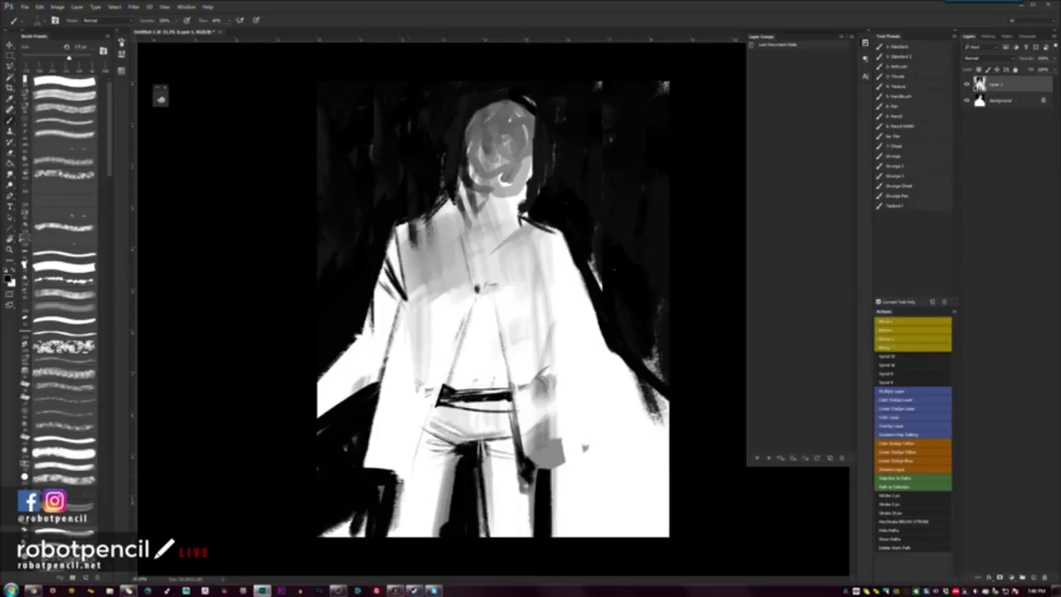
# Step: Define the left-hand coat hem and opening edge in black, and add button marks and diagonal shirt folds above the belt
pyautogui.moveTo(408, 480); pyautogui.dragTo(401, 494)
pyautogui.moveTo(466, 312)
pyautogui.mouseDown()
pyautogui.moveTo(446, 387)
pyautogui.moveTo(464, 311)
pyautogui.moveTo(509, 419)
pyautogui.moveTo(492, 300)
pyautogui.mouseUp()
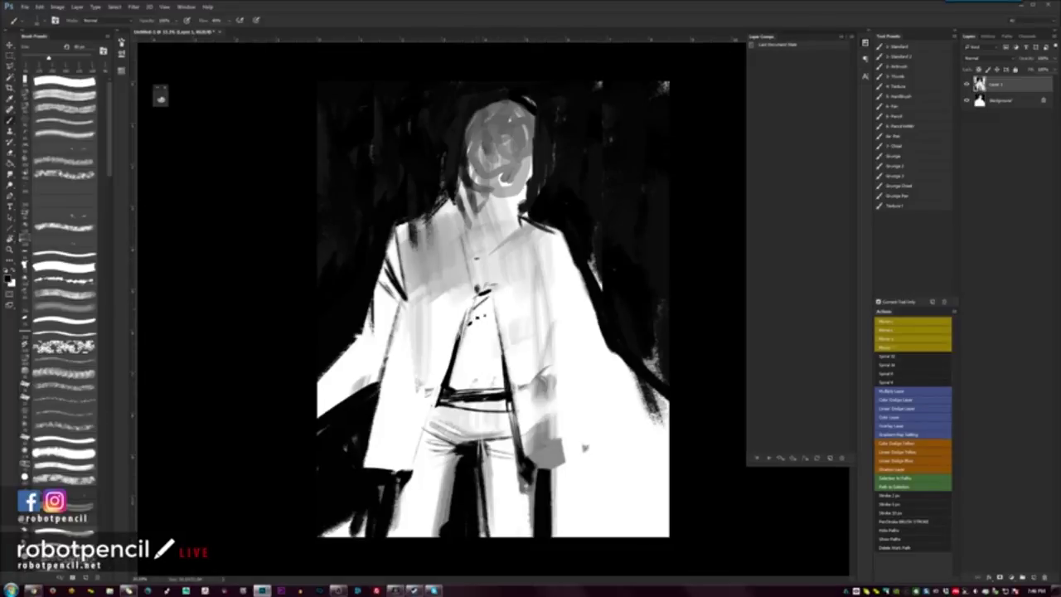
pyautogui.moveTo(475, 305); pyautogui.dragTo(489, 315)
pyautogui.moveTo(500, 365)
pyautogui.mouseDown()
pyautogui.moveTo(452, 379)
pyautogui.moveTo(493, 379)
pyautogui.mouseUp()
pyautogui.moveTo(501, 374)
pyautogui.mouseDown()
pyautogui.moveTo(477, 382)
pyautogui.moveTo(464, 395)
pyautogui.moveTo(489, 393)
pyautogui.moveTo(425, 451)
pyautogui.mouseUp()
# Step: Enlarge the brush and paint upturned collar flaps in light tones on both sides of the neck
pyautogui.press(']')
pyautogui.press(']')
pyautogui.press(']')
pyautogui.press(']')
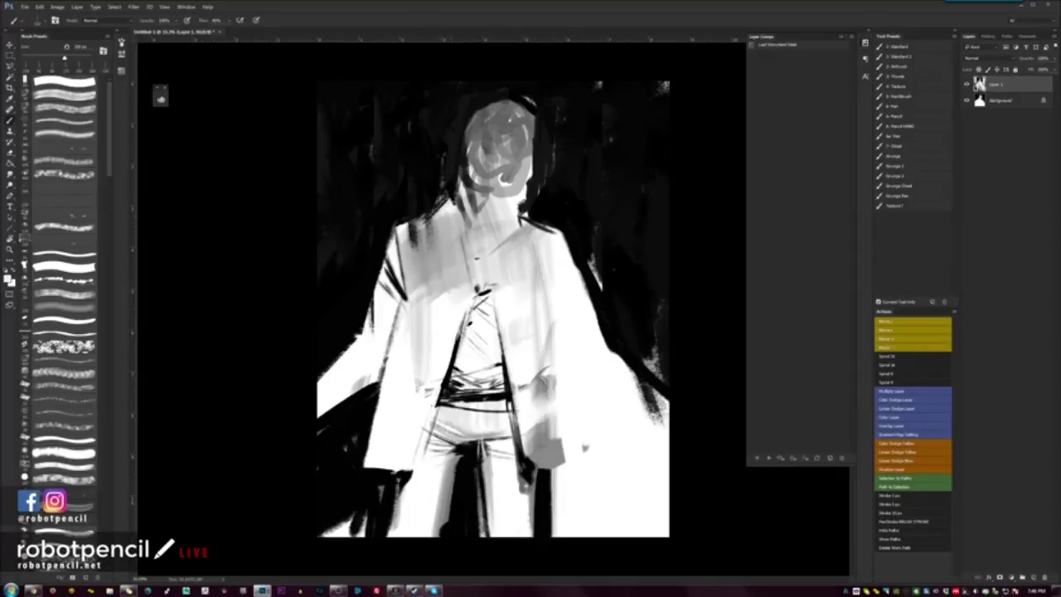
pyautogui.moveTo(449, 198)
pyautogui.mouseDown()
pyautogui.moveTo(449, 176)
pyautogui.moveTo(460, 202)
pyautogui.moveTo(450, 174)
pyautogui.moveTo(457, 207)
pyautogui.mouseUp()
pyautogui.press('x')
pyautogui.keyDown('alt'); pyautogui.click(452, 186); pyautogui.keyUp('alt')
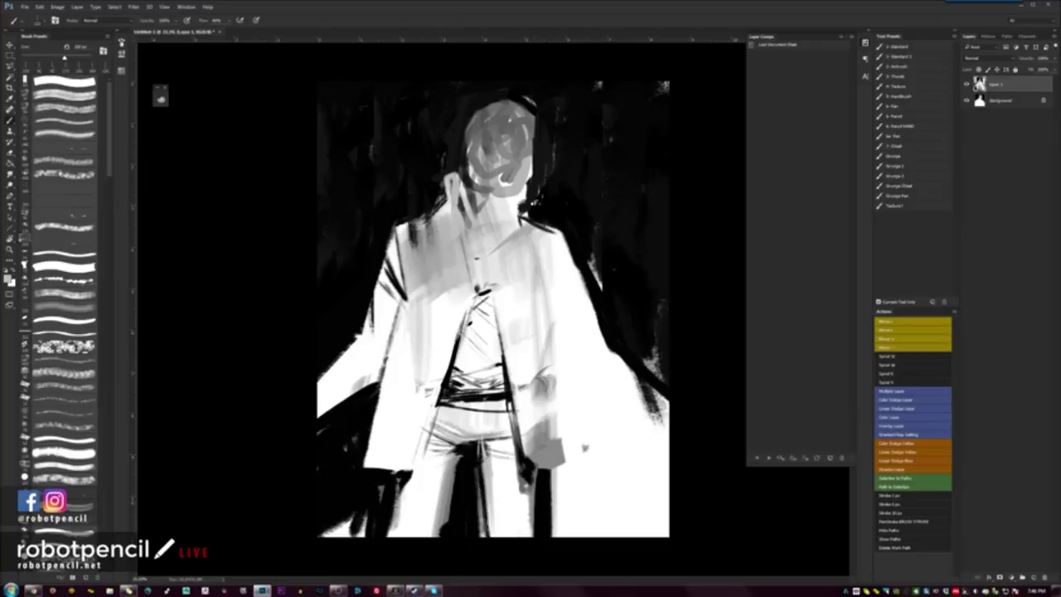
pyautogui.moveTo(533, 202)
pyautogui.mouseDown()
pyautogui.moveTo(539, 190)
pyautogui.moveTo(522, 223)
pyautogui.moveTo(543, 225)
pyautogui.moveTo(485, 280)
pyautogui.mouseUp()
# Step: Paint black shadows beneath the right-hand collar flap, inside the collar, and below the head's cap shape
pyautogui.press('x')
pyautogui.hotkey('ctrl', 'z')
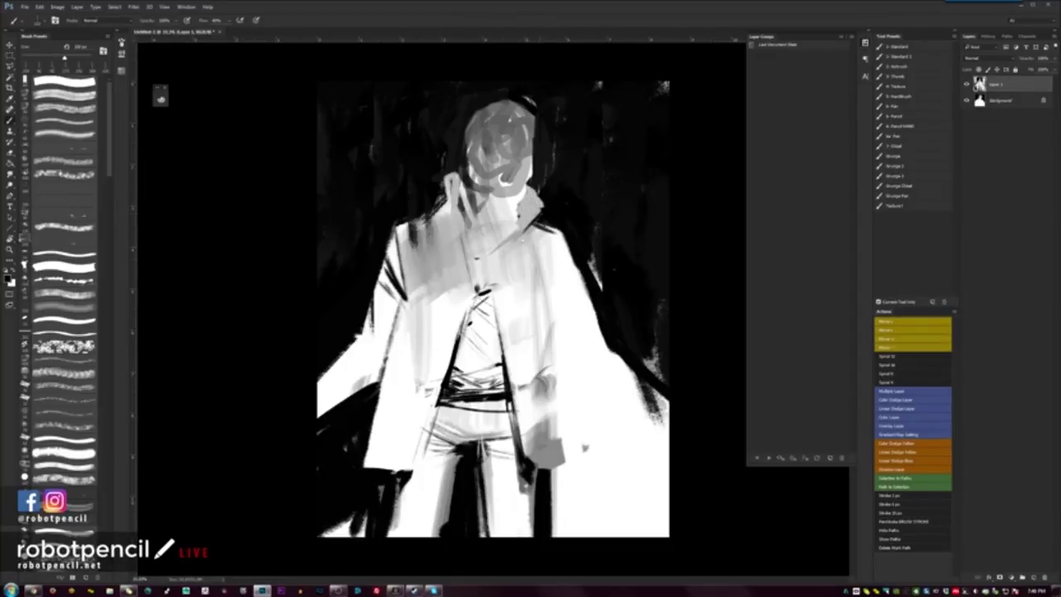
pyautogui.moveTo(532, 225)
pyautogui.mouseDown()
pyautogui.moveTo(509, 250)
pyautogui.moveTo(519, 243)
pyautogui.mouseUp()
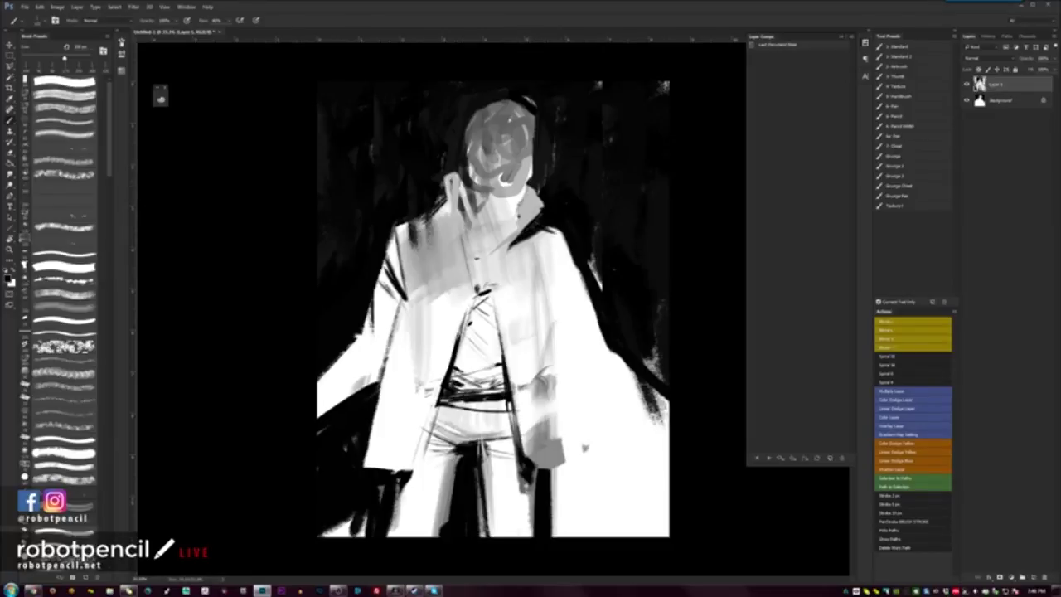
pyautogui.moveTo(524, 189)
pyautogui.mouseDown()
pyautogui.moveTo(518, 218)
pyautogui.moveTo(475, 208)
pyautogui.moveTo(511, 205)
pyautogui.moveTo(506, 221)
pyautogui.moveTo(479, 219)
pyautogui.moveTo(494, 221)
pyautogui.moveTo(485, 209)
pyautogui.moveTo(510, 234)
pyautogui.moveTo(502, 245)
pyautogui.mouseUp()
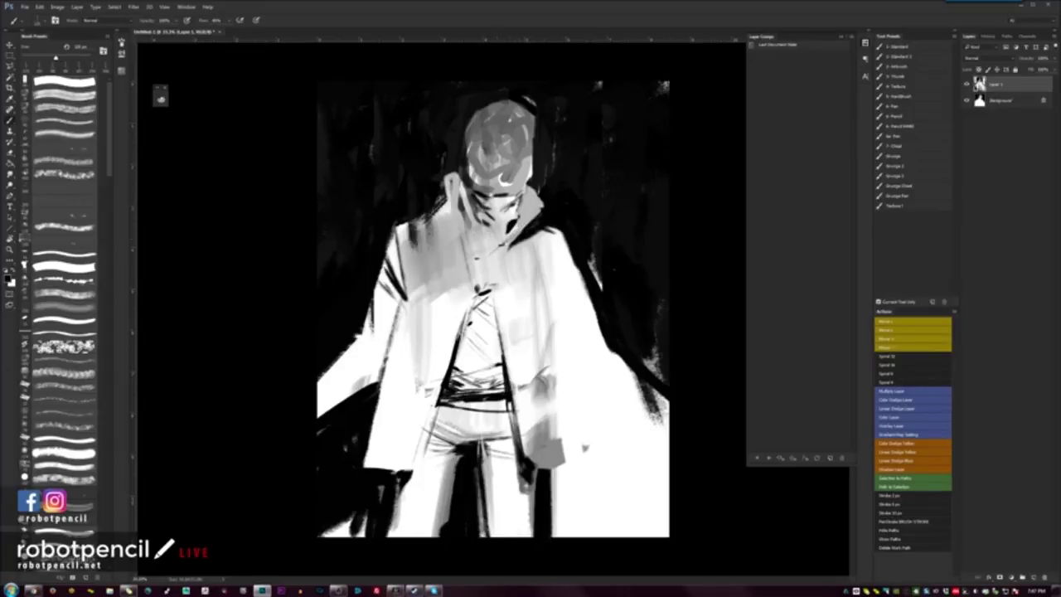
# Step: Sample gray tones from the collar and darken the inside of the left-hand collar flap
pyautogui.moveTo(460, 181)
pyautogui.mouseDown()
pyautogui.moveTo(461, 222)
pyautogui.moveTo(454, 194)
pyautogui.moveTo(461, 204)
pyautogui.mouseUp()
pyautogui.press(']')
pyautogui.keyDown('alt'); pyautogui.click(454, 208); pyautogui.keyUp('alt')
pyautogui.moveTo(452, 186)
pyautogui.mouseDown()
pyautogui.moveTo(465, 172)
pyautogui.moveTo(459, 192)
pyautogui.mouseUp()
pyautogui.moveTo(464, 169); pyautogui.dragTo(461, 194)
pyautogui.moveTo(462, 178); pyautogui.dragTo(460, 207)
# Step: Sample the dark background tone and carve the outer edges of the left-hand collar flap and shoulder
pyautogui.keyDown('alt'); pyautogui.click(465, 177); pyautogui.keyUp('alt')
pyautogui.moveTo(460, 168); pyautogui.dragTo(457, 204)
pyautogui.moveTo(457, 169); pyautogui.dragTo(455, 207)
pyautogui.moveTo(462, 173)
pyautogui.mouseDown()
pyautogui.moveTo(459, 187)
pyautogui.moveTo(439, 191)
pyautogui.mouseUp()
pyautogui.moveTo(458, 168); pyautogui.dragTo(444, 185)
pyautogui.moveTo(449, 192); pyautogui.dragTo(443, 210)
pyautogui.moveTo(454, 180)
pyautogui.mouseDown()
pyautogui.moveTo(444, 209)
pyautogui.moveTo(394, 227)
pyautogui.moveTo(384, 262)
pyautogui.mouseUp()
pyautogui.moveTo(426, 218); pyautogui.dragTo(384, 242)
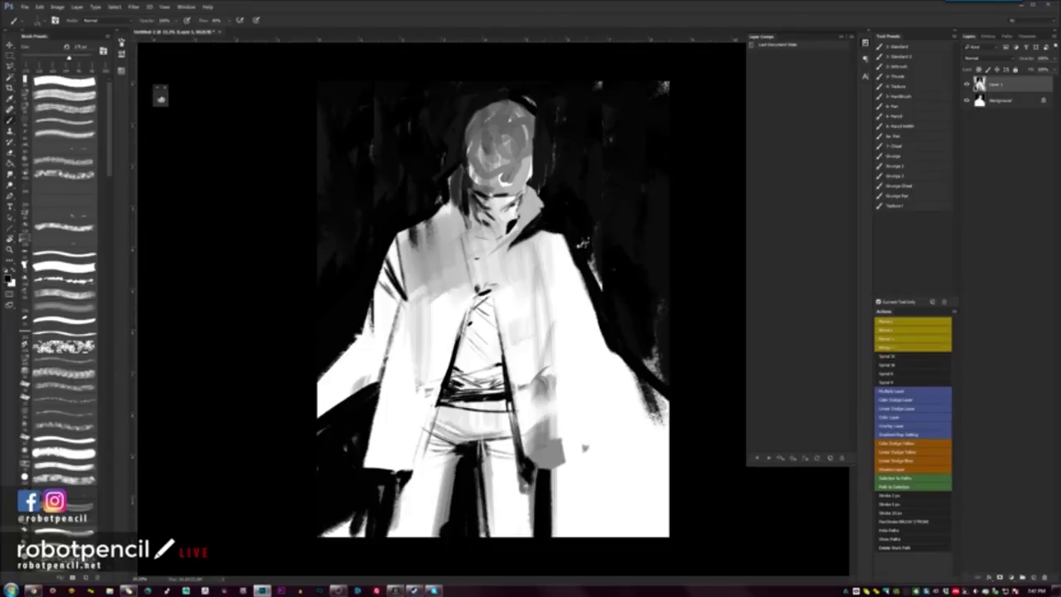
# Step: Draw the coat's right-hand edge in black, rework the gap between the legs, and add gray folds to both trouser legs
pyautogui.moveTo(560, 363)
pyautogui.mouseDown()
pyautogui.moveTo(569, 383)
pyautogui.moveTo(560, 313)
pyautogui.moveTo(565, 485)
pyautogui.mouseUp()
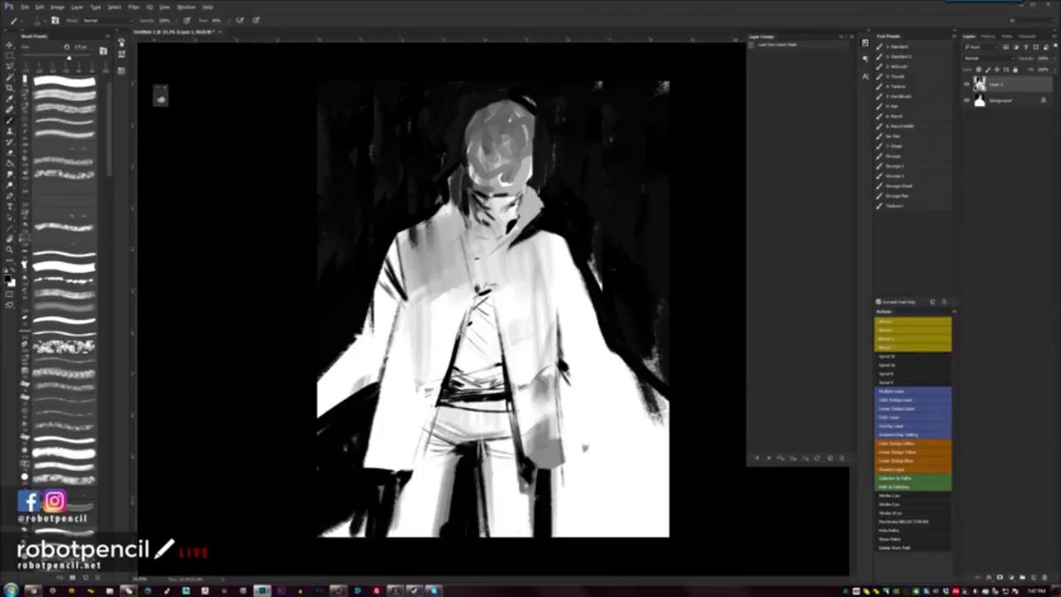
pyautogui.moveTo(487, 544); pyautogui.dragTo(474, 450)
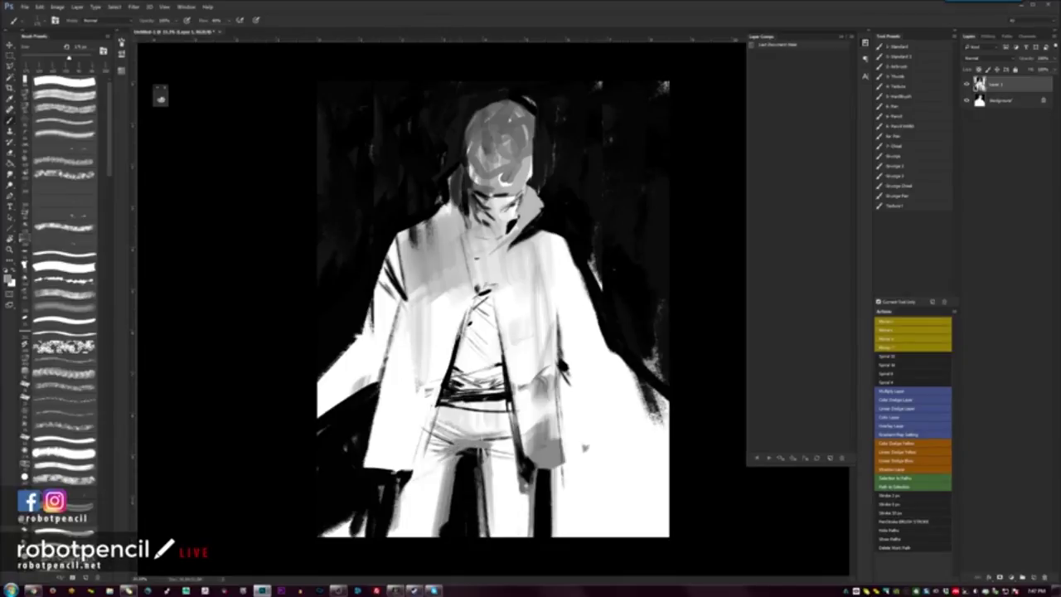
pyautogui.moveTo(412, 494)
pyautogui.mouseDown()
pyautogui.moveTo(438, 502)
pyautogui.moveTo(432, 519)
pyautogui.moveTo(401, 509)
pyautogui.mouseUp()
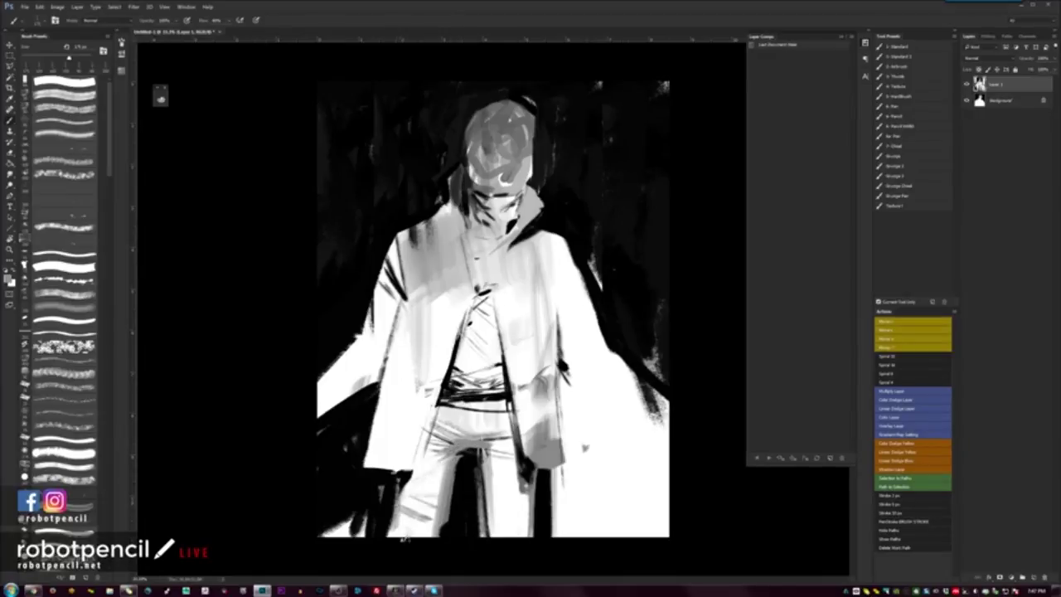
pyautogui.moveTo(491, 529)
pyautogui.mouseDown()
pyautogui.moveTo(510, 539)
pyautogui.moveTo(520, 526)
pyautogui.mouseUp()
# Step: Paint gray fabric folds at the elbows and forearms of both sleeves
pyautogui.moveTo(567, 378)
pyautogui.mouseDown()
pyautogui.moveTo(586, 390)
pyautogui.moveTo(600, 350)
pyautogui.moveTo(581, 361)
pyautogui.moveTo(579, 351)
pyautogui.moveTo(596, 335)
pyautogui.mouseUp()
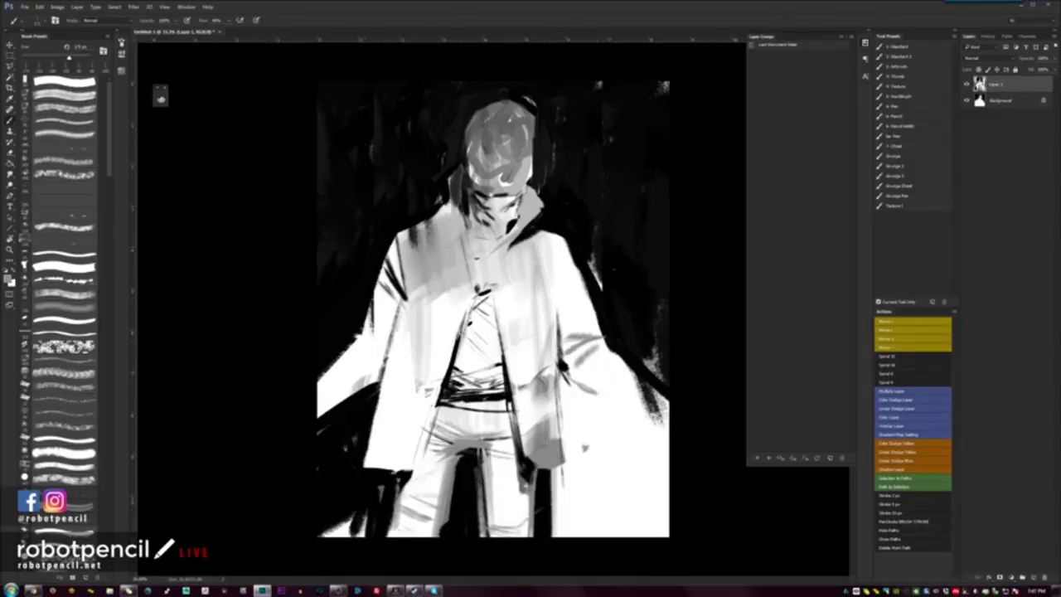
pyautogui.moveTo(385, 356)
pyautogui.mouseDown()
pyautogui.moveTo(364, 344)
pyautogui.moveTo(373, 373)
pyautogui.moveTo(356, 349)
pyautogui.mouseUp()
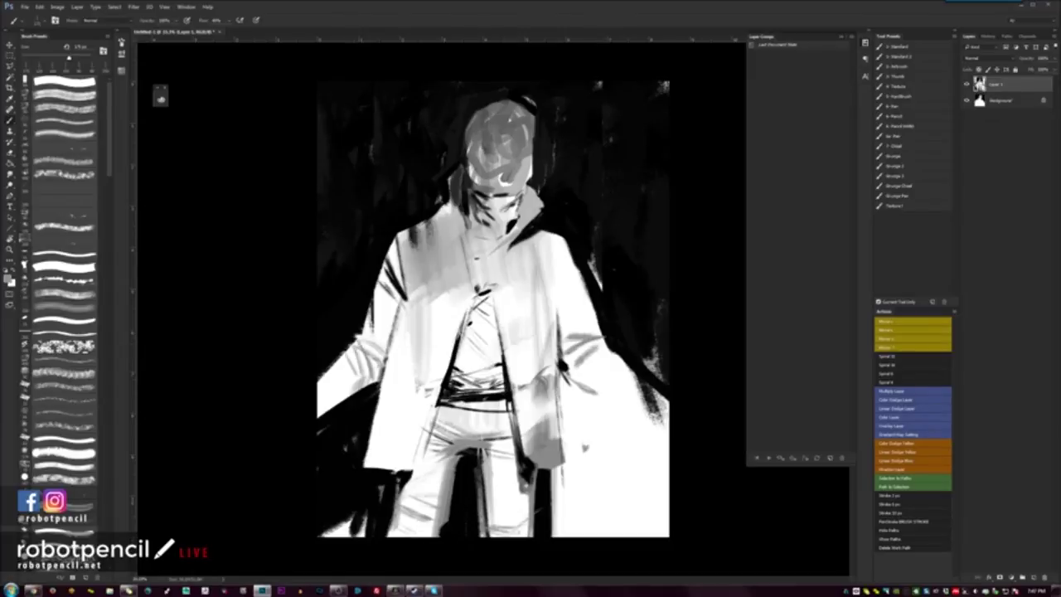
pyautogui.moveTo(344, 388)
pyautogui.mouseDown()
pyautogui.moveTo(319, 419)
pyautogui.moveTo(325, 398)
pyautogui.mouseUp()
# Step: Sample the dark background tone and block in the white area beneath the right-hand sleeve with black strokes
pyautogui.keyDown('alt'); pyautogui.click(641, 317); pyautogui.keyUp('alt')
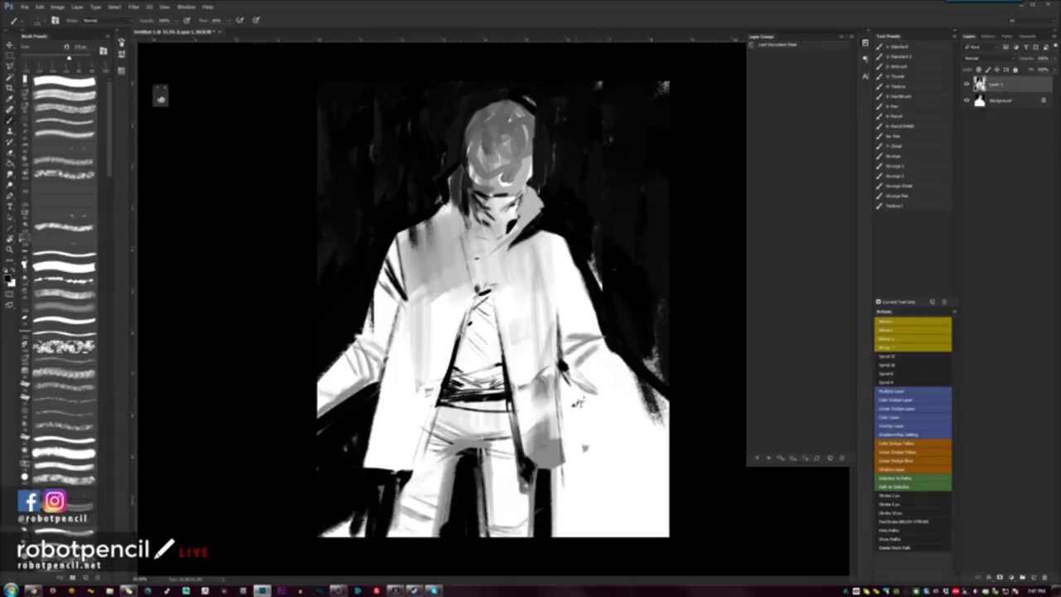
pyautogui.moveTo(567, 378)
pyautogui.mouseDown()
pyautogui.moveTo(580, 504)
pyautogui.moveTo(572, 386)
pyautogui.moveTo(614, 421)
pyautogui.moveTo(580, 404)
pyautogui.moveTo(622, 465)
pyautogui.moveTo(643, 414)
pyautogui.moveTo(601, 402)
pyautogui.moveTo(659, 448)
pyautogui.moveTo(590, 497)
pyautogui.mouseUp()
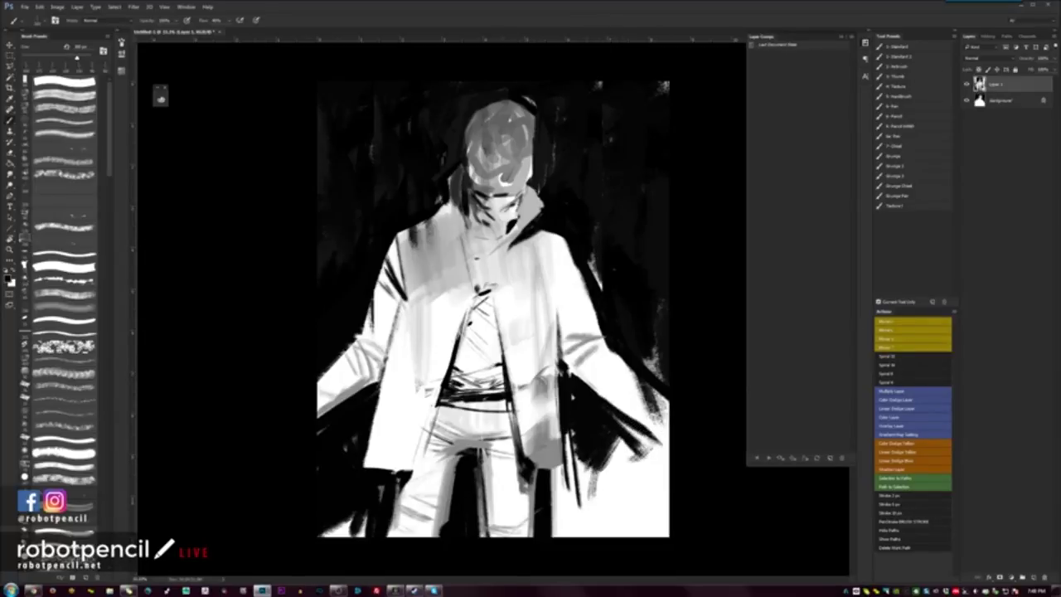
# Step: Switch to a large soft brush preset and darken the cap, upper background and outer shoulders with soft shading
pyautogui.click(917, 58)
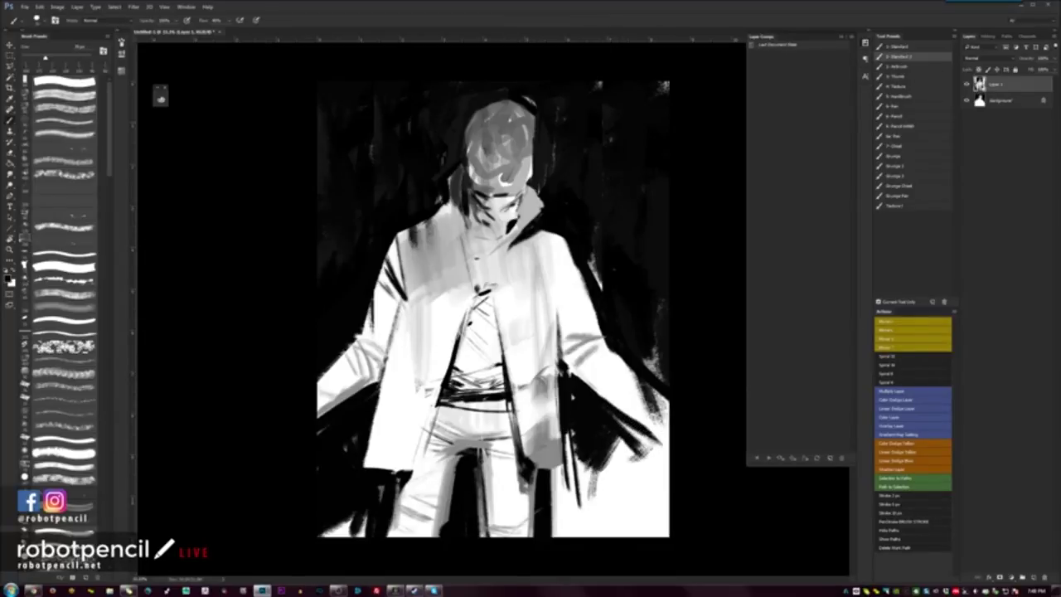
pyautogui.click(917, 75)
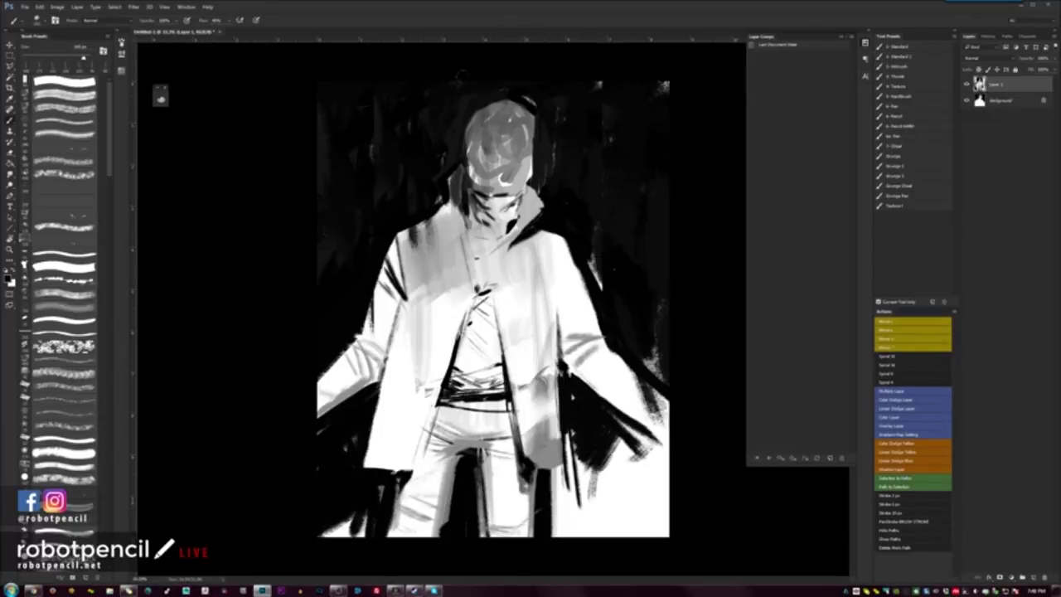
pyautogui.moveTo(476, 121)
pyautogui.mouseDown()
pyautogui.moveTo(529, 125)
pyautogui.moveTo(526, 149)
pyautogui.mouseUp()
pyautogui.moveTo(558, 63)
pyautogui.mouseDown()
pyautogui.moveTo(325, 78)
pyautogui.moveTo(559, 132)
pyautogui.moveTo(402, 237)
pyautogui.moveTo(364, 338)
pyautogui.mouseUp()
pyautogui.moveTo(550, 237)
pyautogui.mouseDown()
pyautogui.moveTo(591, 287)
pyautogui.moveTo(610, 356)
pyautogui.mouseUp()
# Step: Reduce the brush and shade soft dark tone down both outer side edges of the coat
pyautogui.press('[')
pyautogui.press('[')
pyautogui.moveTo(401, 304); pyautogui.dragTo(368, 466)
pyautogui.moveTo(378, 387); pyautogui.dragTo(371, 466)
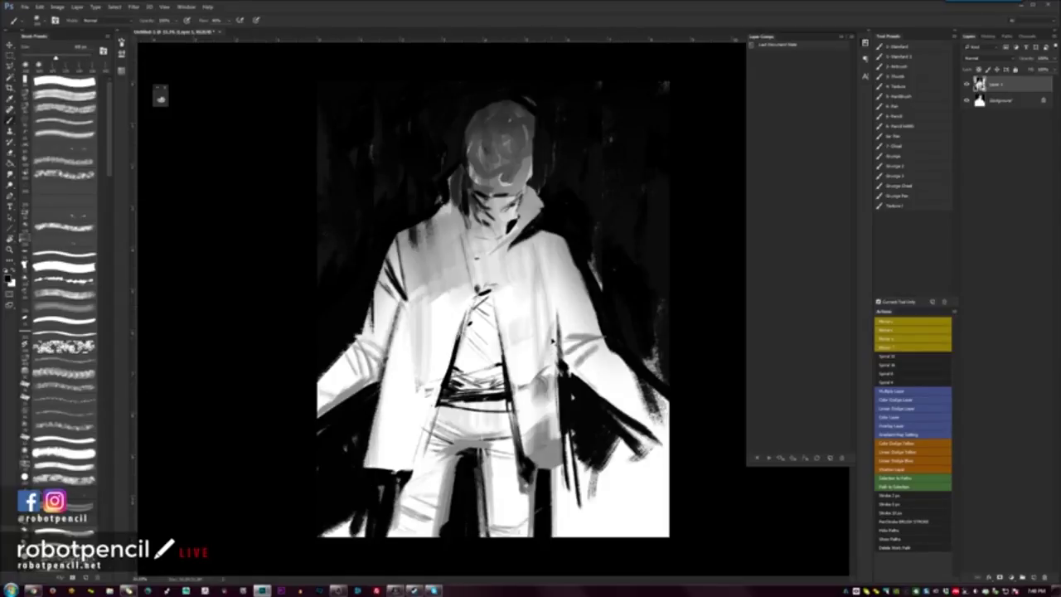
pyautogui.moveTo(555, 307); pyautogui.dragTo(561, 441)
pyautogui.moveTo(555, 309); pyautogui.dragTo(556, 396)
# Step: Enlarge the brush and blend soft gray tones over the right-hand front panel of the coat
pyautogui.press(']')
pyautogui.press(']')
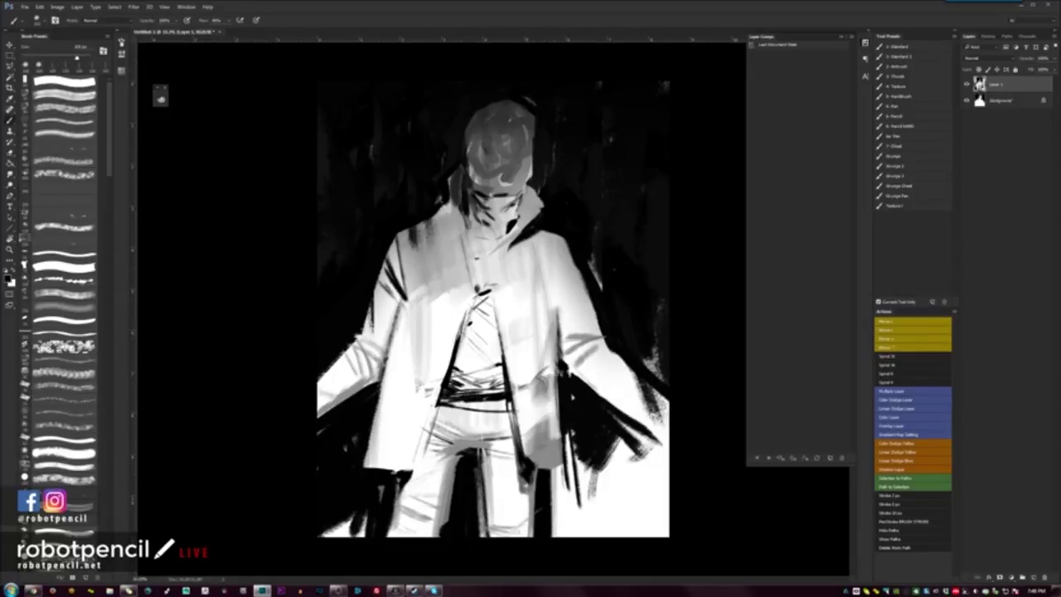
pyautogui.moveTo(539, 274); pyautogui.dragTo(524, 394)
pyautogui.moveTo(535, 302)
pyautogui.mouseDown()
pyautogui.moveTo(516, 368)
pyautogui.moveTo(506, 366)
pyautogui.mouseUp()
pyautogui.moveTo(516, 280); pyautogui.dragTo(501, 357)
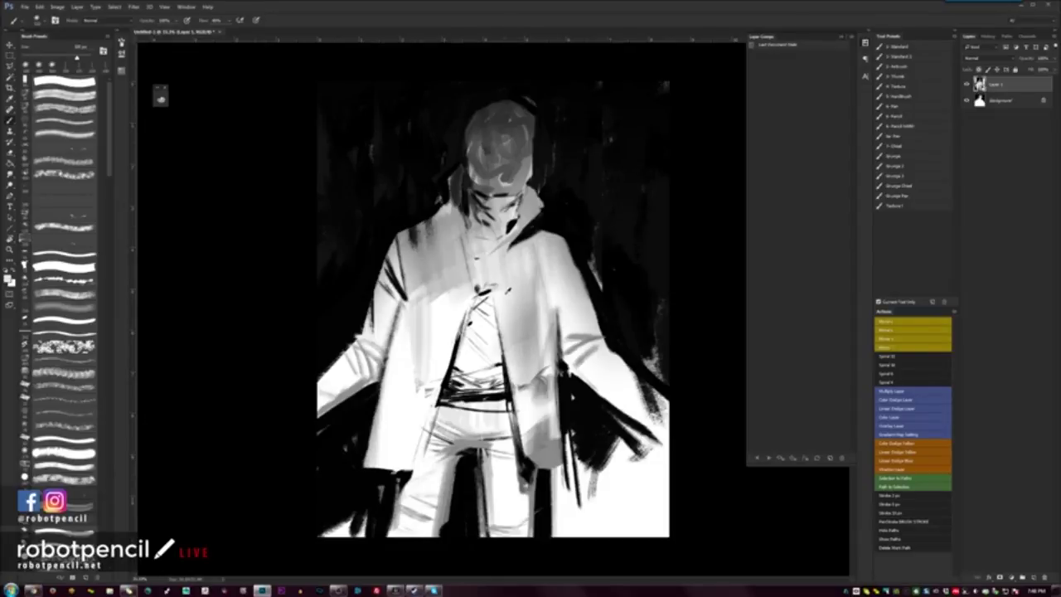
pyautogui.moveTo(507, 286); pyautogui.dragTo(501, 348)
pyautogui.moveTo(527, 270); pyautogui.dragTo(534, 362)
# Step: Shade the left-hand front panel and shoulder of the coat with soft gray strokes
pyautogui.moveTo(440, 271)
pyautogui.mouseDown()
pyautogui.moveTo(415, 300)
pyautogui.moveTo(400, 395)
pyautogui.mouseUp()
pyautogui.moveTo(448, 290); pyautogui.dragTo(420, 386)
pyautogui.moveTo(449, 326); pyautogui.dragTo(441, 369)
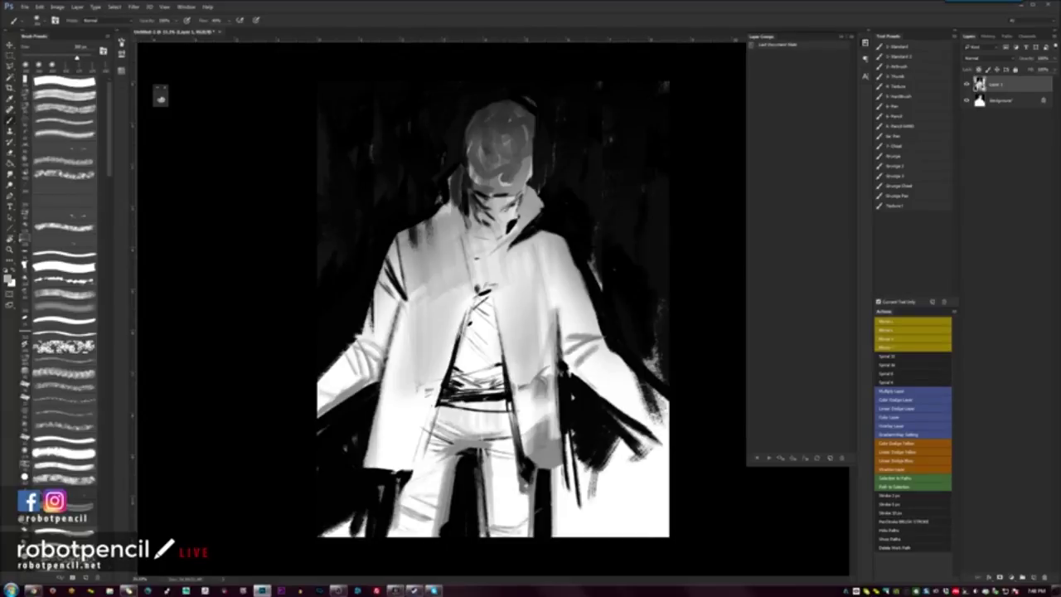
pyautogui.moveTo(433, 222); pyautogui.dragTo(411, 247)
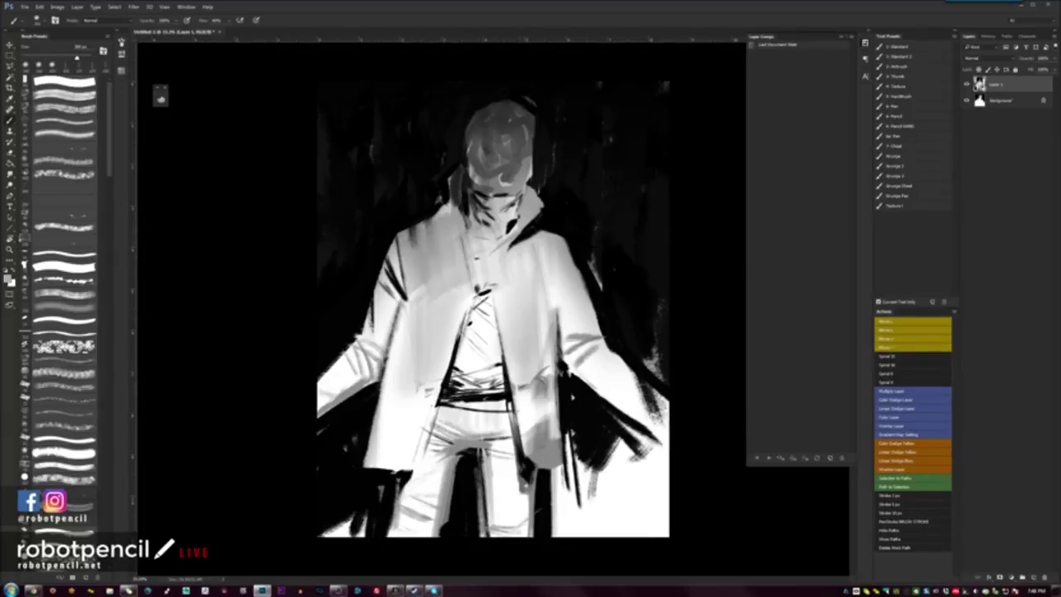
# Step: Sample black from between the legs and softly darken that gap and the lower background on both sides
pyautogui.keyDown('alt'); pyautogui.click(468, 481); pyautogui.keyUp('alt')
pyautogui.moveTo(457, 449)
pyautogui.mouseDown()
pyautogui.moveTo(430, 484)
pyautogui.moveTo(419, 531)
pyautogui.moveTo(432, 549)
pyautogui.mouseUp()
pyautogui.hotkey('ctrl', 'z')
pyautogui.moveTo(449, 484); pyautogui.dragTo(436, 536)
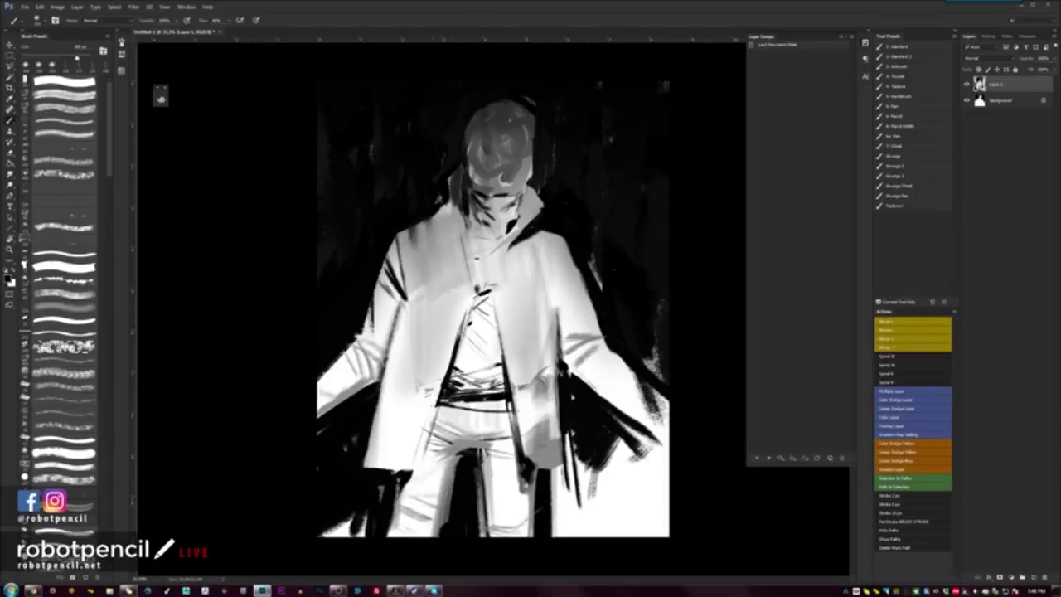
pyautogui.moveTo(360, 504)
pyautogui.mouseDown()
pyautogui.moveTo(343, 536)
pyautogui.moveTo(325, 535)
pyautogui.mouseUp()
pyautogui.moveTo(606, 456); pyautogui.dragTo(597, 535)
pyautogui.moveTo(569, 465); pyautogui.dragTo(561, 535)
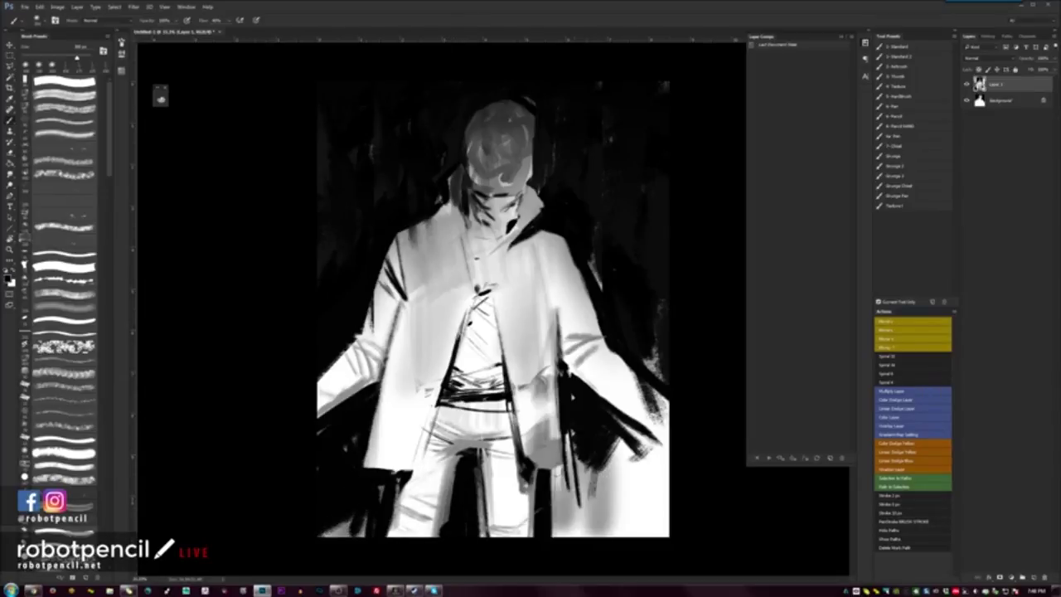
# Step: Switch to a textured grunge brush preset and extend the dark background below the right-hand cuff
pyautogui.click(926, 187)
pyautogui.moveTo(597, 438)
pyautogui.mouseDown()
pyautogui.moveTo(654, 474)
pyautogui.moveTo(668, 463)
pyautogui.mouseUp()
# Step: Reduce the brush and draw fabric folds around both elbows
pyautogui.press('[')
pyautogui.press('[')
pyautogui.press('[')
pyautogui.press('[')
pyautogui.press('[')
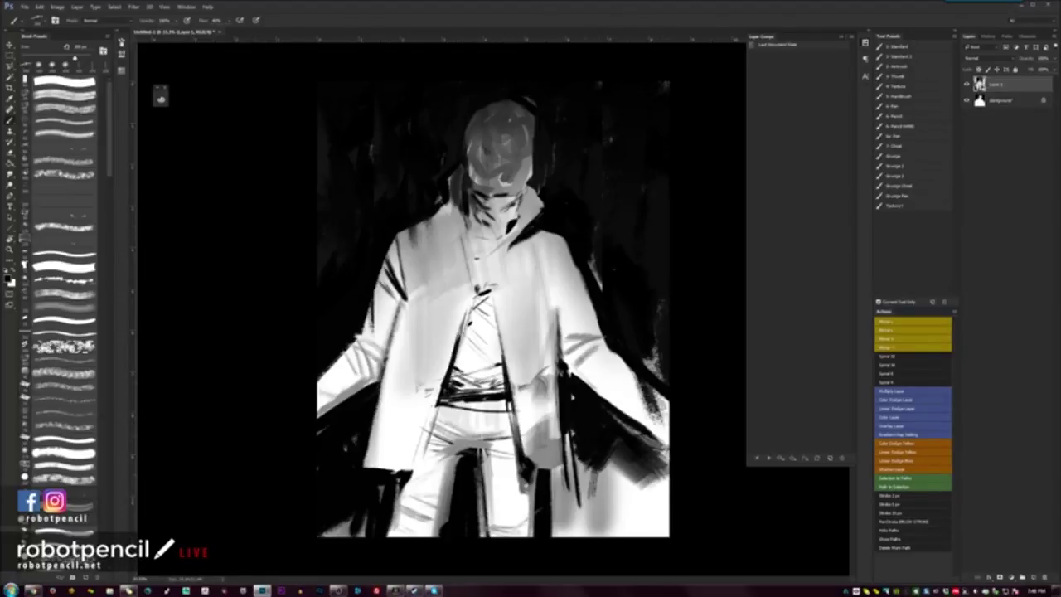
pyautogui.moveTo(577, 367)
pyautogui.mouseDown()
pyautogui.moveTo(615, 347)
pyautogui.moveTo(609, 353)
pyautogui.mouseUp()
pyautogui.moveTo(612, 361); pyautogui.dragTo(599, 396)
pyautogui.moveTo(602, 344); pyautogui.dragTo(568, 370)
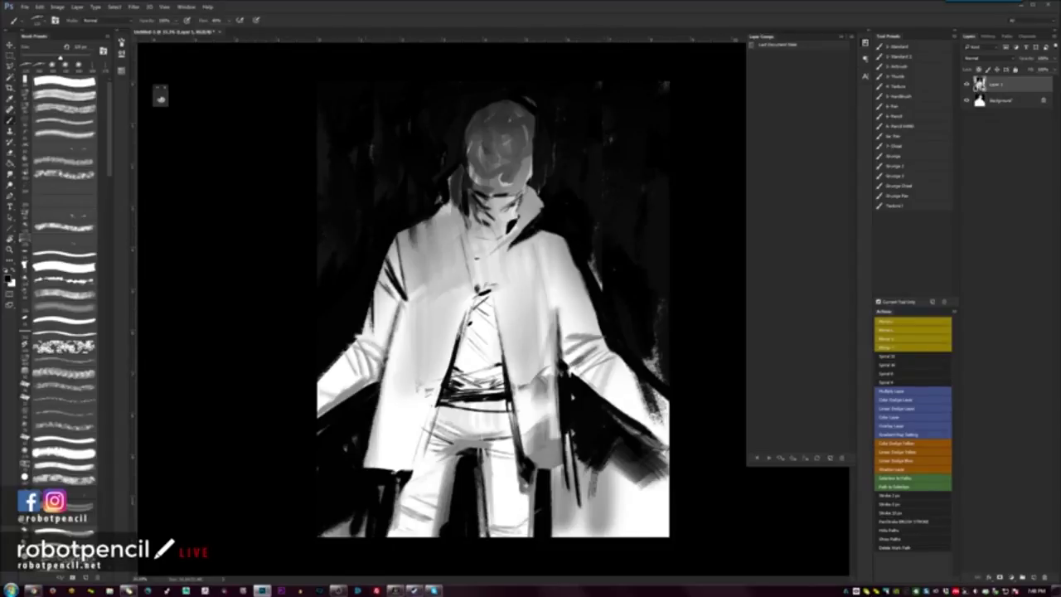
pyautogui.moveTo(380, 354); pyautogui.dragTo(366, 373)
pyautogui.moveTo(369, 327); pyautogui.dragTo(358, 351)
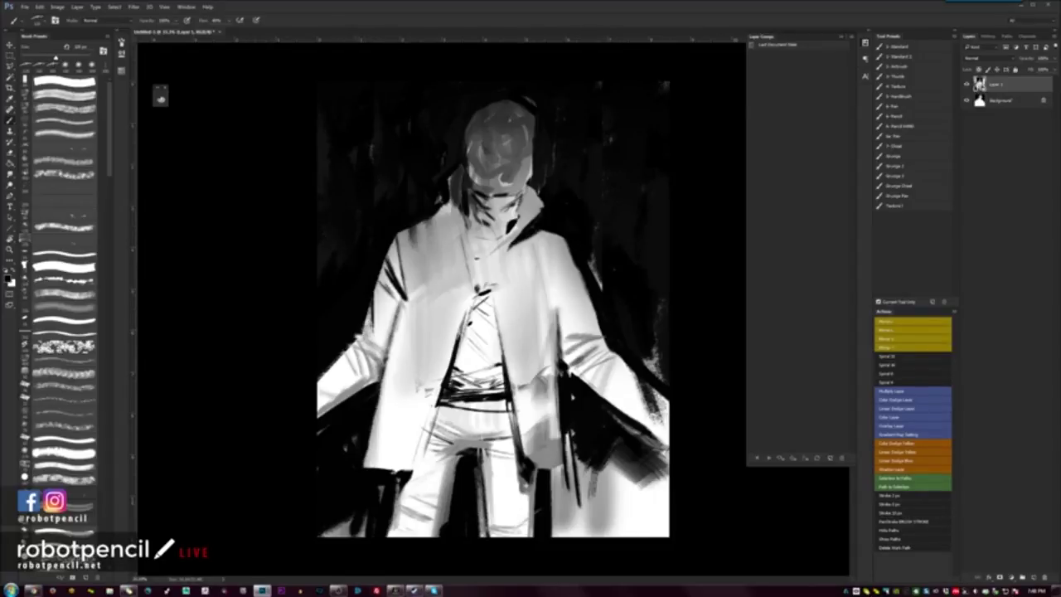
# Step: Trim the outer edge of the left-hand sleeve and draw a dark crease along the right-hand armhole
pyautogui.moveTo(377, 280); pyautogui.dragTo(349, 343)
pyautogui.moveTo(565, 240)
pyautogui.mouseDown()
pyautogui.moveTo(556, 321)
pyautogui.moveTo(564, 259)
pyautogui.mouseUp()
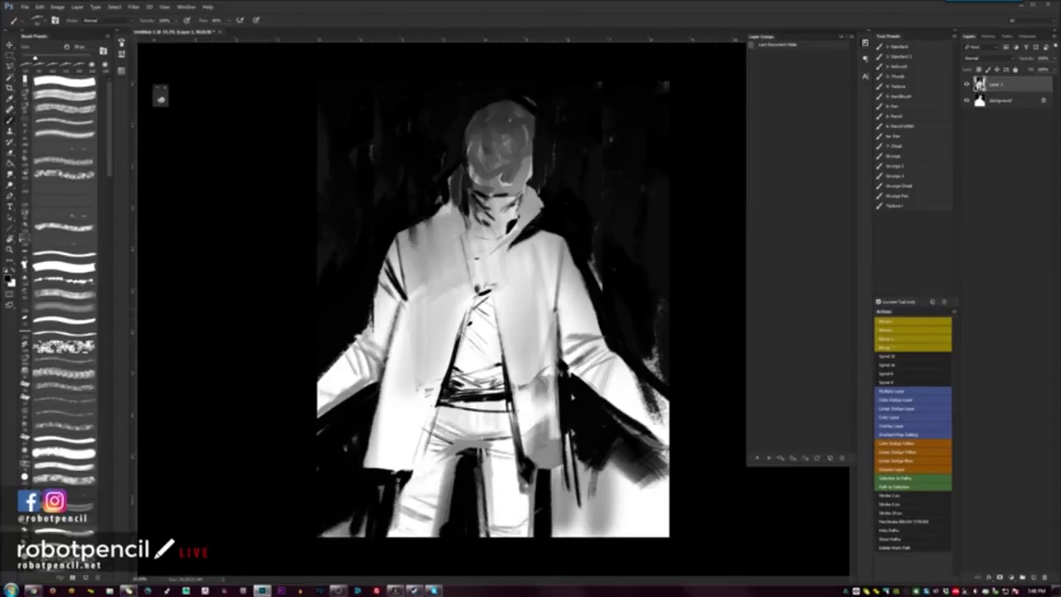
pyautogui.moveTo(560, 311); pyautogui.dragTo(569, 267)
pyautogui.click(903, 196)
pyautogui.moveTo(554, 309)
pyautogui.mouseDown()
pyautogui.moveTo(571, 262)
pyautogui.moveTo(559, 308)
pyautogui.mouseUp()
pyautogui.hotkey('ctrl', 'z')
pyautogui.click(900, 166)
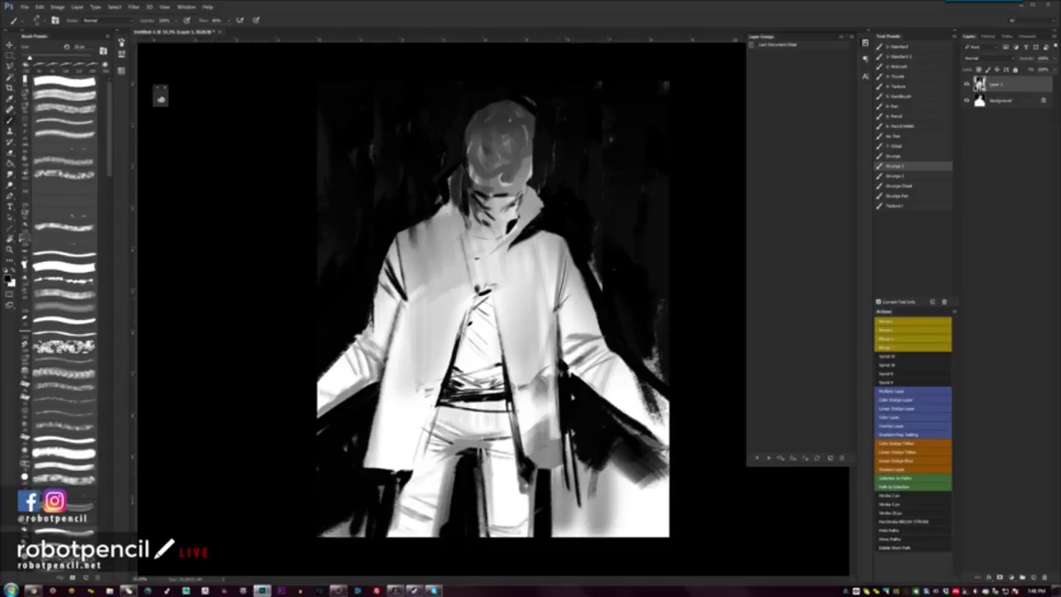
pyautogui.moveTo(560, 259); pyautogui.dragTo(554, 302)
pyautogui.hotkey('ctrl', 'alt', 'z')
pyautogui.hotkey('ctrl', 'alt', 'z')
# Step: Change the brush preset, enlarge it, and paint sampled-tone folds along the right-hand armhole and chest
pyautogui.click(921, 145)
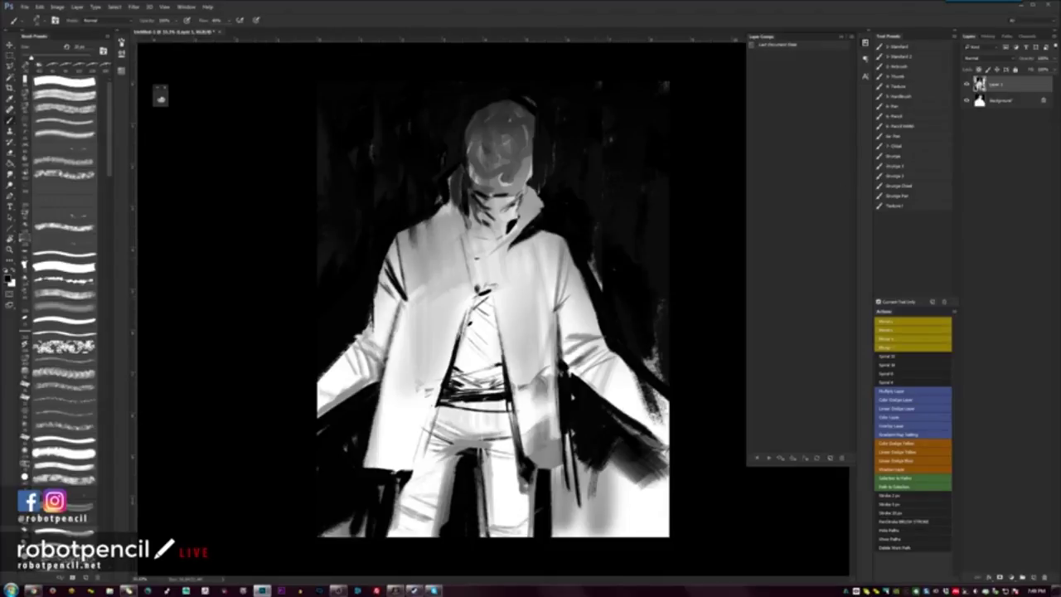
pyautogui.press(']')
pyautogui.press(']')
pyautogui.press(']')
pyautogui.press(']')
pyautogui.press(']')
pyautogui.press(']')
pyautogui.press(']')
pyautogui.press(']')
pyautogui.press(']')
pyautogui.press(']')
pyautogui.press(']')
pyautogui.press(']')
pyautogui.keyDown('alt'); pyautogui.click(560, 284); pyautogui.keyUp('alt')
pyautogui.moveTo(558, 244); pyautogui.dragTo(547, 305)
pyautogui.moveTo(538, 261)
pyautogui.mouseDown()
pyautogui.moveTo(535, 308)
pyautogui.moveTo(531, 299)
pyautogui.mouseUp()
# Step: Shade the left-hand coat panel with a vertical crease and darken its front edge with a tone sampled at the closure
pyautogui.moveTo(406, 255)
pyautogui.mouseDown()
pyautogui.moveTo(414, 332)
pyautogui.moveTo(412, 320)
pyautogui.mouseUp()
pyautogui.press('[')
pyautogui.keyDown('alt'); pyautogui.click(481, 292); pyautogui.keyUp('alt')
pyautogui.moveTo(474, 306); pyautogui.dragTo(437, 406)
pyautogui.press('[')
pyautogui.press('[')
pyautogui.moveTo(411, 305); pyautogui.dragTo(417, 383)
# Step: Paint thin vertical folds from the left-hand armpit down to the hem of the left-hand coat panel
pyautogui.press('[')
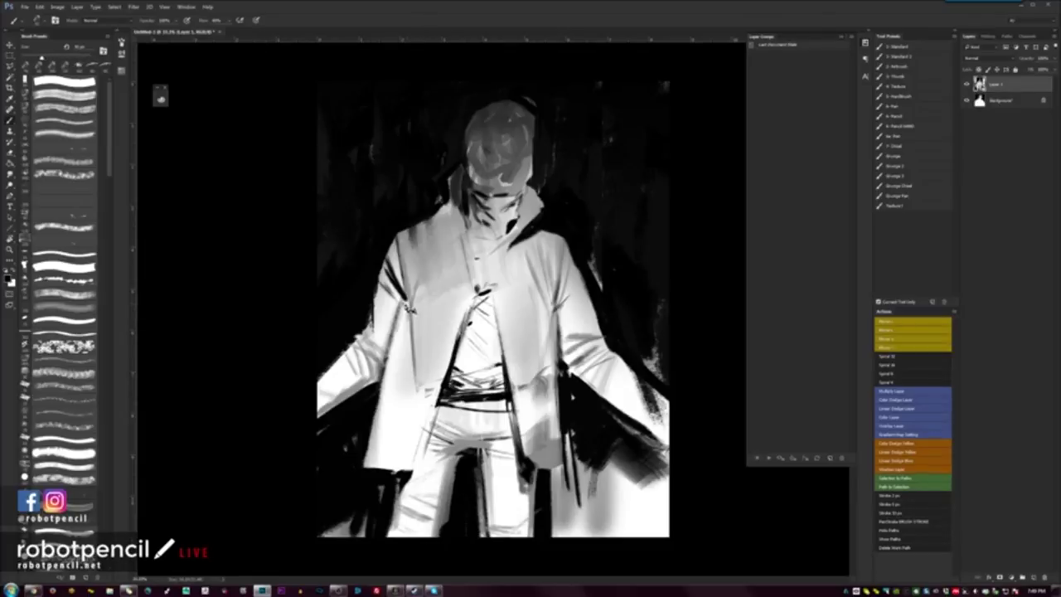
pyautogui.moveTo(403, 302); pyautogui.dragTo(400, 323)
pyautogui.moveTo(385, 378); pyautogui.dragTo(373, 435)
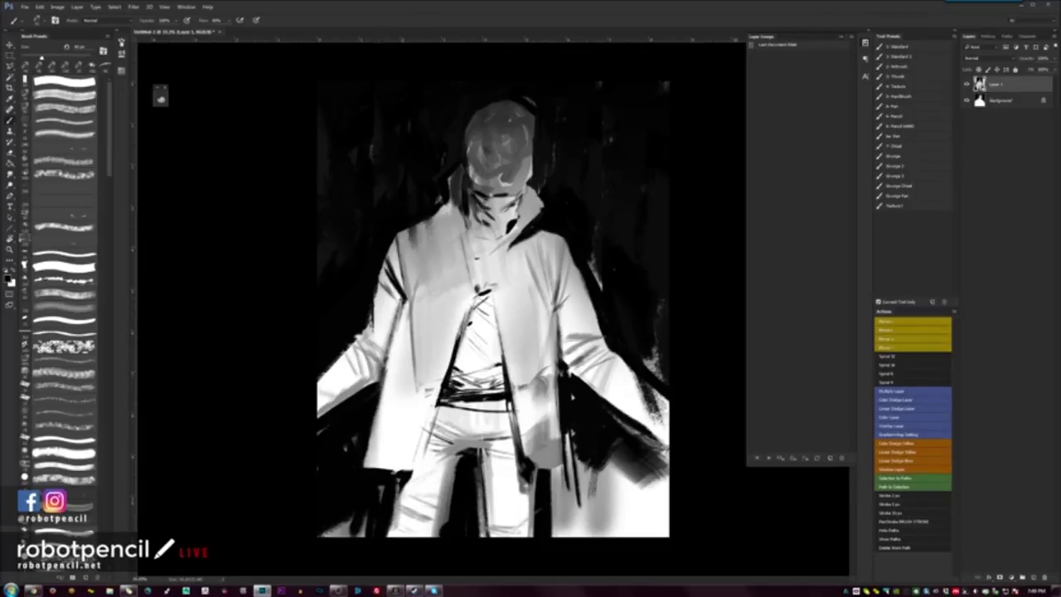
pyautogui.moveTo(399, 305); pyautogui.dragTo(388, 467)
pyautogui.hotkey('ctrl', 'alt', 'z')
pyautogui.hotkey('ctrl', 'alt', 'z')
pyautogui.moveTo(415, 385)
pyautogui.mouseDown()
pyautogui.moveTo(412, 457)
pyautogui.moveTo(421, 446)
pyautogui.moveTo(412, 451)
pyautogui.mouseUp()
pyautogui.moveTo(404, 331); pyautogui.dragTo(400, 456)
pyautogui.moveTo(403, 378); pyautogui.dragTo(399, 464)
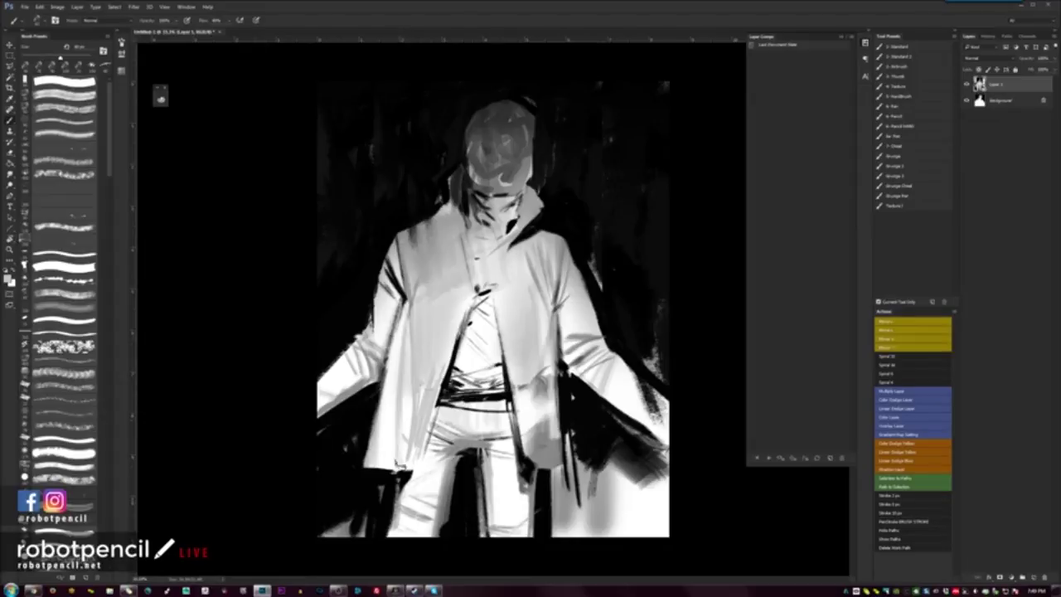
pyautogui.moveTo(406, 355); pyautogui.dragTo(406, 408)
# Step: Enlarge the brush and paint light gray strokes across the upper part of the right-hand coat panel
pyautogui.press(']')
pyautogui.press(']')
pyautogui.press(']')
pyautogui.press(']')
pyautogui.press(']')
pyautogui.moveTo(505, 284)
pyautogui.mouseDown()
pyautogui.moveTo(522, 329)
pyautogui.moveTo(545, 330)
pyautogui.mouseUp()
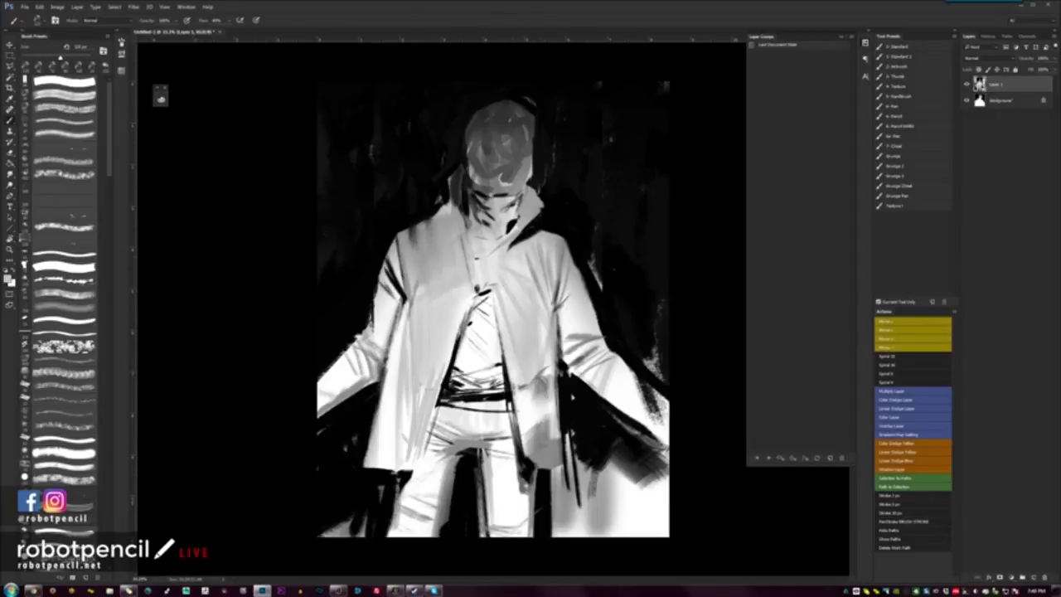
# Step: Sample the dark tone and redraw the coat's center closure with a smaller brush
pyautogui.keyDown('alt'); pyautogui.click(484, 292); pyautogui.keyUp('alt')
pyautogui.press('[')
pyautogui.press('[')
pyautogui.moveTo(482, 292); pyautogui.dragTo(495, 291)
pyautogui.moveTo(494, 286); pyautogui.dragTo(499, 291)
# Step: Draw a thin dark edge from the collar down to the closure and smooth the light gray chest area beside it
pyautogui.press('[')
pyautogui.press('[')
pyautogui.press('[')
pyautogui.moveTo(515, 245)
pyautogui.mouseDown()
pyautogui.moveTo(500, 285)
pyautogui.moveTo(481, 294)
pyautogui.mouseUp()
pyautogui.keyDown('alt'); pyautogui.click(489, 275); pyautogui.keyUp('alt')
pyautogui.moveTo(495, 252); pyautogui.dragTo(480, 258)
# Step: Sharpen the base of the left-hand collar flap with sampled dark tones
pyautogui.moveTo(456, 204)
pyautogui.mouseDown()
pyautogui.moveTo(473, 261)
pyautogui.moveTo(443, 218)
pyautogui.mouseUp()
pyautogui.keyDown('alt'); pyautogui.click(462, 192); pyautogui.keyUp('alt')
pyautogui.keyDown('alt'); pyautogui.click(450, 217); pyautogui.keyUp('alt')
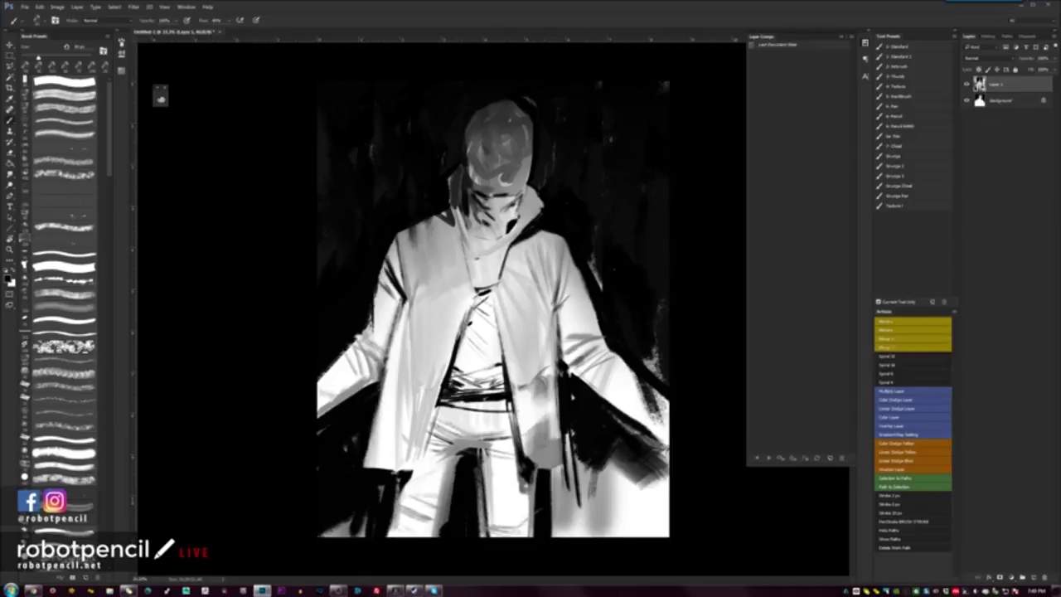
# Step: Sample sleeve and background tones and refine the outer edge of the left-hand upper sleeve
pyautogui.moveTo(378, 289)
pyautogui.mouseDown()
pyautogui.moveTo(381, 345)
pyautogui.moveTo(375, 336)
pyautogui.mouseUp()
pyautogui.keyDown('alt'); pyautogui.click(379, 299); pyautogui.keyUp('alt')
pyautogui.keyDown('alt'); pyautogui.click(385, 333); pyautogui.keyUp('alt')
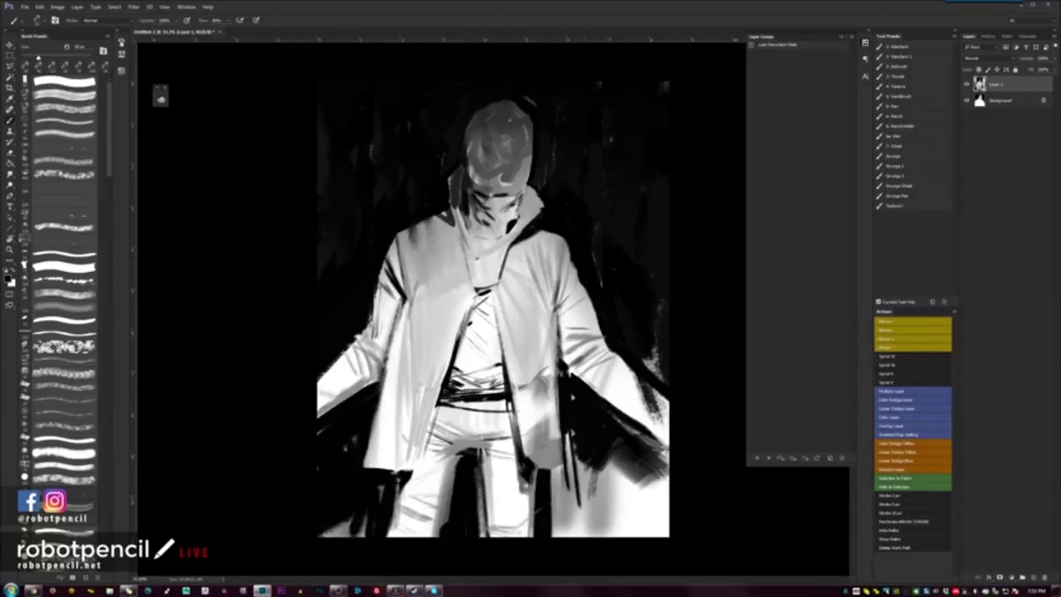
pyautogui.keyDown('alt'); pyautogui.click(390, 302); pyautogui.keyUp('alt')
pyautogui.moveTo(378, 308)
pyautogui.mouseDown()
pyautogui.moveTo(378, 349)
pyautogui.moveTo(359, 338)
pyautogui.moveTo(388, 362)
pyautogui.moveTo(373, 350)
pyautogui.mouseUp()
pyautogui.keyDown('alt'); pyautogui.click(368, 296); pyautogui.keyUp('alt')
pyautogui.hotkey('ctrl', 'z')
# Step: Reduce the brush and add a dark fold at the right-hand elbow
pyautogui.press('[')
pyautogui.press('[')
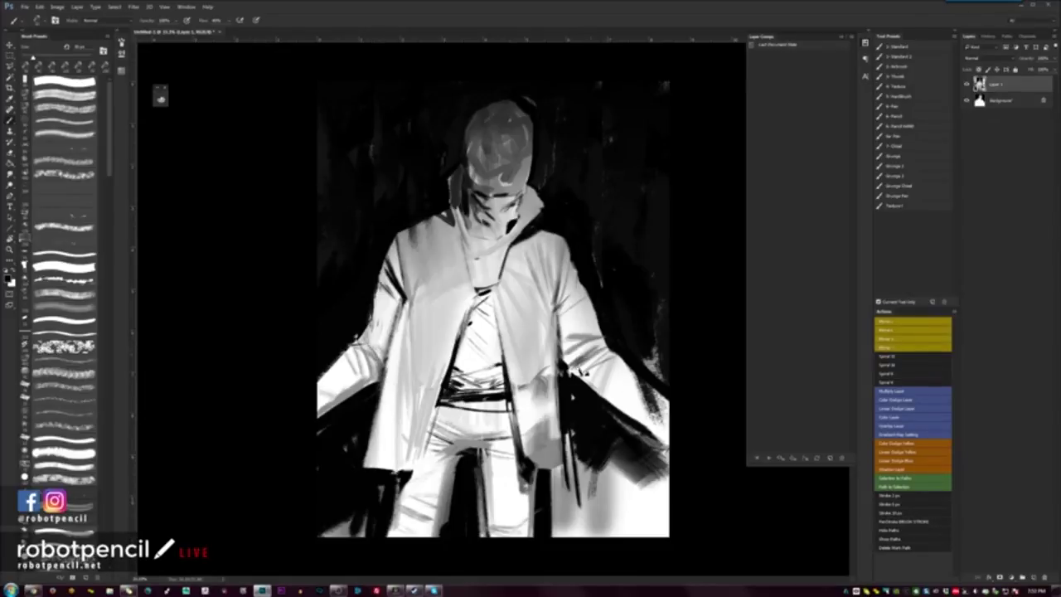
pyautogui.moveTo(596, 349); pyautogui.dragTo(614, 358)
# Step: Sample tones around the left-hand elbow and paint dark creases across it, undoing the unwanted strokes
pyautogui.press(']')
pyautogui.moveTo(370, 341)
pyautogui.mouseDown()
pyautogui.moveTo(385, 351)
pyautogui.moveTo(361, 343)
pyautogui.moveTo(346, 362)
pyautogui.moveTo(364, 337)
pyautogui.moveTo(383, 338)
pyautogui.moveTo(375, 330)
pyautogui.mouseUp()
pyautogui.hotkey('ctrl', 'z')
pyautogui.hotkey('ctrl', 'z')
pyautogui.keyDown('alt'); pyautogui.click(365, 343); pyautogui.keyUp('alt')
pyautogui.keyDown('alt'); pyautogui.click(349, 336); pyautogui.keyUp('alt')
pyautogui.hotkey('ctrl', 'z')
pyautogui.keyDown('alt'); pyautogui.click(368, 343); pyautogui.keyUp('alt')
pyautogui.moveTo(365, 346); pyautogui.dragTo(386, 337)
pyautogui.keyDown('alt'); pyautogui.click(380, 339); pyautogui.keyUp('alt')
# Step: Carve the outer contour of the left-hand sleeve with the sampled background tone and rework the elbow folds
pyautogui.press(']')
pyautogui.keyDown('alt'); pyautogui.click(368, 313); pyautogui.keyUp('alt')
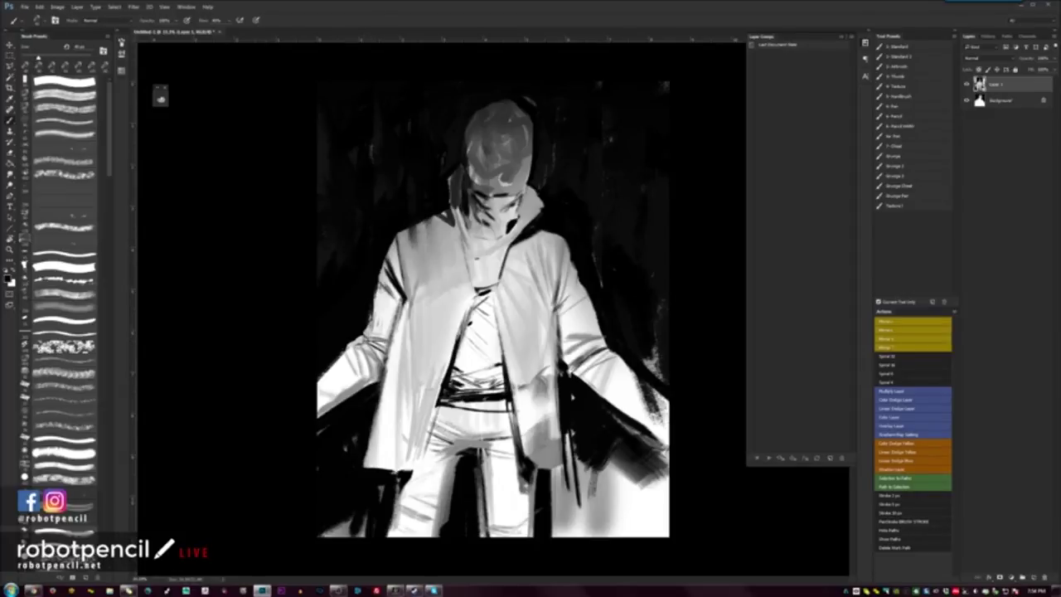
pyautogui.moveTo(379, 290)
pyautogui.mouseDown()
pyautogui.moveTo(365, 331)
pyautogui.moveTo(284, 414)
pyautogui.mouseUp()
pyautogui.moveTo(350, 350)
pyautogui.mouseDown()
pyautogui.moveTo(314, 396)
pyautogui.moveTo(373, 355)
pyautogui.moveTo(378, 301)
pyautogui.moveTo(379, 336)
pyautogui.mouseUp()
# Step: Sample a light sleeve tone, enlarge the brush, and paint over the dark crease inside the left-hand upper sleeve
pyautogui.keyDown('alt'); pyautogui.click(359, 373); pyautogui.keyUp('alt')
pyautogui.press(']')
pyautogui.press(']')
pyautogui.press(']')
pyautogui.press(']')
pyautogui.press(']')
pyautogui.press(']')
pyautogui.press(']')
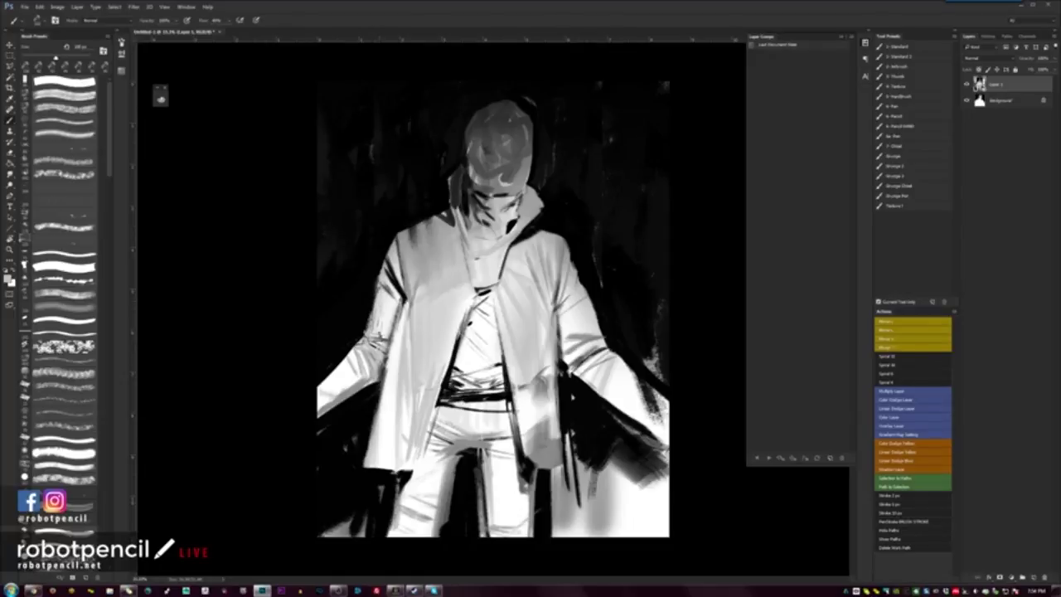
pyautogui.moveTo(384, 291); pyautogui.dragTo(381, 333)
pyautogui.moveTo(390, 258)
pyautogui.mouseDown()
pyautogui.moveTo(401, 299)
pyautogui.moveTo(388, 267)
pyautogui.moveTo(400, 307)
pyautogui.moveTo(391, 353)
pyautogui.mouseUp()
pyautogui.keyDown('alt'); pyautogui.click(385, 332); pyautogui.keyUp('alt')
pyautogui.press('[')
pyautogui.press('[')
pyautogui.press('[')
pyautogui.press('[')
pyautogui.press('[')
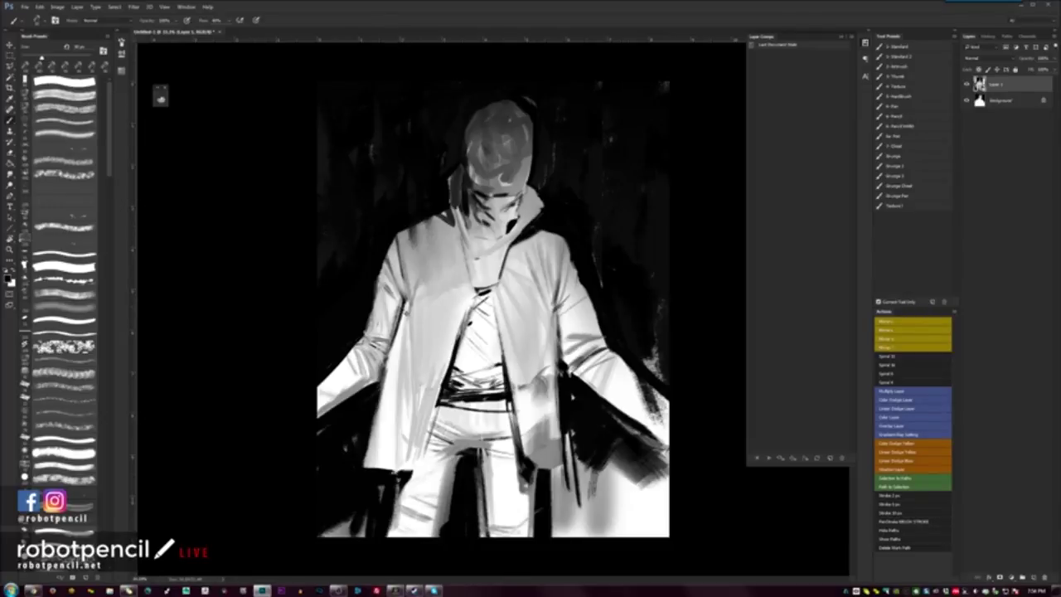
pyautogui.hotkey('ctrl', 'z')
pyautogui.press('[')
pyautogui.press('[')
pyautogui.press('[')
pyautogui.moveTo(402, 286)
pyautogui.mouseDown()
pyautogui.moveTo(406, 313)
pyautogui.moveTo(404, 304)
pyautogui.moveTo(385, 368)
pyautogui.mouseUp()
pyautogui.hotkey('ctrl', 'z')
# Step: Sample the dark tone and redraw the coat's left-hand side edge from armpit to hem, adding a fold near the hem
pyautogui.keyDown('alt'); pyautogui.click(405, 324); pyautogui.keyUp('alt')
pyautogui.keyDown('alt'); pyautogui.click(404, 310); pyautogui.keyUp('alt')
pyautogui.press(']')
pyautogui.moveTo(404, 304); pyautogui.dragTo(365, 466)
pyautogui.press(']')
pyautogui.press(']')
pyautogui.moveTo(397, 392); pyautogui.dragTo(395, 472)
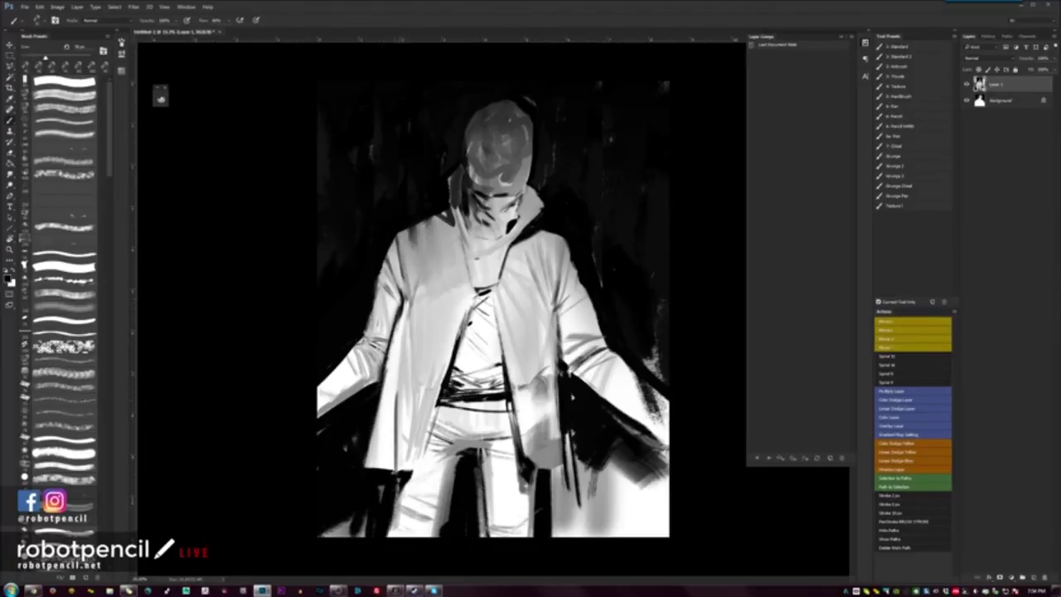
# Step: Try long vertical fold strokes down the coat's left-hand front panel and undo them
pyautogui.moveTo(405, 312); pyautogui.dragTo(399, 460)
pyautogui.moveTo(405, 289); pyautogui.dragTo(401, 386)
pyautogui.hotkey('ctrl', 'z')
pyautogui.hotkey('ctrl', 'z')
pyautogui.moveTo(426, 306); pyautogui.dragTo(420, 404)
pyautogui.hotkey('ctrl', 'z')
# Step: Reduce the brush size and paint a thin crease across the left-hand front panel toward the chest closure, undoing the unwanted stroke
pyautogui.press('[')
pyautogui.press('[')
pyautogui.press('[')
pyautogui.press('[')
pyautogui.moveTo(456, 282); pyautogui.dragTo(455, 366)
pyautogui.hotkey('ctrl', 'z')
# Step: Sample cap tones and repaint the shading along the cap's lower edge and left-hand side
pyautogui.keyDown('alt'); pyautogui.click(483, 187); pyautogui.keyUp('alt')
pyautogui.moveTo(474, 176)
pyautogui.mouseDown()
pyautogui.moveTo(484, 195)
pyautogui.moveTo(508, 191)
pyautogui.mouseUp()
pyautogui.press(']')
pyautogui.keyDown('alt'); pyautogui.click(505, 126); pyautogui.keyUp('alt')
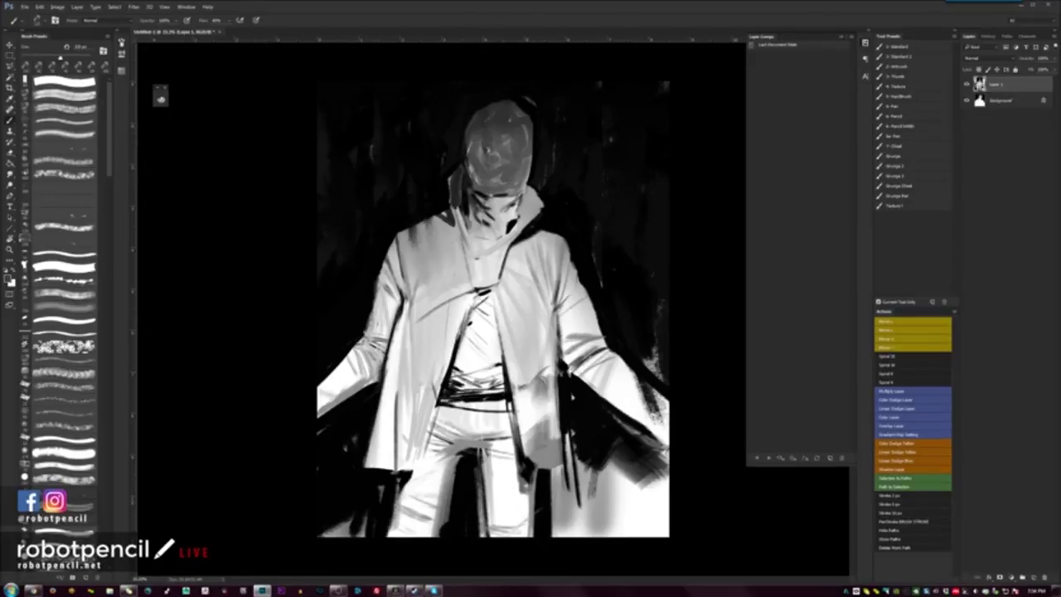
pyautogui.moveTo(484, 129)
pyautogui.mouseDown()
pyautogui.moveTo(478, 140)
pyautogui.moveTo(522, 133)
pyautogui.moveTo(478, 150)
pyautogui.moveTo(476, 170)
pyautogui.mouseUp()
# Step: Sample the dark tone beside the cap and, with a much smaller brush, paint dark accents from the cap's lower edge over the face
pyautogui.keyDown('alt'); pyautogui.click(458, 155); pyautogui.keyUp('alt')
pyautogui.press('[')
pyautogui.press('[')
pyautogui.press('[')
pyautogui.press('[')
pyautogui.press('[')
pyautogui.press('[')
pyautogui.press('[')
pyautogui.press('[')
pyautogui.press('[')
pyautogui.press('[')
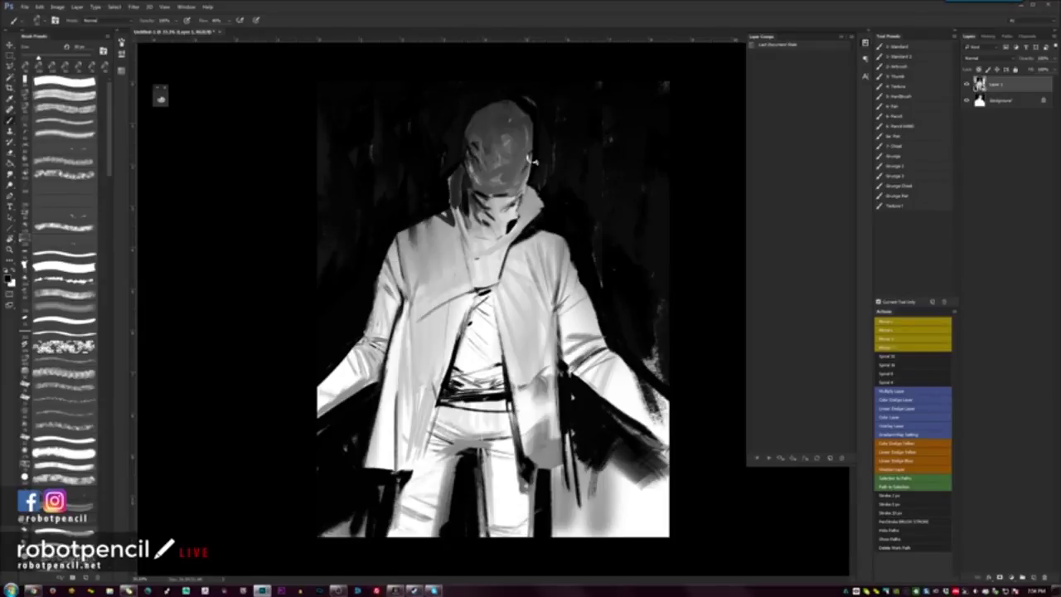
pyautogui.press('[')
pyautogui.press('[')
pyautogui.press('[')
pyautogui.press('[')
pyautogui.press('[')
pyautogui.moveTo(517, 173)
pyautogui.mouseDown()
pyautogui.moveTo(518, 195)
pyautogui.moveTo(525, 180)
pyautogui.moveTo(506, 212)
pyautogui.mouseUp()
# Step: Switch to the Standard 2 brush preset, enlarge the brush, and smooth the mid-gray shading on the cap's crown
pyautogui.click(916, 55)
pyautogui.press(']')
pyautogui.press(']')
pyautogui.press(']')
pyautogui.press(']')
pyautogui.press(']')
pyautogui.moveTo(507, 111)
pyautogui.mouseDown()
pyautogui.moveTo(490, 140)
pyautogui.moveTo(501, 107)
pyautogui.moveTo(497, 134)
pyautogui.moveTo(516, 132)
pyautogui.moveTo(494, 144)
pyautogui.moveTo(506, 152)
pyautogui.mouseUp()
pyautogui.keyDown('alt'); pyautogui.click(513, 137); pyautogui.keyUp('alt')
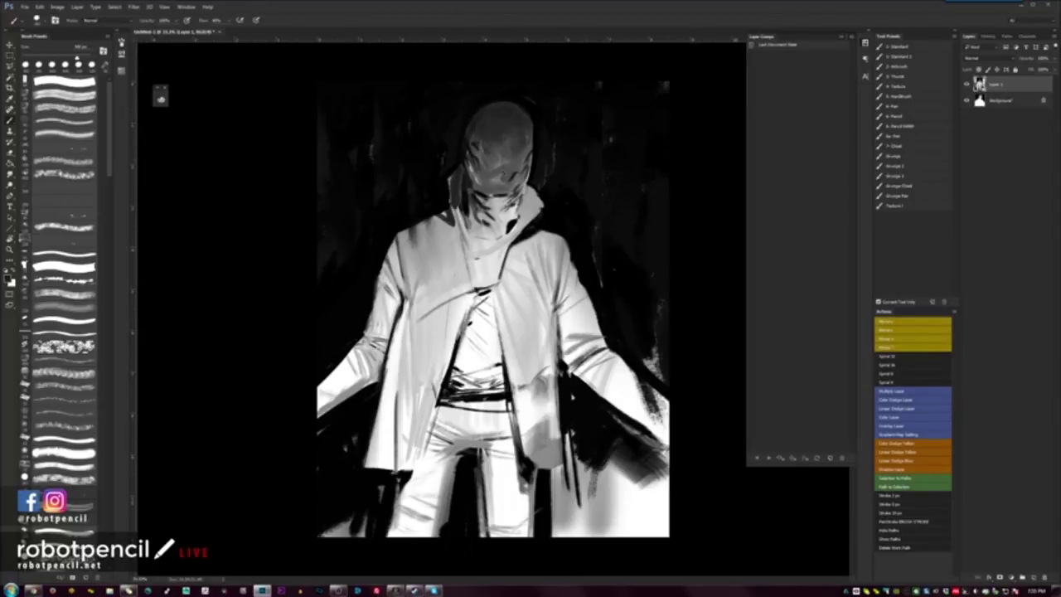
# Step: Sample the cap's lower tones and paint darker folds across the cap just above the face
pyautogui.keyDown('alt'); pyautogui.click(475, 171); pyautogui.keyUp('alt')
pyautogui.press('[')
pyautogui.press(']')
pyautogui.keyDown('alt'); pyautogui.click(480, 174); pyautogui.keyUp('alt')
pyautogui.moveTo(479, 175)
pyautogui.mouseDown()
pyautogui.moveTo(490, 196)
pyautogui.moveTo(519, 181)
pyautogui.moveTo(473, 144)
pyautogui.moveTo(492, 174)
pyautogui.moveTo(514, 172)
pyautogui.moveTo(529, 155)
pyautogui.mouseUp()
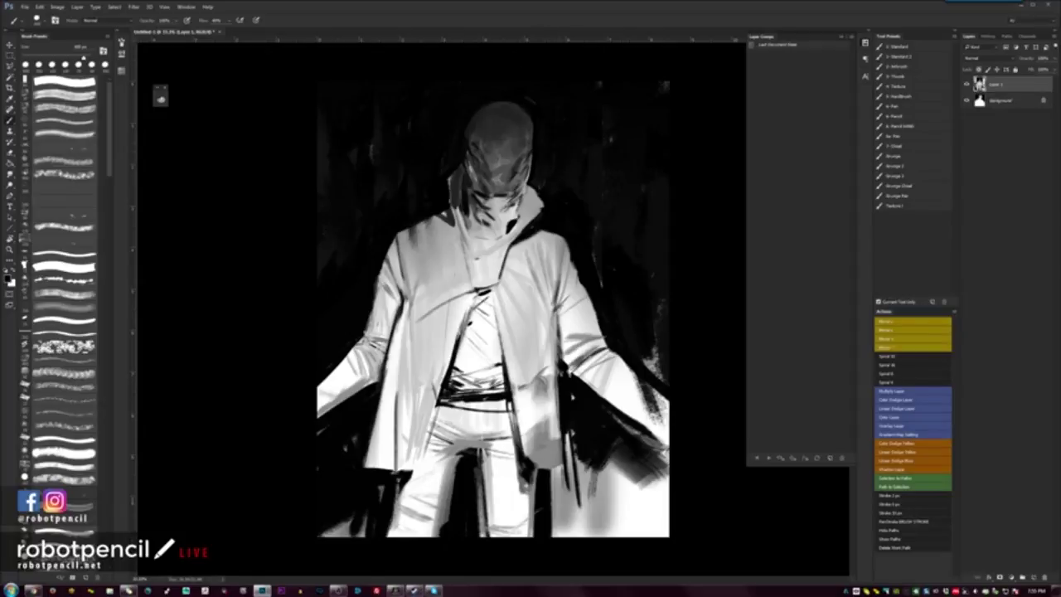
# Step: Reduce the brush size and touch up the shoulder beneath the right-hand collar, sampling the local tone
pyautogui.press('[')
pyautogui.press('[')
pyautogui.press('[')
pyautogui.press('[')
pyautogui.moveTo(547, 230); pyautogui.dragTo(513, 248)
pyautogui.keyDown('alt'); pyautogui.click(539, 238); pyautogui.keyUp('alt')
# Step: Sample tones around the left-hand armpit and repaint the coat's left-hand side edge down to the hem, softening its dark line
pyautogui.keyDown('alt'); pyautogui.click(396, 314); pyautogui.keyUp('alt')
pyautogui.moveTo(398, 310); pyautogui.dragTo(392, 344)
pyautogui.keyDown('alt'); pyautogui.click(403, 313); pyautogui.keyUp('alt')
pyautogui.press('[')
pyautogui.press('[')
pyautogui.press('[')
pyautogui.moveTo(405, 304); pyautogui.dragTo(385, 421)
pyautogui.moveTo(393, 340); pyautogui.dragTo(376, 458)
pyautogui.keyDown('alt'); pyautogui.click(385, 391); pyautogui.keyUp('alt')
pyautogui.moveTo(384, 416); pyautogui.dragTo(380, 462)
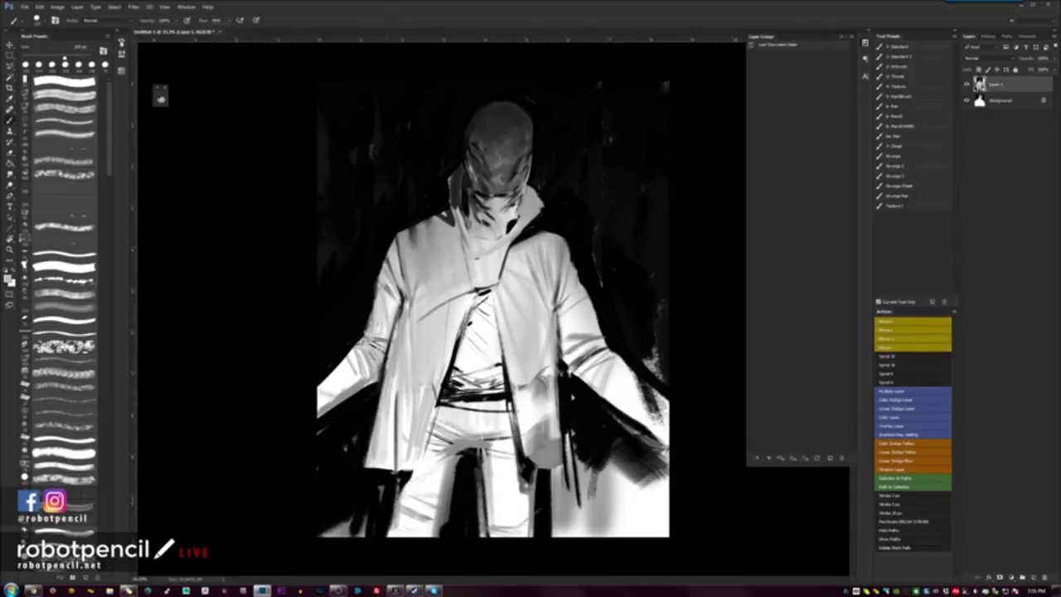
pyautogui.moveTo(393, 380); pyautogui.dragTo(389, 448)
pyautogui.moveTo(393, 349); pyautogui.dragTo(407, 295)
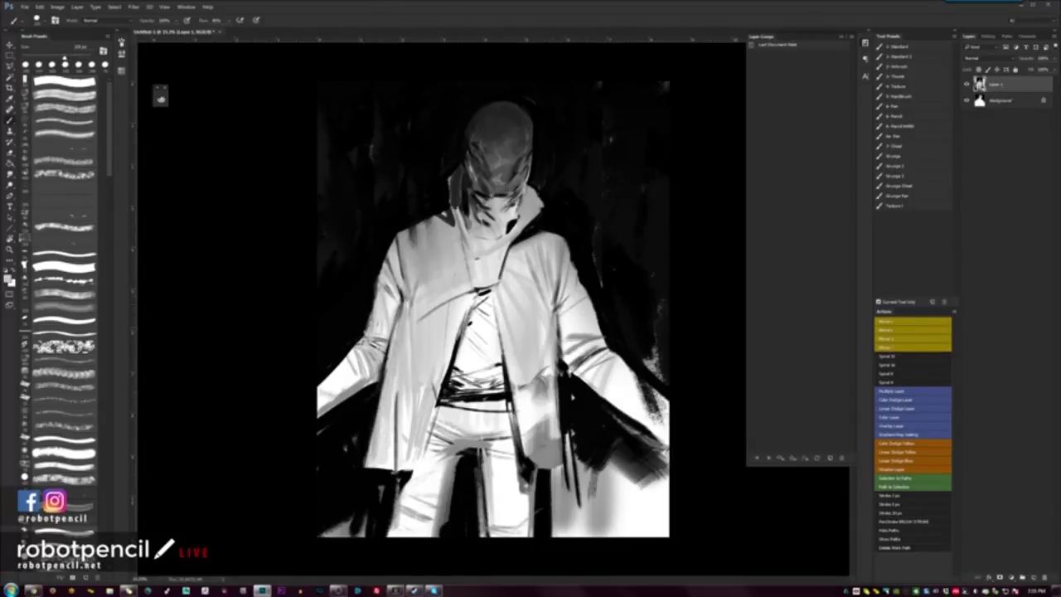
# Step: Mirror the image horizontally and reshape the left-hand forearm, alternating light and dark tones along its edges
pyautogui.hotkey('ctrl', 'shift', 'h')
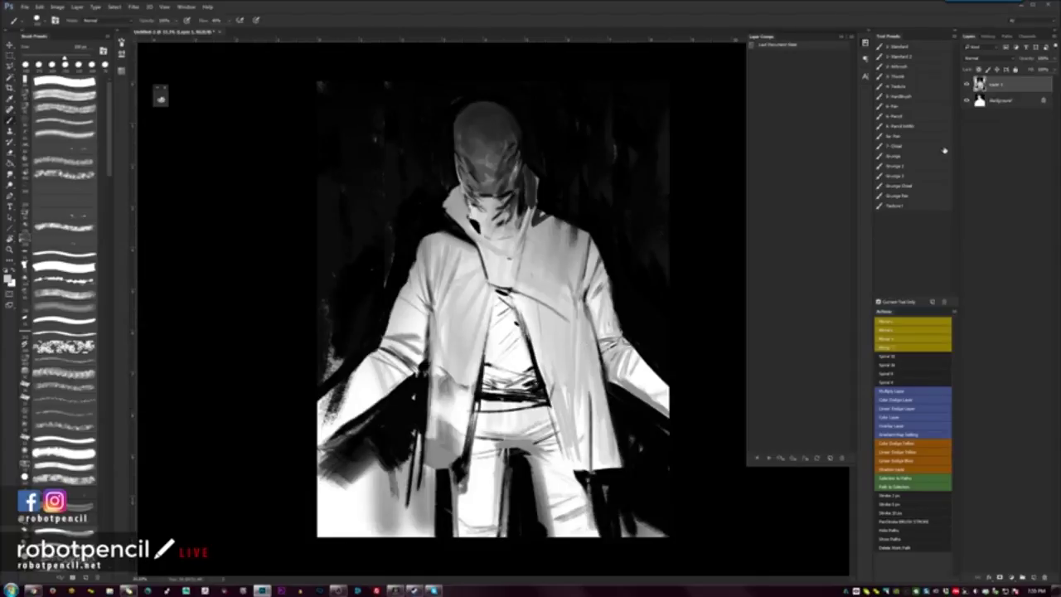
pyautogui.moveTo(359, 431); pyautogui.dragTo(319, 460)
pyautogui.moveTo(341, 384)
pyautogui.mouseDown()
pyautogui.moveTo(313, 405)
pyautogui.moveTo(358, 361)
pyautogui.moveTo(317, 413)
pyautogui.mouseUp()
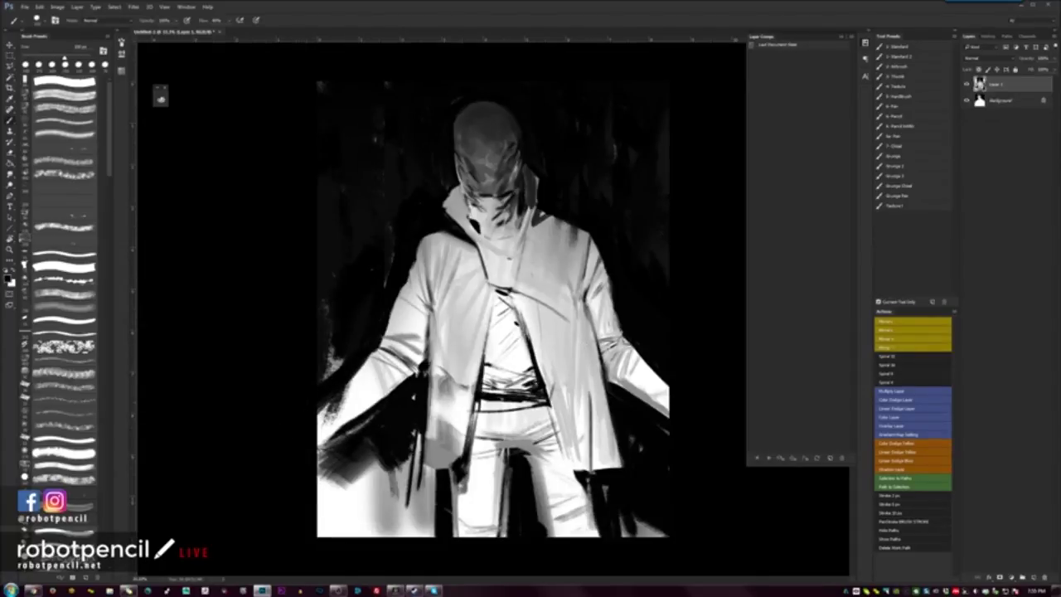
pyautogui.press('x')
pyautogui.moveTo(320, 439)
pyautogui.mouseDown()
pyautogui.moveTo(325, 461)
pyautogui.moveTo(357, 364)
pyautogui.mouseUp()
pyautogui.press('x')
pyautogui.moveTo(322, 414); pyautogui.dragTo(368, 359)
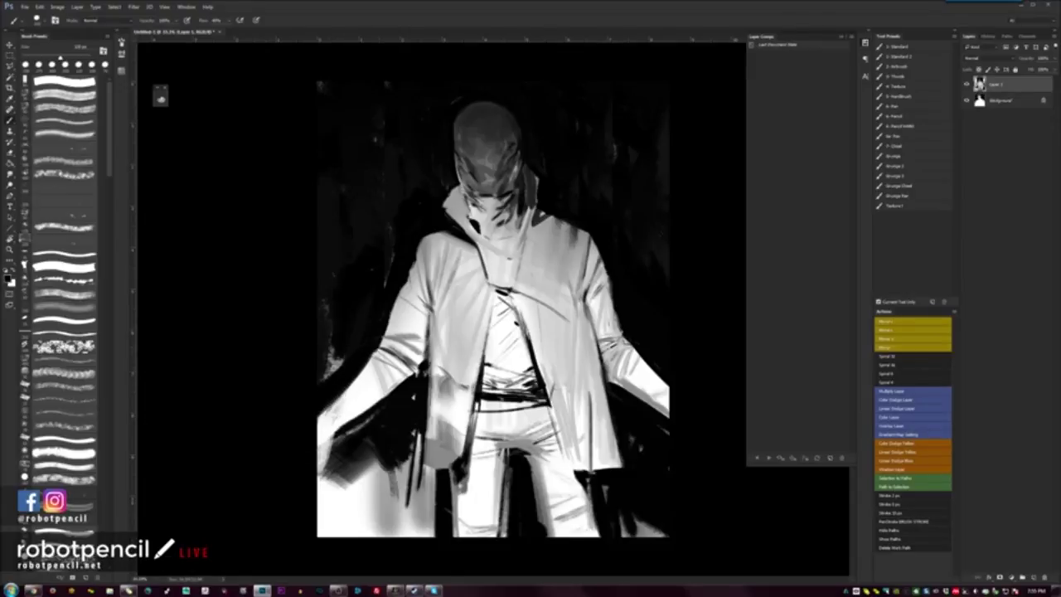
# Step: Trim the outer contours of both sleeves with a smaller dark brush, and mirror the image back
pyautogui.press('[')
pyautogui.press('[')
pyautogui.moveTo(402, 280); pyautogui.dragTo(376, 360)
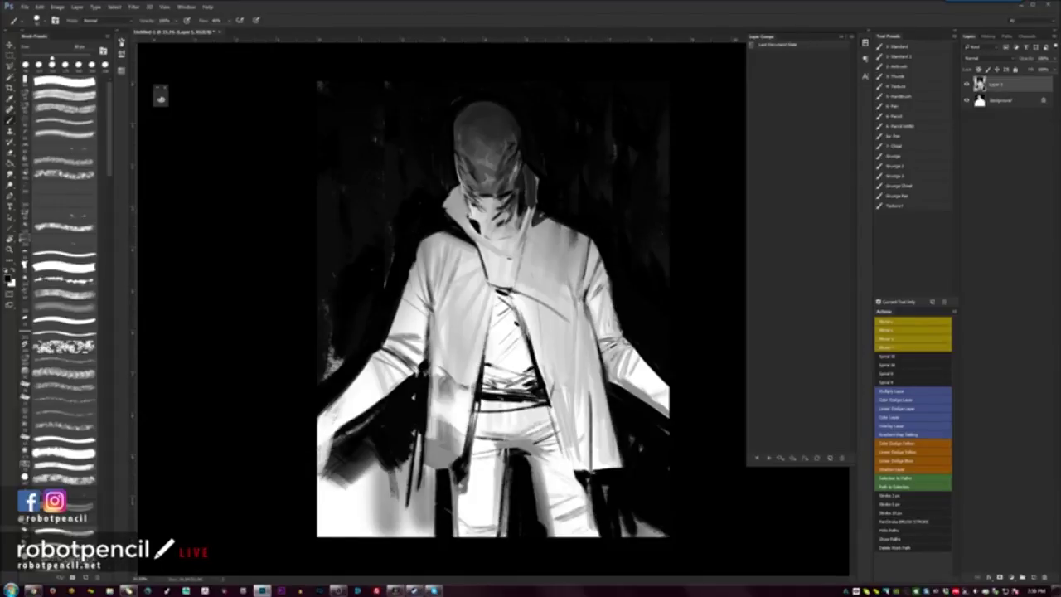
pyautogui.moveTo(595, 241); pyautogui.dragTo(615, 315)
pyautogui.hotkey('ctrl', 'shift', 'h')
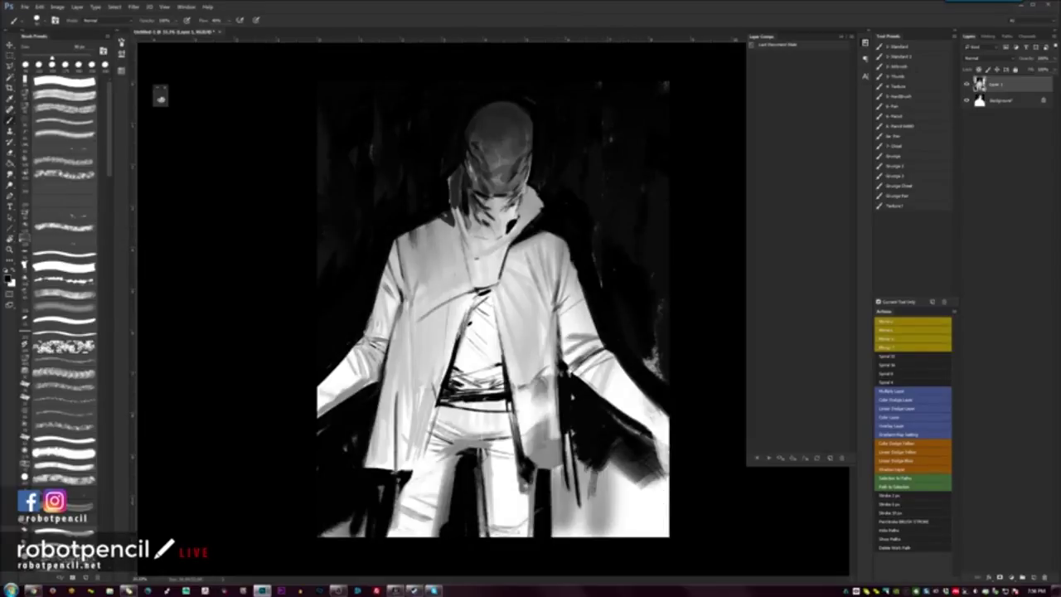
# Step: Reshape the coat's right-hand hem with sampled tones and paint dark strokes below it down to the canvas edge
pyautogui.moveTo(570, 426)
pyautogui.mouseDown()
pyautogui.moveTo(570, 487)
pyautogui.moveTo(536, 474)
pyautogui.moveTo(536, 484)
pyautogui.moveTo(541, 474)
pyautogui.mouseUp()
pyautogui.keyDown('alt'); pyautogui.click(560, 457); pyautogui.keyUp('alt')
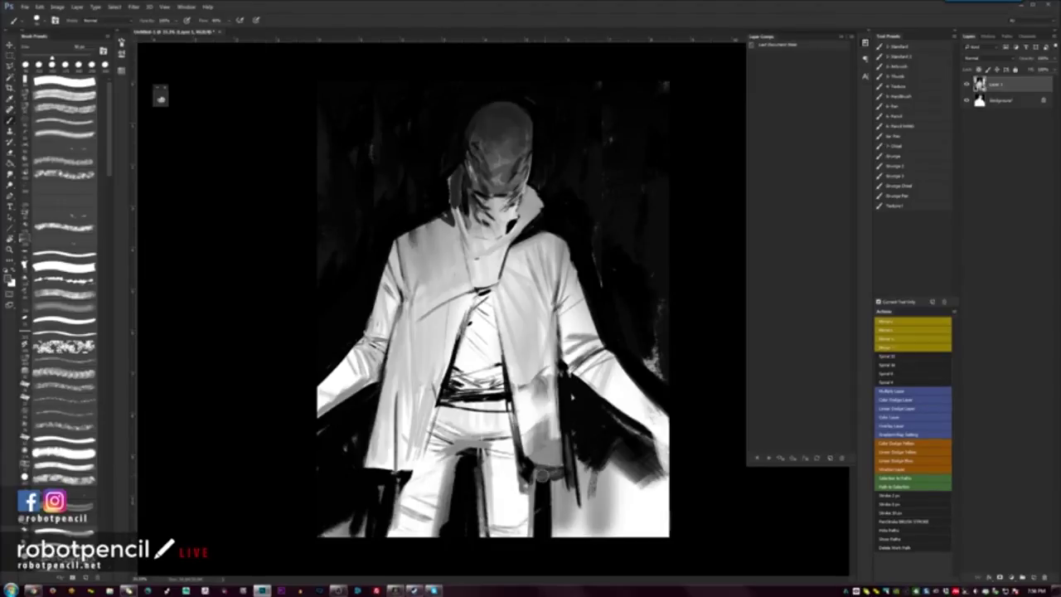
pyautogui.keyDown('alt'); pyautogui.click(570, 466); pyautogui.keyUp('alt')
pyautogui.keyDown('alt'); pyautogui.click(574, 424); pyautogui.keyUp('alt')
pyautogui.moveTo(573, 428)
pyautogui.mouseDown()
pyautogui.moveTo(567, 472)
pyautogui.moveTo(549, 487)
pyautogui.moveTo(552, 535)
pyautogui.mouseUp()
pyautogui.moveTo(559, 481); pyautogui.dragTo(556, 536)
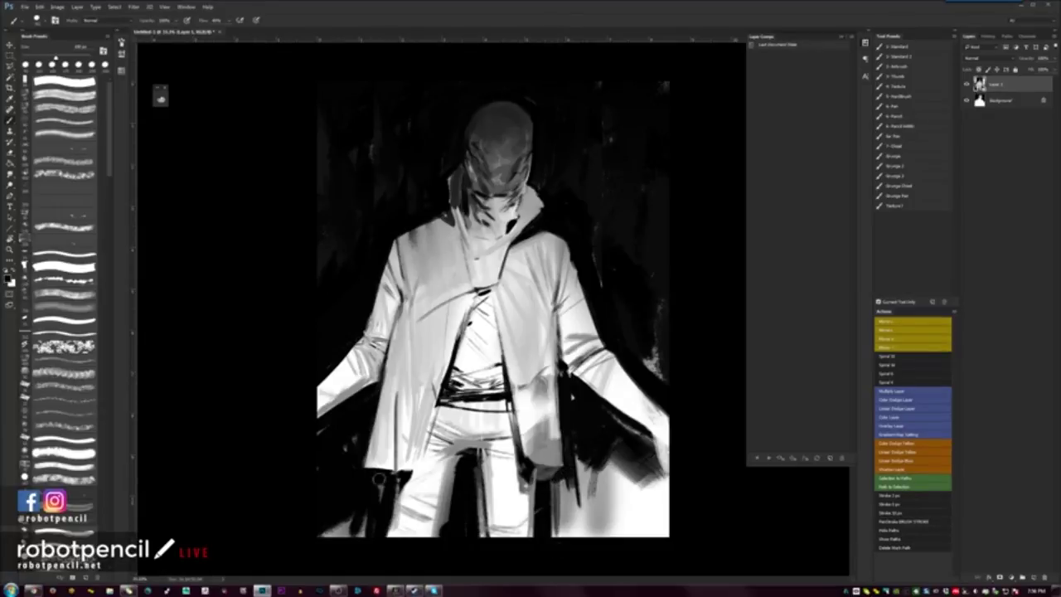
# Step: Darken the gaps beside and between the legs below the coat, undoing the last stroke
pyautogui.moveTo(378, 479)
pyautogui.mouseDown()
pyautogui.moveTo(383, 500)
pyautogui.moveTo(366, 522)
pyautogui.moveTo(386, 536)
pyautogui.mouseUp()
pyautogui.moveTo(456, 461); pyautogui.dragTo(440, 537)
pyautogui.moveTo(453, 479)
pyautogui.mouseDown()
pyautogui.moveTo(432, 537)
pyautogui.moveTo(438, 518)
pyautogui.mouseUp()
pyautogui.hotkey('ctrl', 'z')
# Step: Sample tones below the belt, cover the hips with soft gray shading, and touch up the area beside the right-hand leg
pyautogui.moveTo(434, 430)
pyautogui.mouseDown()
pyautogui.moveTo(466, 446)
pyautogui.moveTo(495, 441)
pyautogui.mouseUp()
pyautogui.keyDown('alt'); pyautogui.click(445, 425); pyautogui.keyUp('alt')
pyautogui.moveTo(441, 406)
pyautogui.mouseDown()
pyautogui.moveTo(436, 428)
pyautogui.moveTo(476, 431)
pyautogui.mouseUp()
pyautogui.keyDown('alt'); pyautogui.click(472, 417); pyautogui.keyUp('alt')
pyautogui.moveTo(484, 410)
pyautogui.mouseDown()
pyautogui.moveTo(483, 433)
pyautogui.moveTo(494, 430)
pyautogui.mouseUp()
pyautogui.moveTo(501, 413); pyautogui.dragTo(506, 428)
pyautogui.moveTo(548, 514); pyautogui.dragTo(551, 527)
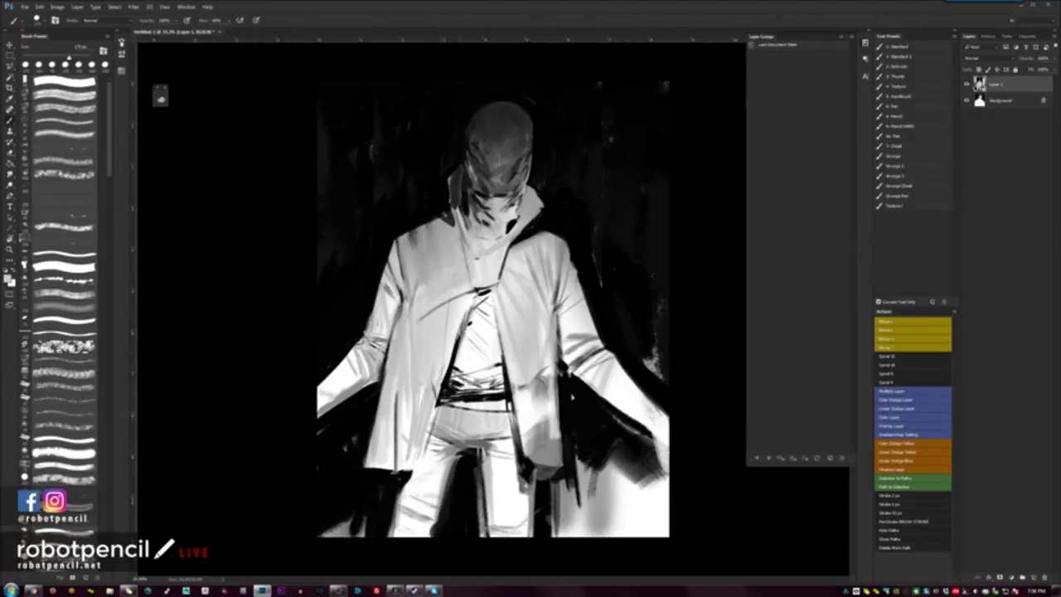
# Step: Paint light gray over the dark hatching on the shirt between the chest closure and the belt
pyautogui.moveTo(460, 355); pyautogui.dragTo(457, 375)
pyautogui.moveTo(467, 343)
pyautogui.mouseDown()
pyautogui.moveTo(465, 371)
pyautogui.moveTo(472, 368)
pyautogui.mouseUp()
pyautogui.moveTo(482, 354)
pyautogui.mouseDown()
pyautogui.moveTo(481, 369)
pyautogui.moveTo(490, 365)
pyautogui.mouseUp()
pyautogui.moveTo(474, 318); pyautogui.dragTo(477, 343)
pyautogui.moveTo(486, 326)
pyautogui.mouseDown()
pyautogui.moveTo(484, 347)
pyautogui.moveTo(499, 356)
pyautogui.moveTo(481, 370)
pyautogui.moveTo(502, 368)
pyautogui.moveTo(462, 388)
pyautogui.mouseUp()
pyautogui.moveTo(460, 379)
pyautogui.mouseDown()
pyautogui.moveTo(506, 392)
pyautogui.moveTo(496, 396)
pyautogui.mouseUp()
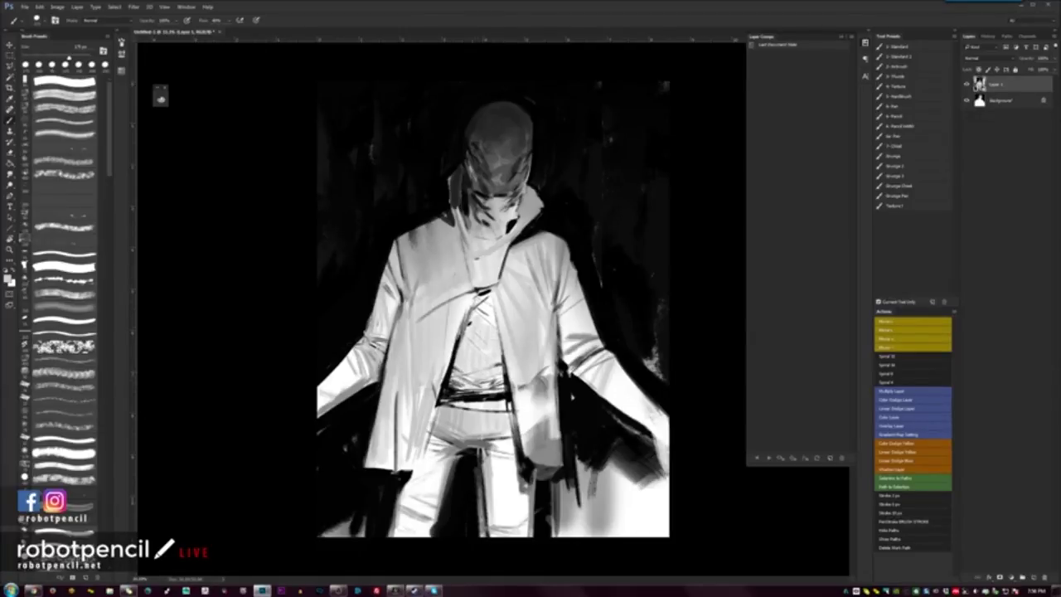
pyautogui.moveTo(480, 297); pyautogui.dragTo(491, 313)
# Step: Mirror the image, darken the rough background texture above the left-hand arm with the dark tone, and mirror it back
pyautogui.press('x')
pyautogui.press('F2')
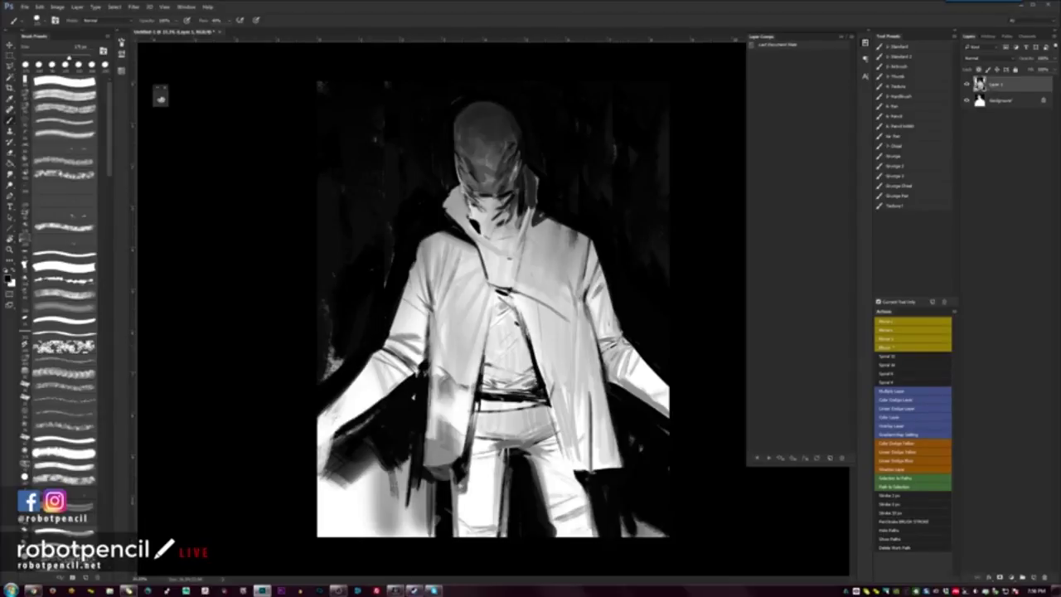
pyautogui.moveTo(373, 358)
pyautogui.mouseDown()
pyautogui.moveTo(348, 378)
pyautogui.moveTo(327, 365)
pyautogui.mouseUp()
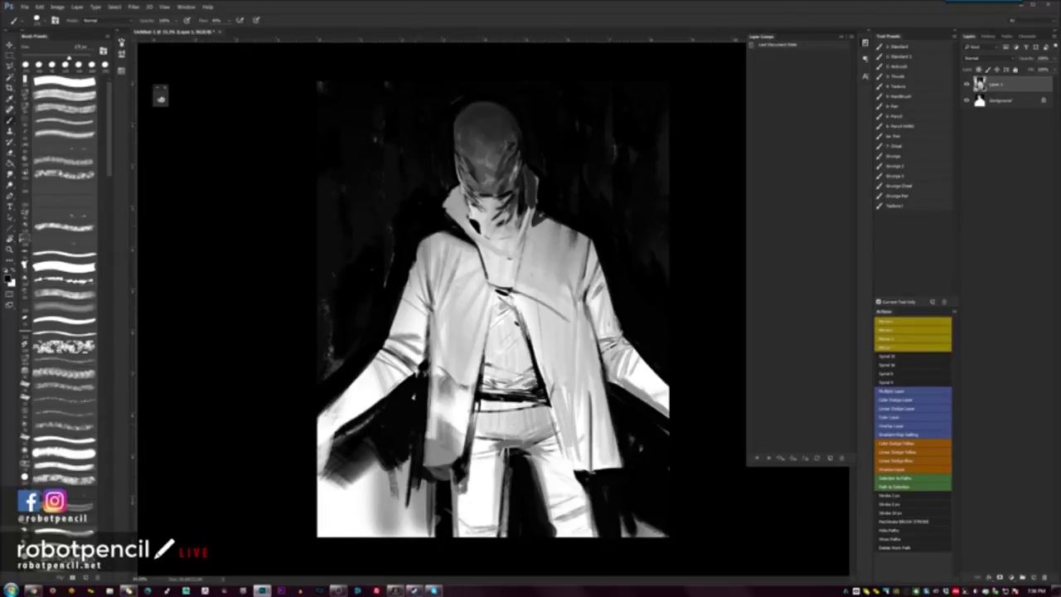
pyautogui.press(']')
pyautogui.press(']')
pyautogui.hotkey('ctrl', 'shift', 'h')
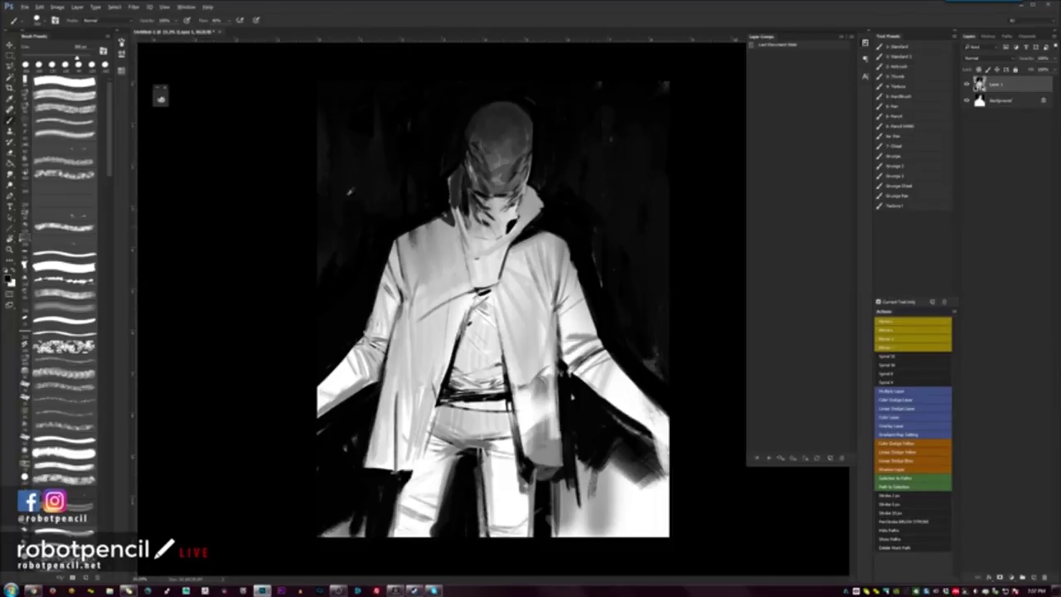
# Step: Switch to the Grunge 2 brush preset, enlarge the brush, and rework the dark background and the gap between the legs
pyautogui.click(906, 167)
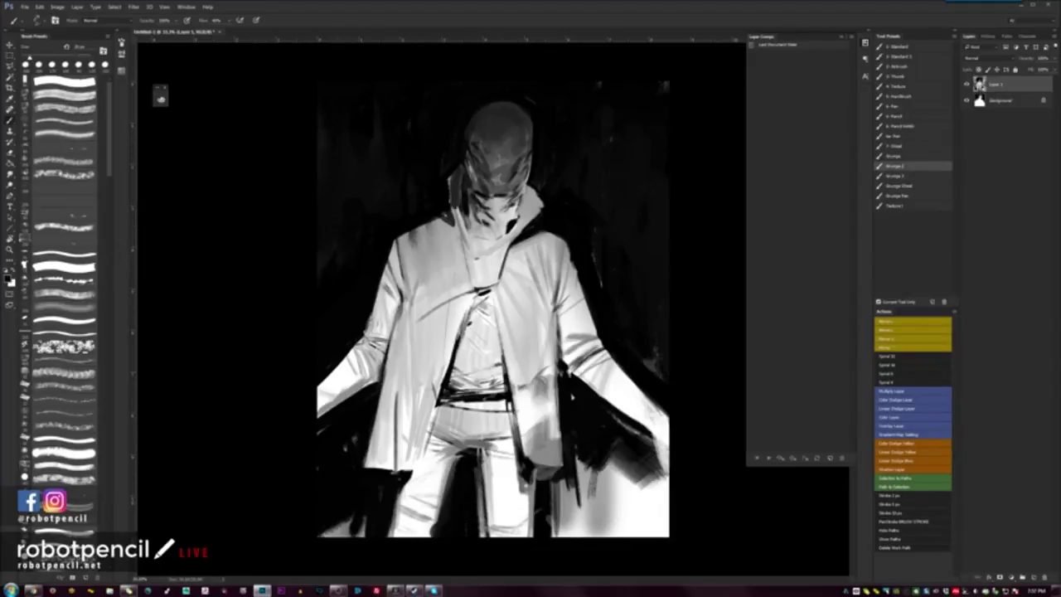
pyautogui.press(']')
pyautogui.press(']')
pyautogui.press(']')
pyautogui.press(']')
pyautogui.press(']')
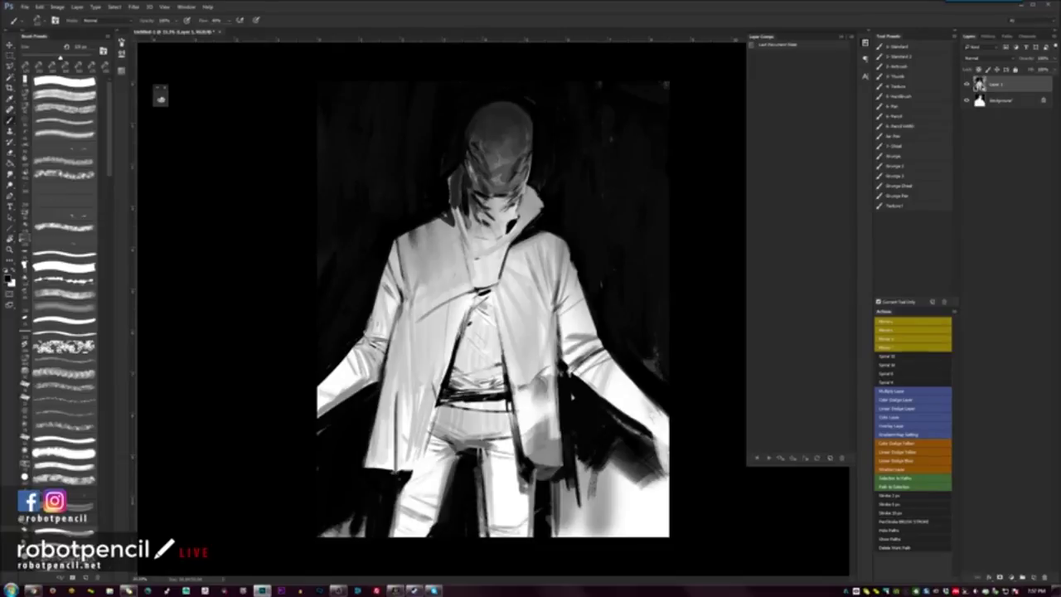
pyautogui.moveTo(478, 459); pyautogui.dragTo(481, 534)
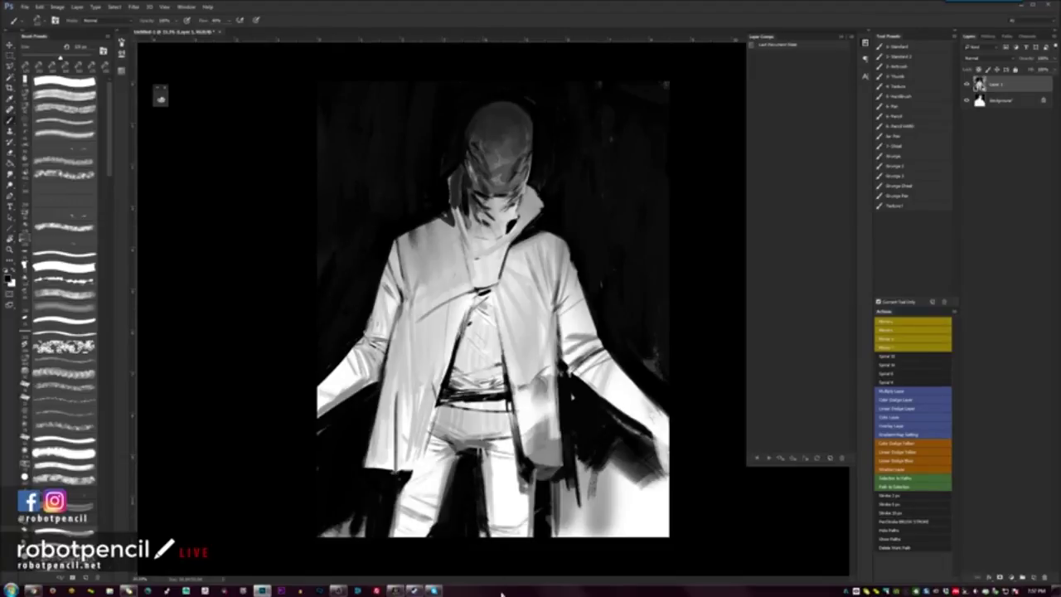
# Step: Shade the crotch and left-hand hip with sampled tones, undoing the last stroke
pyautogui.press('x')
pyautogui.moveTo(444, 430)
pyautogui.mouseDown()
pyautogui.moveTo(475, 453)
pyautogui.moveTo(467, 438)
pyautogui.mouseUp()
pyautogui.keyDown('alt'); pyautogui.click(458, 446); pyautogui.keyUp('alt')
pyautogui.keyDown('alt'); pyautogui.click(446, 404); pyautogui.keyUp('alt')
pyautogui.moveTo(444, 401); pyautogui.dragTo(428, 444)
pyautogui.press('[')
pyautogui.press('[')
pyautogui.hotkey('ctrl', 'z')
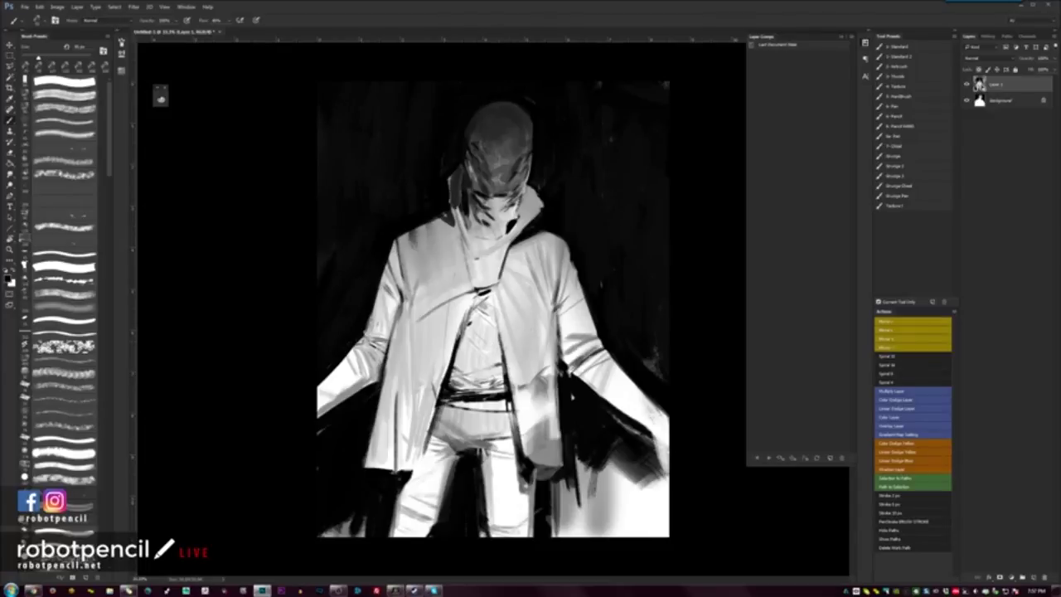
# Step: Paint dark strokes along the coat's right-hand front opening and at the chest closure, undoing the unwanted ones
pyautogui.moveTo(498, 338); pyautogui.dragTo(514, 440)
pyautogui.moveTo(508, 402); pyautogui.dragTo(517, 446)
pyautogui.click(518, 445)
pyautogui.moveTo(481, 290)
pyautogui.mouseDown()
pyautogui.moveTo(480, 313)
pyautogui.moveTo(414, 317)
pyautogui.moveTo(484, 304)
pyautogui.mouseUp()
pyautogui.hotkey('ctrl', 'z')
pyautogui.hotkey('ctrl', 'z')
pyautogui.hotkey('ctrl', 'z')
# Step: Paint curved creases across both front panels around the chest closure, undoing the unwanted strokes and reducing the brush size
pyautogui.moveTo(420, 316); pyautogui.dragTo(521, 304)
pyautogui.hotkey('ctrl', 'z')
pyautogui.hotkey('ctrl', 'z')
pyautogui.press('[')
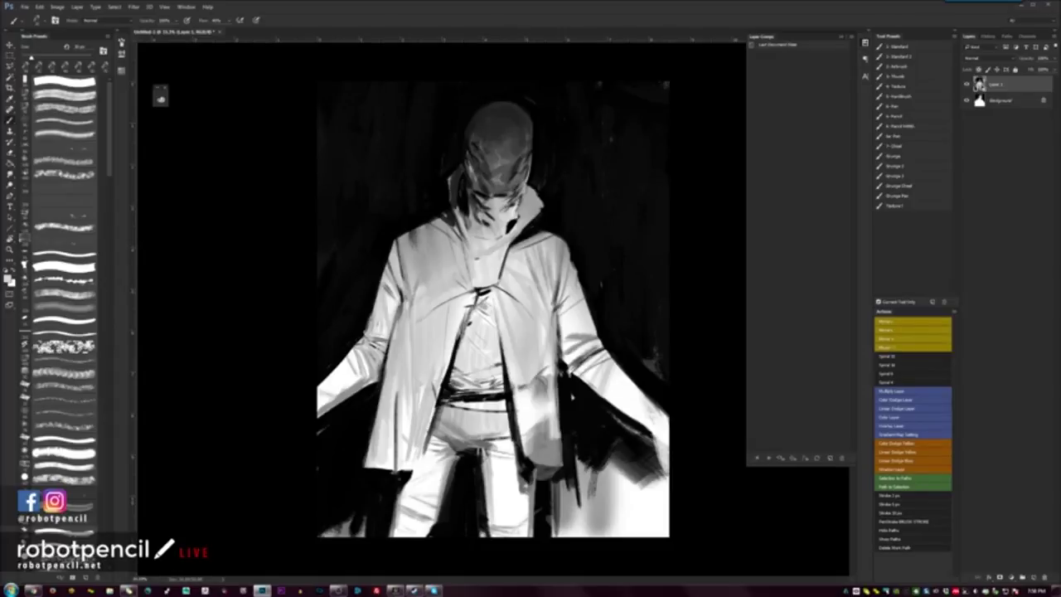
# Step: Mirror the image, sample a cap tone, and shade the cap's left-hand side
pyautogui.keyDown('alt'); pyautogui.click(475, 145); pyautogui.keyUp('alt')
pyautogui.press('F2')
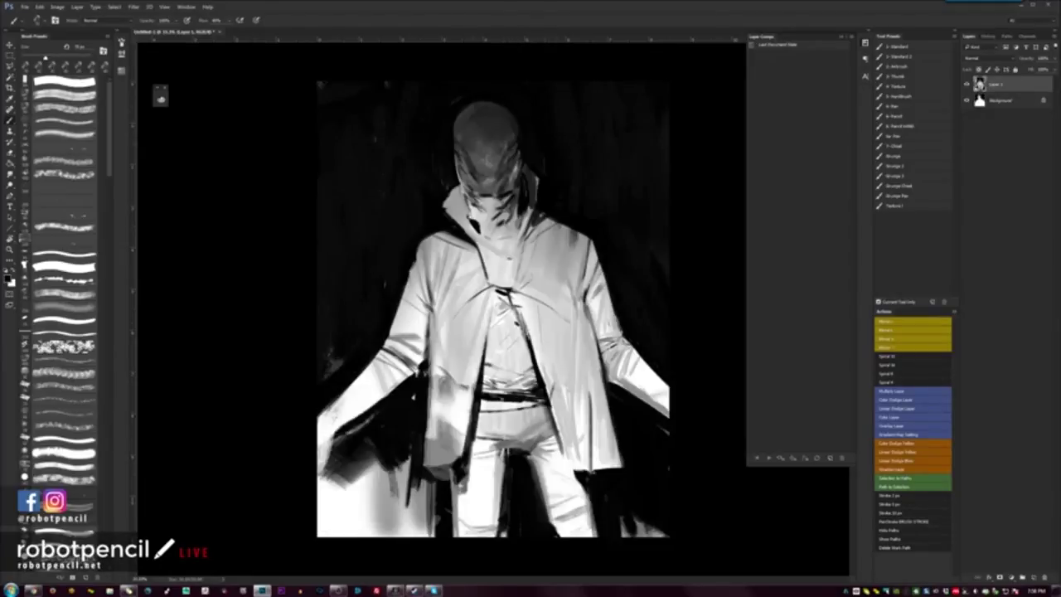
pyautogui.keyDown('alt'); pyautogui.click(460, 124); pyautogui.keyUp('alt')
pyautogui.moveTo(454, 149); pyautogui.dragTo(460, 175)
# Step: Sample tones around the face and left-hand collar, and repaint the collar's edge and the shadow below it
pyautogui.keyDown('alt'); pyautogui.click(475, 226); pyautogui.keyUp('alt')
pyautogui.moveTo(461, 184)
pyautogui.mouseDown()
pyautogui.moveTo(485, 236)
pyautogui.moveTo(439, 239)
pyautogui.moveTo(458, 234)
pyautogui.mouseUp()
pyautogui.keyDown('alt'); pyautogui.click(470, 202); pyautogui.keyUp('alt')
pyautogui.keyDown('alt'); pyautogui.click(470, 205); pyautogui.keyUp('alt')
pyautogui.keyDown('alt'); pyautogui.click(474, 213); pyautogui.keyUp('alt')
pyautogui.keyDown('alt'); pyautogui.click(446, 230); pyautogui.keyUp('alt')
pyautogui.keyDown('alt'); pyautogui.click(455, 228); pyautogui.keyUp('alt')
pyautogui.keyDown('alt'); pyautogui.click(448, 230); pyautogui.keyUp('alt')
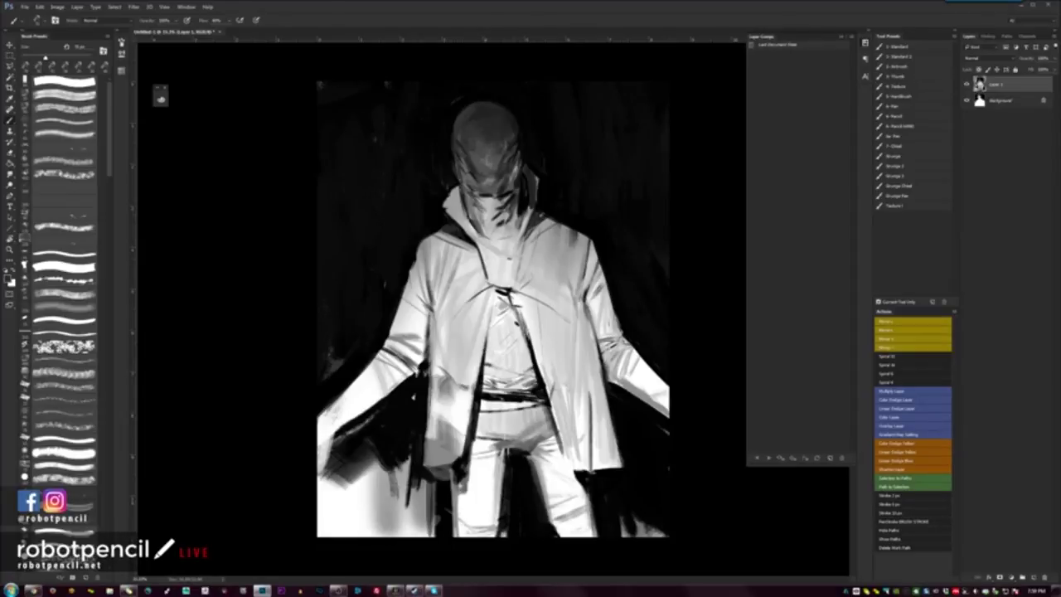
# Step: Sample coat tones near the left-hand side and touch up the left-hand sleeve beside the armpit
pyautogui.keyDown('alt'); pyautogui.click(433, 355); pyautogui.keyUp('alt')
pyautogui.keyDown('alt'); pyautogui.click(433, 365); pyautogui.keyUp('alt')
pyautogui.keyDown('alt'); pyautogui.click(420, 313); pyautogui.keyUp('alt')
pyautogui.moveTo(416, 302)
pyautogui.mouseDown()
pyautogui.moveTo(404, 288)
pyautogui.moveTo(405, 306)
pyautogui.moveTo(418, 295)
pyautogui.mouseUp()
pyautogui.keyDown('alt'); pyautogui.click(409, 299); pyautogui.keyUp('alt')
# Step: Touch up the right-hand shoulder edge, and darken the left-hand lapel edge above the chest closure with a smaller brush
pyautogui.keyDown('alt'); pyautogui.click(590, 244); pyautogui.keyUp('alt')
pyautogui.moveTo(588, 242); pyautogui.dragTo(586, 264)
pyautogui.keyDown('alt'); pyautogui.click(502, 291); pyautogui.keyUp('alt')
pyautogui.press('[')
pyautogui.moveTo(476, 241); pyautogui.dragTo(485, 266)
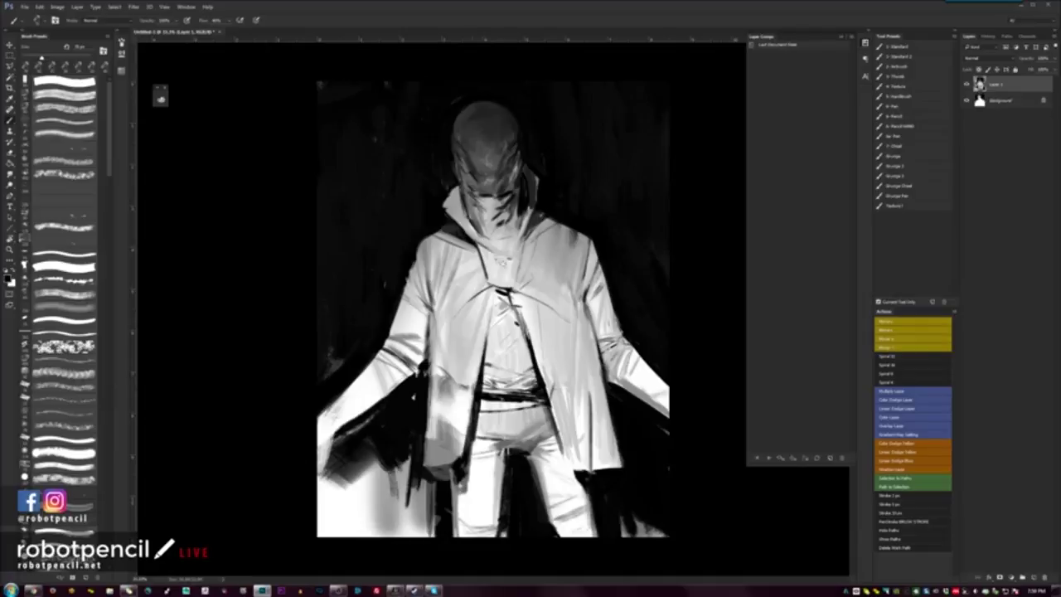
# Step: Undo the last stroke, and touch up the coat's edge below the left-hand side of the collar with a smaller brush
pyautogui.press('[')
pyautogui.hotkey('ctrl', 'z')
pyautogui.moveTo(449, 230); pyautogui.dragTo(436, 238)
# Step: Sample tones from the right-hand trouser leg, and shade its inner and outer edges in grey
pyautogui.keyDown('alt'); pyautogui.click(560, 525); pyautogui.keyUp('alt')
pyautogui.keyDown('alt'); pyautogui.click(556, 515); pyautogui.keyUp('alt')
pyautogui.moveTo(546, 490); pyautogui.dragTo(558, 530)
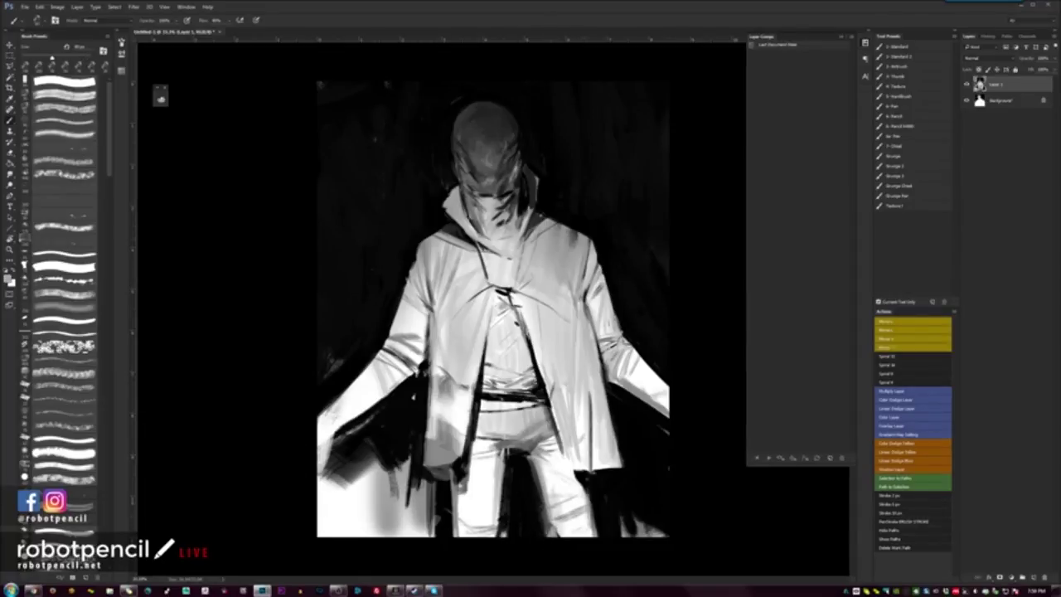
pyautogui.moveTo(588, 495); pyautogui.dragTo(595, 541)
# Step: Sample dark tones at the cap's left-hand edge, and shade down that side toward the mask
pyautogui.keyDown('alt'); pyautogui.click(455, 140); pyautogui.keyUp('alt')
pyautogui.keyDown('alt'); pyautogui.click(457, 138); pyautogui.keyUp('alt')
pyautogui.keyDown('alt'); pyautogui.click(452, 135); pyautogui.keyUp('alt')
pyautogui.moveTo(452, 133); pyautogui.dragTo(470, 174)
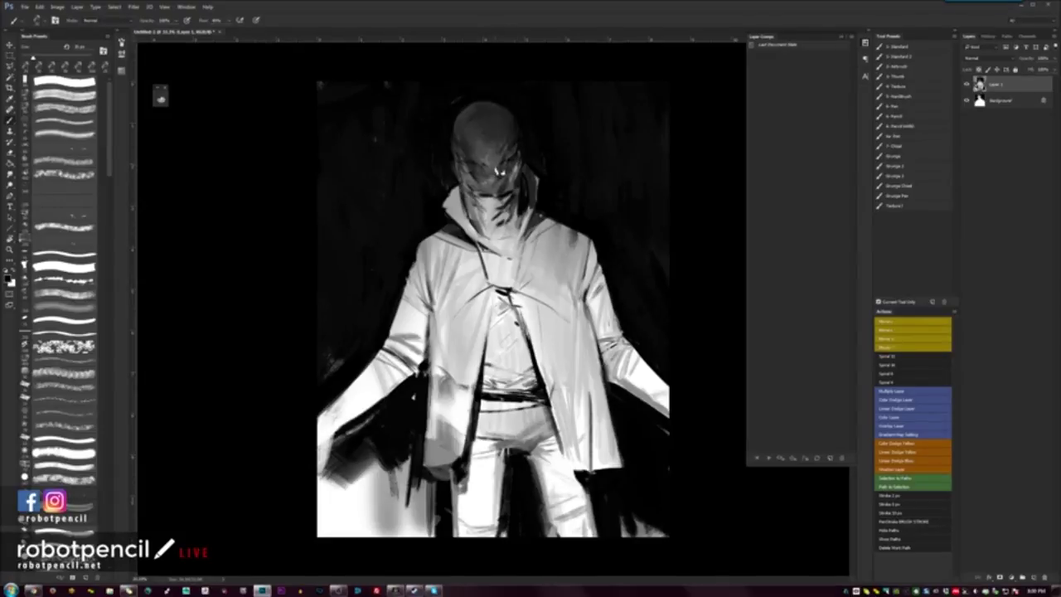
# Step: Try a few small strokes across the mask around the eyes and nose, undoing them
pyautogui.moveTo(481, 184); pyautogui.dragTo(493, 180)
pyautogui.hotkey('ctrl', 'z')
pyautogui.hotkey('ctrl', 'z')
pyautogui.moveTo(474, 169); pyautogui.dragTo(482, 174)
pyautogui.hotkey('ctrl', 'z')
# Step: Show the canvas full screen, and refine the mask's lower folds and the neck edge inside the left-hand collar
pyautogui.press('f')
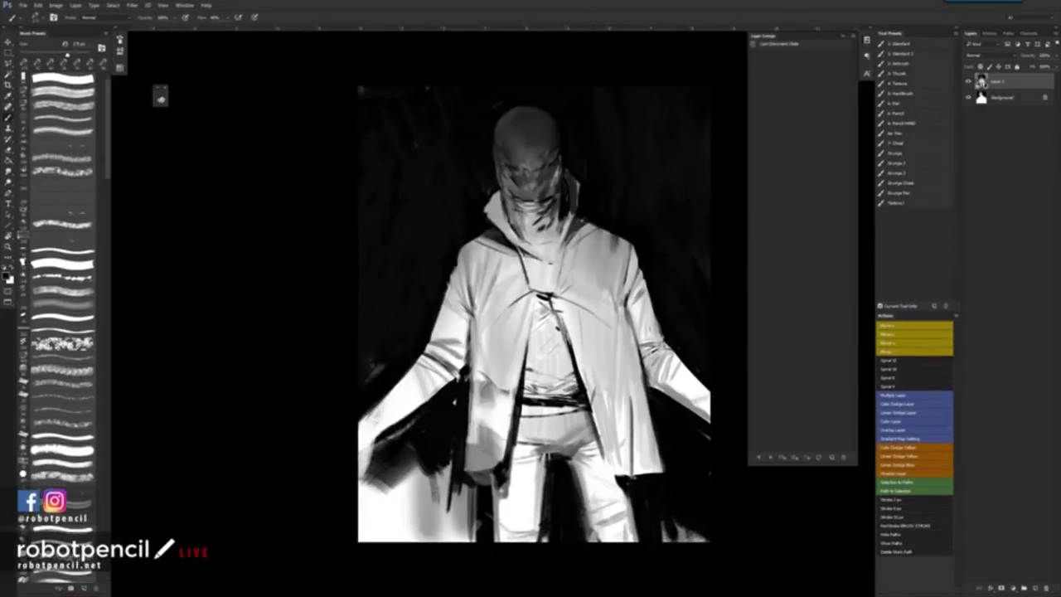
pyautogui.press('f')
pyautogui.moveTo(569, 240); pyautogui.dragTo(544, 206)
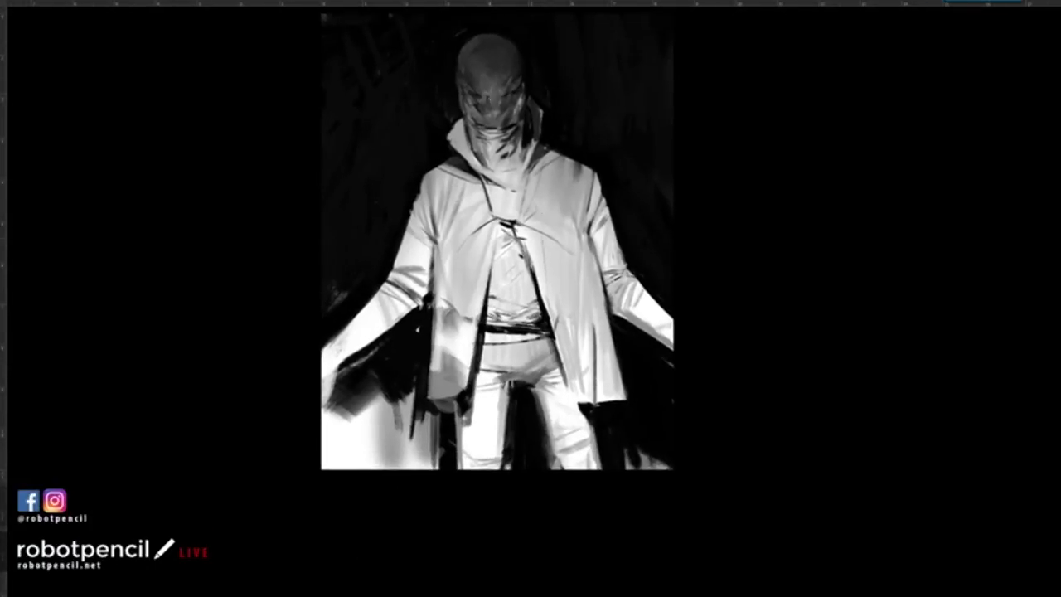
pyautogui.moveTo(488, 94); pyautogui.dragTo(503, 98)
pyautogui.moveTo(469, 123); pyautogui.dragTo(473, 141)
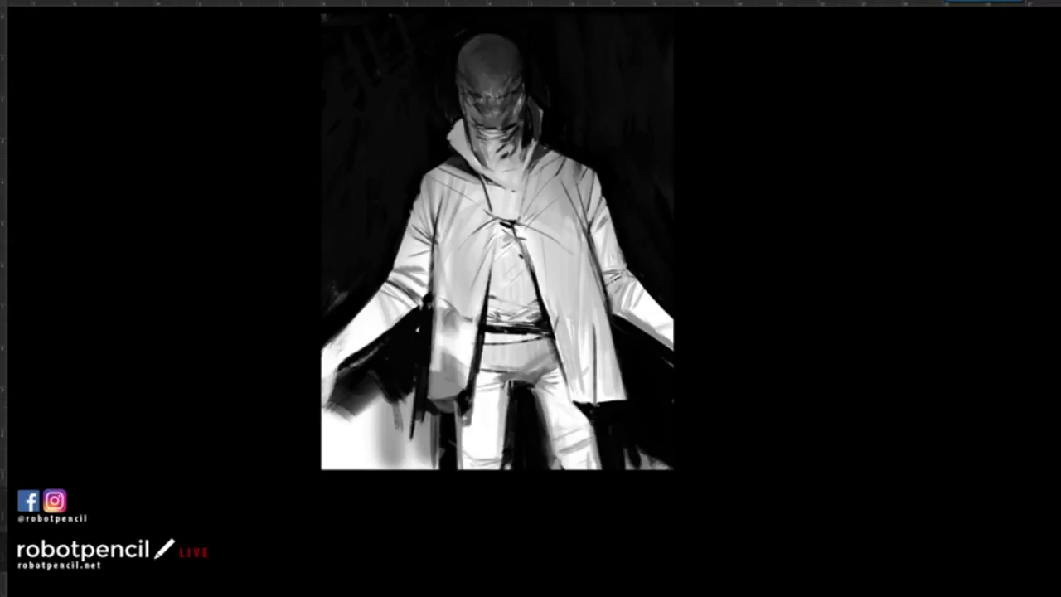
# Step: Shade the right-hand trouser leg in mid-grey, and add dark folds around its knee and inner edge
pyautogui.moveTo(582, 418); pyautogui.dragTo(596, 462)
pyautogui.moveTo(549, 402); pyautogui.dragTo(570, 441)
pyautogui.moveTo(566, 383); pyautogui.dragTo(584, 437)
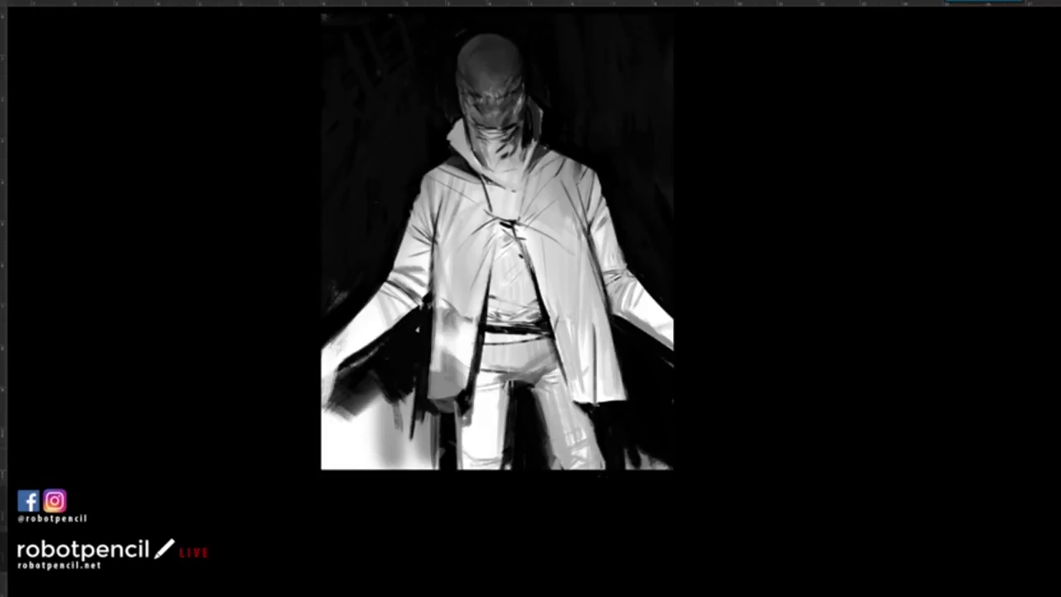
pyautogui.moveTo(581, 466)
pyautogui.mouseDown()
pyautogui.moveTo(564, 455)
pyautogui.moveTo(601, 461)
pyautogui.moveTo(592, 447)
pyautogui.mouseUp()
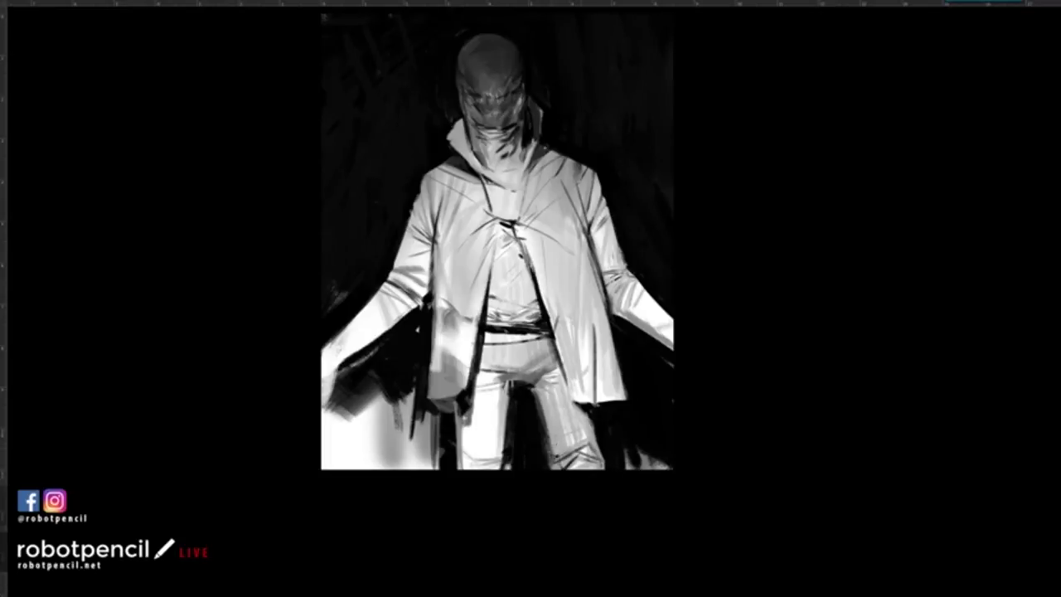
pyautogui.moveTo(547, 438); pyautogui.dragTo(550, 467)
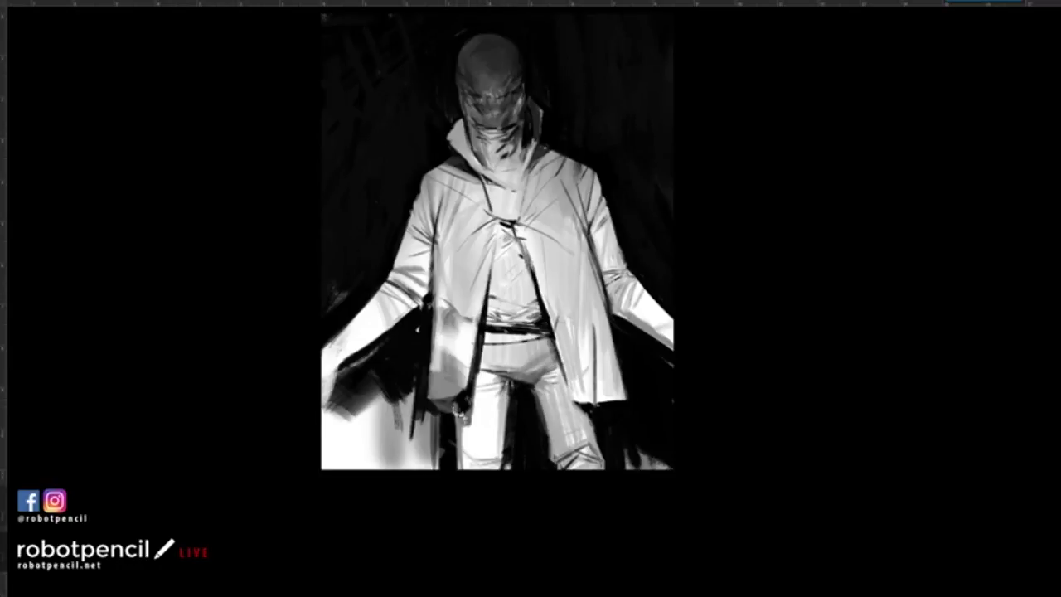
# Step: Darken the coat's left-hand hem corner, and cover the light background beneath both arms with black
pyautogui.moveTo(459, 407)
pyautogui.mouseDown()
pyautogui.moveTo(461, 428)
pyautogui.moveTo(465, 421)
pyautogui.mouseUp()
pyautogui.moveTo(475, 378); pyautogui.dragTo(470, 411)
pyautogui.moveTo(408, 394); pyautogui.dragTo(405, 468)
pyautogui.moveTo(417, 421)
pyautogui.mouseDown()
pyautogui.moveTo(441, 441)
pyautogui.moveTo(388, 454)
pyautogui.mouseUp()
pyautogui.moveTo(438, 456); pyautogui.dragTo(369, 464)
pyautogui.moveTo(370, 393)
pyautogui.mouseDown()
pyautogui.moveTo(369, 464)
pyautogui.moveTo(352, 461)
pyautogui.mouseUp()
pyautogui.moveTo(349, 403); pyautogui.dragTo(344, 461)
pyautogui.moveTo(341, 380)
pyautogui.mouseDown()
pyautogui.moveTo(340, 451)
pyautogui.moveTo(336, 413)
pyautogui.moveTo(320, 423)
pyautogui.moveTo(358, 411)
pyautogui.moveTo(362, 463)
pyautogui.moveTo(378, 464)
pyautogui.mouseUp()
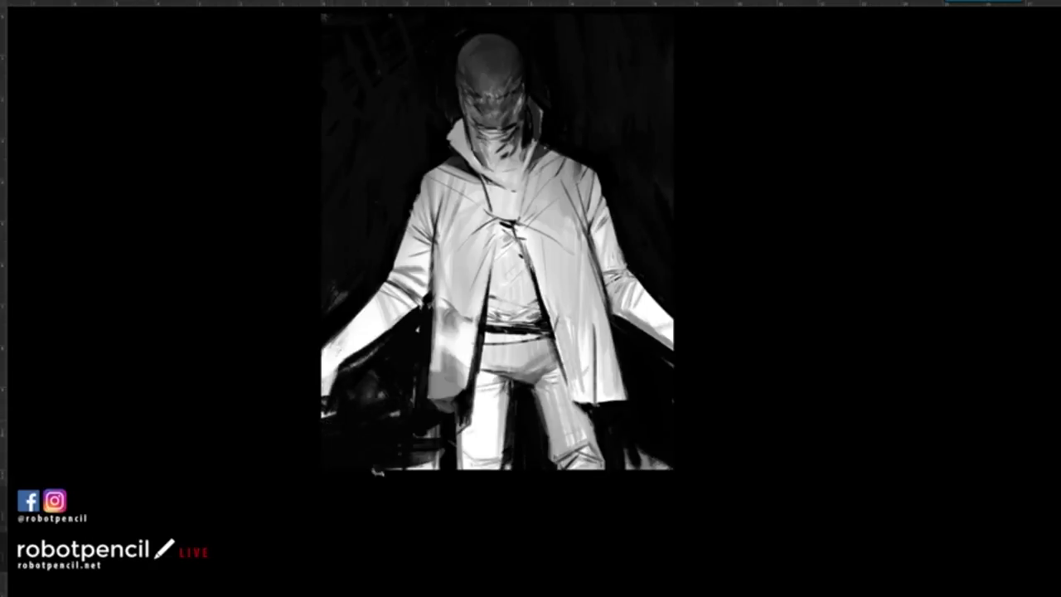
pyautogui.moveTo(378, 392); pyautogui.dragTo(381, 469)
pyautogui.moveTo(413, 434); pyautogui.dragTo(421, 466)
pyautogui.moveTo(435, 429); pyautogui.dragTo(436, 464)
pyautogui.moveTo(632, 436)
pyautogui.mouseDown()
pyautogui.moveTo(628, 468)
pyautogui.moveTo(662, 468)
pyautogui.mouseUp()
# Step: Paint long dark vertical streaks into the background on both sides of the head
pyautogui.moveTo(598, 276); pyautogui.dragTo(614, 385)
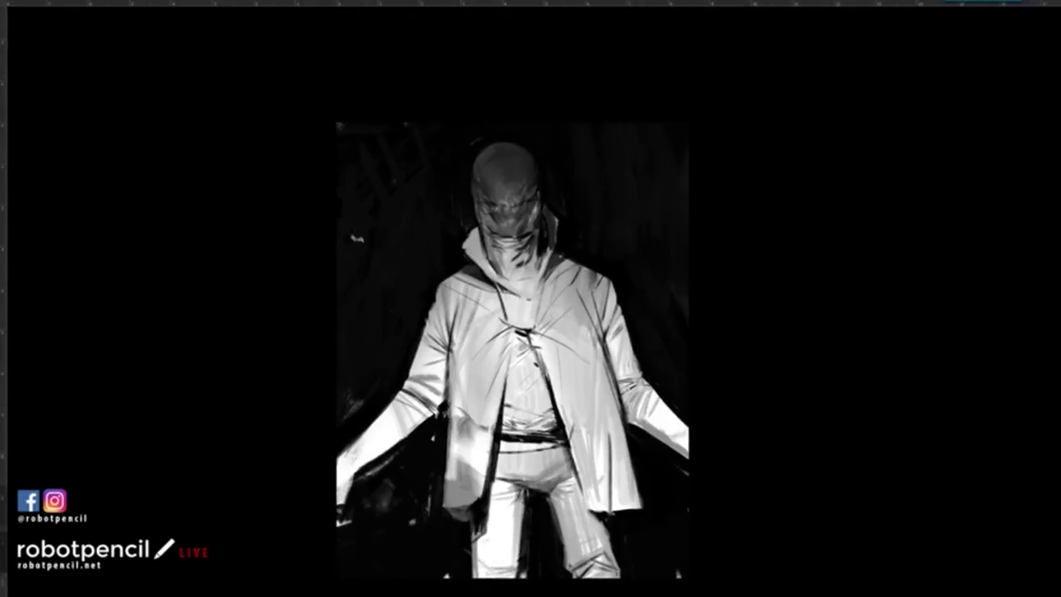
pyautogui.moveTo(374, 165); pyautogui.dragTo(376, 342)
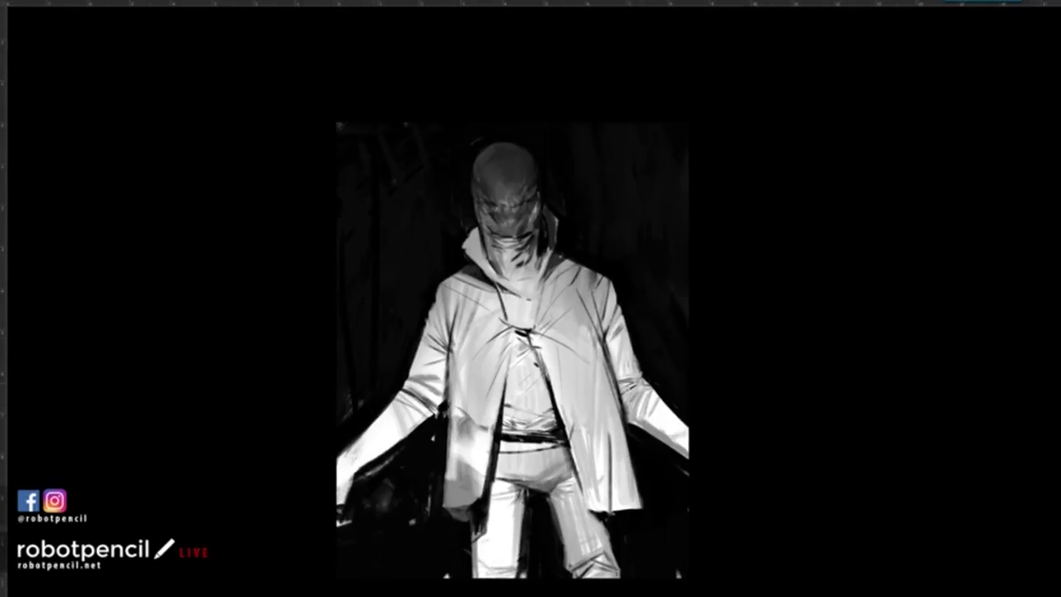
pyautogui.moveTo(338, 165); pyautogui.dragTo(335, 267)
pyautogui.moveTo(374, 94)
pyautogui.mouseDown()
pyautogui.moveTo(330, 163)
pyautogui.moveTo(343, 240)
pyautogui.mouseUp()
pyautogui.moveTo(635, 132); pyautogui.dragTo(654, 233)
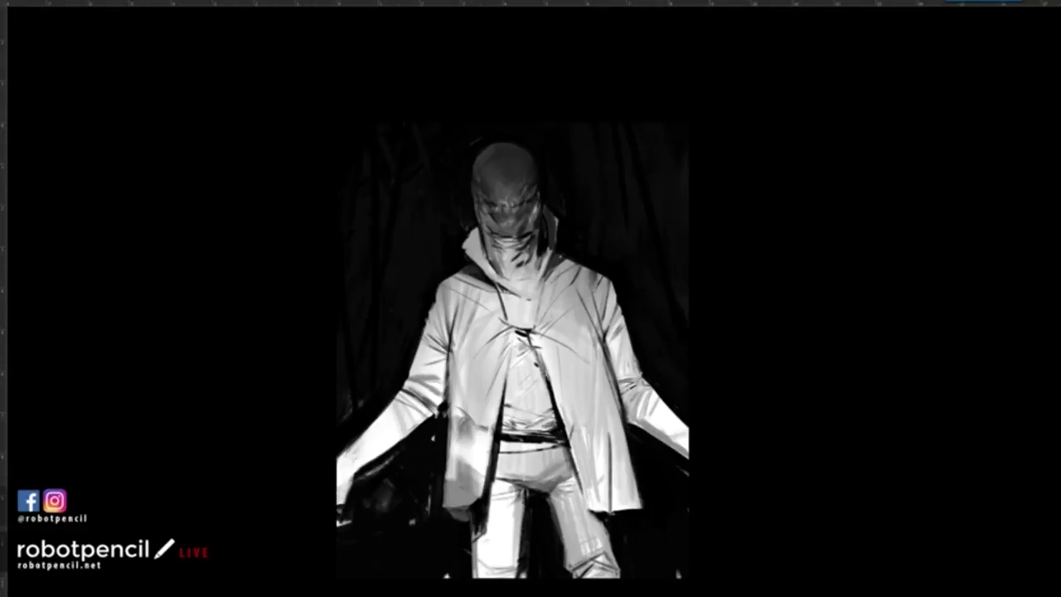
# Step: Try thin fold lines down the left-hand coat panel and near the right-hand shoulder, undoing unwanted strokes
pyautogui.moveTo(555, 413); pyautogui.dragTo(535, 364)
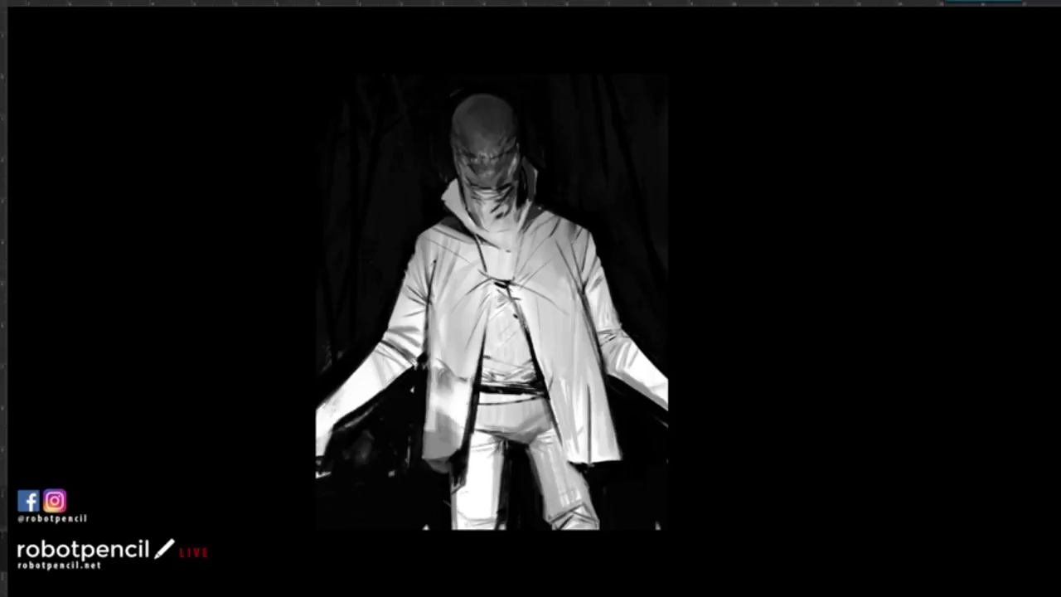
pyautogui.moveTo(436, 268); pyautogui.dragTo(437, 354)
pyautogui.moveTo(432, 283); pyautogui.dragTo(441, 375)
pyautogui.hotkey('ctrl', 'z')
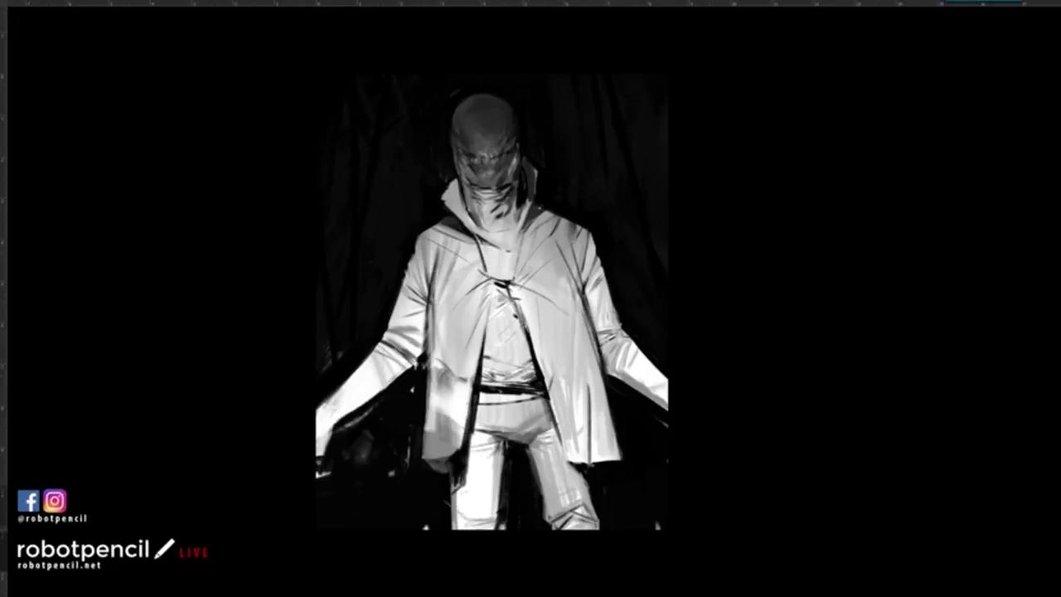
pyautogui.moveTo(560, 248)
pyautogui.mouseDown()
pyautogui.moveTo(586, 330)
pyautogui.moveTo(576, 283)
pyautogui.mouseUp()
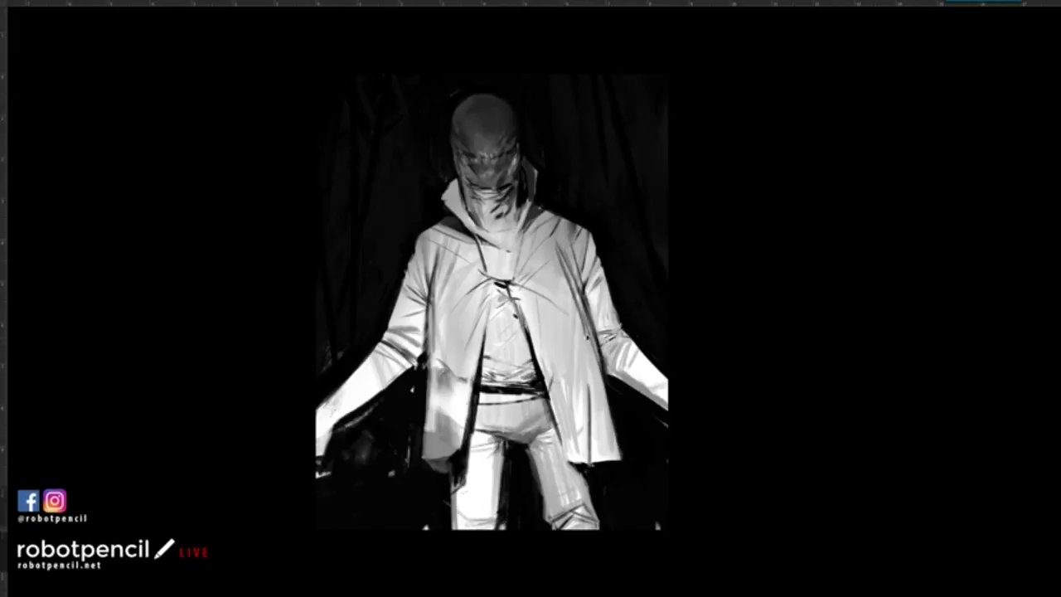
pyautogui.hotkey('ctrl', 'z')
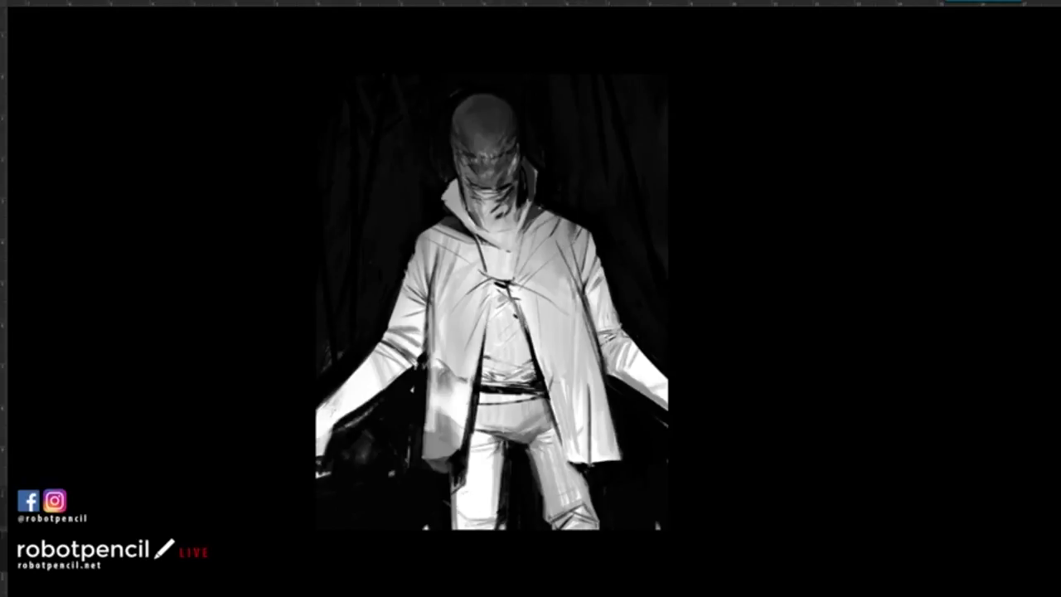
# Step: Try strokes along the shirt opening, undo the unwanted ones, and extend the dark lapel line below the collar
pyautogui.moveTo(493, 296)
pyautogui.mouseDown()
pyautogui.moveTo(483, 342)
pyautogui.moveTo(523, 319)
pyautogui.moveTo(532, 357)
pyautogui.mouseUp()
pyautogui.moveTo(514, 301)
pyautogui.mouseDown()
pyautogui.moveTo(532, 359)
pyautogui.moveTo(528, 351)
pyautogui.mouseUp()
pyautogui.moveTo(514, 302); pyautogui.dragTo(538, 372)
pyautogui.hotkey('ctrl', 'z')
pyautogui.hotkey('ctrl', 'z')
pyautogui.moveTo(497, 255)
pyautogui.mouseDown()
pyautogui.moveTo(507, 262)
pyautogui.moveTo(484, 249)
pyautogui.moveTo(509, 248)
pyautogui.mouseUp()
pyautogui.moveTo(528, 211)
pyautogui.mouseDown()
pyautogui.moveTo(519, 223)
pyautogui.moveTo(517, 194)
pyautogui.moveTo(472, 201)
pyautogui.mouseUp()
# Step: Check the whole figure's balance at reduced size by repeatedly mirroring the image and returning it to its original orientation
pyautogui.hotkey('ctrl', '-')
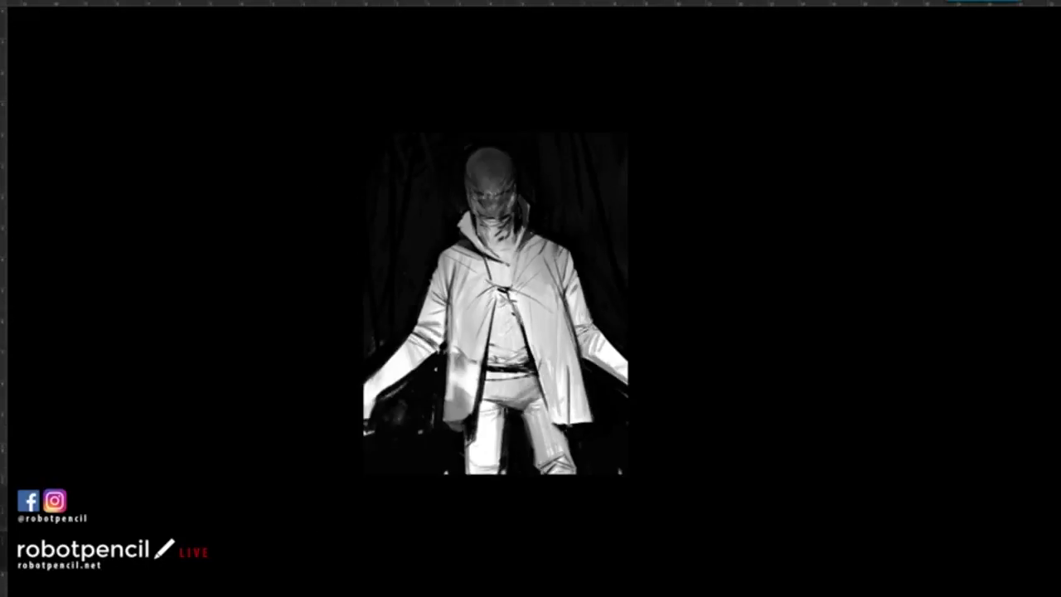
pyautogui.press('F2')
pyautogui.press('F2')
pyautogui.press('F2')
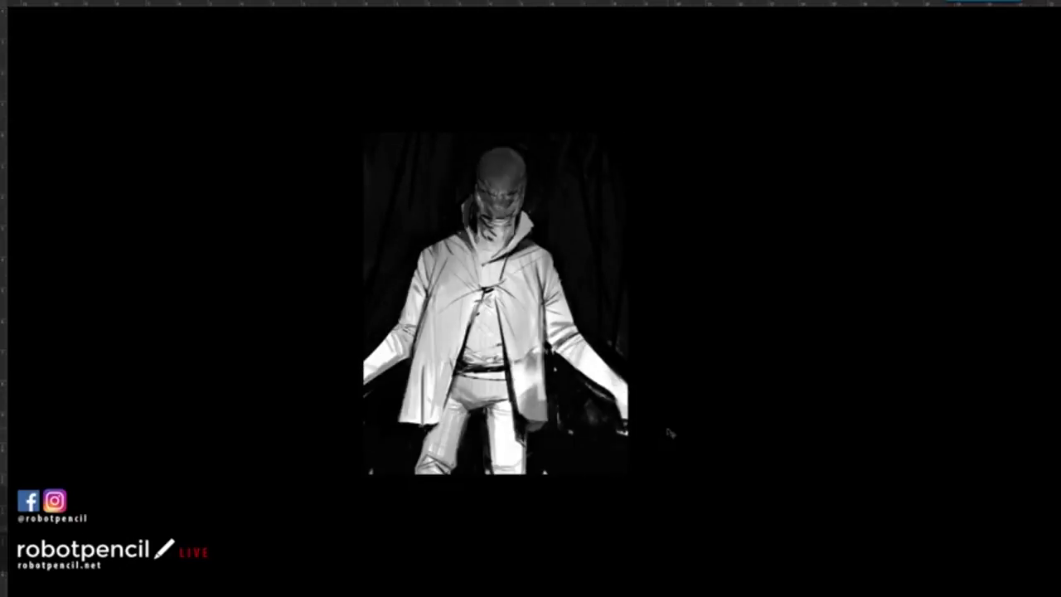
pyautogui.press('h')
pyautogui.press('h')
pyautogui.press('h')
pyautogui.press('h')
pyautogui.press('h')
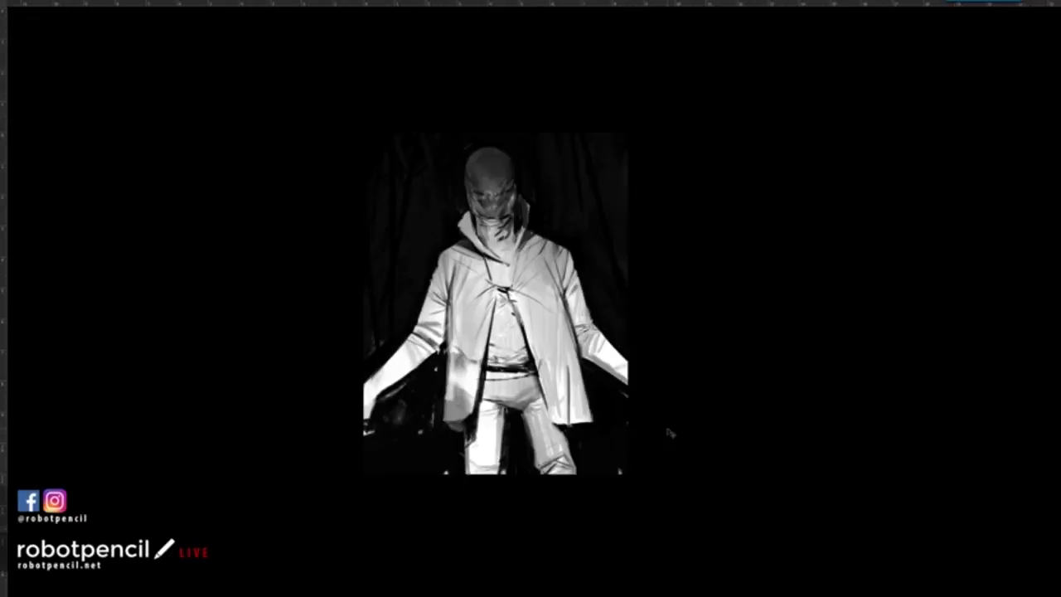
pyautogui.press('h')
pyautogui.press('h')
pyautogui.press('h')
pyautogui.press('h')
pyautogui.press('h')
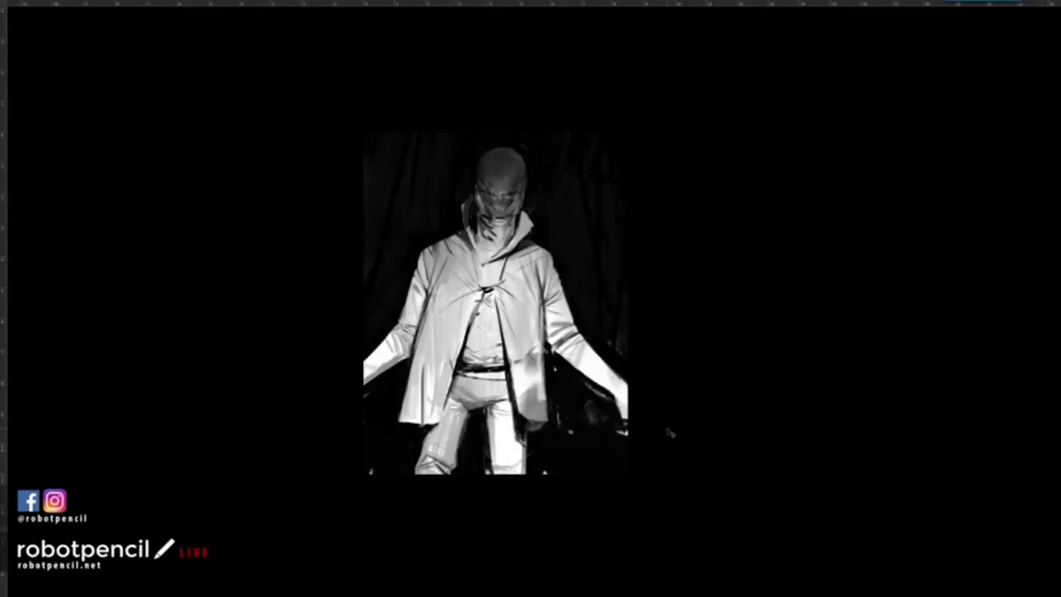
pyautogui.press('h')
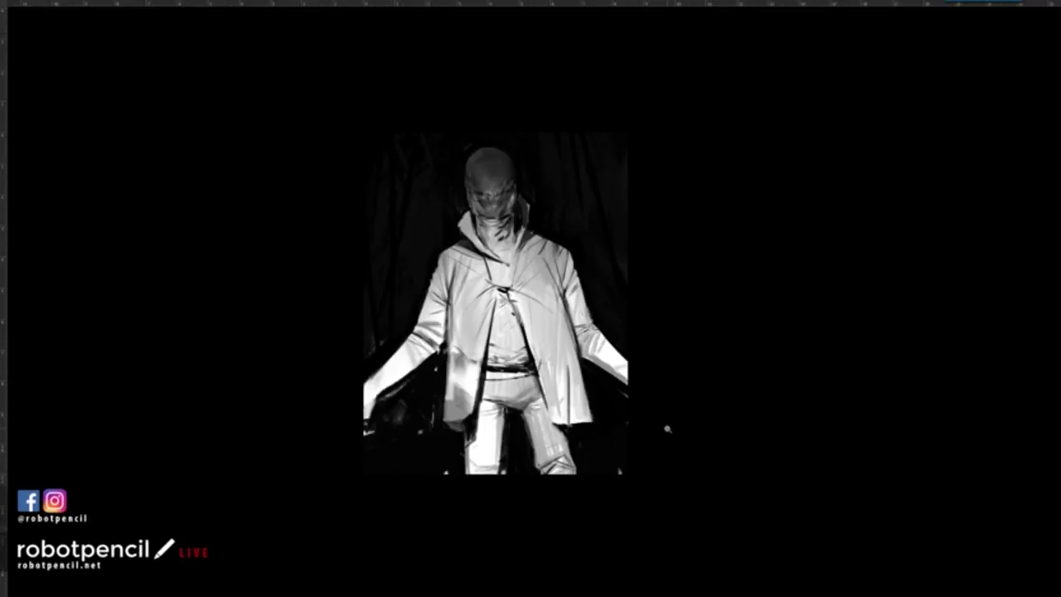
# Step: Darken the background patches around the left-hand hand, and touch up the hand's edge and the right-hand sleeve
pyautogui.scroll(1, 587, 231)
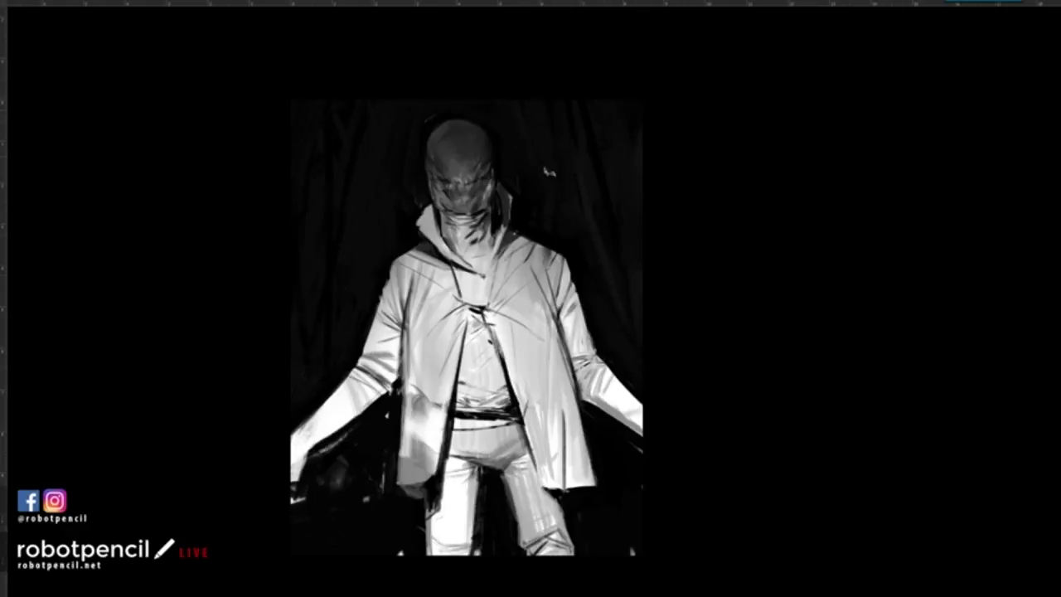
pyautogui.moveTo(487, 378); pyautogui.dragTo(483, 350)
pyautogui.moveTo(340, 433)
pyautogui.mouseDown()
pyautogui.moveTo(333, 459)
pyautogui.moveTo(320, 460)
pyautogui.moveTo(319, 499)
pyautogui.mouseUp()
pyautogui.moveTo(318, 458); pyautogui.dragTo(309, 485)
pyautogui.moveTo(328, 443)
pyautogui.mouseDown()
pyautogui.moveTo(340, 412)
pyautogui.moveTo(320, 422)
pyautogui.mouseUp()
pyautogui.moveTo(335, 443); pyautogui.dragTo(330, 461)
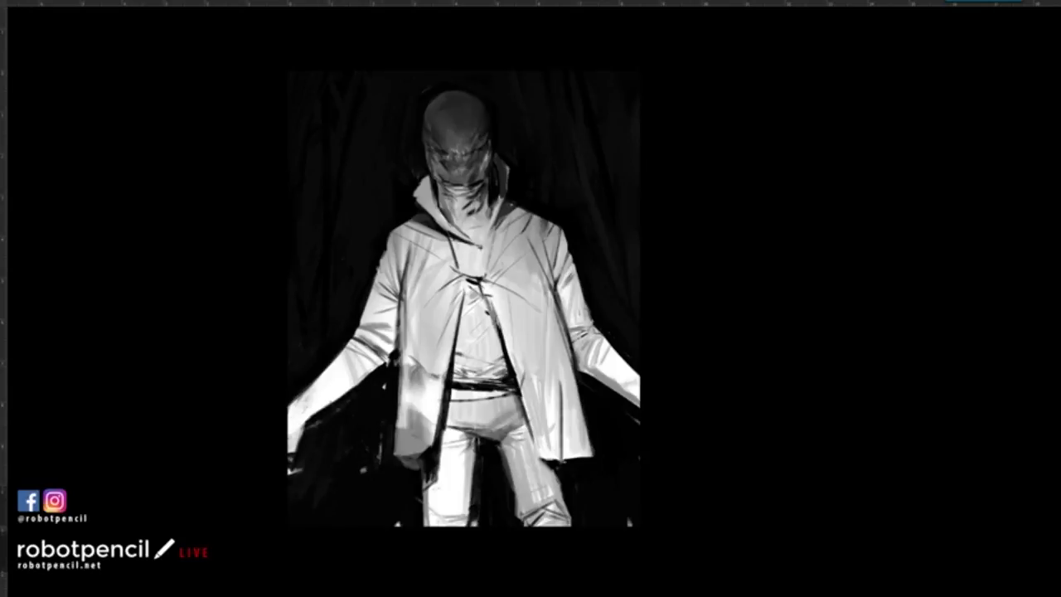
pyautogui.moveTo(322, 411); pyautogui.dragTo(292, 441)
pyautogui.moveTo(593, 361); pyautogui.dragTo(584, 375)
# Step: Restore the full workspace, choose the Airbrush preset, enlarge the brush, and softly shade the left-hand sleeve
pyautogui.press('f')
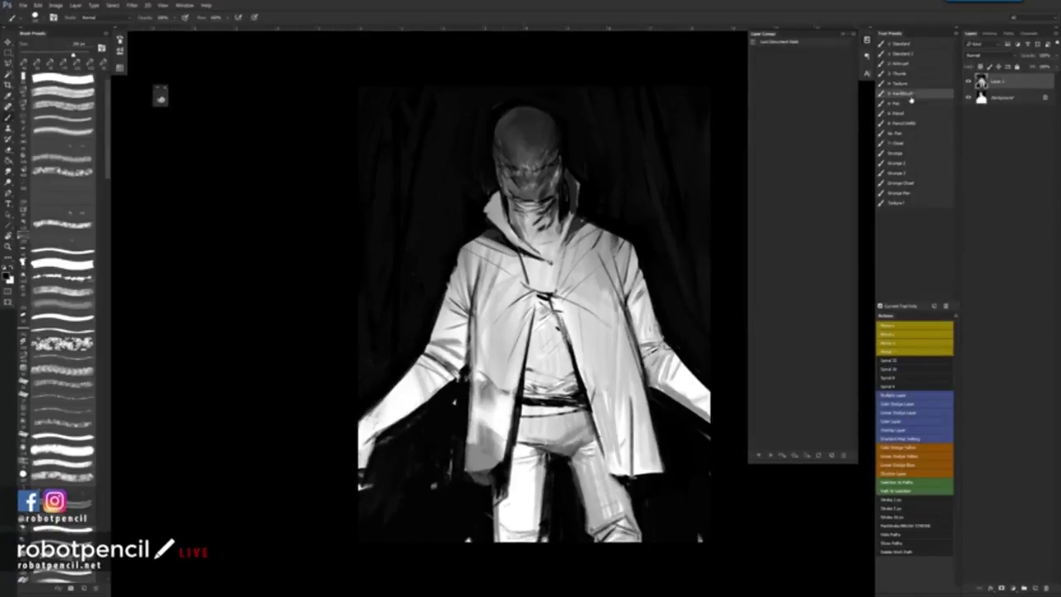
pyautogui.click(919, 65)
pyautogui.moveTo(469, 357)
pyautogui.mouseDown()
pyautogui.moveTo(375, 268)
pyautogui.moveTo(269, 365)
pyautogui.mouseUp()
pyautogui.hotkey('ctrl', 'z')
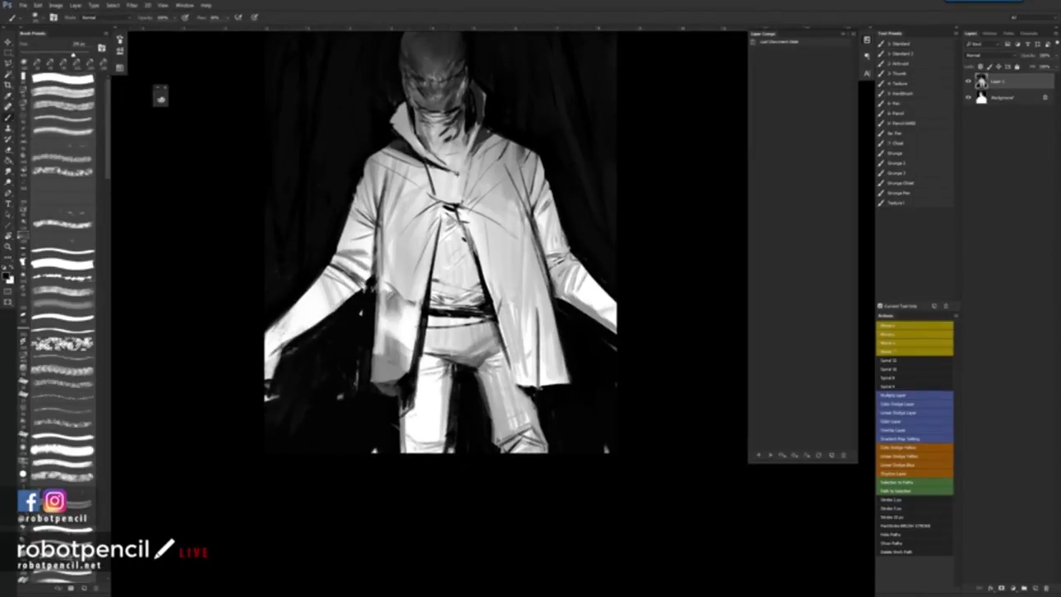
pyautogui.press(']')
pyautogui.press(']')
pyautogui.moveTo(362, 290)
pyautogui.mouseDown()
pyautogui.moveTo(297, 331)
pyautogui.moveTo(378, 254)
pyautogui.mouseUp()
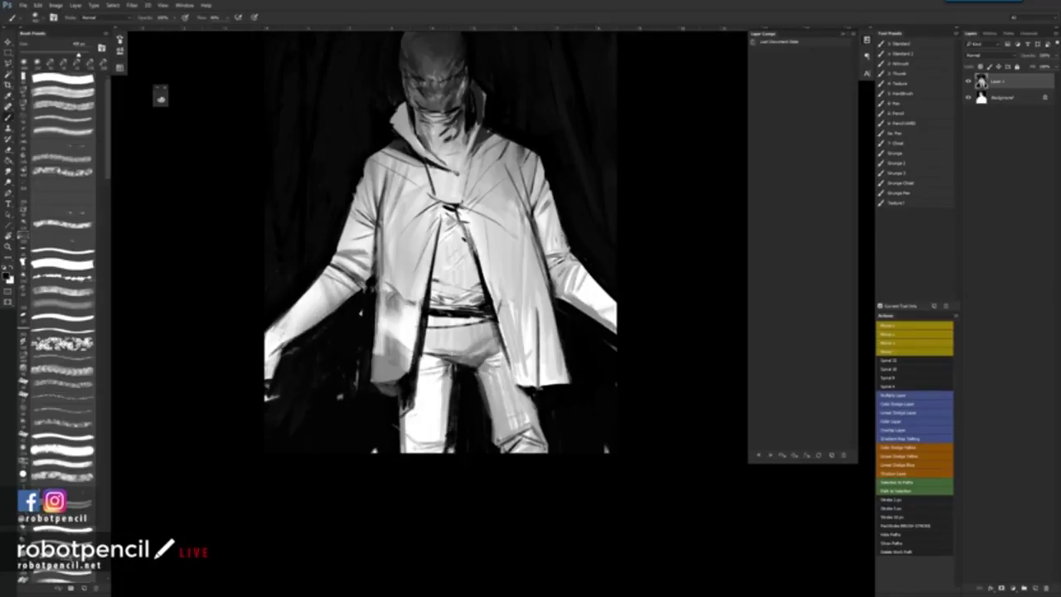
# Step: Softly shade the trouser legs, try darkening the right-hand forearm, and undo that last forearm stroke
pyautogui.press('[')
pyautogui.moveTo(381, 419); pyautogui.dragTo(394, 450)
pyautogui.moveTo(393, 378)
pyautogui.mouseDown()
pyautogui.moveTo(403, 450)
pyautogui.moveTo(449, 378)
pyautogui.moveTo(446, 436)
pyautogui.mouseUp()
pyautogui.moveTo(485, 354); pyautogui.dragTo(499, 370)
pyautogui.moveTo(569, 270)
pyautogui.mouseDown()
pyautogui.moveTo(555, 300)
pyautogui.moveTo(588, 303)
pyautogui.moveTo(615, 325)
pyautogui.mouseUp()
pyautogui.press(']')
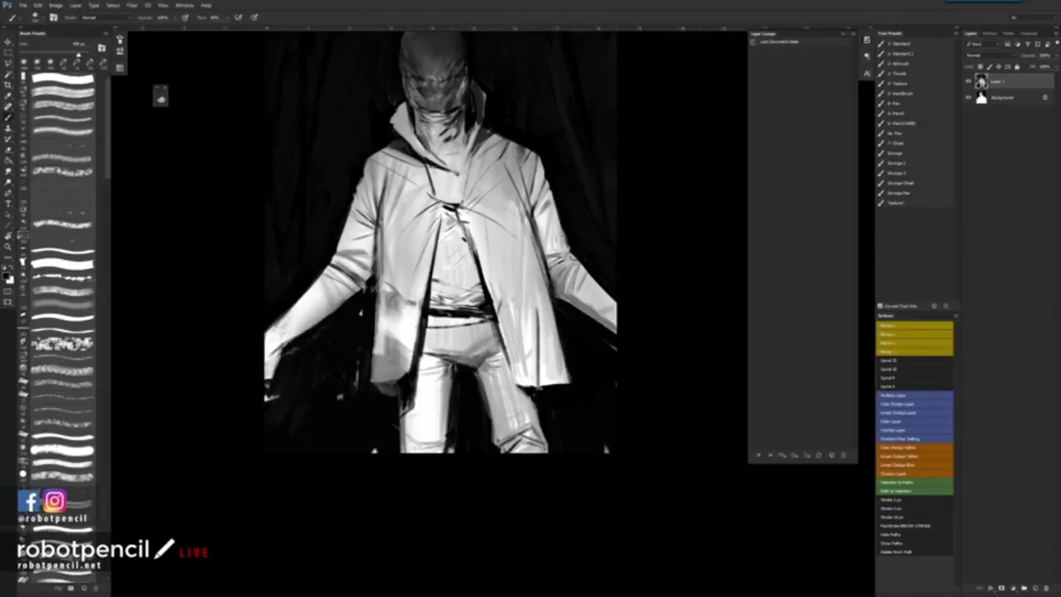
pyautogui.hotkey('ctrl', 'z')
# Step: Softly darken the left-hand hand and lower coat edge, and undo a trial stroke over the left-hand sleeve
pyautogui.moveTo(295, 358); pyautogui.dragTo(247, 387)
pyautogui.moveTo(290, 325); pyautogui.dragTo(247, 372)
pyautogui.moveTo(301, 312); pyautogui.dragTo(271, 376)
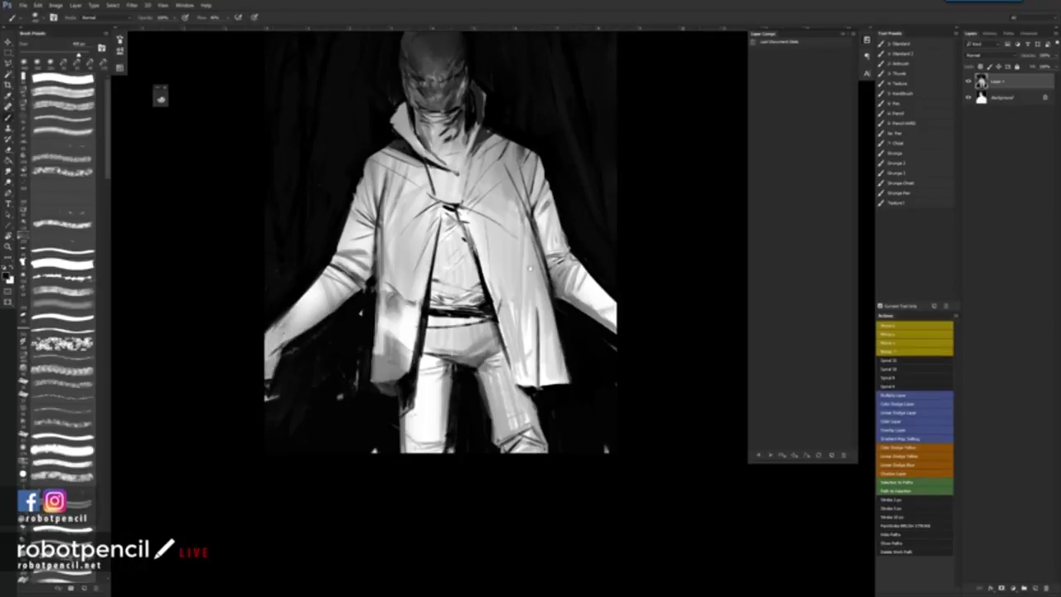
pyautogui.moveTo(531, 268); pyautogui.dragTo(539, 348)
pyautogui.moveTo(375, 354)
pyautogui.mouseDown()
pyautogui.moveTo(340, 385)
pyautogui.moveTo(393, 444)
pyautogui.mouseUp()
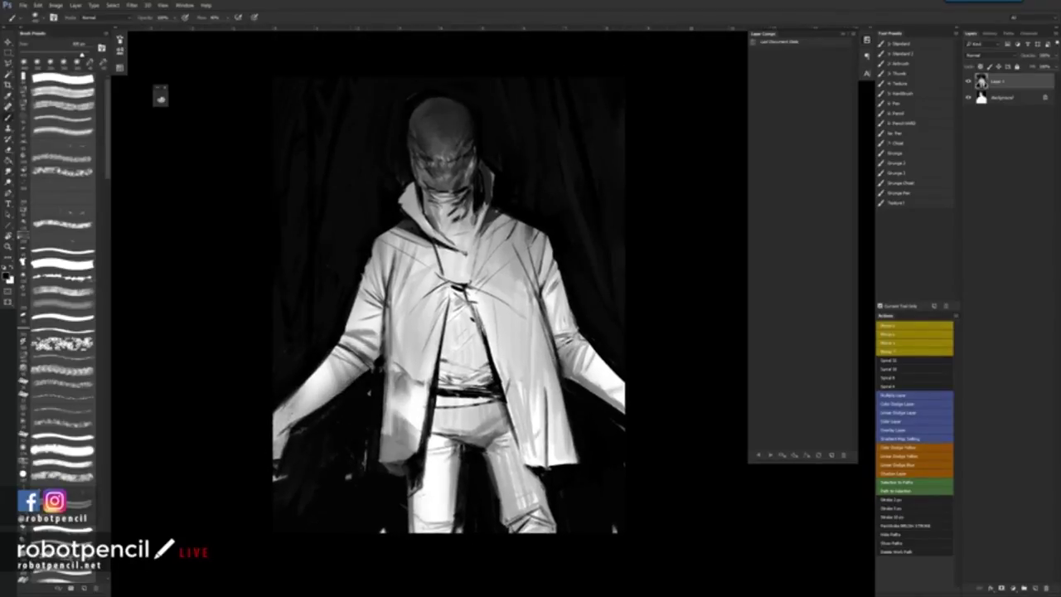
pyautogui.moveTo(373, 250); pyautogui.dragTo(333, 358)
pyautogui.hotkey('ctrl', 'z')
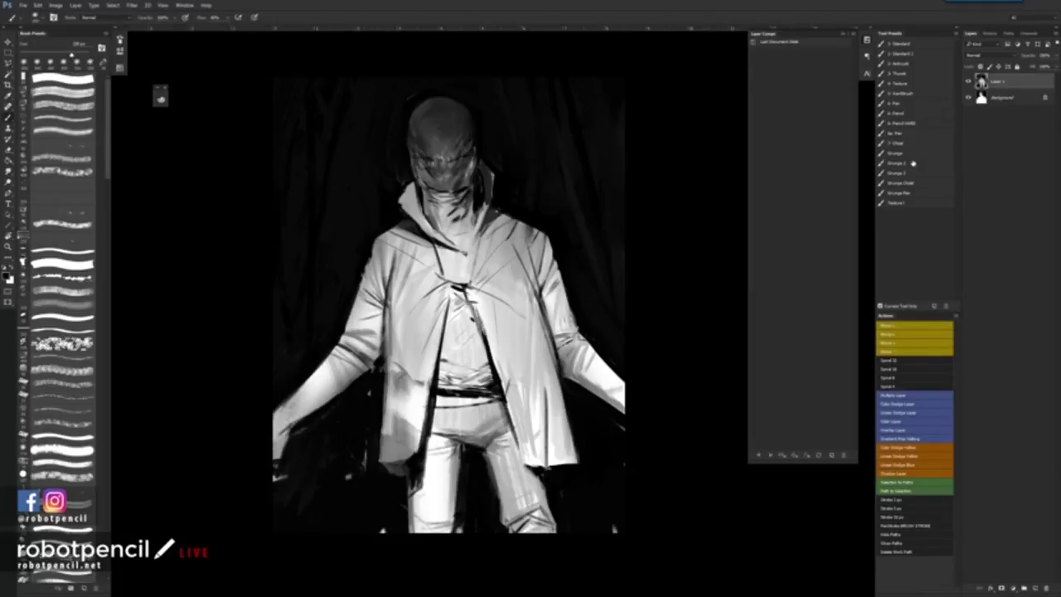
# Step: Choose the Grunge brush preset, sample light coat tones, and repaint the lower left-hand coat panel with texture
pyautogui.click(915, 161)
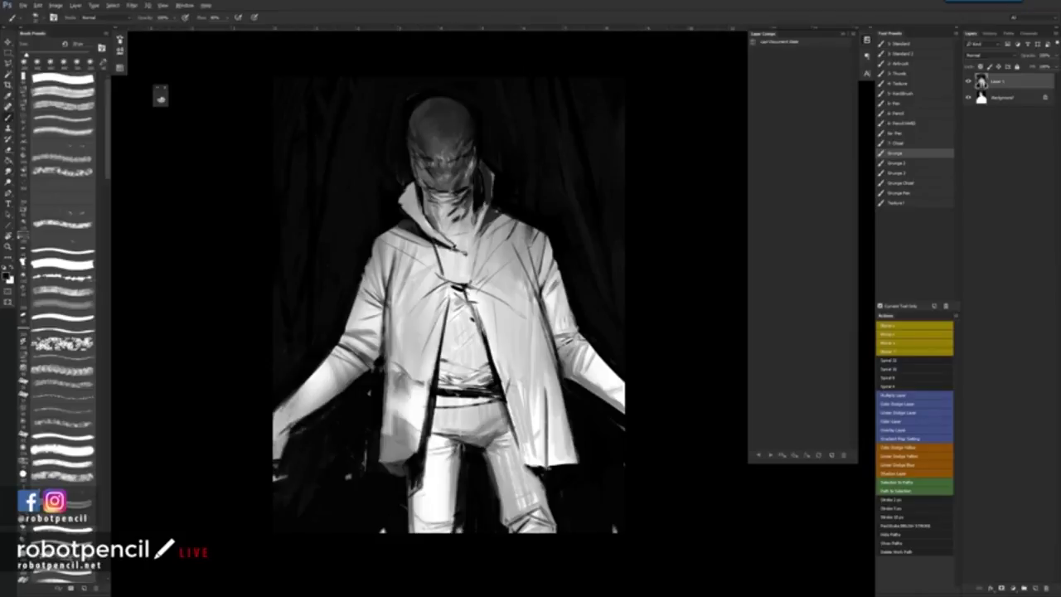
pyautogui.press(']')
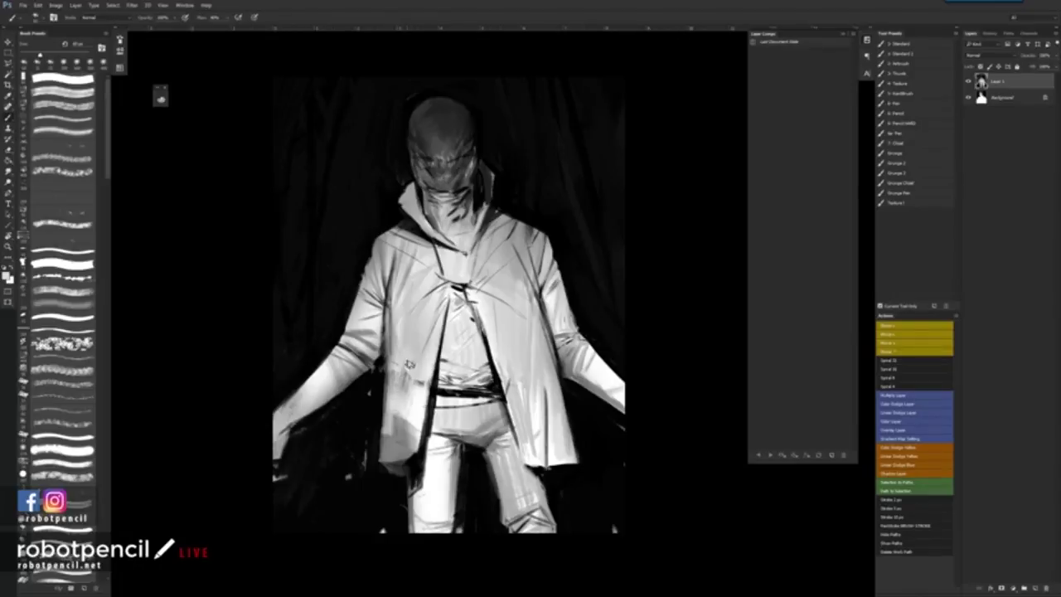
pyautogui.moveTo(389, 331)
pyautogui.mouseDown()
pyautogui.moveTo(388, 417)
pyautogui.moveTo(412, 398)
pyautogui.moveTo(411, 426)
pyautogui.moveTo(424, 378)
pyautogui.moveTo(429, 389)
pyautogui.mouseUp()
pyautogui.keyDown('alt'); pyautogui.click(413, 378); pyautogui.keyUp('alt')
pyautogui.keyDown('alt'); pyautogui.click(414, 393); pyautogui.keyUp('alt')
pyautogui.moveTo(440, 338); pyautogui.dragTo(428, 411)
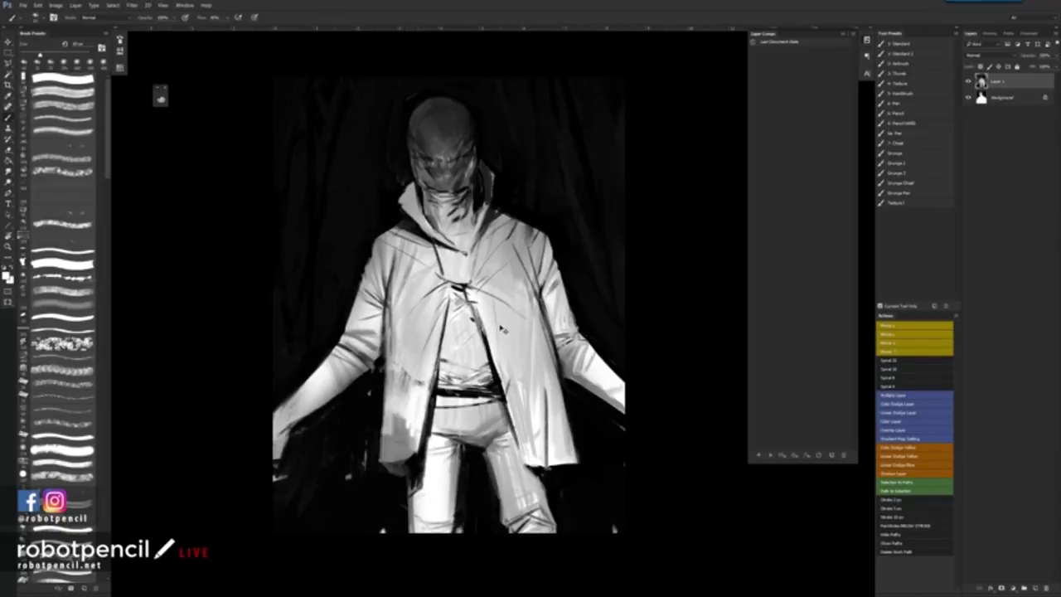
# Step: Add textured light strokes down the right-hand coat panel's inner edge, beside the lapel and on the right-hand shoulder
pyautogui.moveTo(489, 341); pyautogui.dragTo(515, 447)
pyautogui.moveTo(510, 402); pyautogui.dragTo(515, 445)
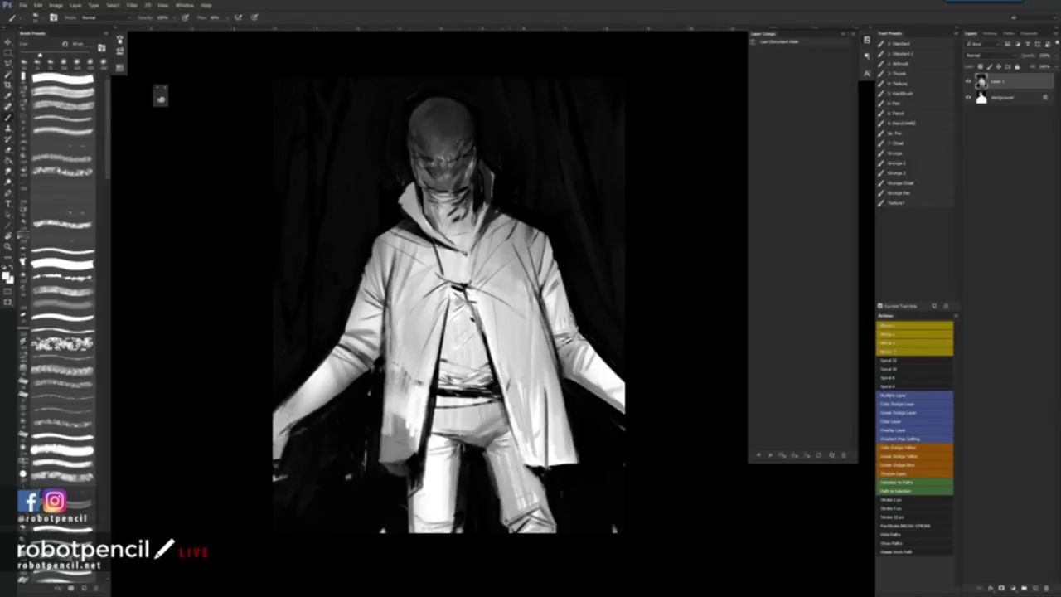
pyautogui.moveTo(437, 248); pyautogui.dragTo(445, 279)
pyautogui.moveTo(537, 240); pyautogui.dragTo(539, 267)
# Step: Switch to the Standard preset, swap the colors, enlarge the brush, and shade the upper left-hand coat panel with sampled grey
pyautogui.click(912, 53)
pyautogui.click(916, 45)
pyautogui.press('x')
pyautogui.press(']')
pyautogui.moveTo(394, 254); pyautogui.dragTo(384, 300)
pyautogui.moveTo(439, 247); pyautogui.dragTo(389, 330)
pyautogui.keyDown('alt'); pyautogui.click(416, 274); pyautogui.keyUp('alt')
pyautogui.moveTo(395, 256); pyautogui.dragTo(391, 285)
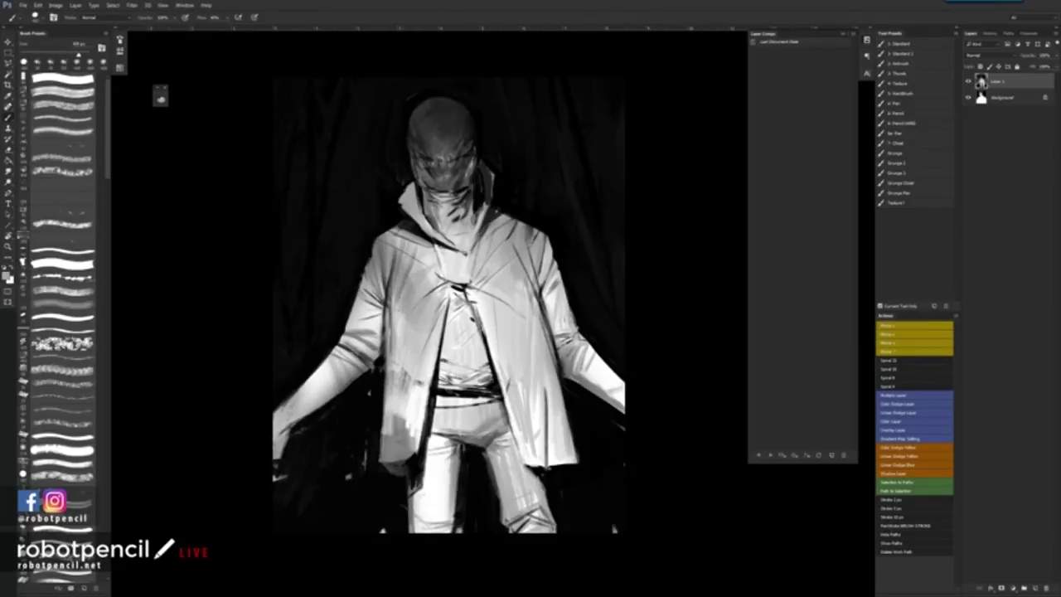
# Step: Reset the colors and softly shade the front coat panels and both upper sleeves, sampling coat grey
pyautogui.press('d')
pyautogui.moveTo(488, 267); pyautogui.dragTo(513, 335)
pyautogui.keyDown('alt'); pyautogui.click(506, 296); pyautogui.keyUp('alt')
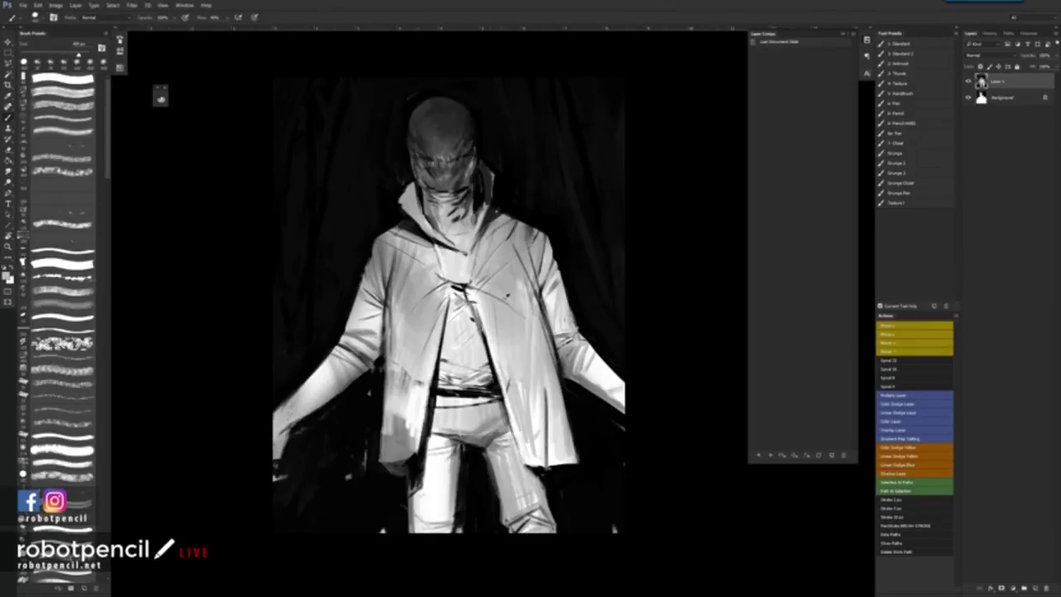
pyautogui.moveTo(534, 274); pyautogui.dragTo(557, 351)
pyautogui.moveTo(417, 320); pyautogui.dragTo(402, 372)
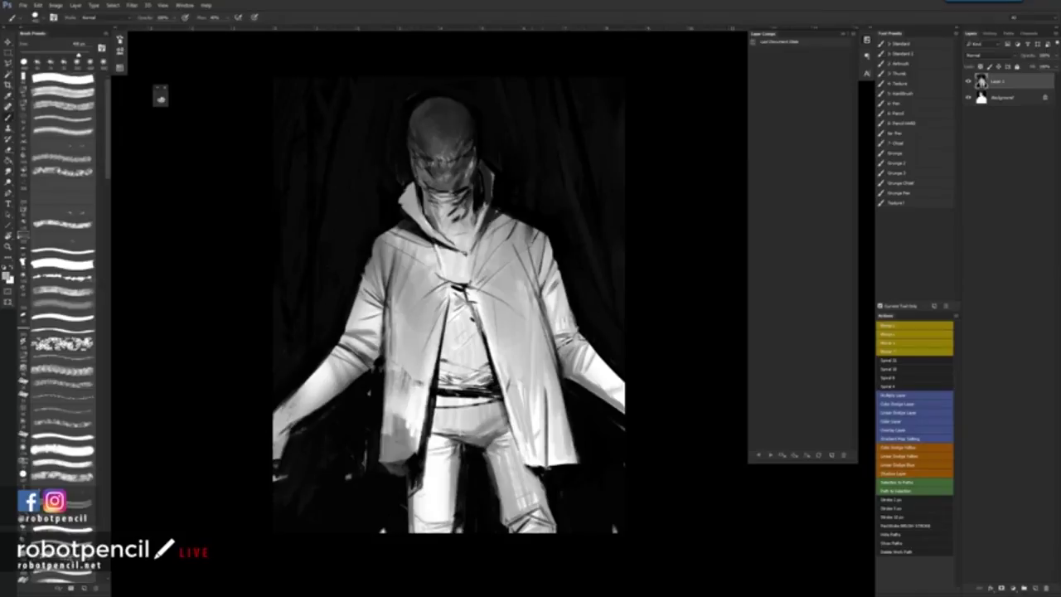
pyautogui.press('d')
pyautogui.moveTo(381, 304); pyautogui.dragTo(358, 346)
pyautogui.moveTo(530, 287); pyautogui.dragTo(576, 352)
# Step: Flip the canvas horizontally and trim the left-hand sleeve's outer edge with a smaller dark brush, undoing the extra stroke by the forearm
pyautogui.hotkey('ctrl', 'shift', 'h')
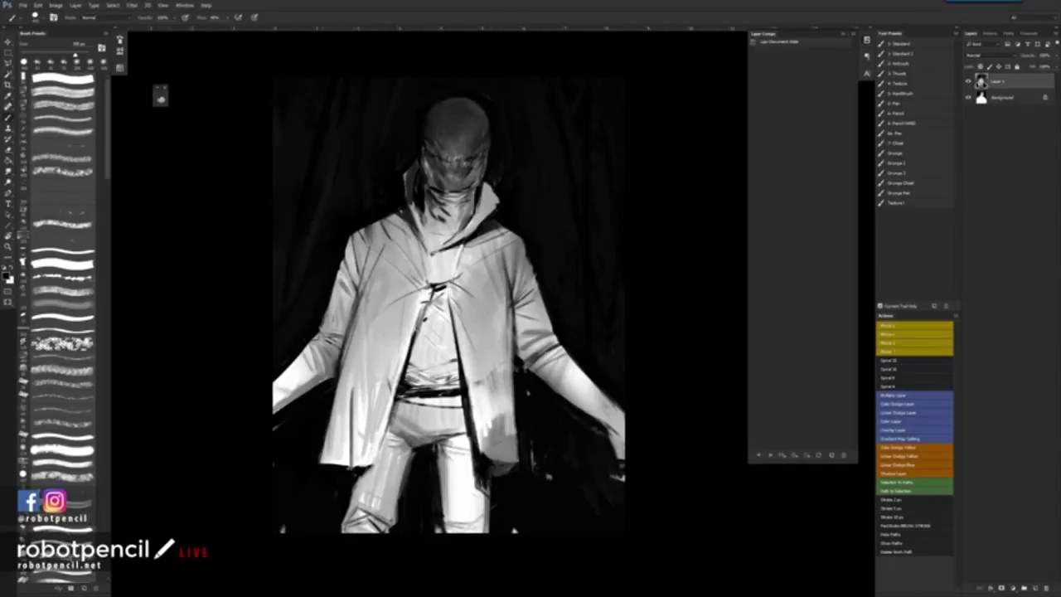
pyautogui.press('[')
pyautogui.moveTo(349, 223); pyautogui.dragTo(331, 295)
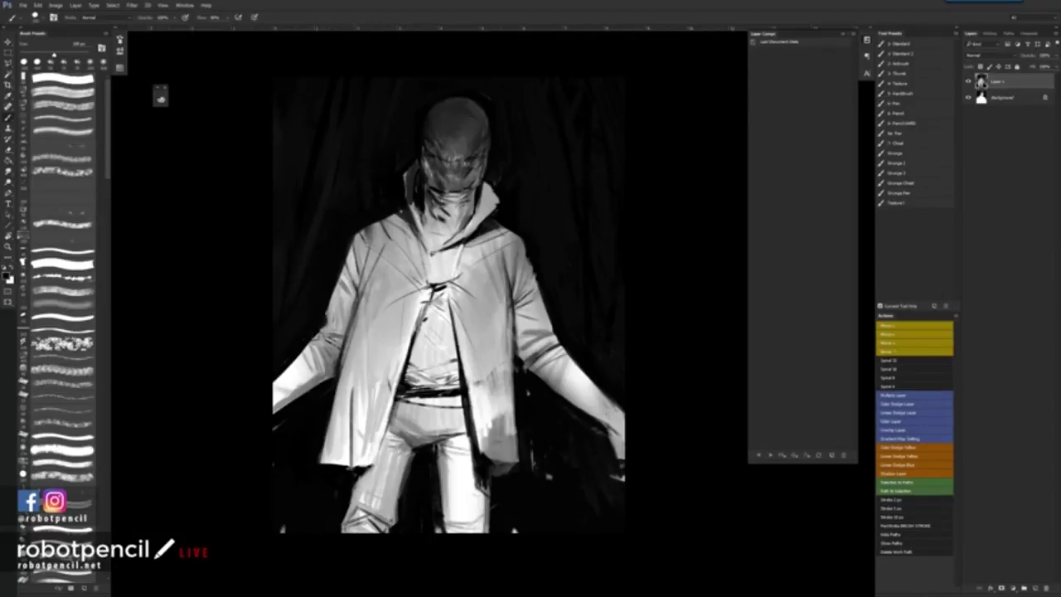
pyautogui.moveTo(266, 355)
pyautogui.mouseDown()
pyautogui.moveTo(274, 344)
pyautogui.moveTo(284, 402)
pyautogui.mouseUp()
pyautogui.hotkey('ctrl', 'z')
# Step: Darken the hips and both trouser legs to a mid grey with broad strokes, reducing the brush for the legs
pyautogui.press(']')
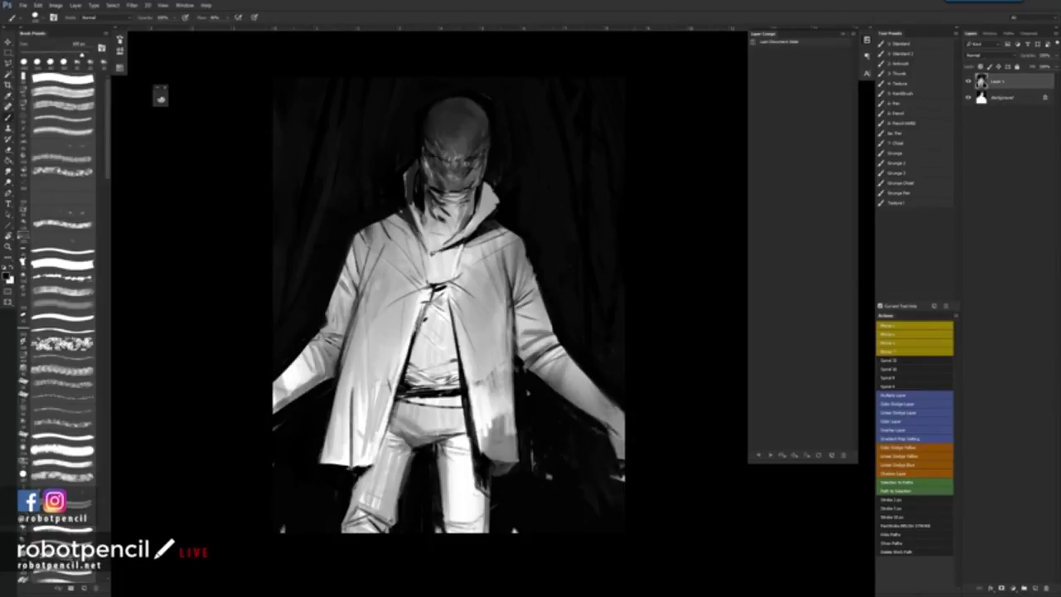
pyautogui.moveTo(431, 416); pyautogui.dragTo(366, 516)
pyautogui.hotkey('ctrl', 'z')
pyautogui.moveTo(431, 416)
pyautogui.mouseDown()
pyautogui.moveTo(377, 506)
pyautogui.moveTo(462, 512)
pyautogui.moveTo(455, 423)
pyautogui.moveTo(386, 428)
pyautogui.moveTo(454, 403)
pyautogui.moveTo(388, 425)
pyautogui.moveTo(448, 425)
pyautogui.moveTo(430, 422)
pyautogui.moveTo(460, 531)
pyautogui.mouseUp()
pyautogui.press('[')
pyautogui.press('[')
pyautogui.moveTo(444, 448); pyautogui.dragTo(477, 530)
pyautogui.moveTo(477, 427); pyautogui.dragTo(487, 530)
pyautogui.moveTo(402, 439); pyautogui.dragTo(357, 531)
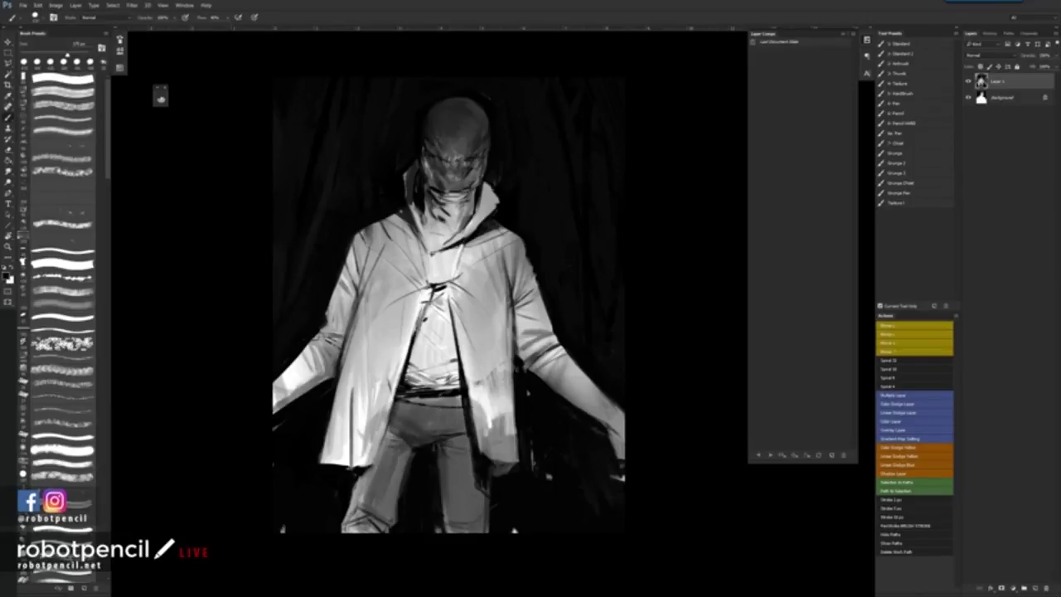
pyautogui.moveTo(378, 460); pyautogui.dragTo(344, 531)
pyautogui.moveTo(407, 413)
pyautogui.mouseDown()
pyautogui.moveTo(379, 466)
pyautogui.moveTo(371, 530)
pyautogui.mouseUp()
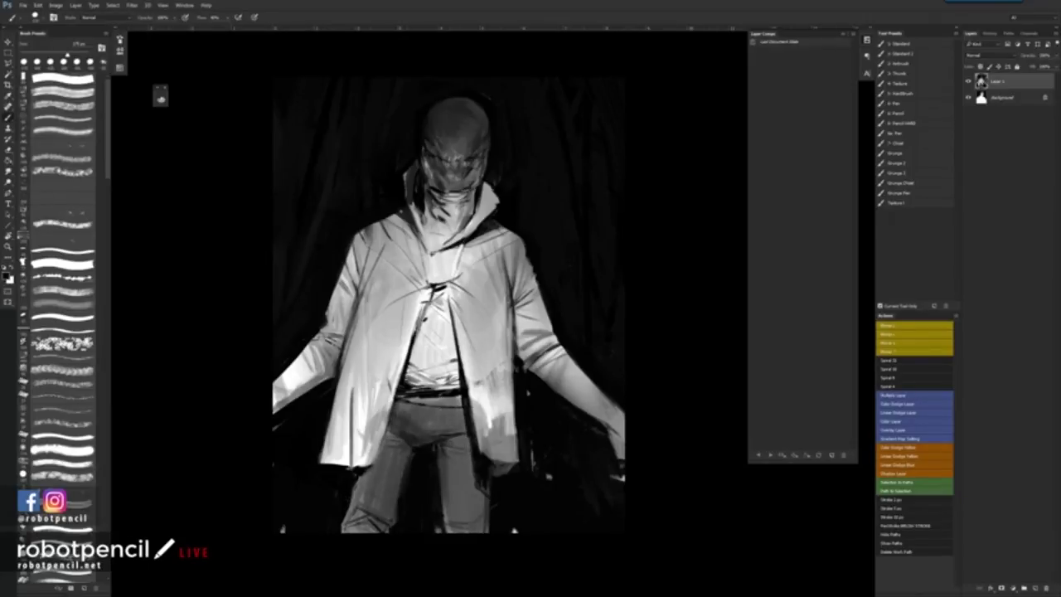
# Step: Sample the trouser grey and refine the hip area below the belt with a much smaller brush
pyautogui.hotkey('ctrl', 'space')
pyautogui.keyDown('alt'); pyautogui.click(447, 416); pyautogui.keyUp('alt')
pyautogui.press('[')
pyautogui.press('[')
pyautogui.press('[')
pyautogui.press('[')
pyautogui.press('[')
pyautogui.moveTo(402, 421)
pyautogui.mouseDown()
pyautogui.moveTo(428, 433)
pyautogui.moveTo(391, 436)
pyautogui.moveTo(413, 438)
pyautogui.mouseUp()
pyautogui.press(']')
pyautogui.keyDown('alt'); pyautogui.click(429, 406); pyautogui.keyUp('alt')
pyautogui.keyDown('alt'); pyautogui.click(412, 431); pyautogui.keyUp('alt')
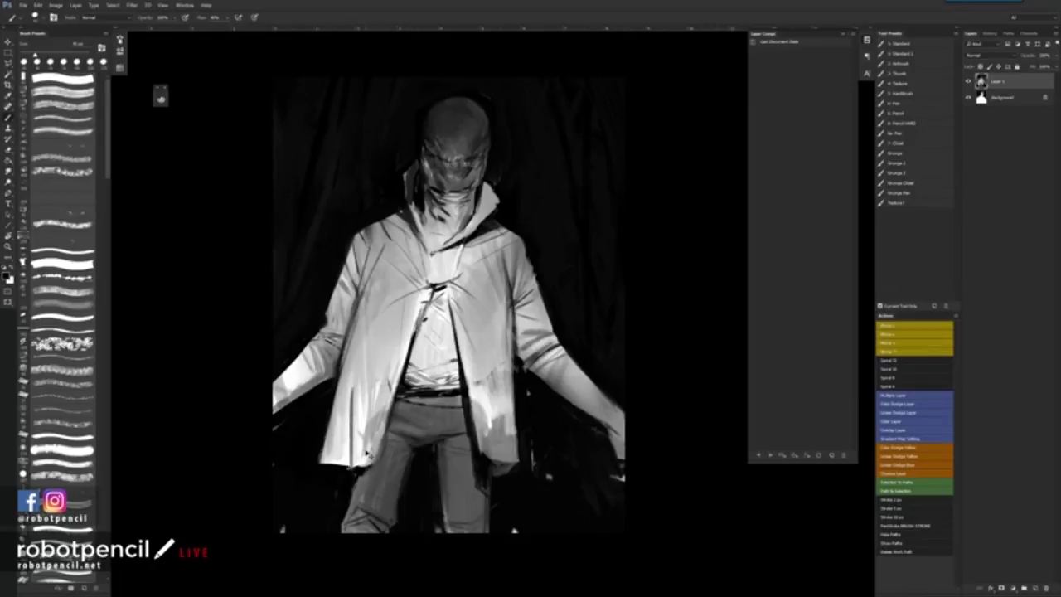
# Step: Flip the canvas horizontally and soften the inner edge of the lower left-hand coat panel with sampled grey
pyautogui.hotkey('ctrl', 'shift', 'h')
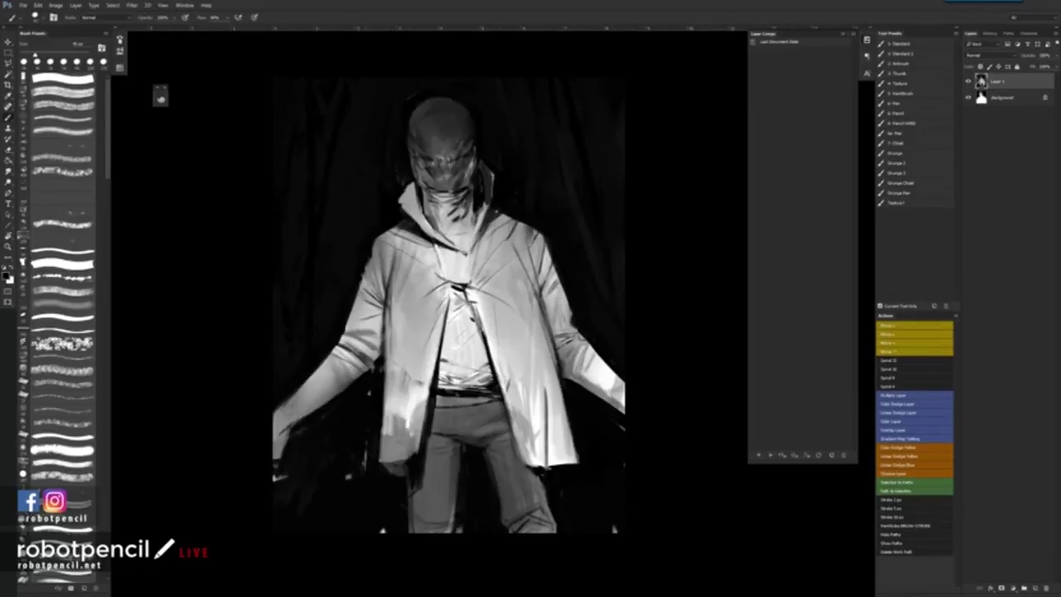
pyautogui.keyDown('alt'); pyautogui.click(404, 415); pyautogui.keyUp('alt')
pyautogui.moveTo(403, 399)
pyautogui.mouseDown()
pyautogui.moveTo(411, 424)
pyautogui.moveTo(428, 361)
pyautogui.mouseUp()
pyautogui.press(']')
pyautogui.press(']')
pyautogui.press(']')
pyautogui.press(']')
pyautogui.press(']')
pyautogui.press(']')
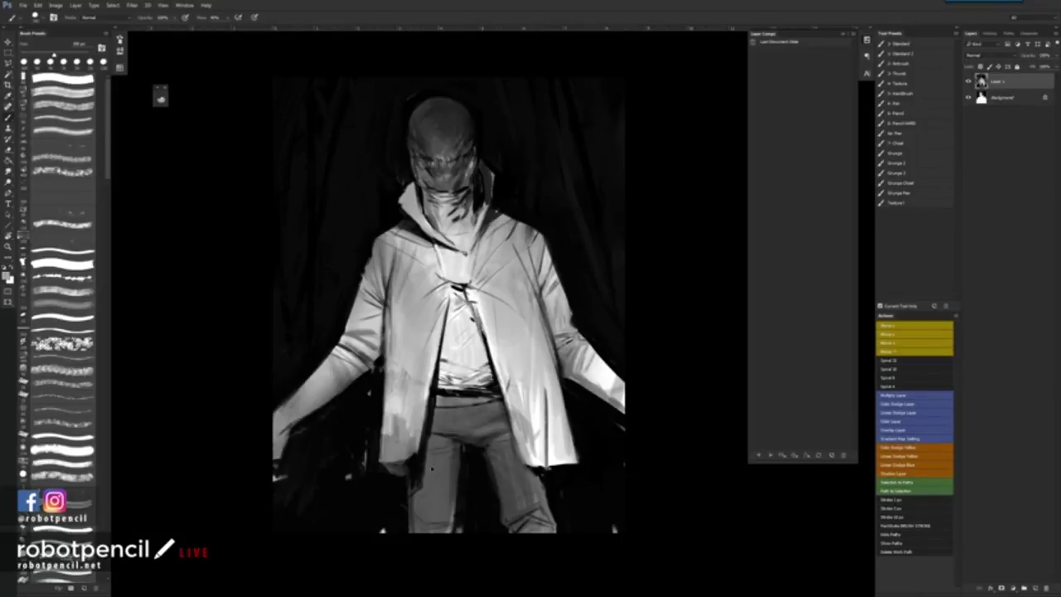
# Step: Reset the colors, reduce the brush, undo a trial stroke on the left-hand coat panel, and darken the neck with sampled grey
pyautogui.press('d')
pyautogui.press('[')
pyautogui.press('[')
pyautogui.press('[')
pyautogui.press('[')
pyautogui.press('[')
pyautogui.moveTo(393, 296); pyautogui.dragTo(404, 428)
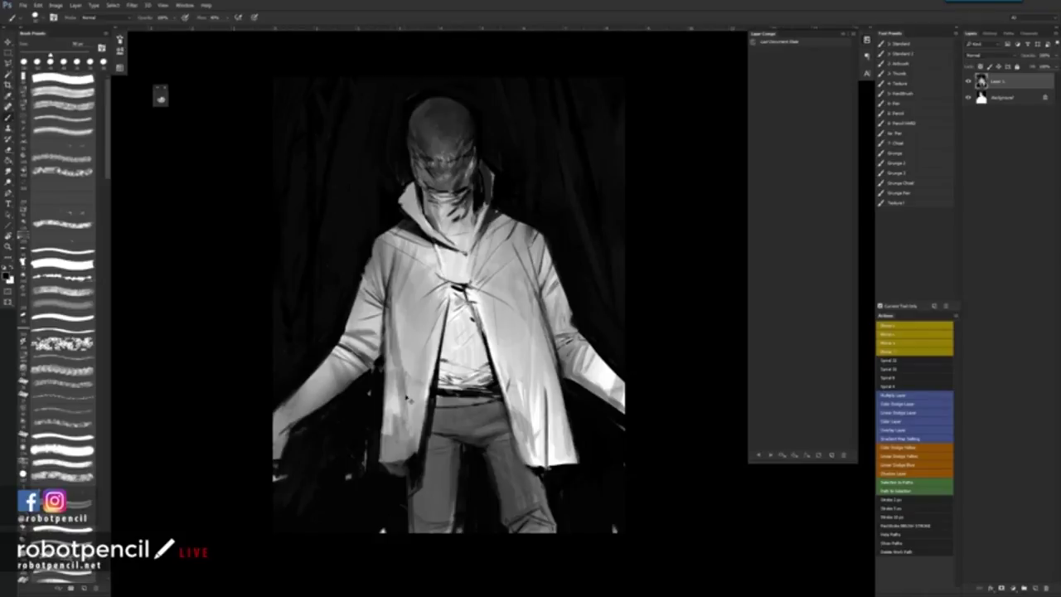
pyautogui.hotkey('ctrl', 'z')
pyautogui.moveTo(422, 191); pyautogui.dragTo(441, 237)
pyautogui.keyDown('alt'); pyautogui.click(426, 198); pyautogui.keyUp('alt')
pyautogui.moveTo(436, 199); pyautogui.dragTo(448, 237)
pyautogui.moveTo(473, 189); pyautogui.dragTo(466, 240)
pyautogui.moveTo(439, 199)
pyautogui.mouseDown()
pyautogui.moveTo(454, 207)
pyautogui.moveTo(446, 226)
pyautogui.moveTo(472, 235)
pyautogui.moveTo(466, 245)
pyautogui.mouseUp()
pyautogui.moveTo(448, 224); pyautogui.dragTo(466, 252)
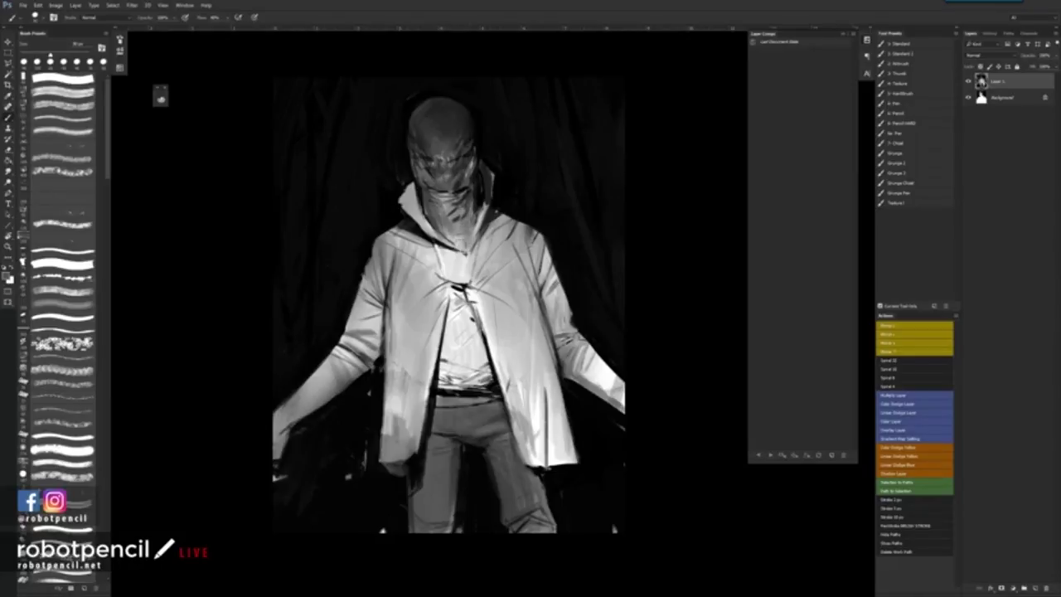
# Step: Darken and blend the lower mask and chin into the neck using greys sampled from the face
pyautogui.keyDown('alt'); pyautogui.click(419, 189); pyautogui.keyUp('alt')
pyautogui.moveTo(423, 182)
pyautogui.mouseDown()
pyautogui.moveTo(438, 203)
pyautogui.moveTo(476, 174)
pyautogui.mouseUp()
pyautogui.moveTo(438, 192)
pyautogui.mouseDown()
pyautogui.moveTo(466, 194)
pyautogui.moveTo(447, 179)
pyautogui.moveTo(440, 206)
pyautogui.moveTo(418, 193)
pyautogui.mouseUp()
pyautogui.keyDown('alt'); pyautogui.click(457, 180); pyautogui.keyUp('alt')
pyautogui.keyDown('alt'); pyautogui.click(426, 192); pyautogui.keyUp('alt')
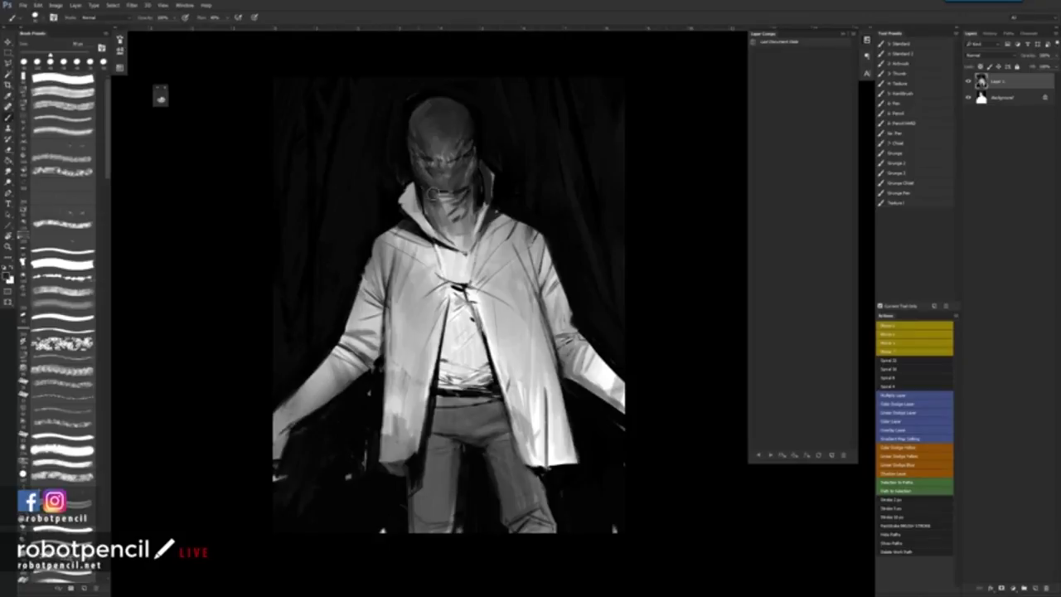
pyautogui.moveTo(473, 173); pyautogui.dragTo(468, 230)
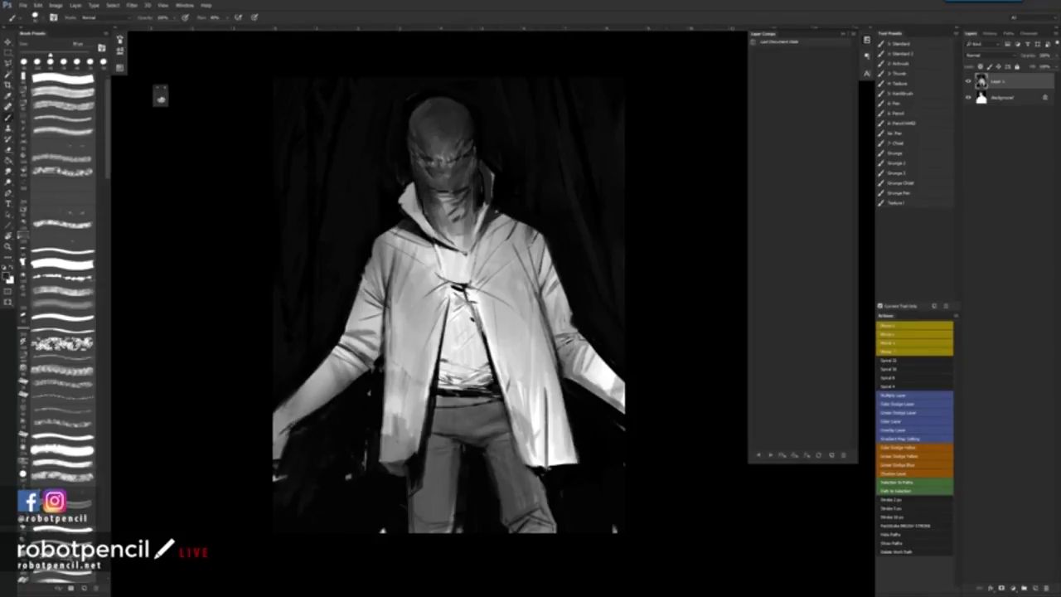
pyautogui.moveTo(437, 197); pyautogui.dragTo(460, 232)
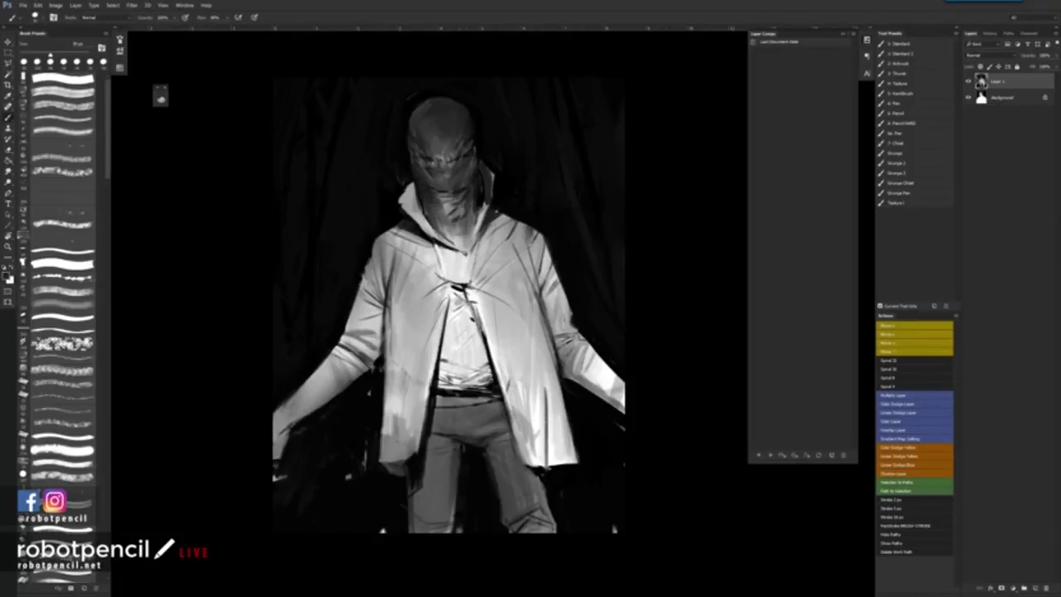
# Step: Enlarge the brush and extend the head upward to the canvas's top edge in dark grey
pyautogui.moveTo(414, 73)
pyautogui.mouseDown()
pyautogui.moveTo(416, 107)
pyautogui.moveTo(448, 97)
pyautogui.mouseUp()
pyautogui.press(']')
pyautogui.press(']')
pyautogui.press(']')
pyautogui.moveTo(423, 73)
pyautogui.mouseDown()
pyautogui.moveTo(436, 106)
pyautogui.moveTo(466, 103)
pyautogui.mouseUp()
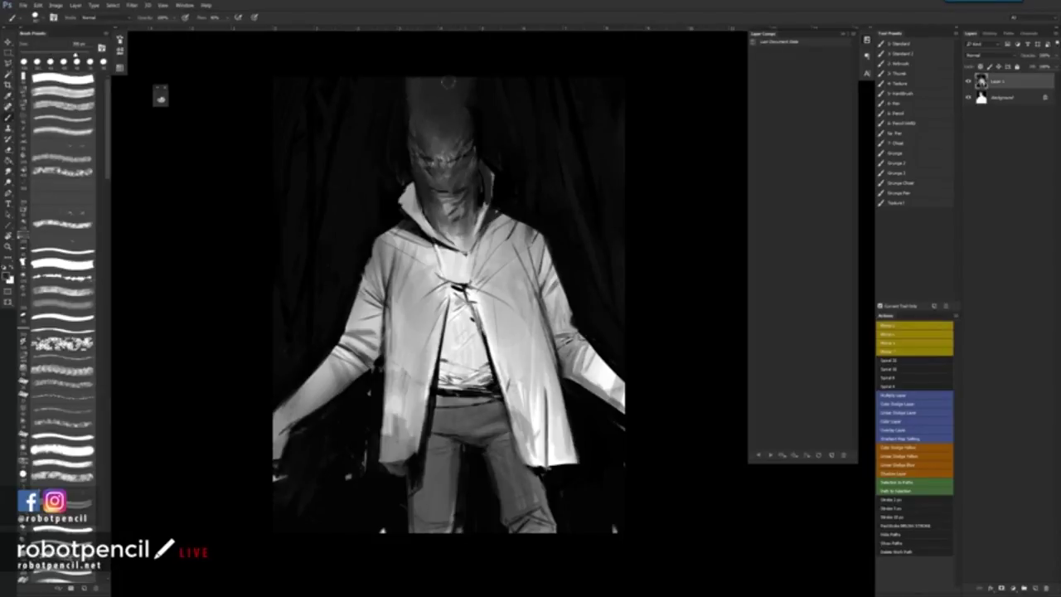
# Step: Widen the tall head shape toward its top and touch up the left-hand temple with sampled dark greys
pyautogui.press('[')
pyautogui.press('[')
pyautogui.press('[')
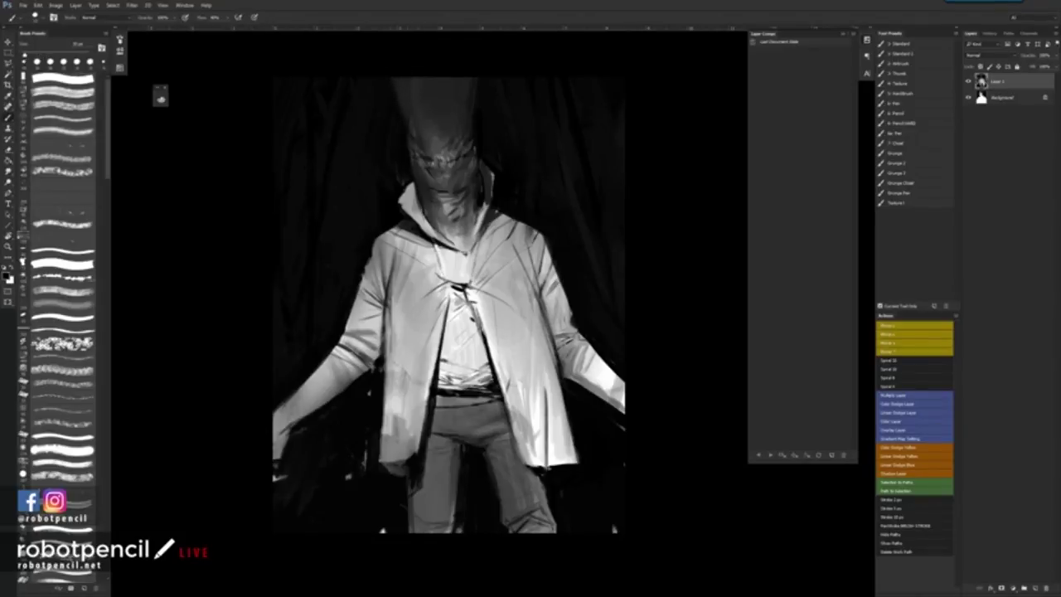
pyautogui.moveTo(423, 149)
pyautogui.mouseDown()
pyautogui.moveTo(428, 157)
pyautogui.moveTo(424, 146)
pyautogui.moveTo(416, 154)
pyautogui.mouseUp()
pyautogui.keyDown('alt'); pyautogui.click(411, 118); pyautogui.keyUp('alt')
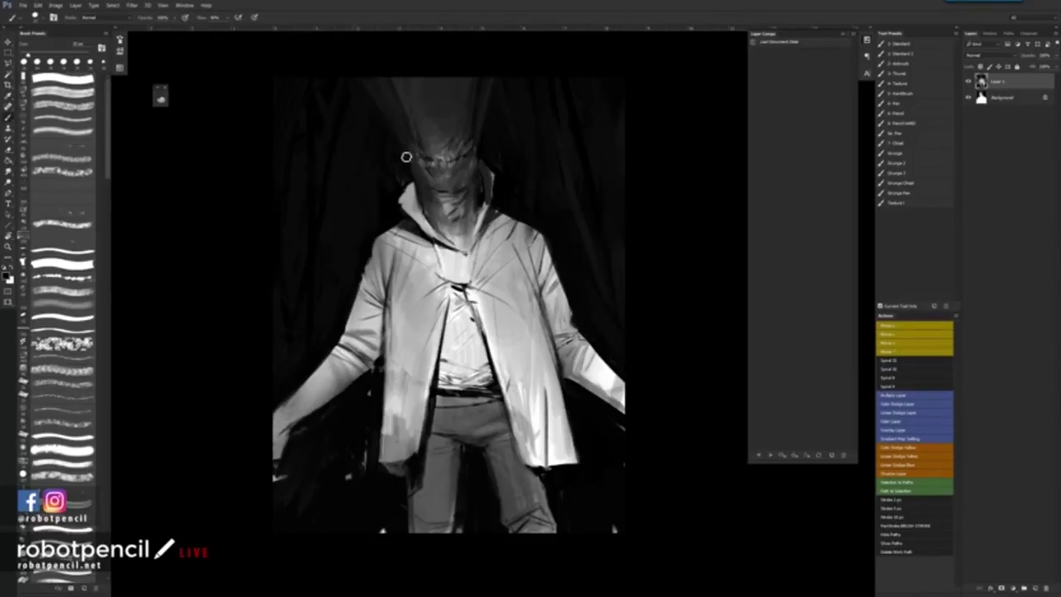
pyautogui.press(']')
pyautogui.press(']')
pyautogui.keyDown('alt'); pyautogui.click(402, 114); pyautogui.keyUp('alt')
pyautogui.keyDown('alt'); pyautogui.click(442, 147); pyautogui.keyUp('alt')
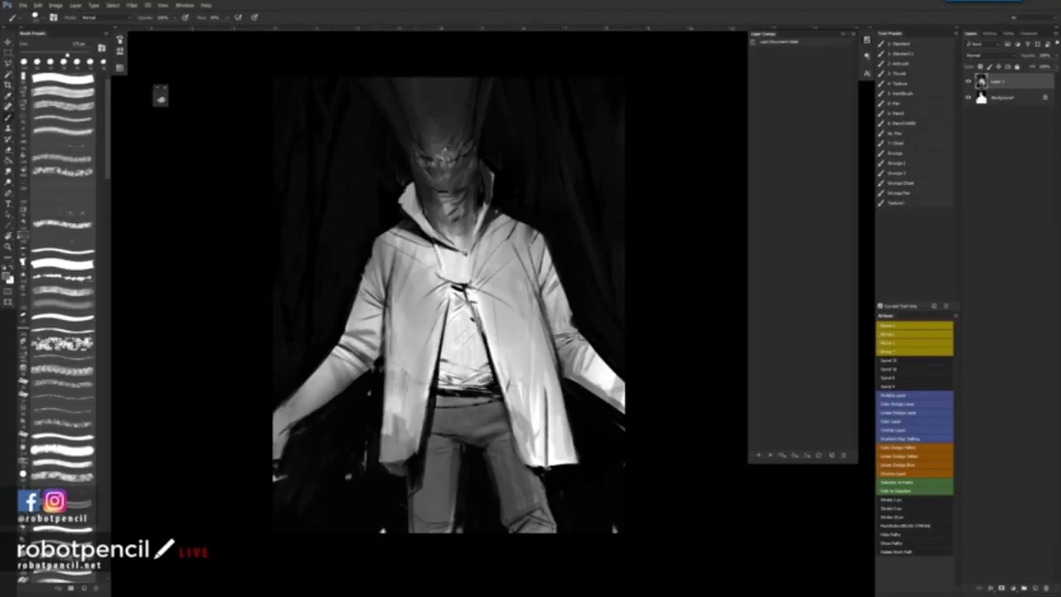
# Step: Refine the brow and eye area with a small brush, and blend the tall head shape's upper part with sampled dark grey
pyautogui.press('[')
pyautogui.press('[')
pyautogui.press('[')
pyautogui.press('[')
pyautogui.press('[')
pyautogui.press('[')
pyautogui.press('[')
pyautogui.press('[')
pyautogui.press('[')
pyautogui.press('[')
pyautogui.press('[')
pyautogui.press('[')
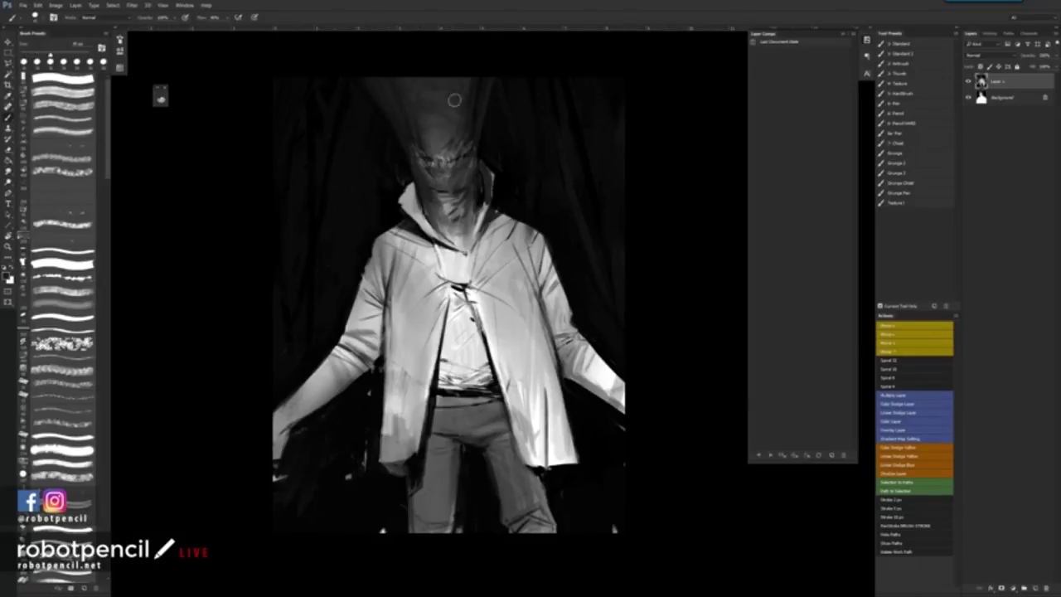
pyautogui.keyDown('alt'); pyautogui.click(493, 122); pyautogui.keyUp('alt')
pyautogui.press(']')
pyautogui.press(']')
pyautogui.press(']')
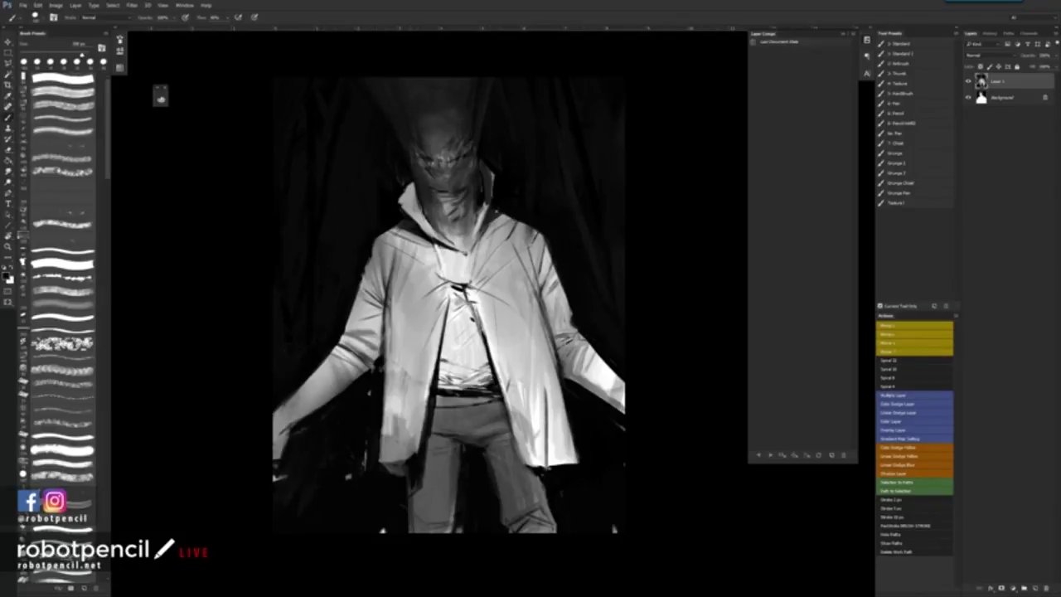
# Step: Swap the colors, reduce the brush, and repaint the shirt between the coat panels with sampled grey
pyautogui.press('x')
pyautogui.press('[')
pyautogui.press('[')
pyautogui.press('[')
pyautogui.keyDown('alt'); pyautogui.click(461, 392); pyautogui.keyUp('alt')
pyautogui.moveTo(439, 379)
pyautogui.mouseDown()
pyautogui.moveTo(482, 386)
pyautogui.moveTo(480, 371)
pyautogui.moveTo(478, 384)
pyautogui.moveTo(448, 361)
pyautogui.mouseUp()
pyautogui.keyDown('alt'); pyautogui.click(466, 369); pyautogui.keyUp('alt')
pyautogui.moveTo(461, 316)
pyautogui.mouseDown()
pyautogui.moveTo(444, 355)
pyautogui.moveTo(451, 333)
pyautogui.mouseUp()
pyautogui.moveTo(457, 288); pyautogui.dragTo(458, 354)
# Step: Smooth the upper and right-hand parts of the shirt, covering its dark sketch lines with sampled greys
pyautogui.keyDown('alt'); pyautogui.click(469, 337); pyautogui.keyUp('alt')
pyautogui.moveTo(454, 290); pyautogui.dragTo(450, 309)
pyautogui.moveTo(450, 287)
pyautogui.mouseDown()
pyautogui.moveTo(472, 326)
pyautogui.moveTo(444, 333)
pyautogui.mouseUp()
pyautogui.keyDown('alt'); pyautogui.click(457, 280); pyautogui.keyUp('alt')
pyautogui.moveTo(460, 305)
pyautogui.mouseDown()
pyautogui.moveTo(448, 321)
pyautogui.moveTo(464, 354)
pyautogui.mouseUp()
pyautogui.moveTo(472, 320)
pyautogui.mouseDown()
pyautogui.moveTo(477, 355)
pyautogui.moveTo(467, 363)
pyautogui.moveTo(479, 368)
pyautogui.mouseUp()
pyautogui.keyDown('alt'); pyautogui.click(461, 360); pyautogui.keyUp('alt')
pyautogui.moveTo(476, 350); pyautogui.dragTo(469, 360)
pyautogui.keyDown('alt'); pyautogui.click(471, 344); pyautogui.keyUp('alt')
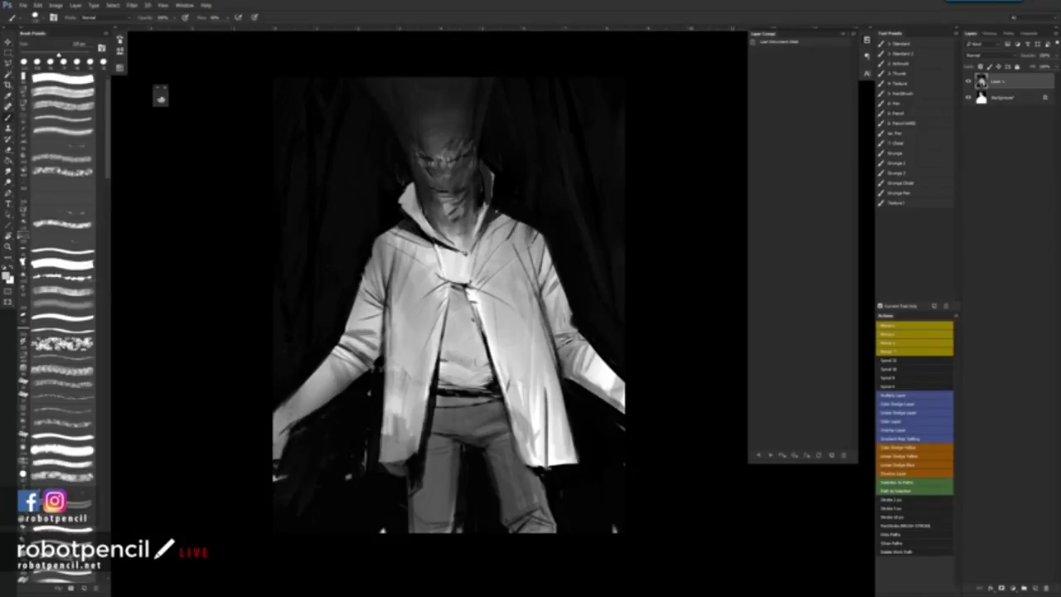
# Step: Flip the canvas horizontally, and undo a trial dark stroke across the right-hand forearm
pyautogui.press('z')
pyautogui.keyDown('alt'); pyautogui.click(476, 419); pyautogui.keyUp('alt')
pyautogui.hotkey('ctrl', 'shift', 'h')
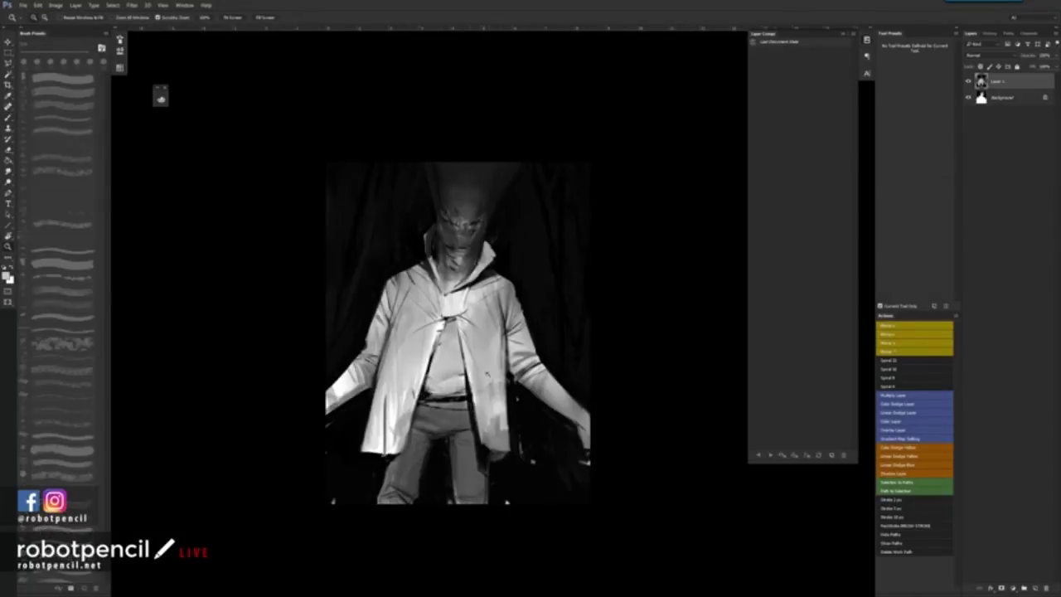
pyautogui.press('b')
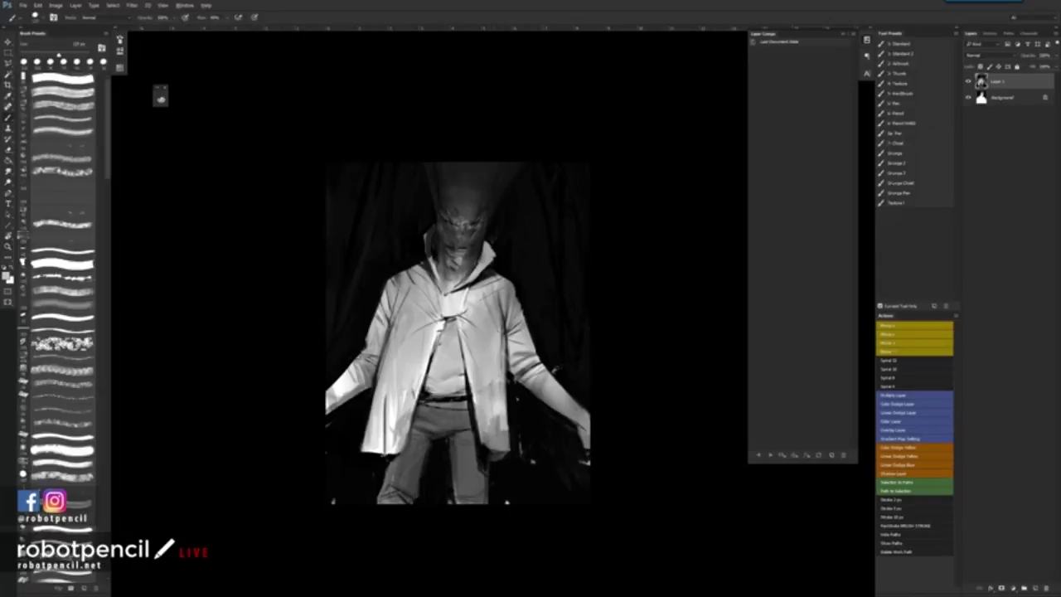
pyautogui.moveTo(547, 364); pyautogui.dragTo(552, 409)
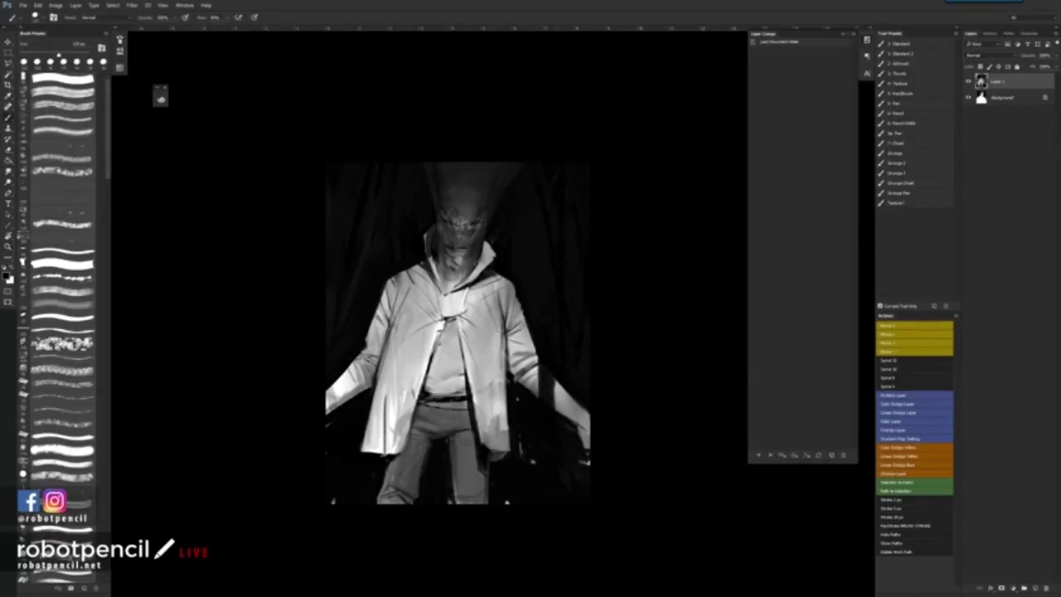
pyautogui.hotkey('ctrl', 'z')
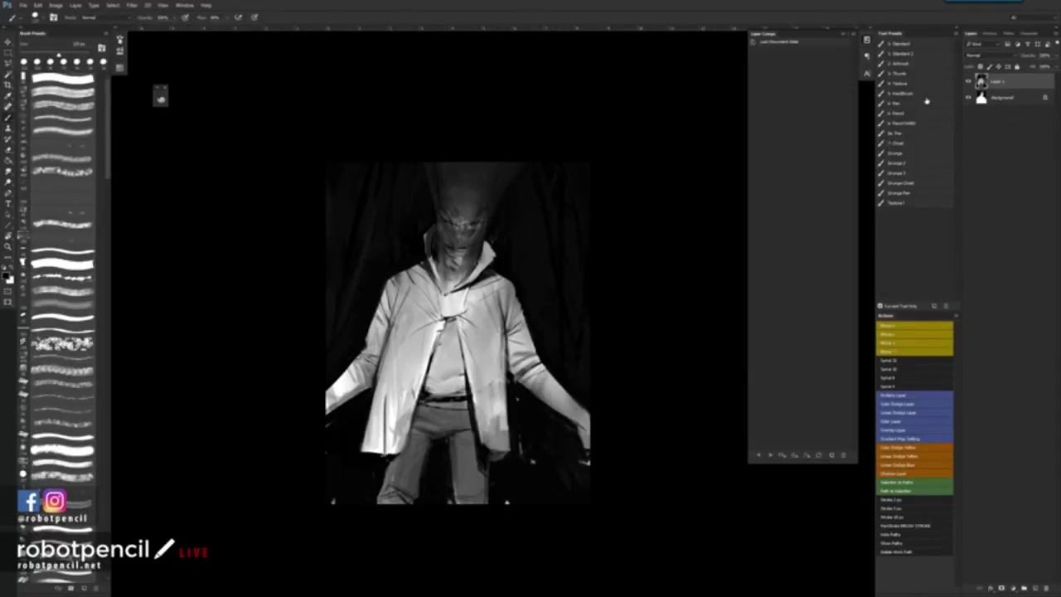
# Step: Swap the colors, reduce the brush, and add light strokes along the left-hand coat panel's inner edge down to the hem
pyautogui.press('z')
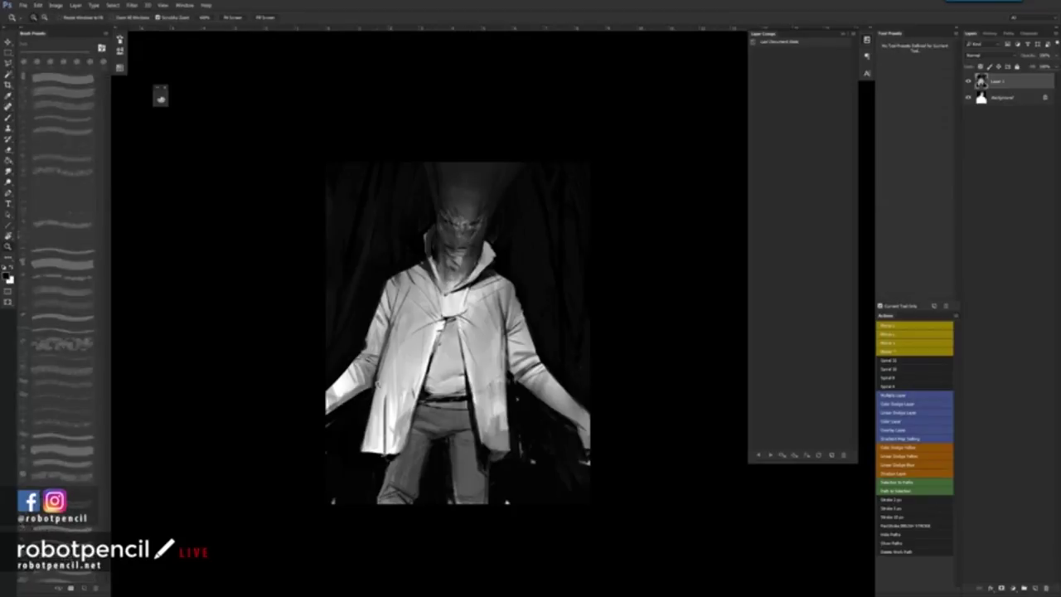
pyautogui.click(386, 380)
pyautogui.moveTo(588, 318); pyautogui.dragTo(572, 218)
pyautogui.press('b')
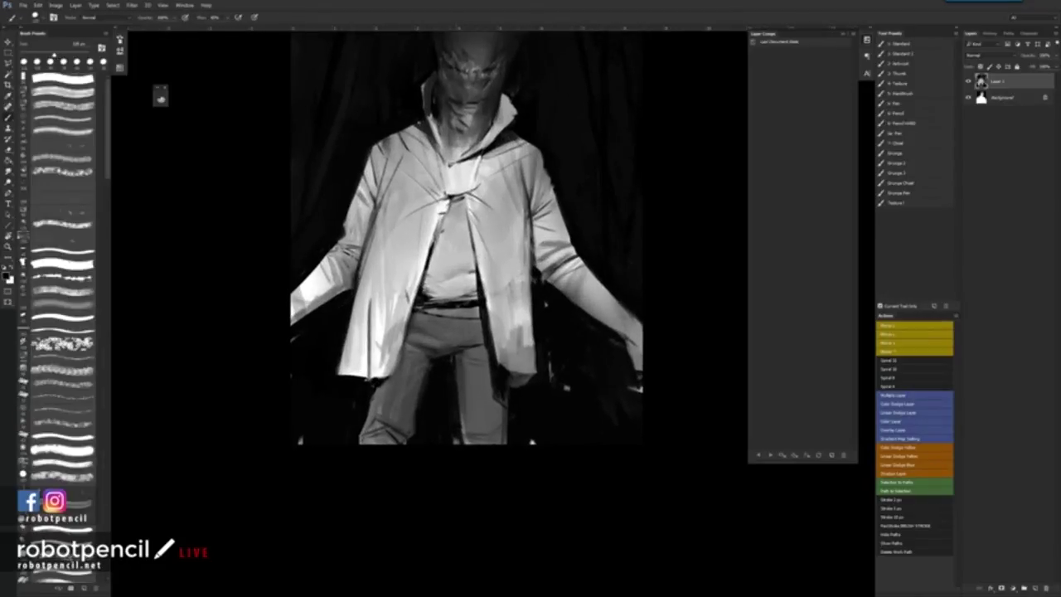
pyautogui.press('[')
pyautogui.press('[')
pyautogui.press('[')
pyautogui.press('x')
pyautogui.moveTo(437, 225); pyautogui.dragTo(389, 377)
pyautogui.press('[')
pyautogui.press('[')
pyautogui.press('[')
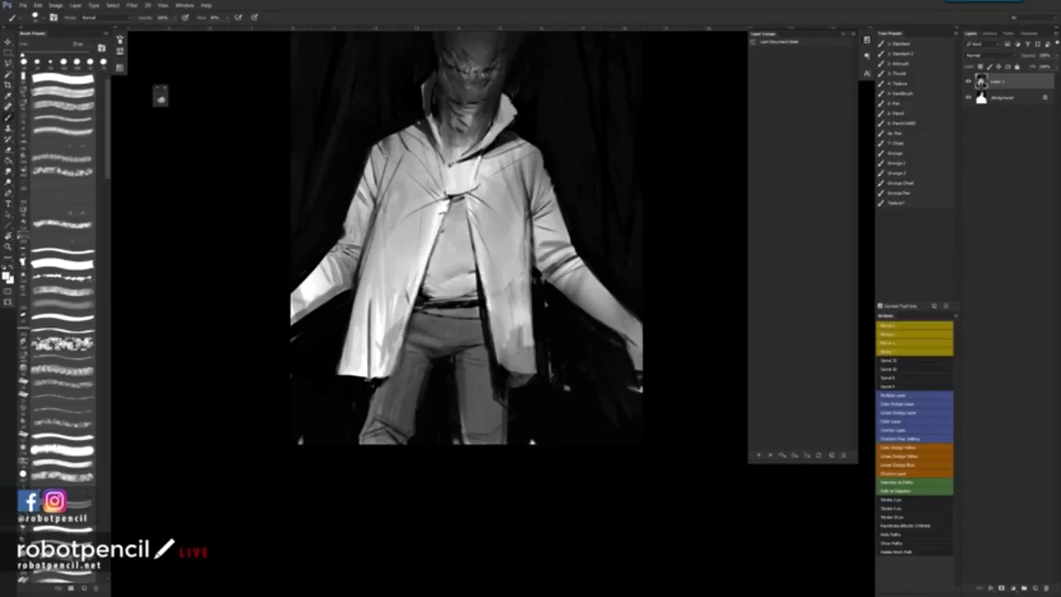
pyautogui.moveTo(410, 312); pyautogui.dragTo(396, 357)
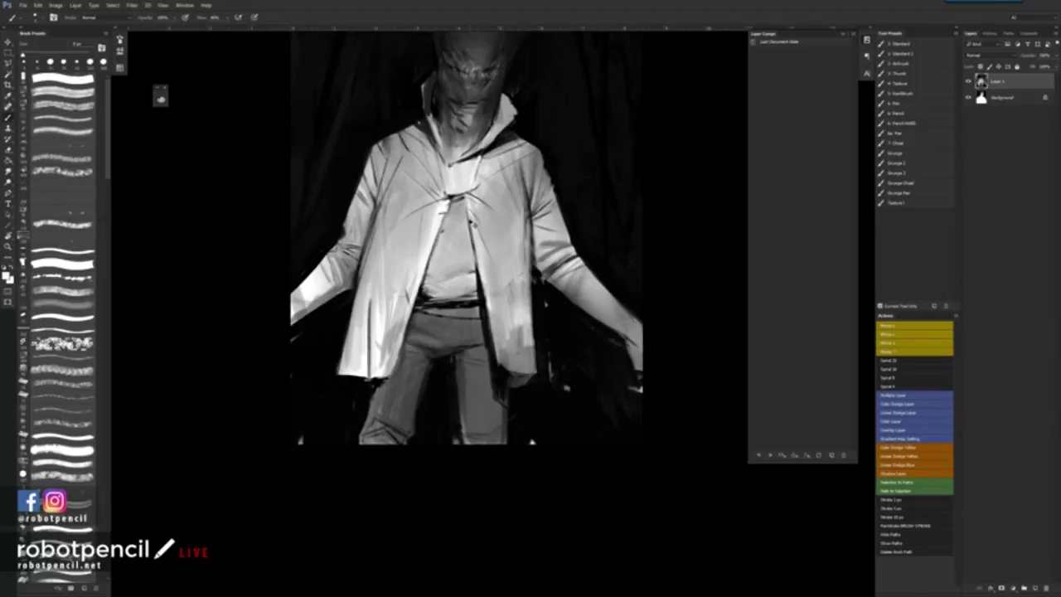
# Step: Create a new layer above the painted figure layer and ready the Brush tool
pyautogui.press('z')
pyautogui.keyDown('alt'); pyautogui.click(493, 324); pyautogui.keyUp('alt')
pyautogui.keyDown('alt'); pyautogui.click(493, 324); pyautogui.keyUp('alt')
pyautogui.click(495, 330)
pyautogui.click(495, 331)
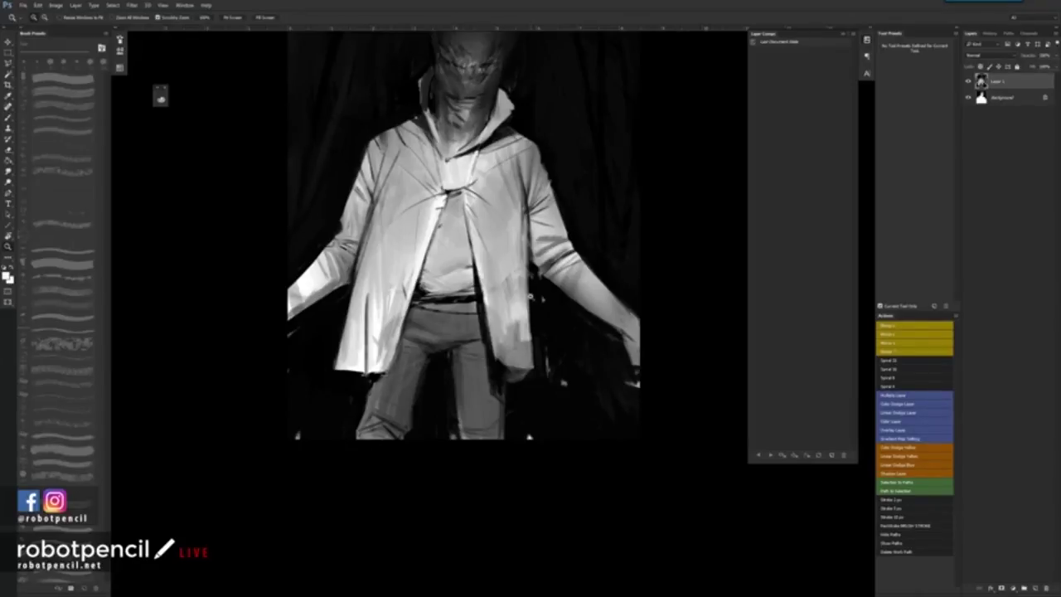
pyautogui.moveTo(539, 229); pyautogui.dragTo(563, 306)
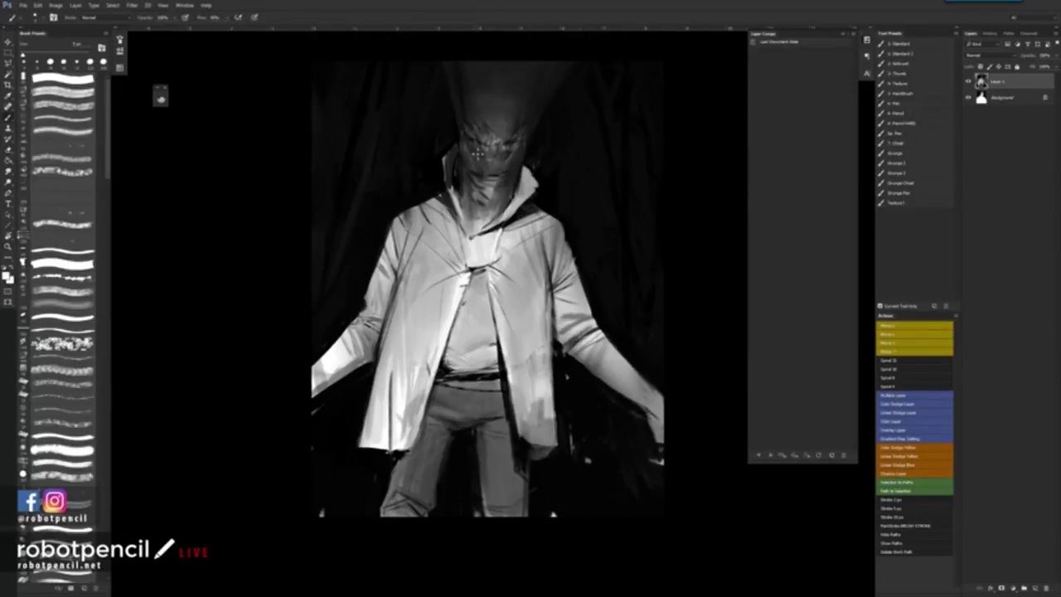
pyautogui.hotkey('ctrl', 'shift', 'alt', 'n')
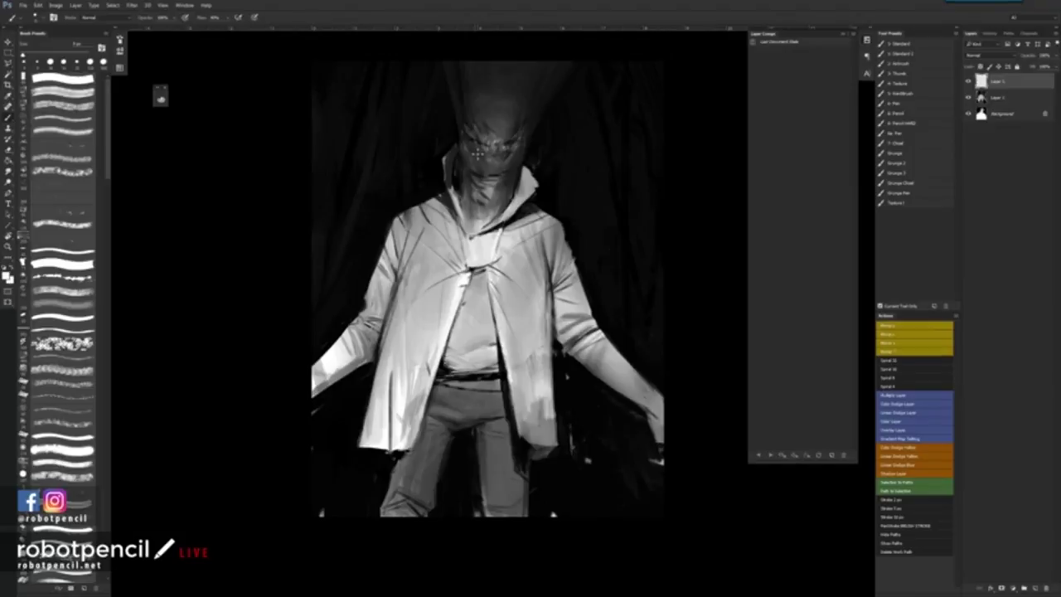
pyautogui.press('m')
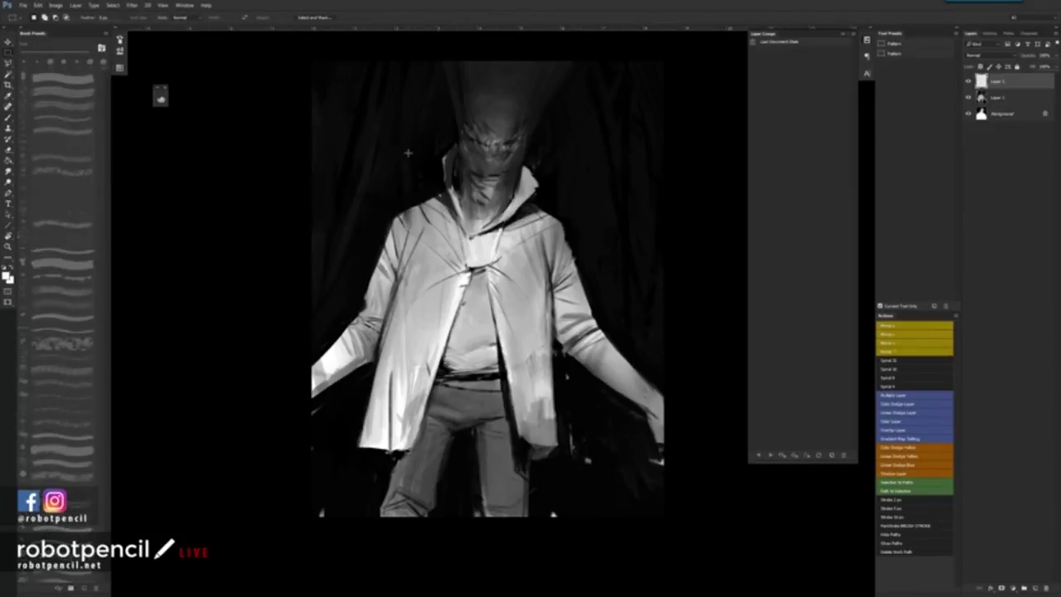
pyautogui.press('b')
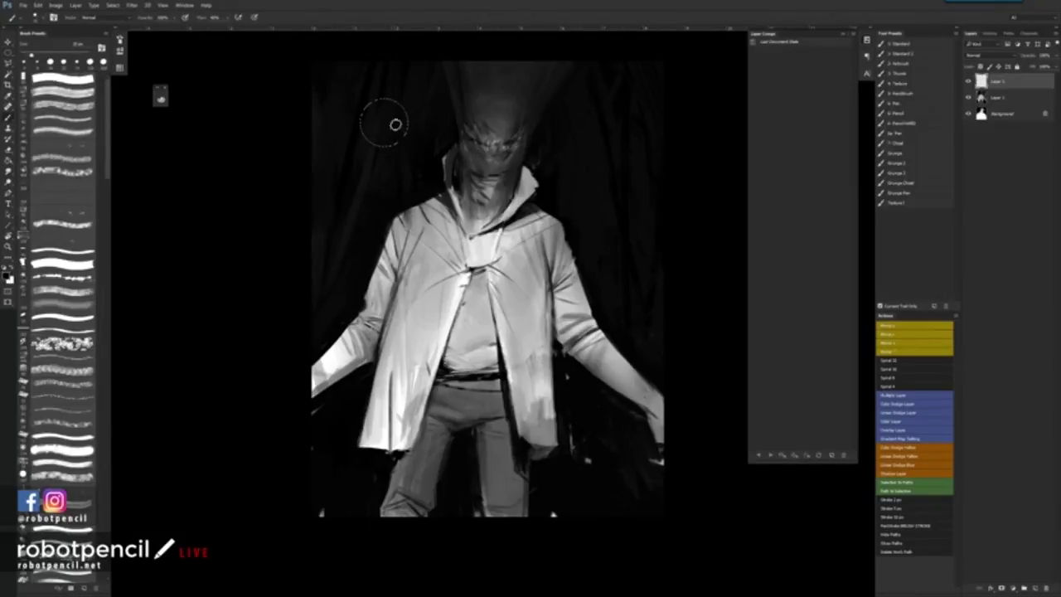
# Step: Fill the circular selection beside the head with dark grey, and deselect it
pyautogui.click(384, 123)
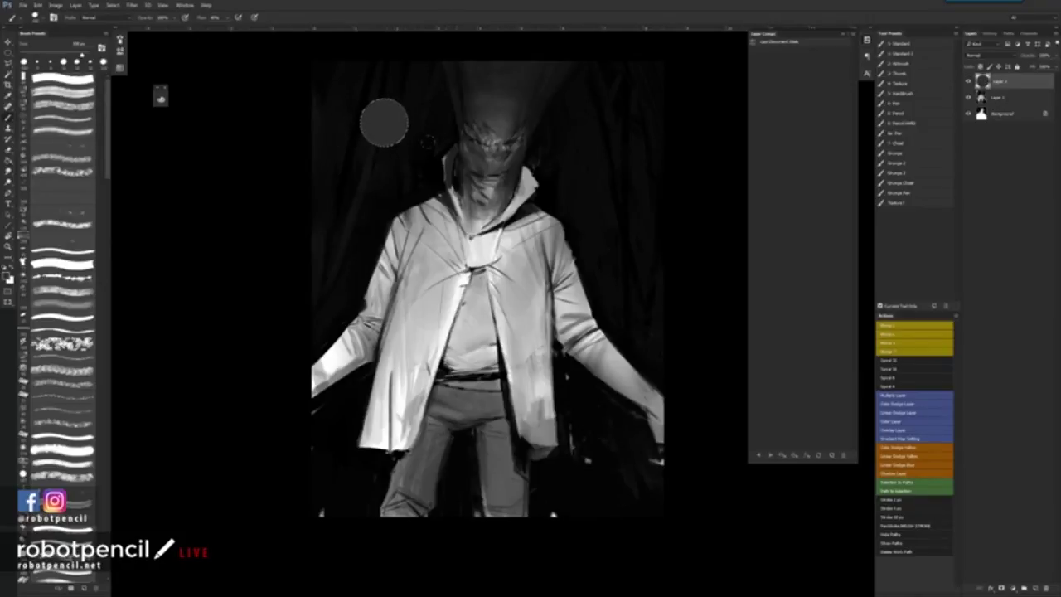
pyautogui.press('z')
pyautogui.click(417, 129)
pyautogui.moveTo(400, 135); pyautogui.dragTo(468, 197)
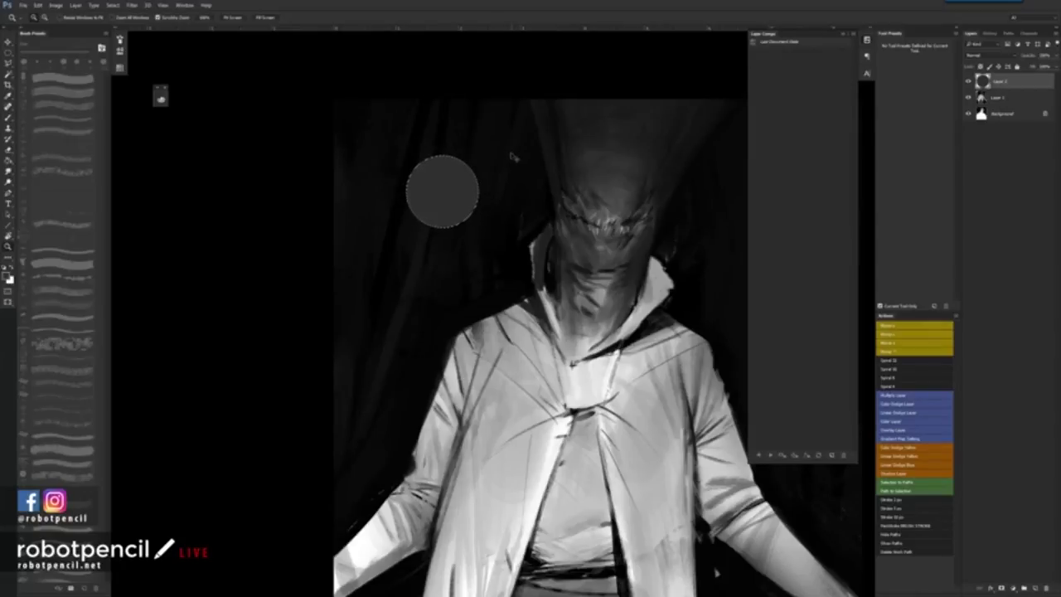
pyautogui.hotkey('ctrl', 'd')
# Step: Paint a dark diagonal band across the grey disc and a white dot at its center
pyautogui.press('b')
pyautogui.moveTo(409, 198)
pyautogui.mouseDown()
pyautogui.moveTo(484, 180)
pyautogui.moveTo(478, 191)
pyautogui.moveTo(426, 198)
pyautogui.moveTo(439, 191)
pyautogui.mouseUp()
pyautogui.press('x')
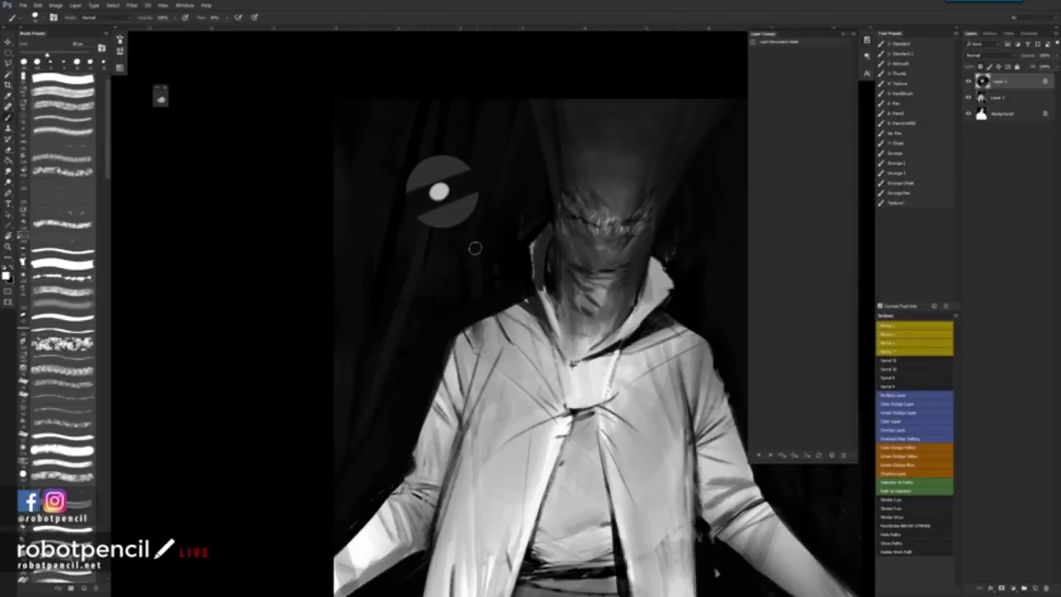
# Step: Create a new layer clipped to the disc layer, and paint the disc's right half white and its left half black
pyautogui.hotkey('ctrl', 'shift', 'alt', 'n')
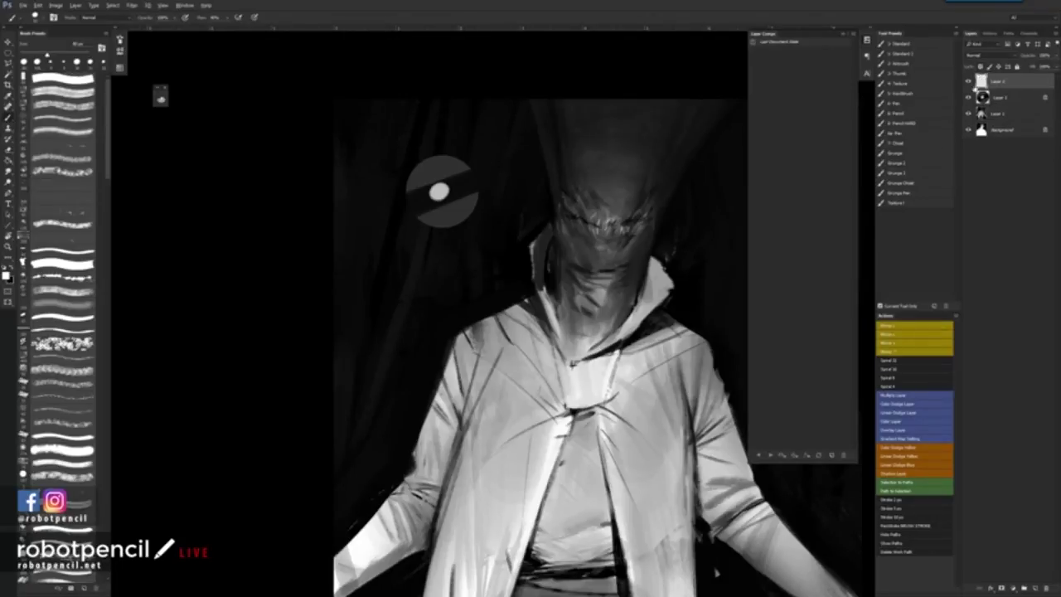
pyautogui.keyDown('alt'); pyautogui.click(998, 89); pyautogui.keyUp('alt')
pyautogui.moveTo(446, 153)
pyautogui.mouseDown()
pyautogui.moveTo(476, 196)
pyautogui.moveTo(466, 213)
pyautogui.moveTo(452, 166)
pyautogui.moveTo(461, 214)
pyautogui.moveTo(448, 166)
pyautogui.moveTo(453, 211)
pyautogui.mouseUp()
pyautogui.press('x')
pyautogui.moveTo(410, 173)
pyautogui.mouseDown()
pyautogui.moveTo(432, 232)
pyautogui.moveTo(420, 162)
pyautogui.moveTo(402, 178)
pyautogui.moveTo(422, 240)
pyautogui.moveTo(458, 229)
pyautogui.moveTo(470, 161)
pyautogui.mouseUp()
pyautogui.press('x')
pyautogui.press('x')
pyautogui.moveTo(412, 221)
pyautogui.mouseDown()
pyautogui.moveTo(434, 194)
pyautogui.moveTo(451, 235)
pyautogui.mouseUp()
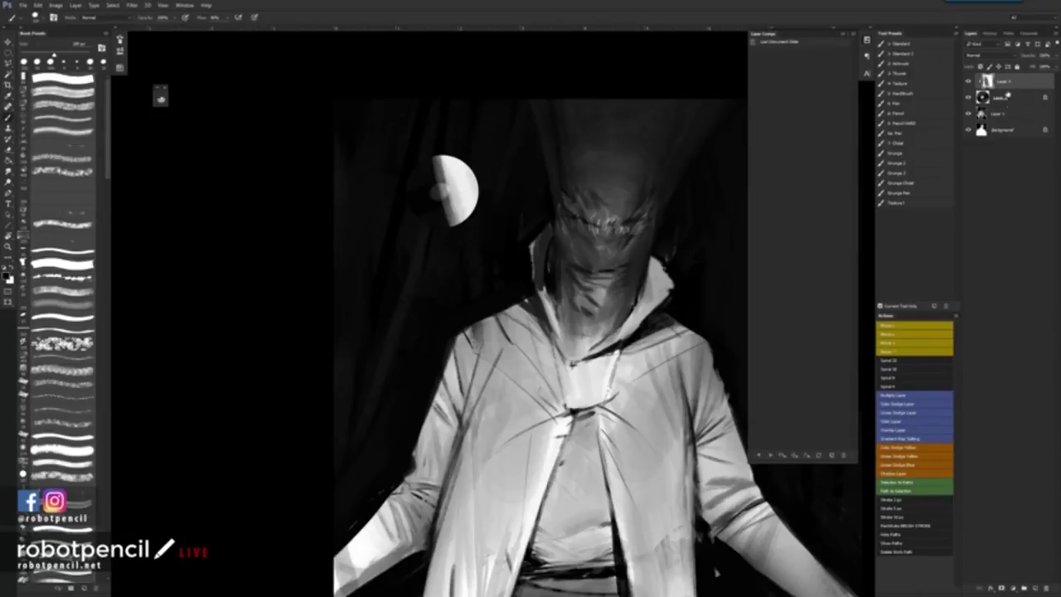
# Step: Reduce the clipped shading layer's fill, and blend its light and dark areas across the disc using the Brush and Smudge tools
pyautogui.moveTo(1032, 68); pyautogui.dragTo(1005, 75)
pyautogui.press('e')
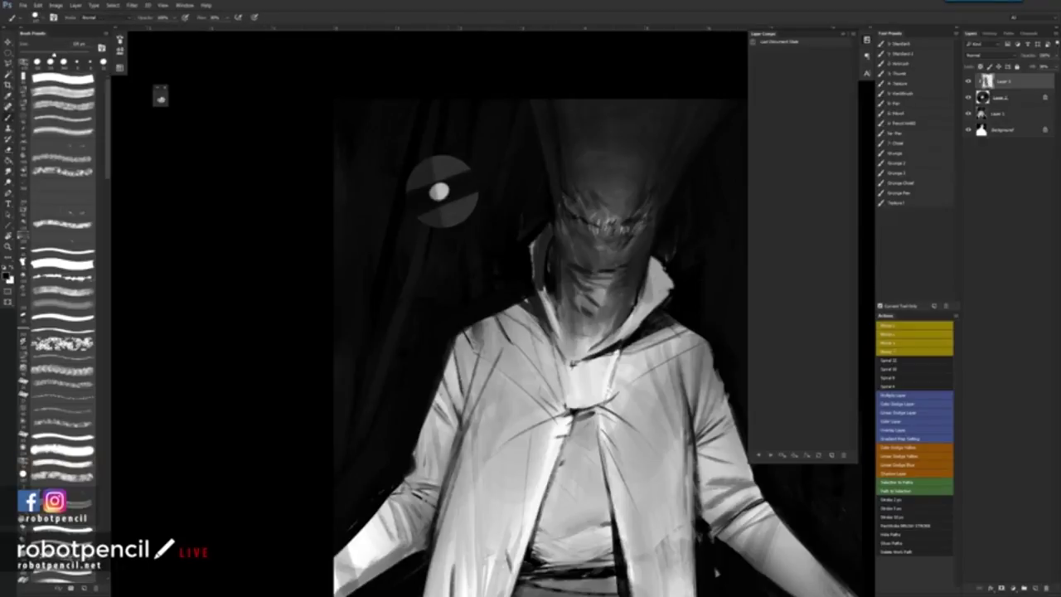
pyautogui.press('b')
pyautogui.moveTo(1031, 68)
pyautogui.mouseDown()
pyautogui.moveTo(1020, 69)
pyautogui.moveTo(1038, 69)
pyautogui.mouseUp()
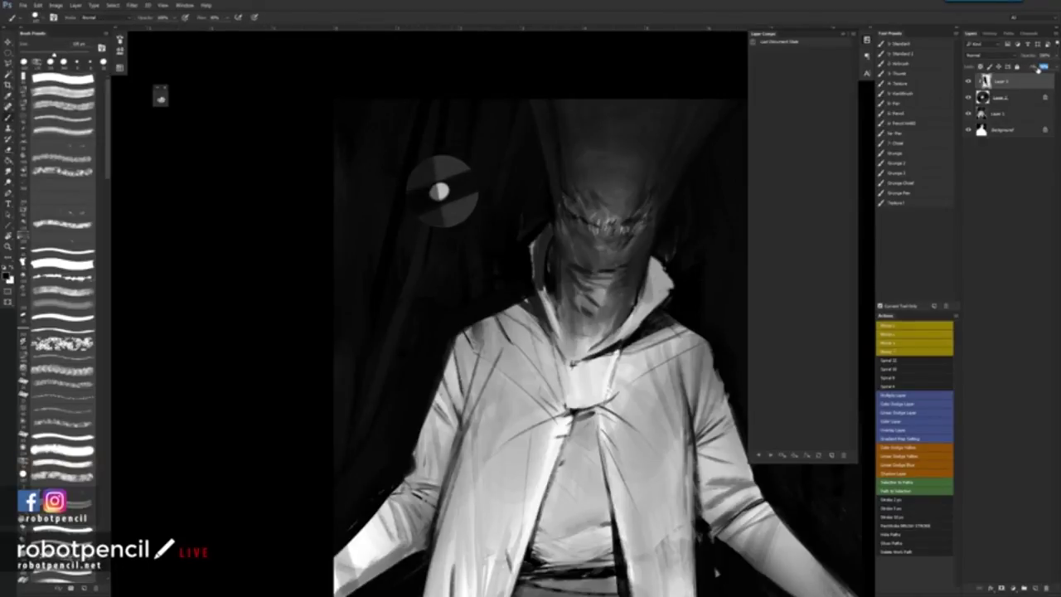
pyautogui.press('r')
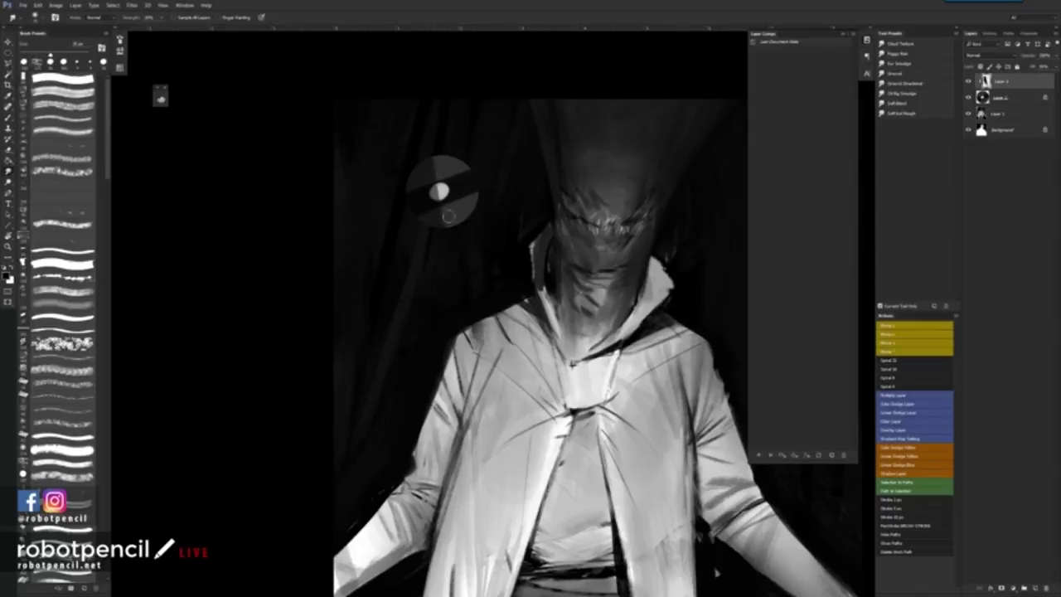
pyautogui.press('b')
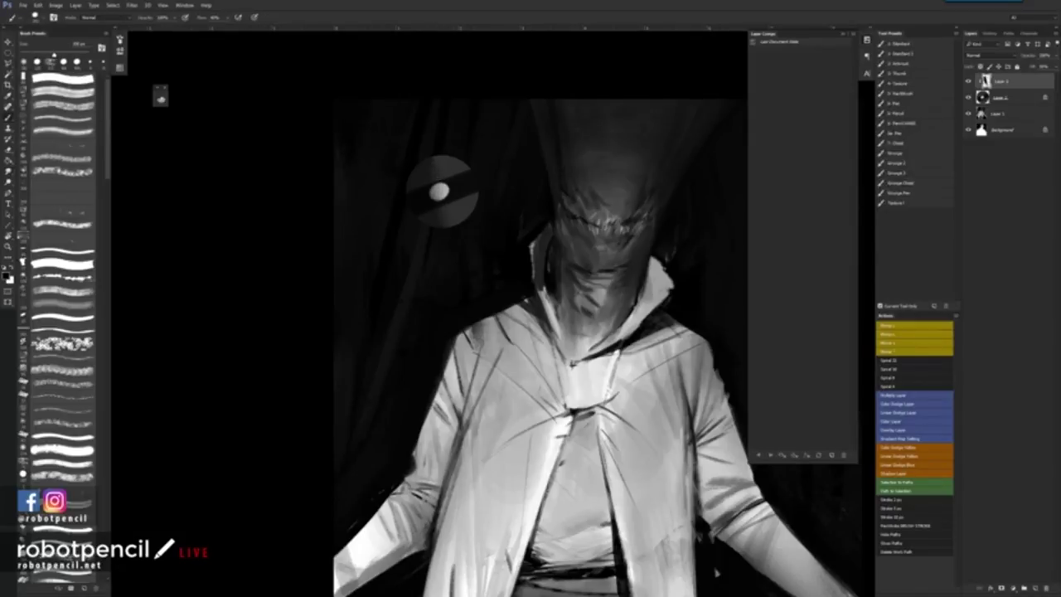
pyautogui.press('r')
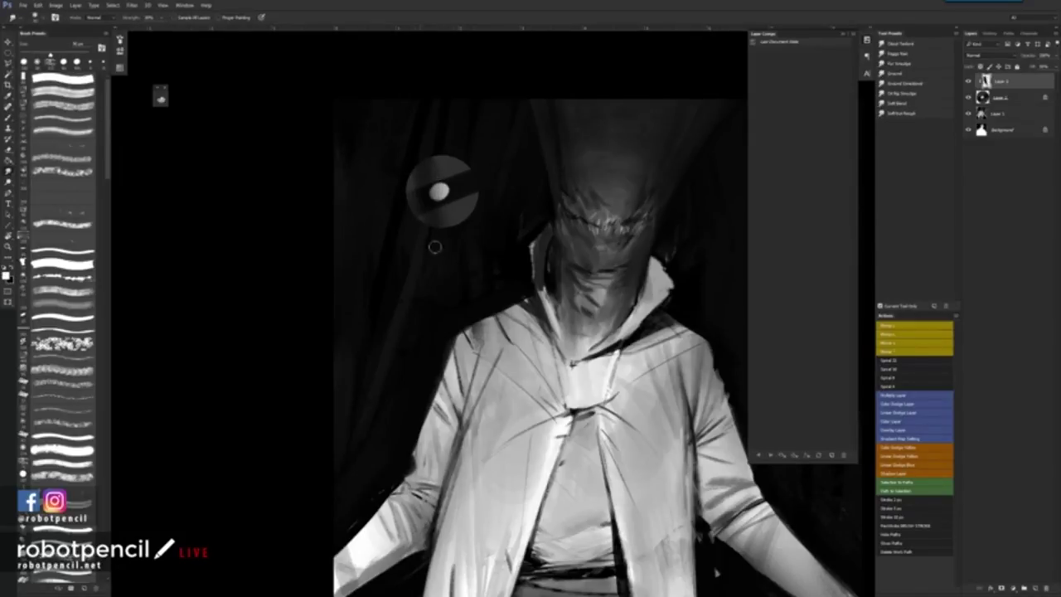
# Step: Create a new top layer, undo trial strokes made with a smaller brush on the disc's right side, and hide the layer
pyautogui.hotkey('ctrl', 'shift', 'alt', 'n')
pyautogui.press('b')
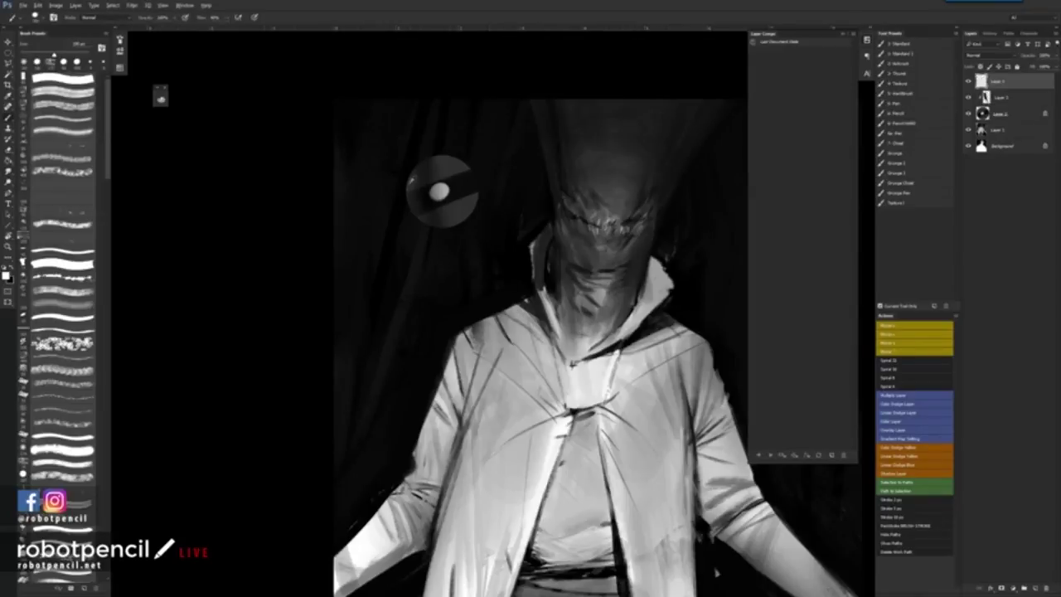
pyautogui.press('[')
pyautogui.press('[')
pyautogui.press('[')
pyautogui.moveTo(457, 168)
pyautogui.mouseDown()
pyautogui.moveTo(467, 213)
pyautogui.moveTo(463, 177)
pyautogui.mouseUp()
pyautogui.hotkey('ctrl', 'z')
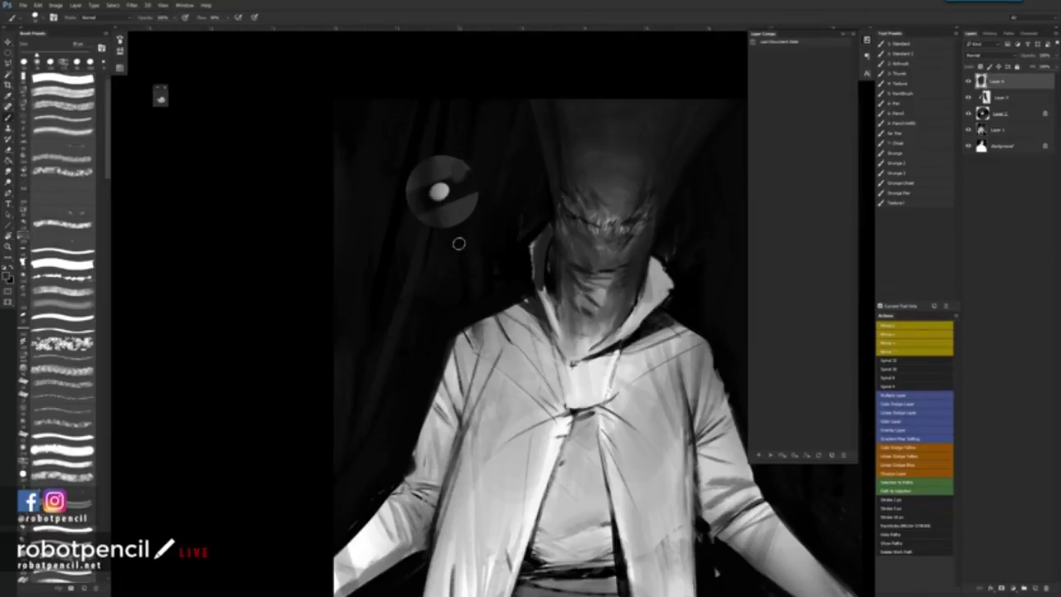
pyautogui.hotkey('ctrl', 'z')
pyautogui.click(968, 81)
# Step: On the clipped shading layer, lighten the disc's right half with a larger white brush, and soften it with the Smudge tool
pyautogui.click(1005, 98)
pyautogui.press('e')
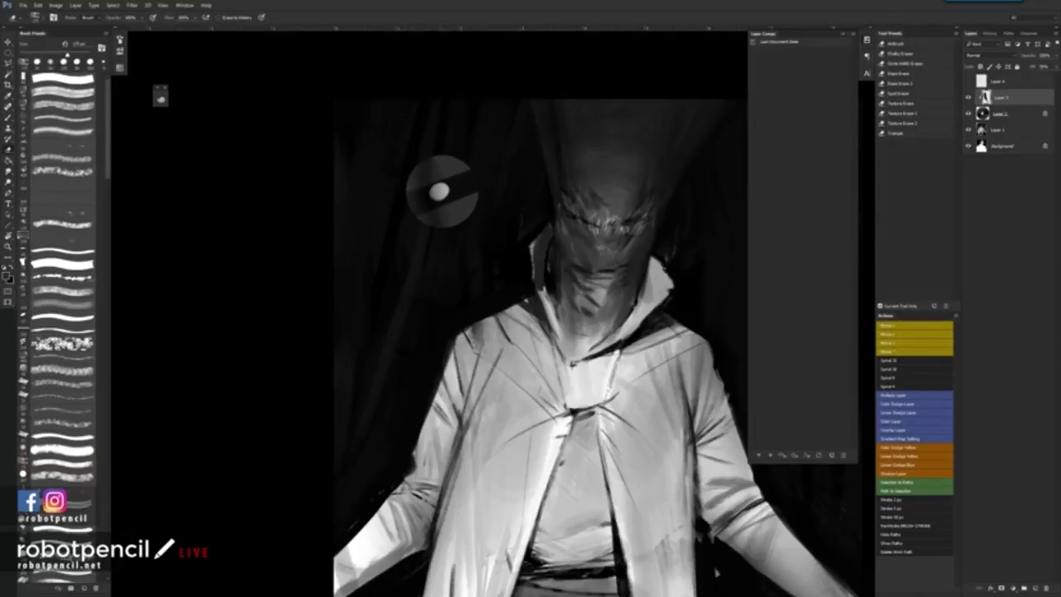
pyautogui.press('b')
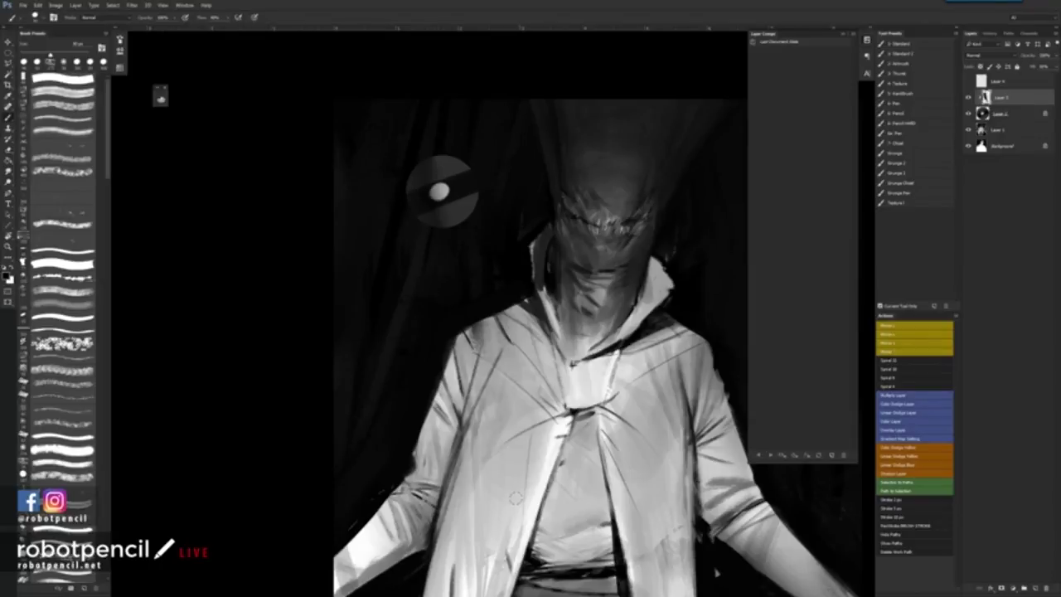
pyautogui.press('x')
pyautogui.press(']')
pyautogui.press(']')
pyautogui.moveTo(464, 159)
pyautogui.mouseDown()
pyautogui.moveTo(454, 140)
pyautogui.moveTo(460, 221)
pyautogui.mouseUp()
pyautogui.moveTo(446, 149); pyautogui.dragTo(454, 241)
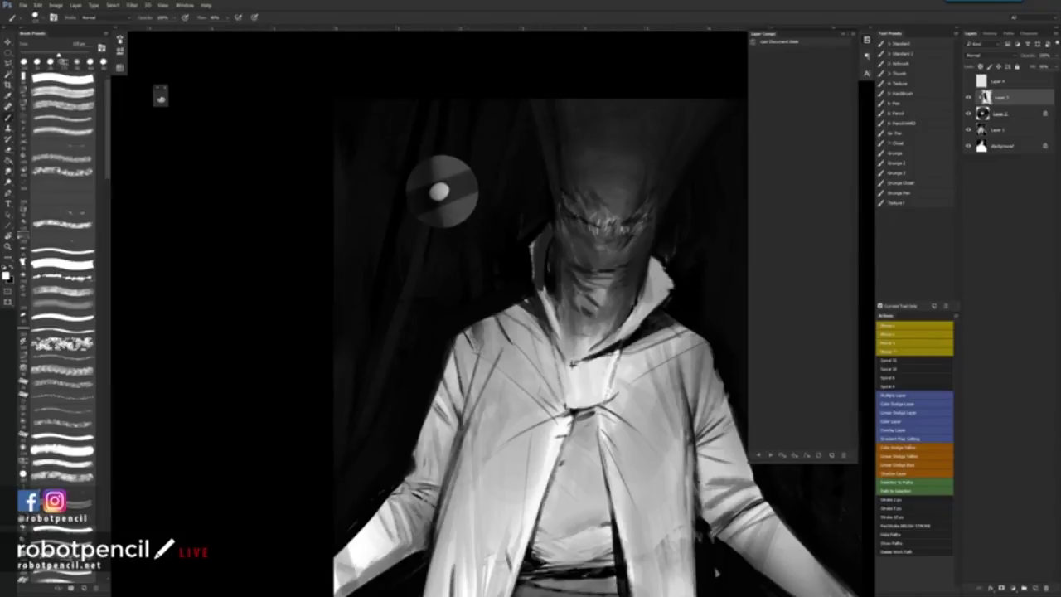
pyautogui.press('r')
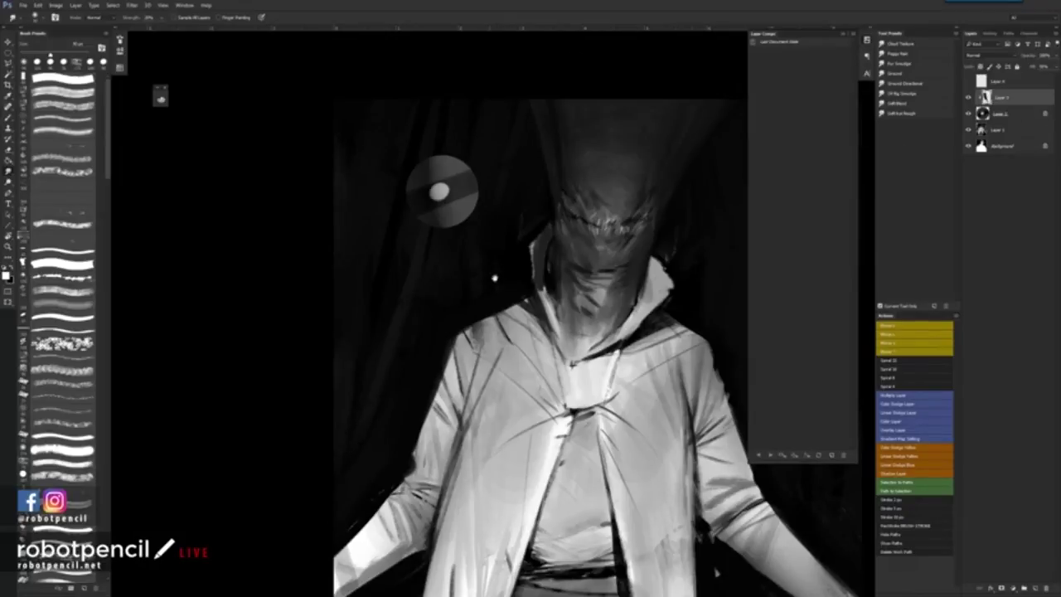
# Step: Choose a dark red, create a new layer, and paint a solid red oval below the grey disc
pyautogui.moveTo(492, 279); pyautogui.dragTo(447, 178)
pyautogui.press('b')
pyautogui.click(161, 98)
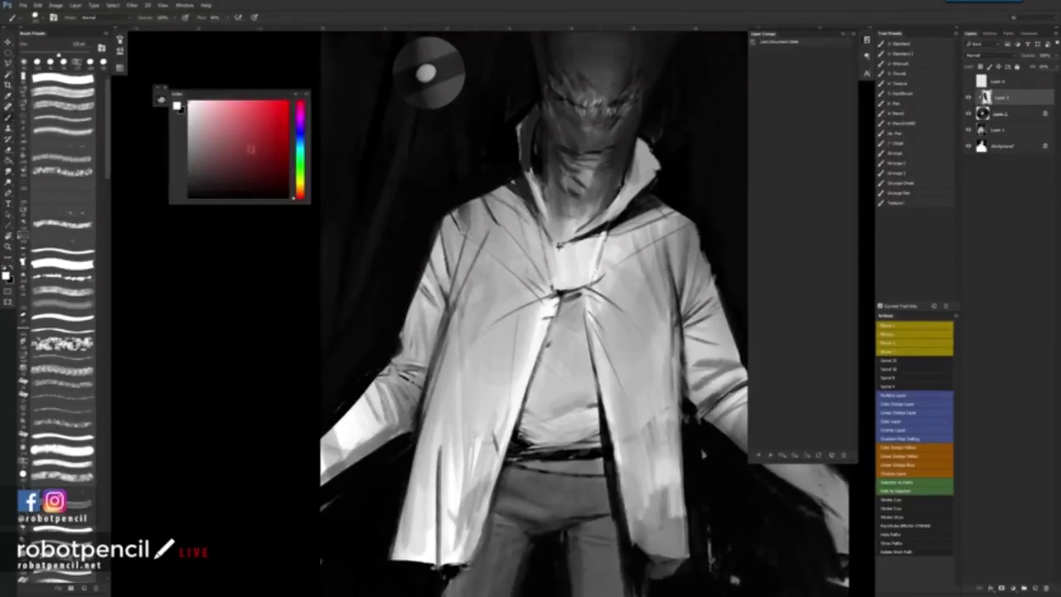
pyautogui.moveTo(252, 150); pyautogui.dragTo(243, 114)
pyautogui.click(263, 140)
pyautogui.hotkey('ctrl', 'shift', 'alt', 'n')
pyautogui.moveTo(415, 149)
pyautogui.mouseDown()
pyautogui.moveTo(418, 186)
pyautogui.moveTo(381, 162)
pyautogui.moveTo(406, 203)
pyautogui.mouseUp()
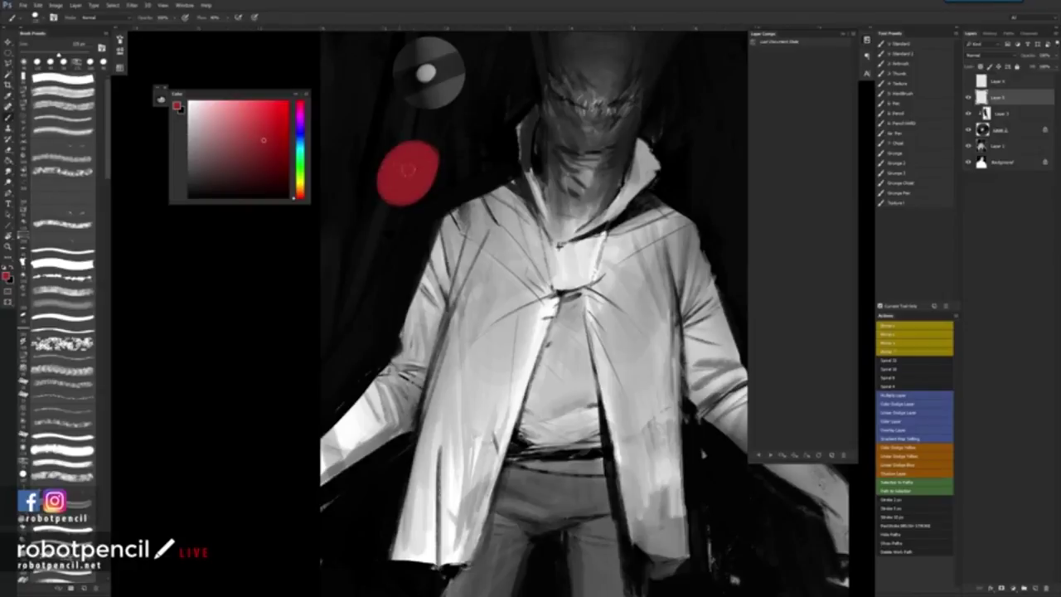
# Step: Try bright yellow and pale yellow light strokes on the right side of the red oval, undoing each one
pyautogui.moveTo(299, 200); pyautogui.dragTo(299, 182)
pyautogui.click(284, 116)
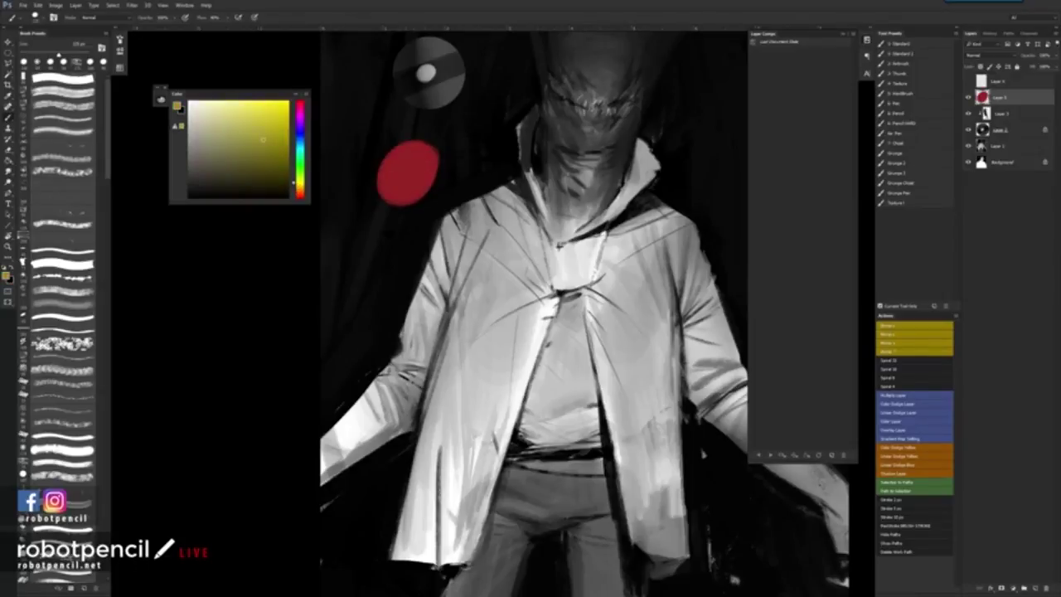
pyautogui.moveTo(427, 149); pyautogui.dragTo(428, 196)
pyautogui.hotkey('ctrl', 'z')
pyautogui.moveTo(427, 148); pyautogui.dragTo(423, 196)
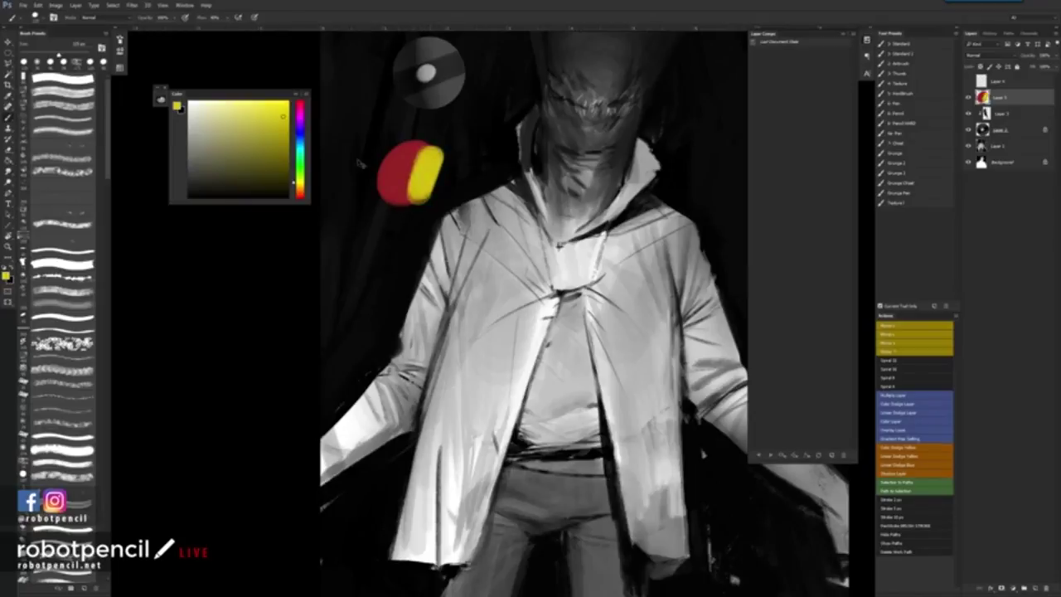
pyautogui.hotkey('ctrl', 'z')
pyautogui.moveTo(523, 104)
pyautogui.mouseDown()
pyautogui.moveTo(489, 109)
pyautogui.moveTo(497, 153)
pyautogui.moveTo(522, 107)
pyautogui.mouseUp()
pyautogui.hotkey('ctrl', 'z')
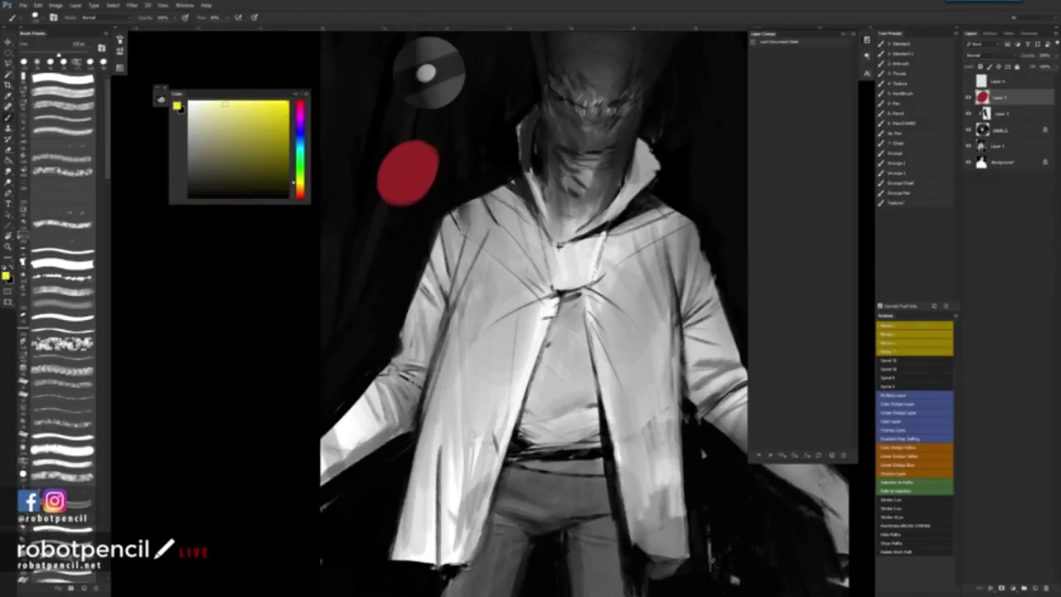
pyautogui.click(221, 100)
pyautogui.moveTo(433, 149); pyautogui.dragTo(435, 170)
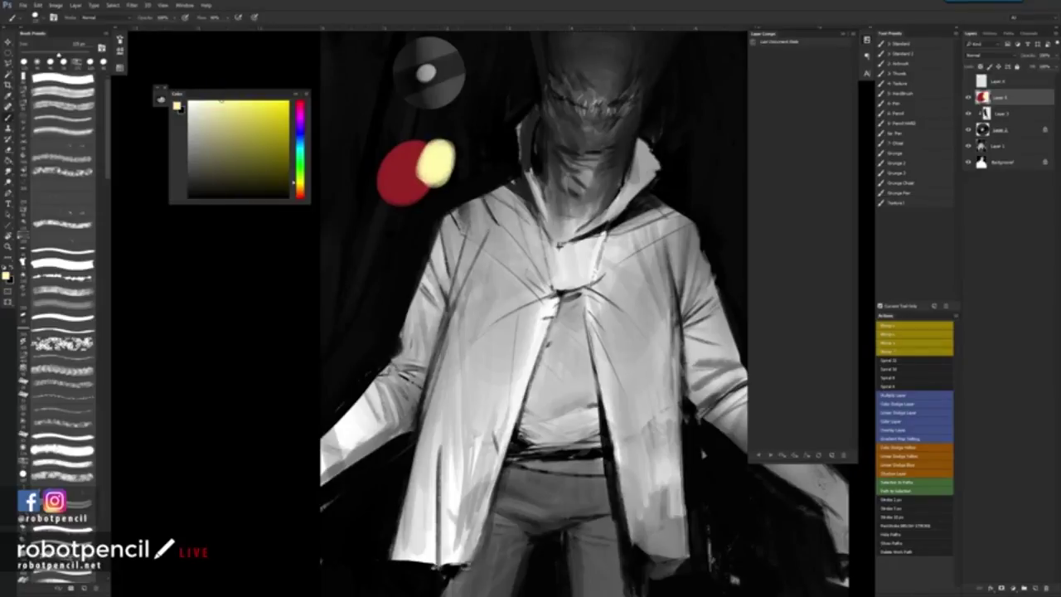
pyautogui.hotkey('ctrl', 'z')
# Step: Try painting saturated blue over the red oval, and undo it
pyautogui.click(299, 140)
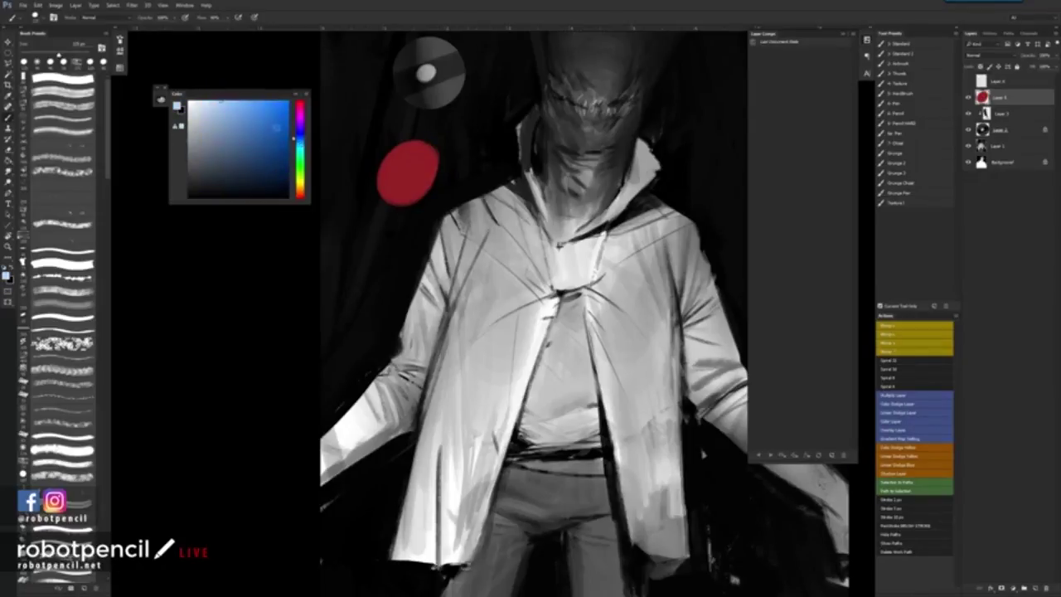
pyautogui.click(276, 124)
pyautogui.moveTo(423, 159)
pyautogui.mouseDown()
pyautogui.moveTo(428, 176)
pyautogui.moveTo(395, 178)
pyautogui.moveTo(380, 207)
pyautogui.mouseUp()
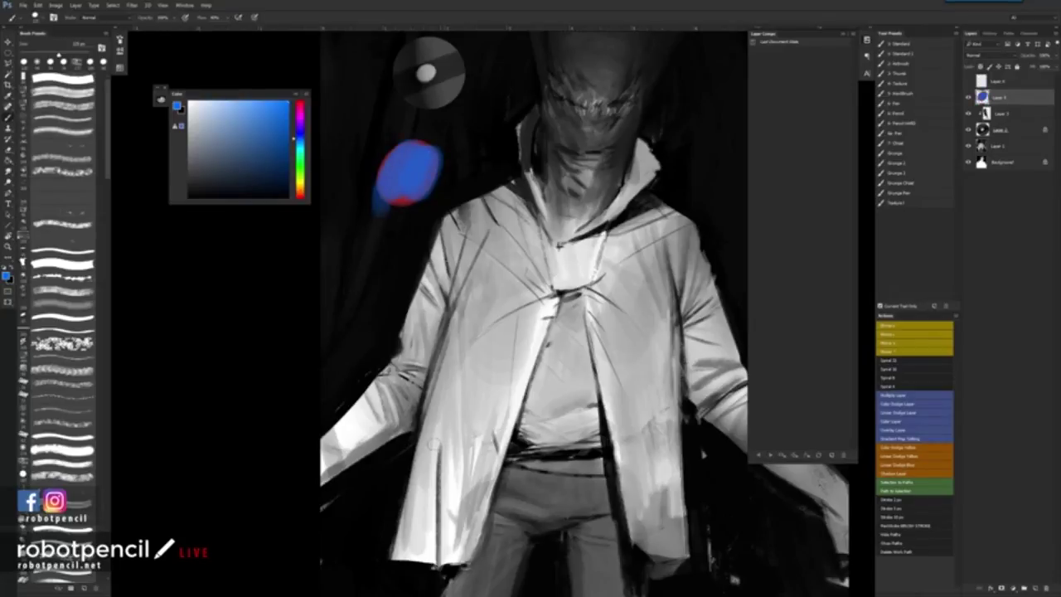
pyautogui.hotkey('ctrl', 'z')
pyautogui.hotkey('ctrl', 'z')
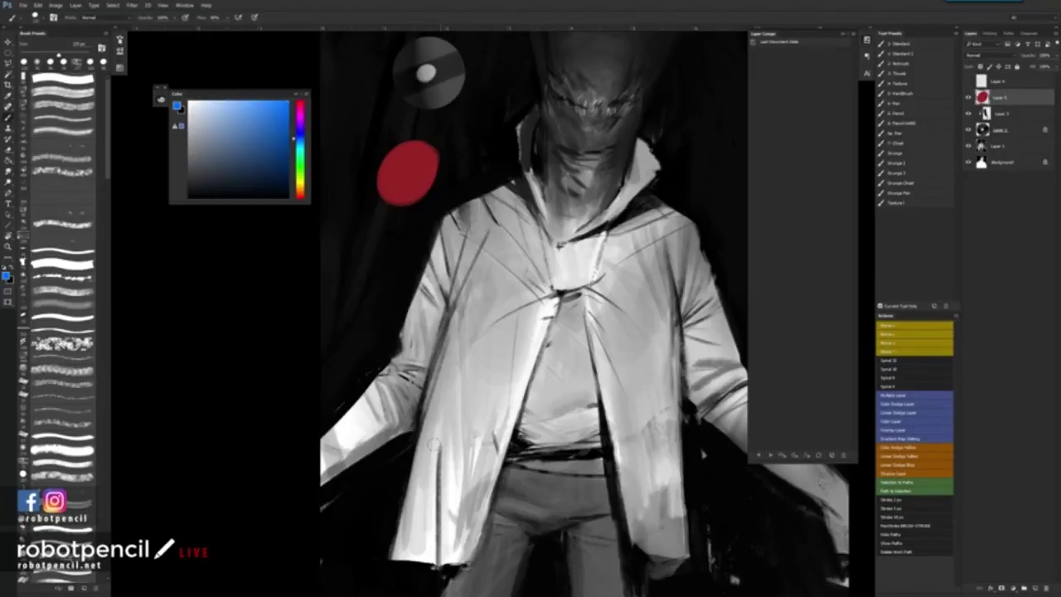
# Step: Choose a very pale yellow-green, and undo a trial stroke of it across the red oval
pyautogui.click(301, 177)
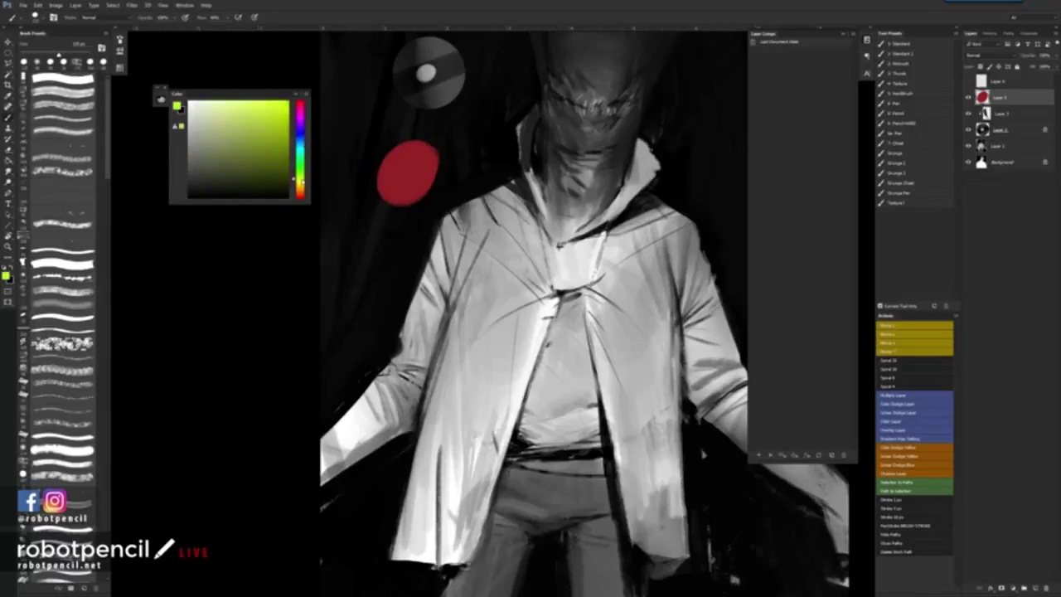
pyautogui.click(205, 100)
pyautogui.moveTo(420, 157); pyautogui.dragTo(429, 179)
pyautogui.hotkey('ctrl', 'z')
# Step: Create a new Hard Light layer, paint the pale color down the red oval's right half, and reduce the layer's fill
pyautogui.click(1031, 588)
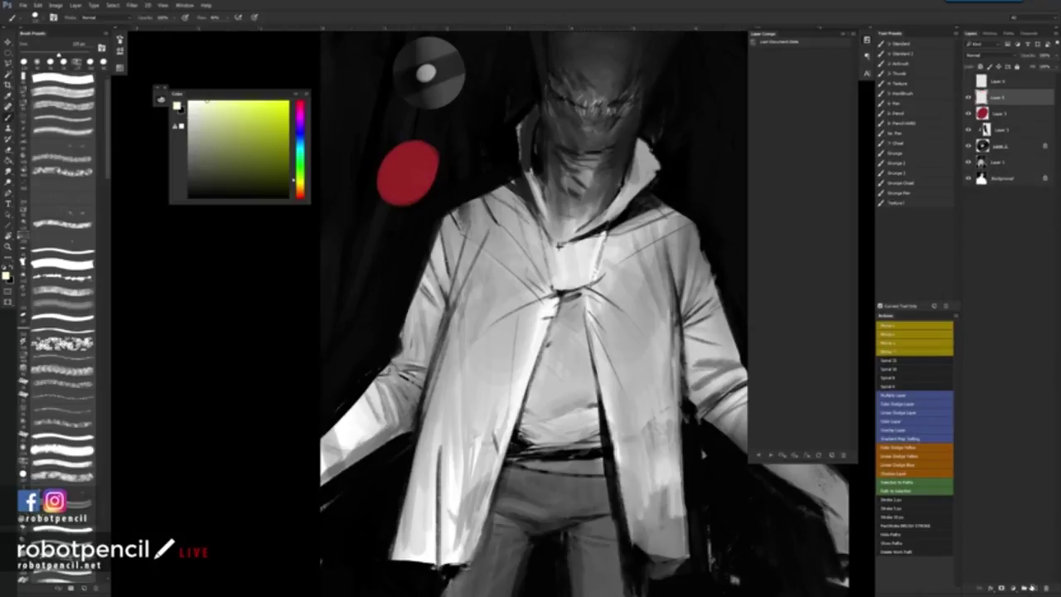
pyautogui.click(1004, 55)
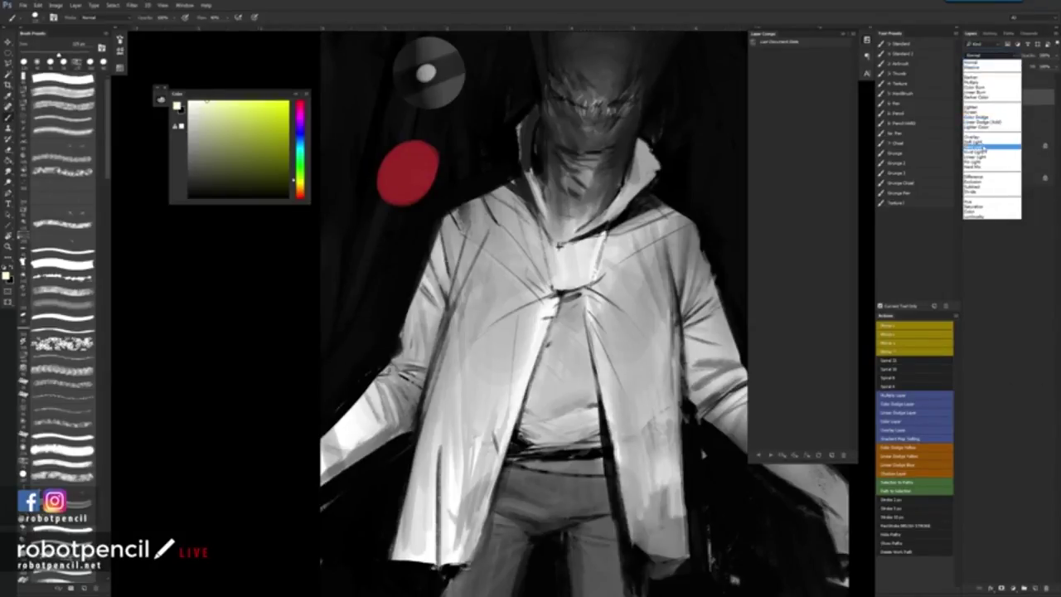
pyautogui.click(983, 148)
pyautogui.moveTo(430, 158); pyautogui.dragTo(411, 191)
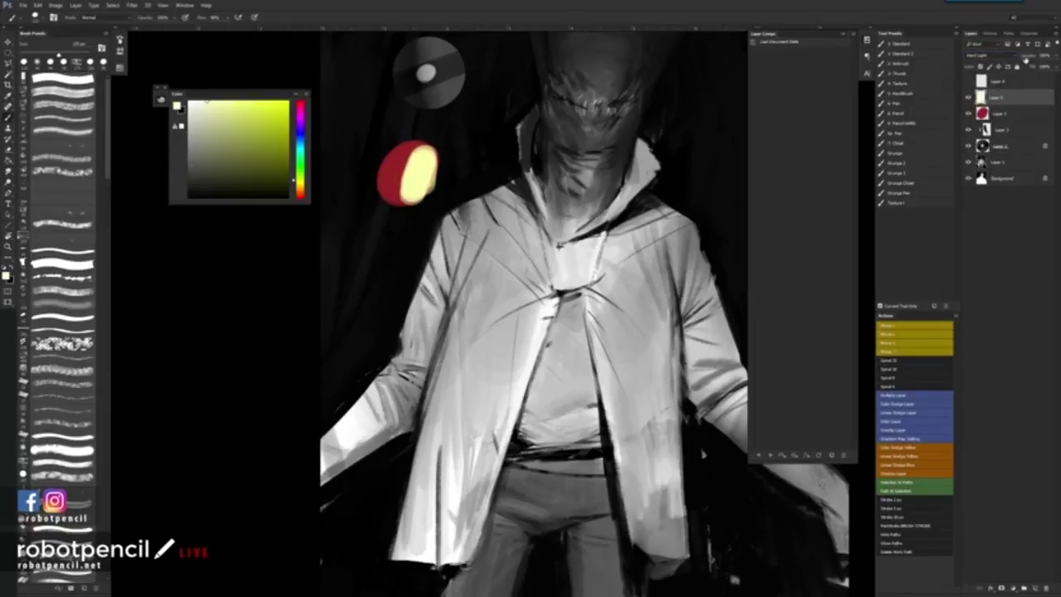
pyautogui.moveTo(1032, 66); pyautogui.dragTo(1016, 71)
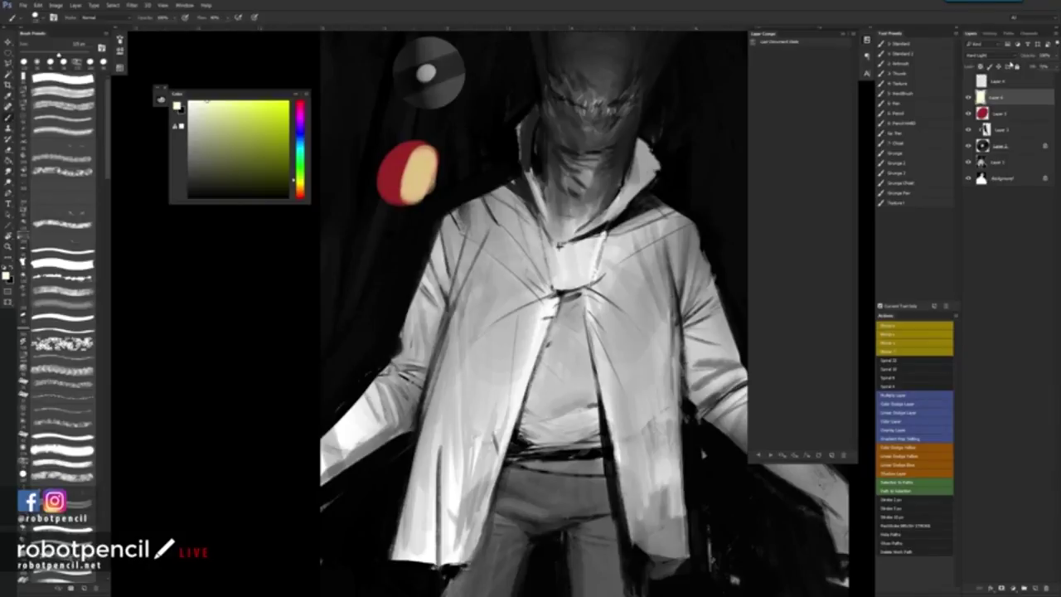
# Step: Add another empty layer, and paint blue down the red oval's left edge on the Hard Light layer with a smaller brush
pyautogui.keyDown('shift'); pyautogui.click(1007, 116); pyautogui.keyUp('shift')
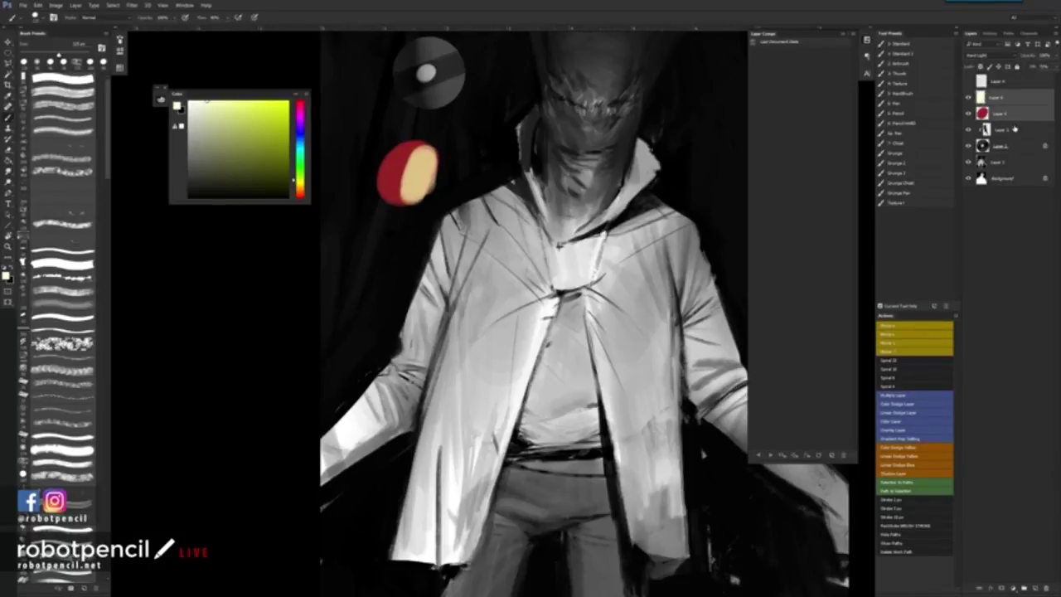
pyautogui.click(1032, 589)
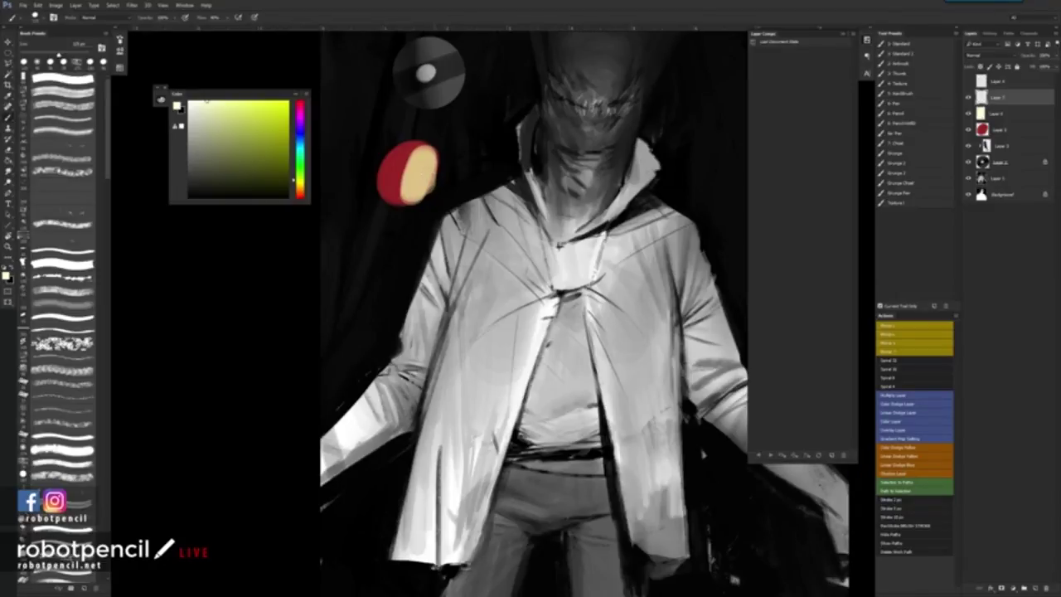
pyautogui.click(1023, 113)
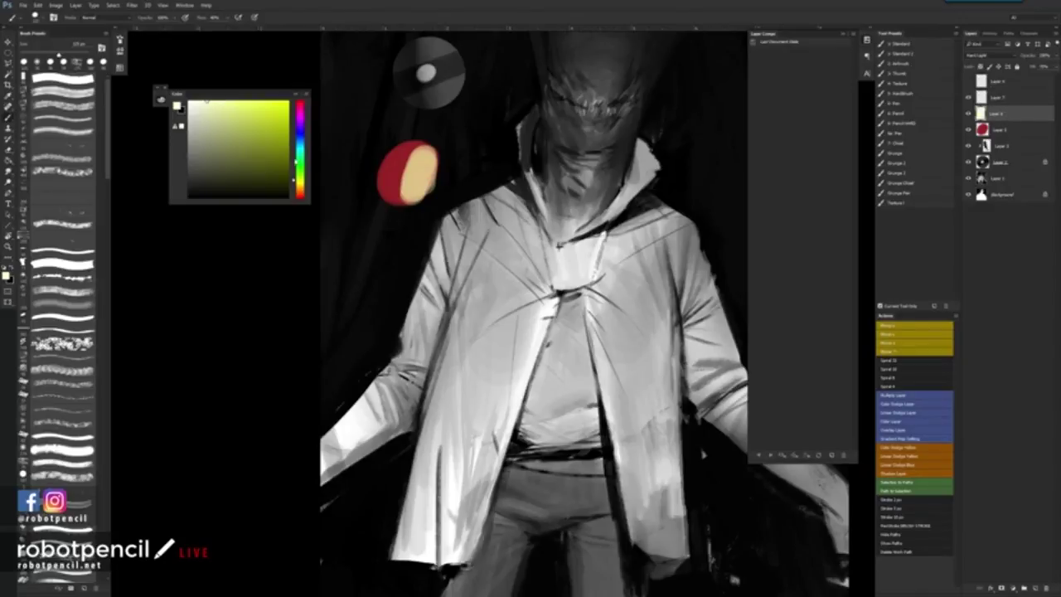
pyautogui.moveTo(299, 151); pyautogui.dragTo(287, 123)
pyautogui.press('[')
pyautogui.press('[')
pyautogui.press('[')
pyautogui.press('[')
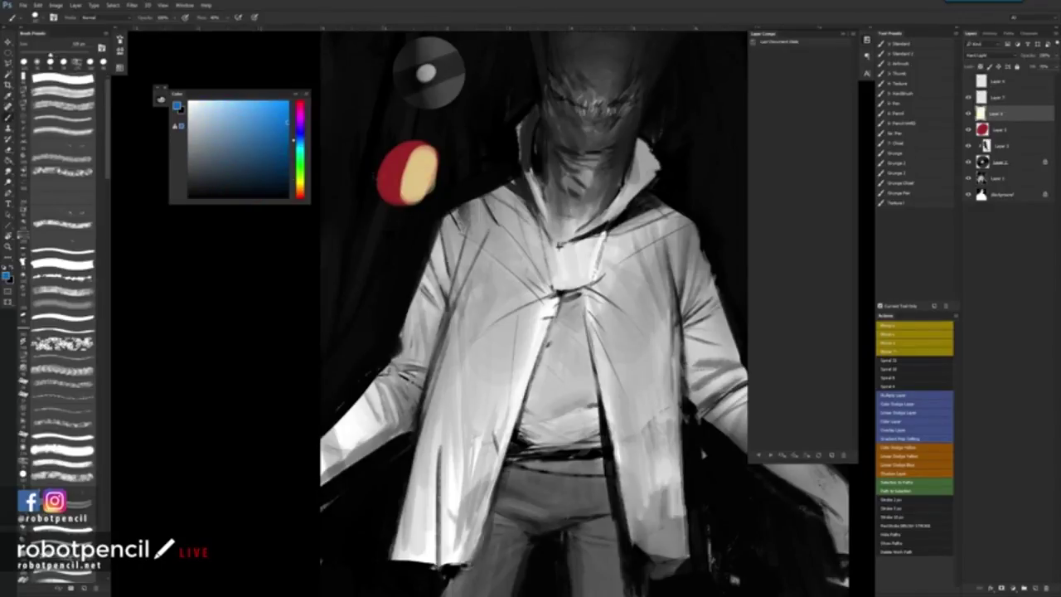
pyautogui.moveTo(385, 167); pyautogui.dragTo(386, 199)
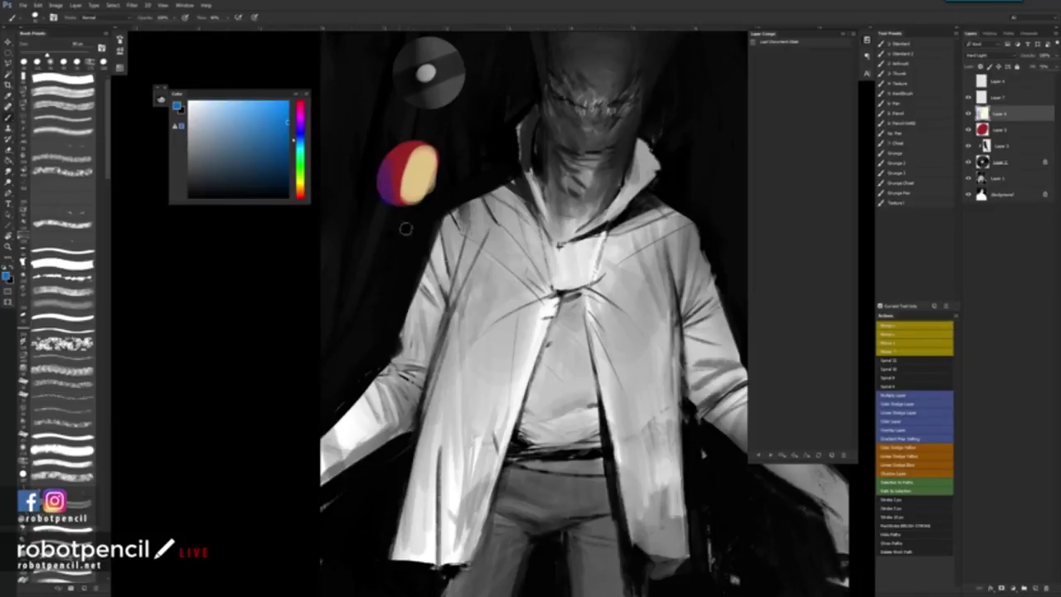
# Step: Fill the empty layer above the Hard Light layer with black, and set its blend mode to Color
pyautogui.click(998, 104)
pyautogui.press('g')
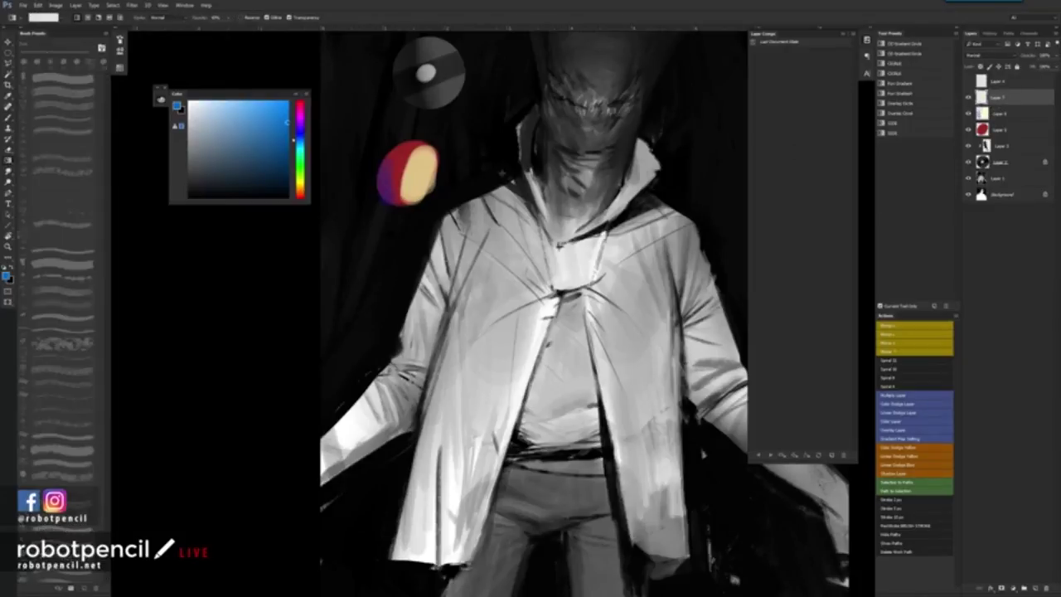
pyautogui.hotkey('shift', 'g')
pyautogui.press('d')
pyautogui.click(596, 148)
pyautogui.click(431, 232)
pyautogui.click(991, 54)
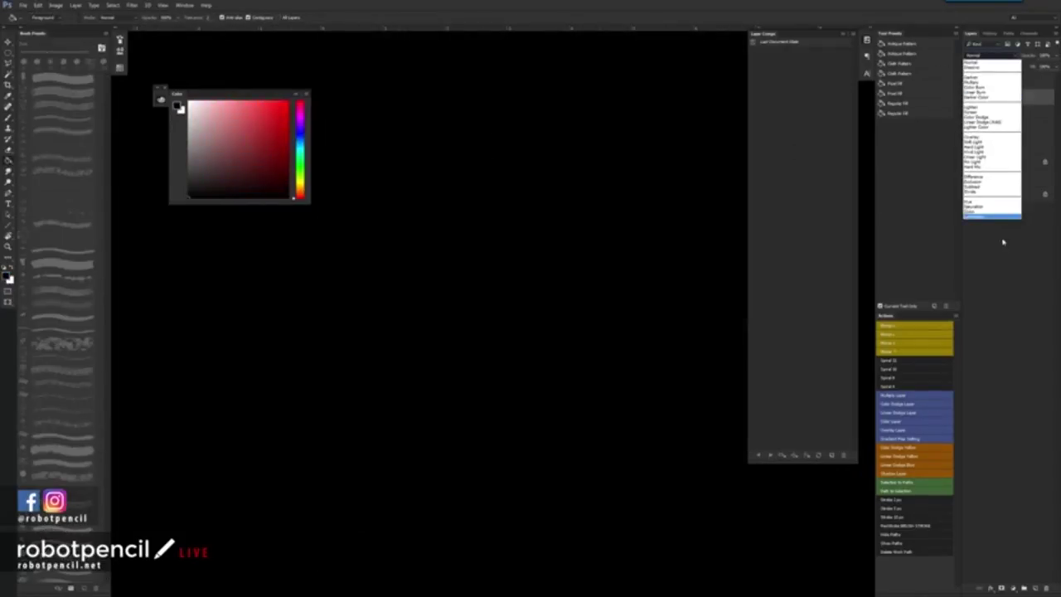
pyautogui.click(991, 207)
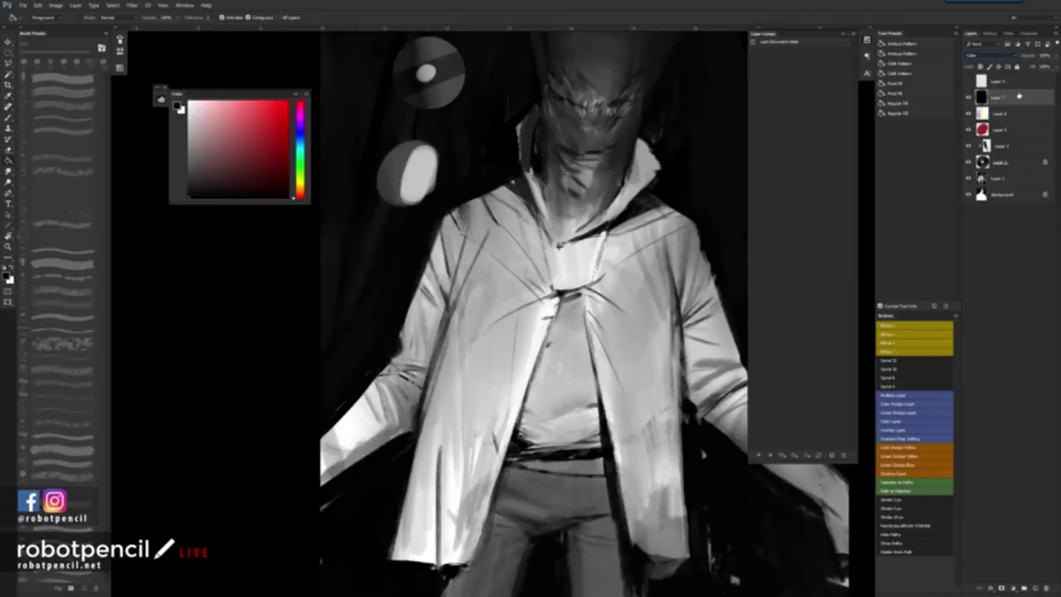
# Step: On the Hard Light layer, paint light blue along the oval's lower-left edge with a smaller brush, and smudge it in
pyautogui.click(1005, 114)
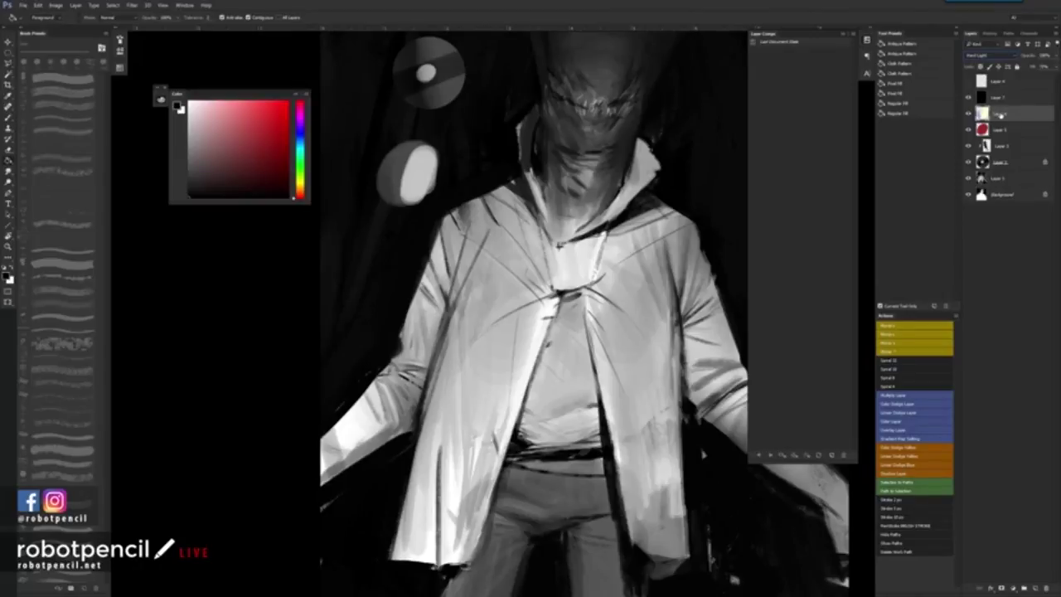
pyautogui.press('b')
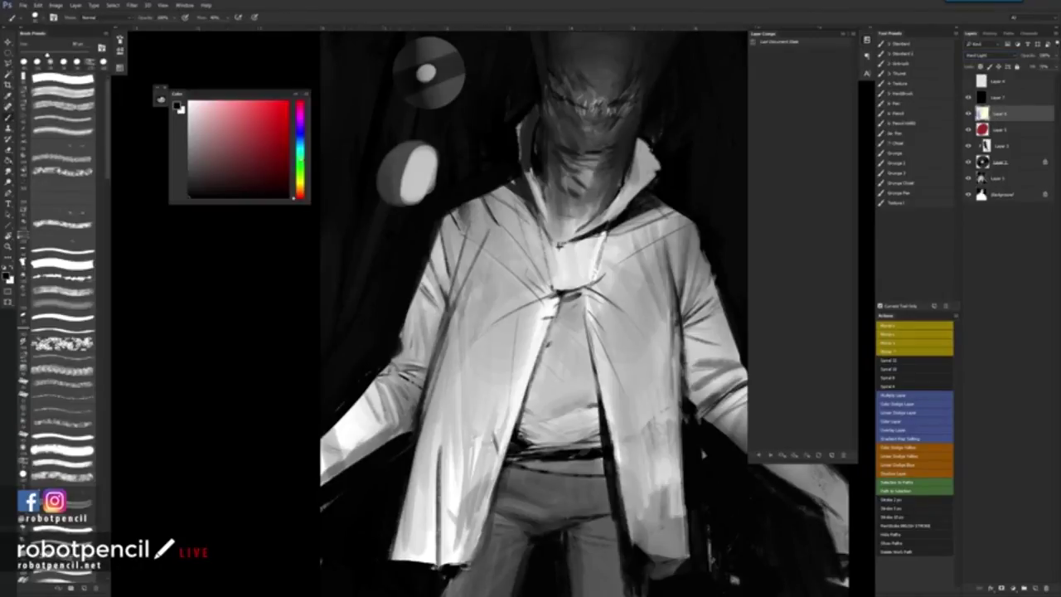
pyautogui.moveTo(302, 160); pyautogui.dragTo(300, 141)
pyautogui.click(231, 110)
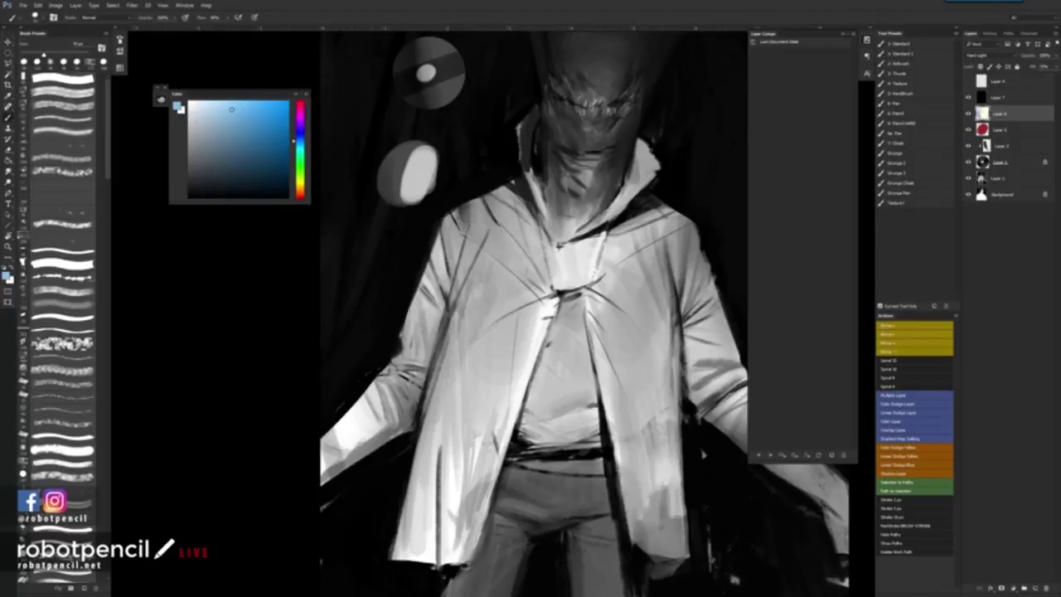
pyautogui.press('[')
pyautogui.moveTo(385, 195)
pyautogui.mouseDown()
pyautogui.moveTo(385, 168)
pyautogui.moveTo(388, 196)
pyautogui.mouseUp()
pyautogui.press('r')
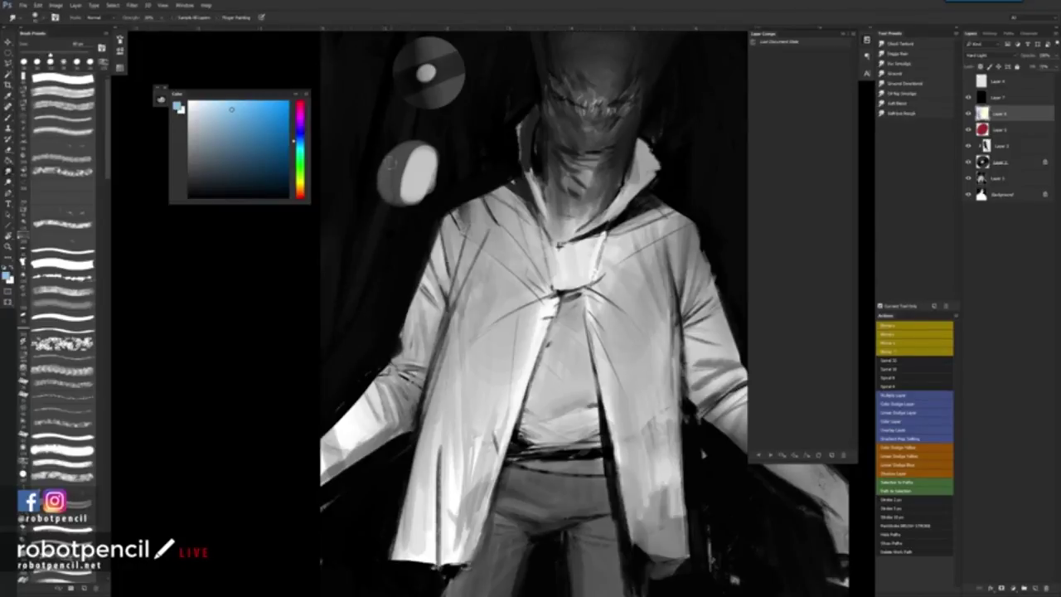
pyautogui.press('b')
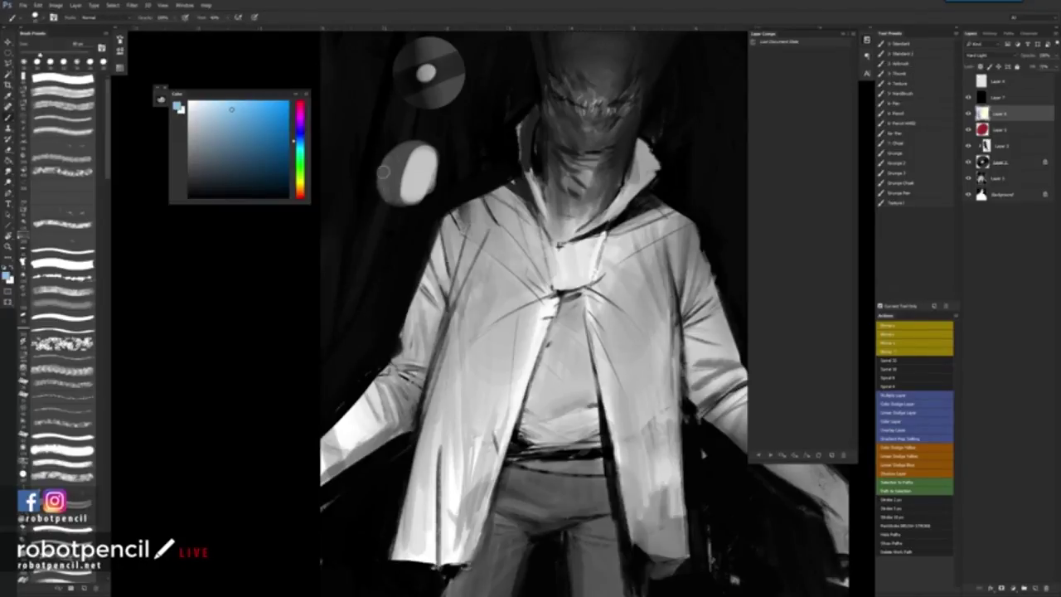
pyautogui.press('r')
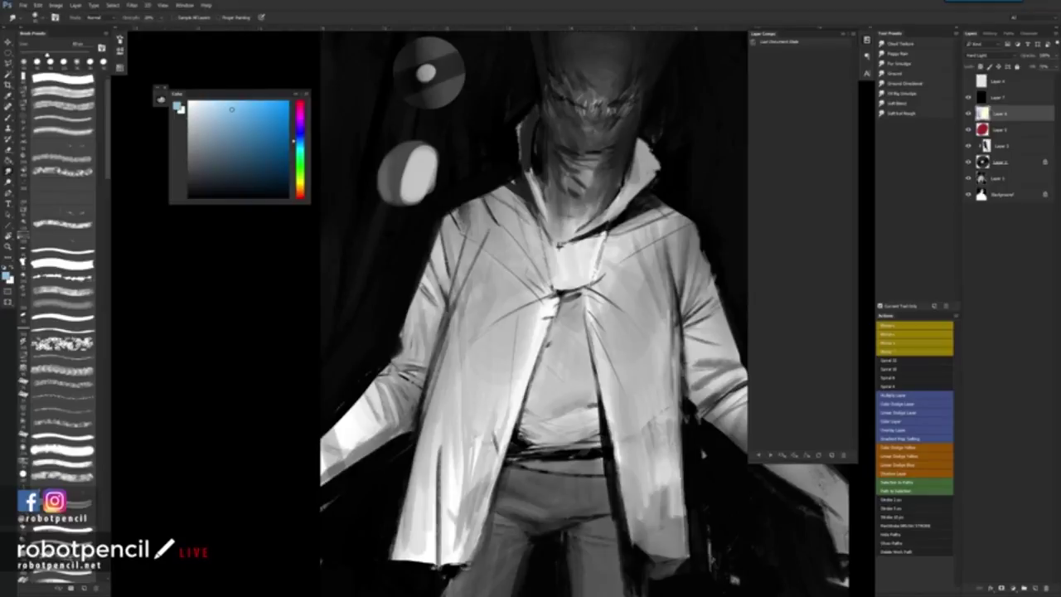
# Step: Hide the black Color layer, then smudge and erase the pale area's inner edge so it blends into the red oval
pyautogui.click(969, 112)
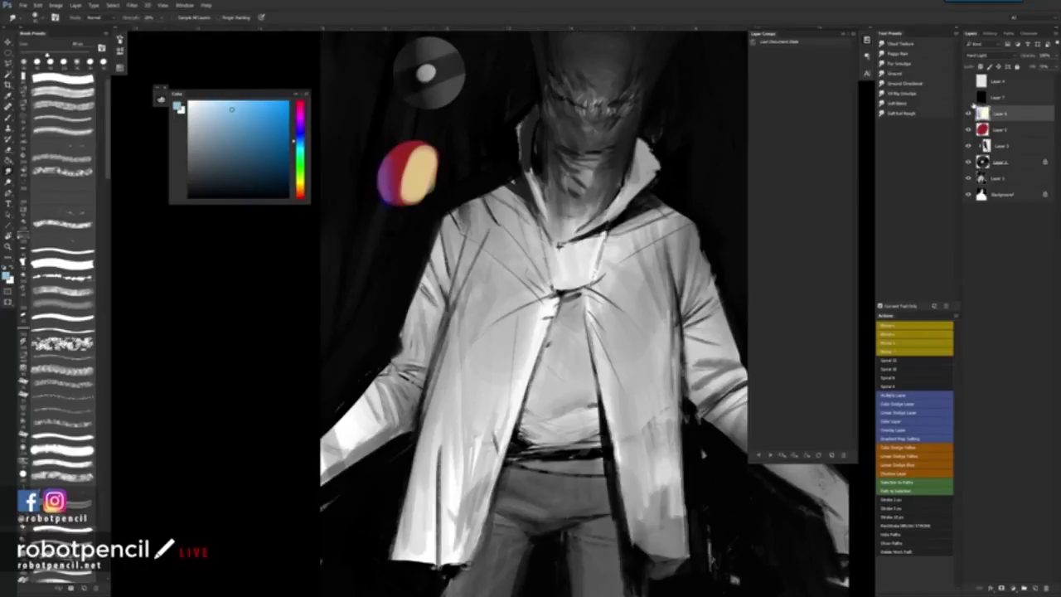
pyautogui.moveTo(408, 154)
pyautogui.mouseDown()
pyautogui.moveTo(407, 172)
pyautogui.moveTo(412, 153)
pyautogui.moveTo(422, 161)
pyautogui.moveTo(409, 165)
pyautogui.moveTo(405, 199)
pyautogui.mouseUp()
pyautogui.press('e')
pyautogui.press('[')
pyautogui.press('[')
pyautogui.press('[')
pyautogui.moveTo(417, 154); pyautogui.dragTo(403, 193)
pyautogui.press('r')
pyautogui.moveTo(424, 156); pyautogui.dragTo(419, 184)
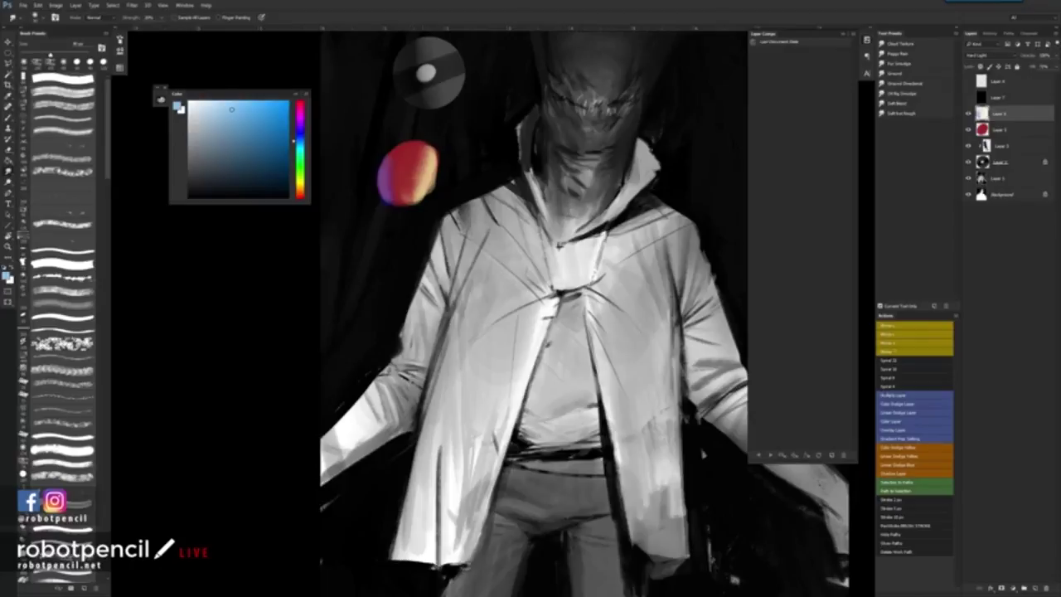
# Step: Choose a bright pale orange based on the sampled highlight, paint it down the oval's right side, and smudge it
pyautogui.press('b')
pyautogui.keyDown('alt'); pyautogui.click(438, 153); pyautogui.keyUp('alt')
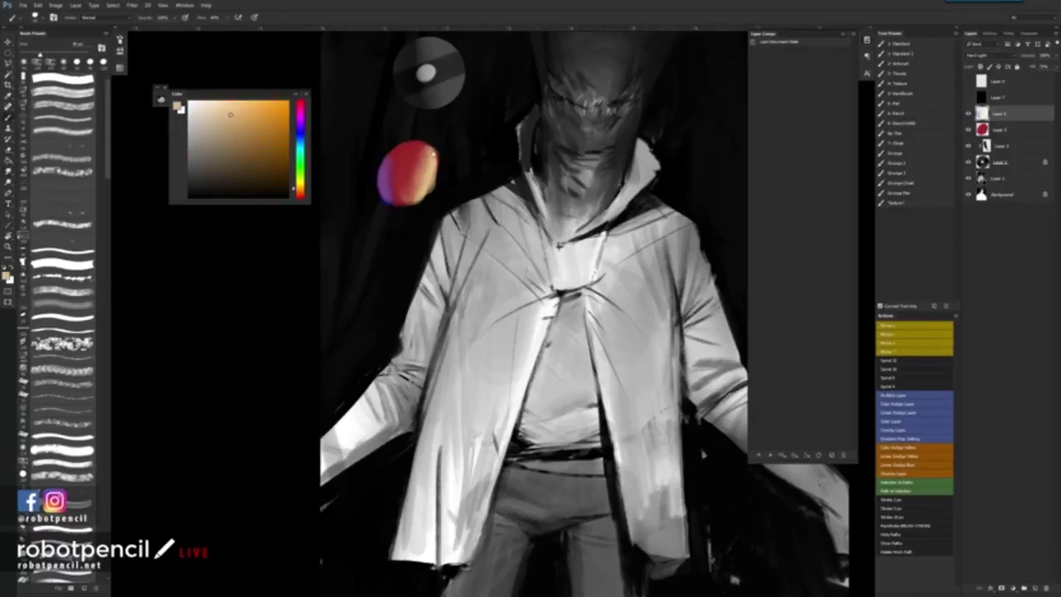
pyautogui.click(213, 101)
pyautogui.press(']')
pyautogui.press(']')
pyautogui.press(']')
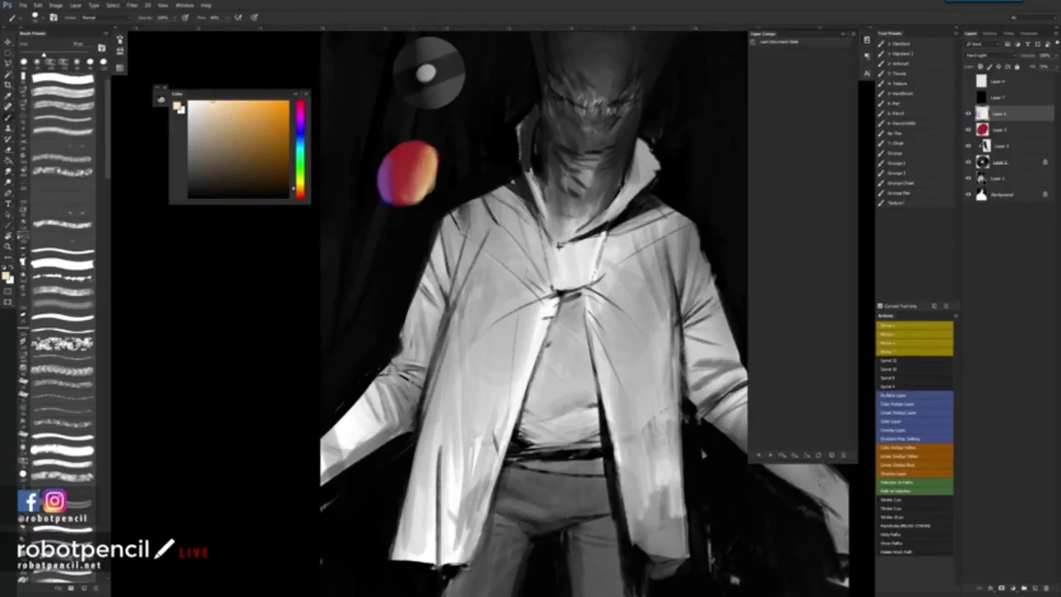
pyautogui.moveTo(425, 147); pyautogui.dragTo(418, 191)
pyautogui.moveTo(431, 142); pyautogui.dragTo(406, 200)
pyautogui.press('r')
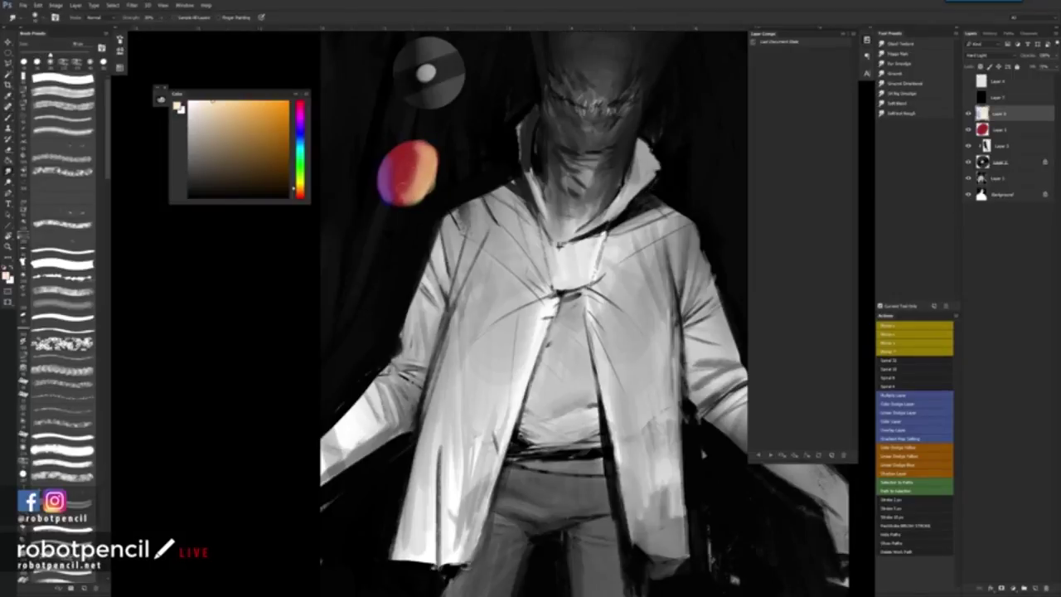
pyautogui.press('e')
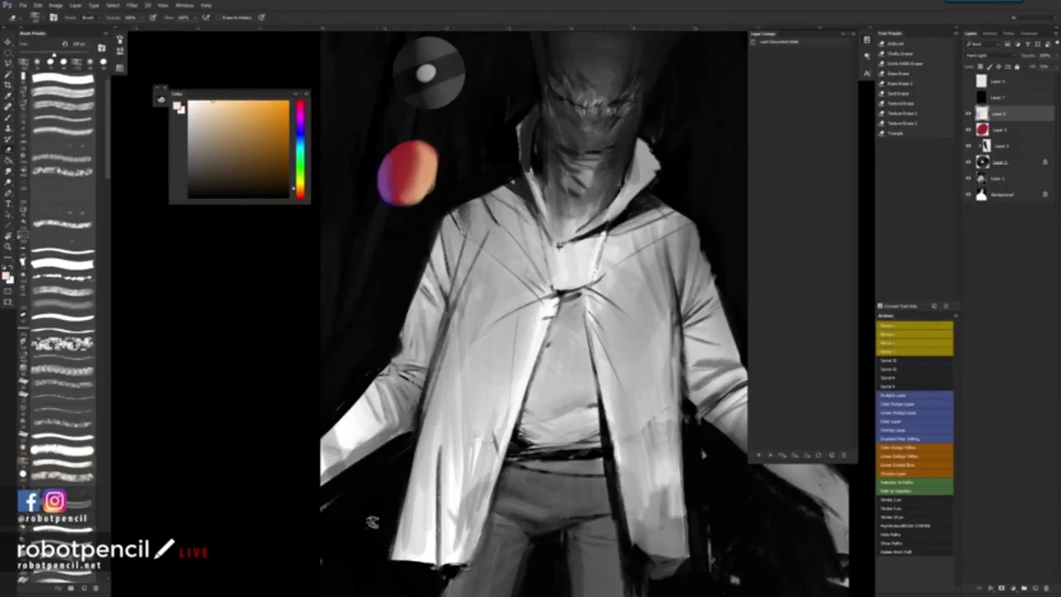
# Step: Check the oval's values by toggling the black Color layer, and compare it with and without the Hard Light layer and red base
pyautogui.click(968, 98)
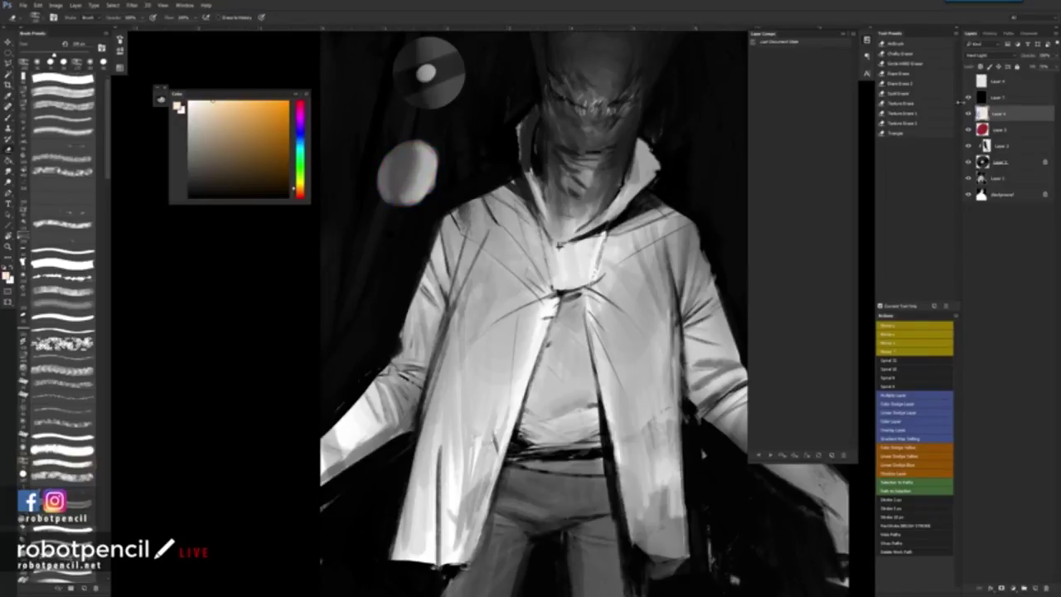
pyautogui.click(968, 98)
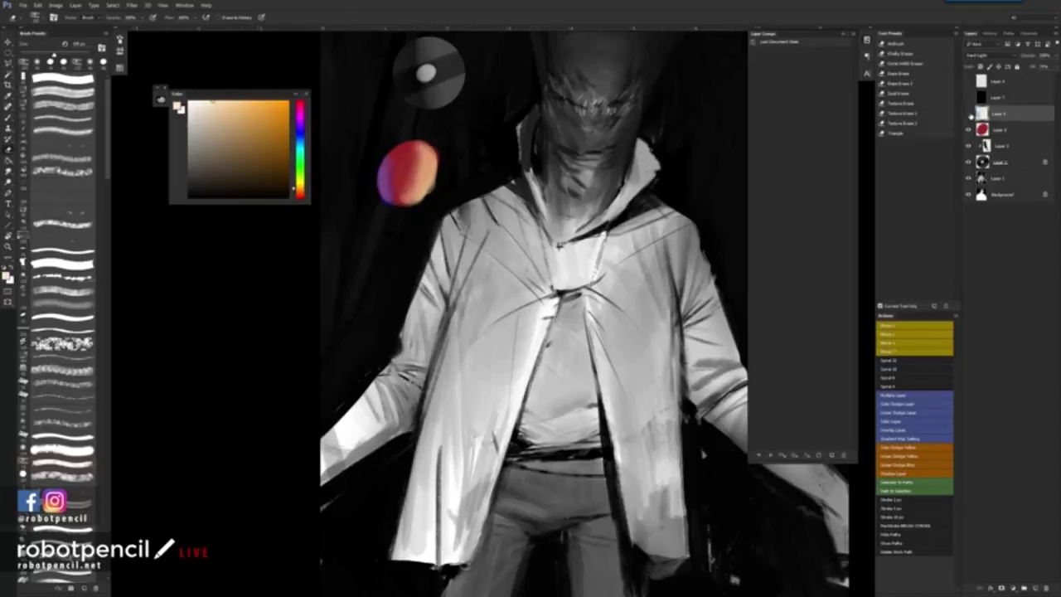
pyautogui.click(968, 114)
pyautogui.click(968, 129)
pyautogui.click(969, 130)
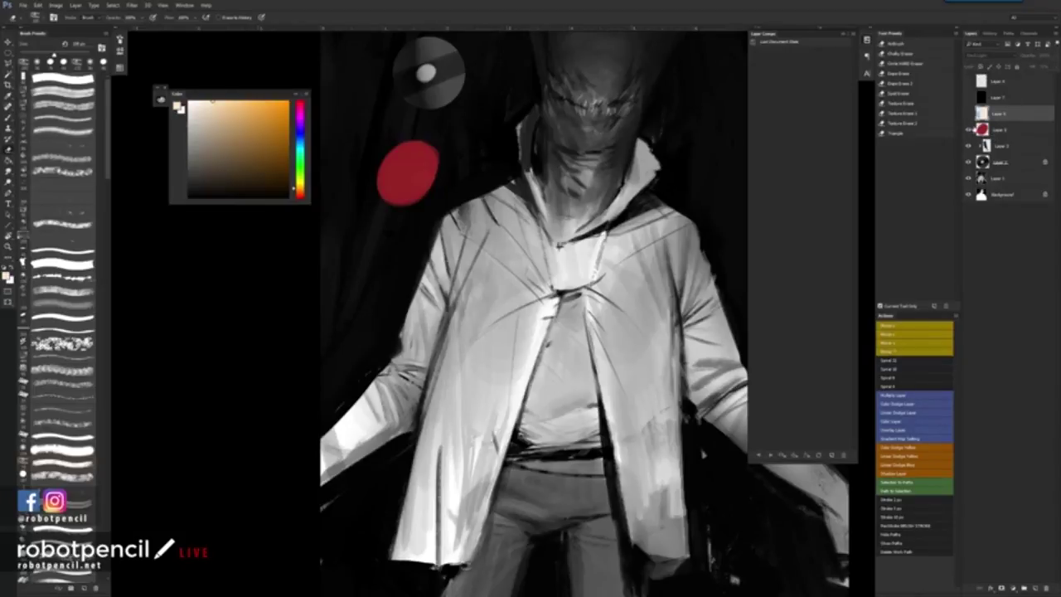
pyautogui.click(968, 114)
pyautogui.click(968, 113)
pyautogui.click(968, 114)
# Step: Hide the Hard Light layer, the red oval layer and the gray sphere study layer
pyautogui.click(968, 114)
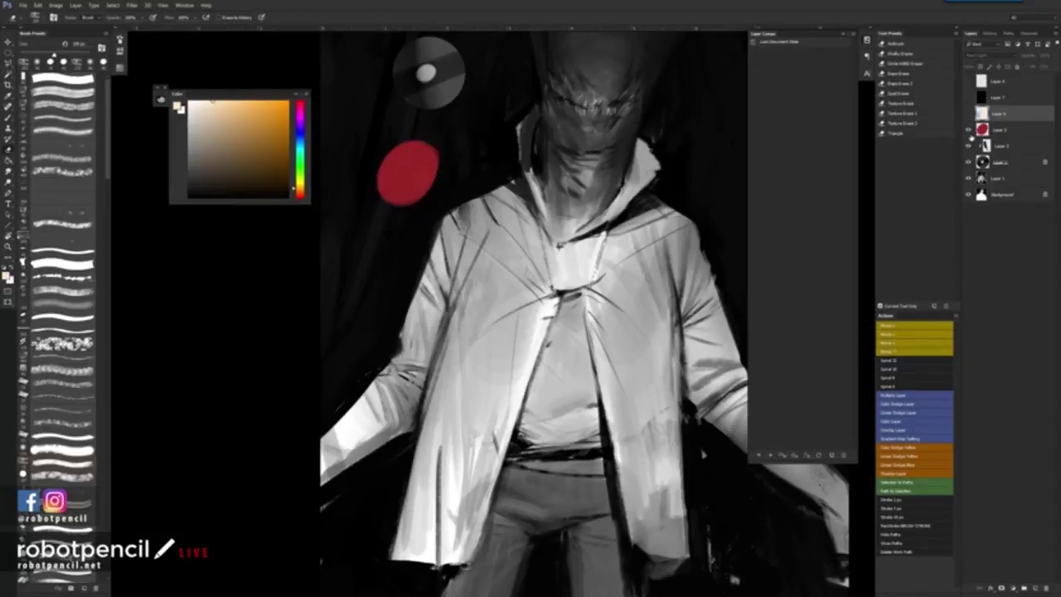
pyautogui.click(968, 130)
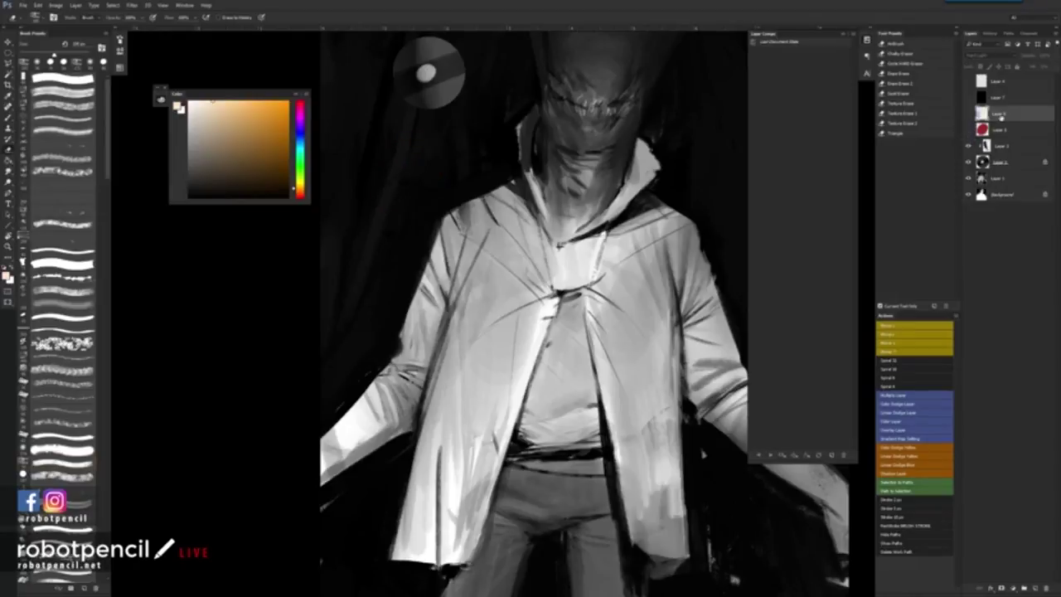
pyautogui.click(969, 162)
pyautogui.click(970, 163)
pyautogui.click(1004, 165)
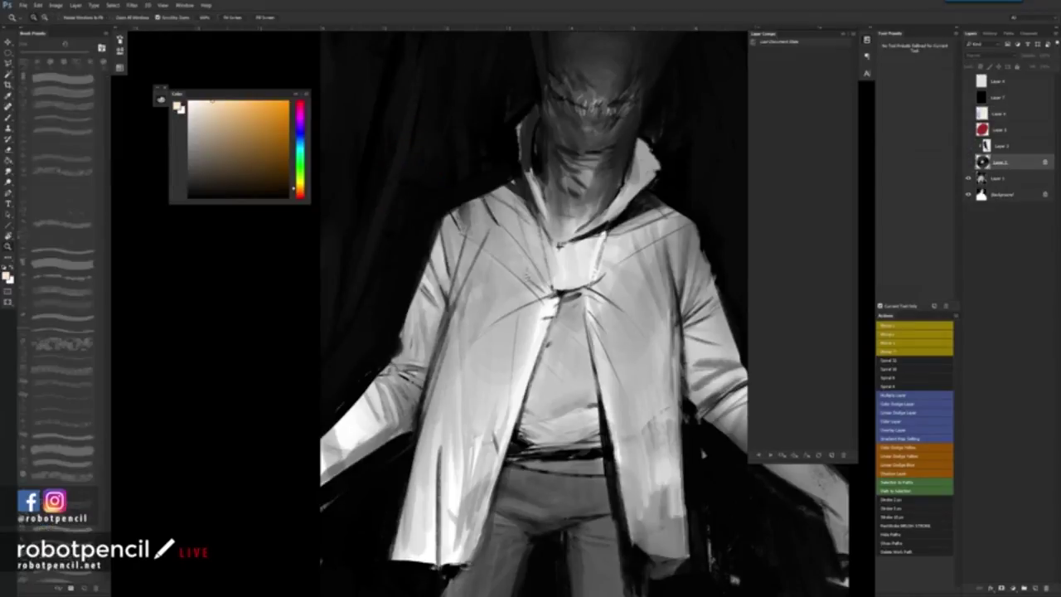
# Step: On the figure's layer, paint black along the outer edge of the coat's left shoulder and sleeve, undoing a first attempt
pyautogui.hotkey('ctrl', '-')
pyautogui.hotkey('ctrl', '-')
pyautogui.press('z')
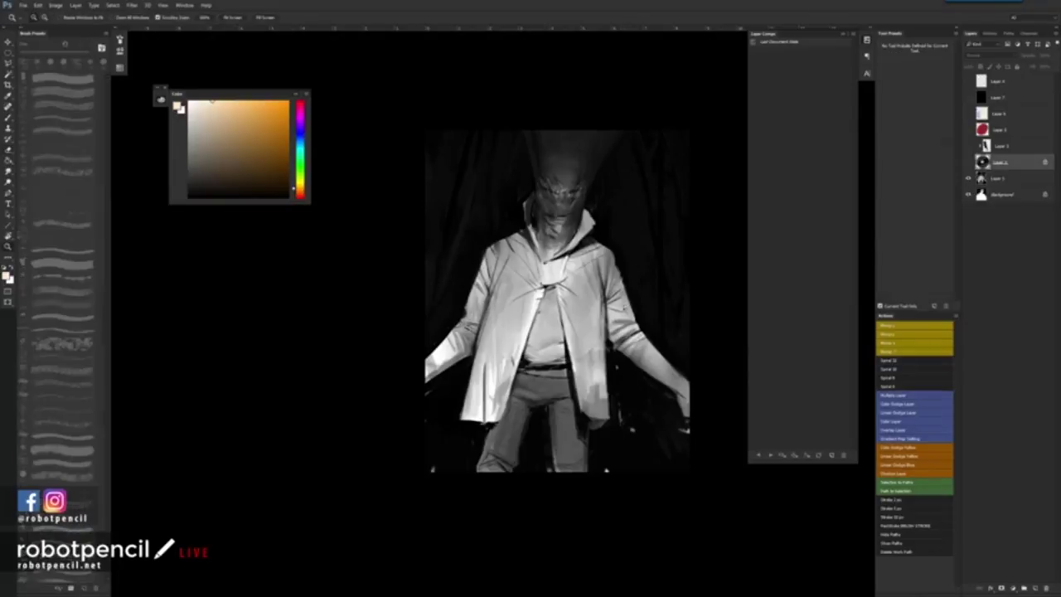
pyautogui.hotkey('ctrl', '+')
pyautogui.hotkey('ctrl', '+')
pyautogui.click(1001, 179)
pyautogui.moveTo(563, 275); pyautogui.dragTo(599, 328)
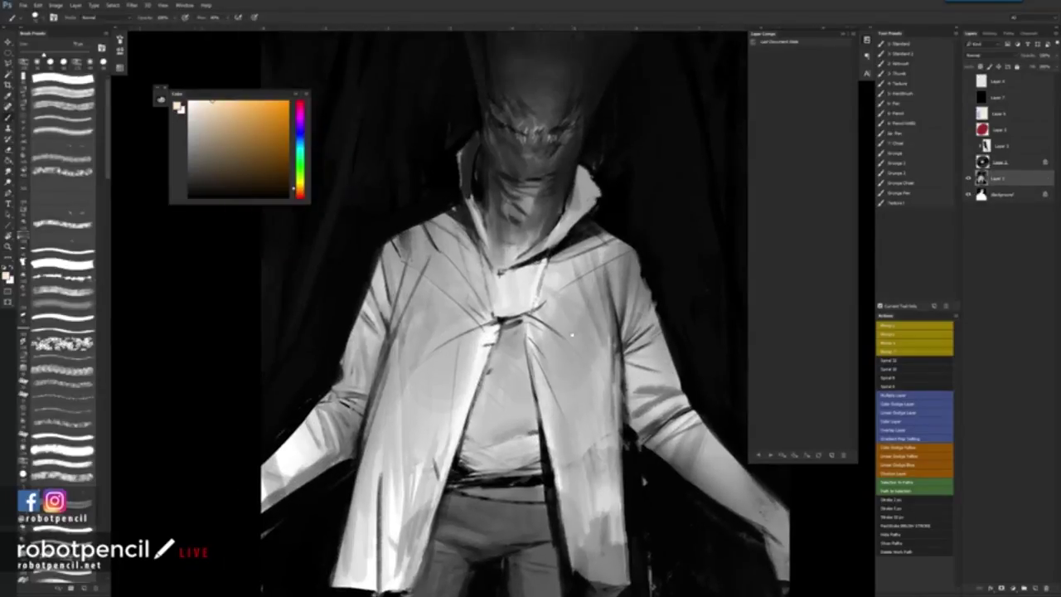
pyautogui.keyDown('ctrl'); pyautogui.keyDown('alt'); pyautogui.click(598, 327); pyautogui.keyUp('alt'); pyautogui.keyUp('ctrl')
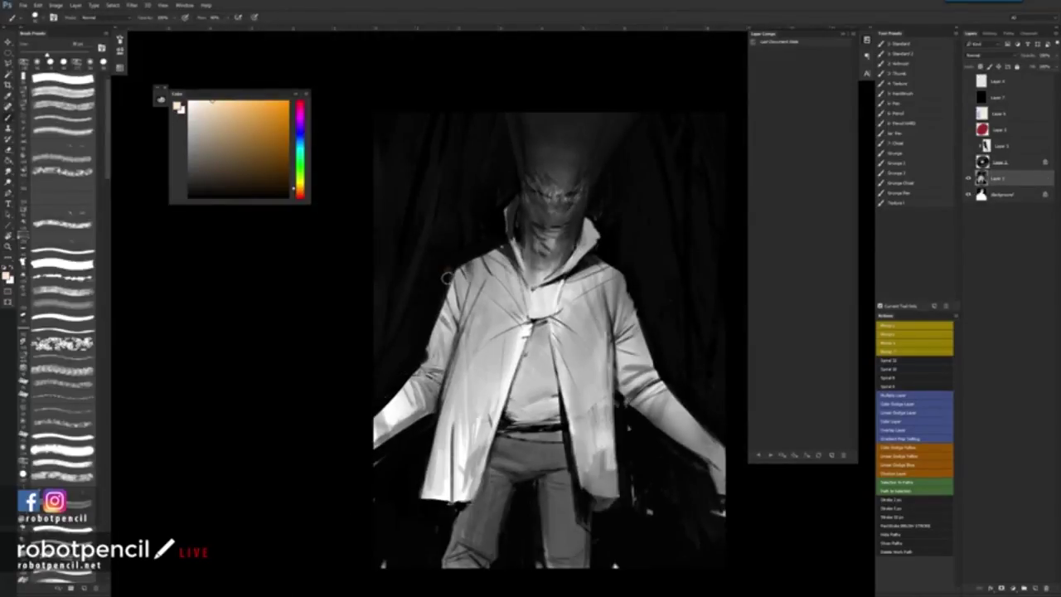
pyautogui.press('d')
pyautogui.moveTo(452, 277); pyautogui.dragTo(448, 330)
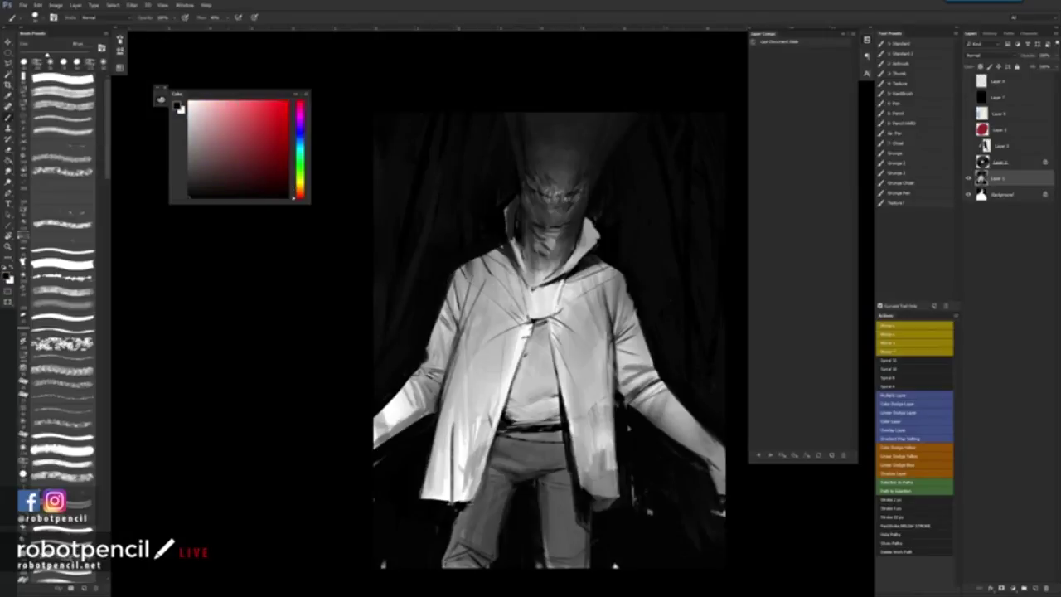
pyautogui.hotkey('ctrl', 'z')
pyautogui.moveTo(452, 280)
pyautogui.mouseDown()
pyautogui.moveTo(449, 328)
pyautogui.moveTo(458, 323)
pyautogui.mouseUp()
# Step: Touch up the coat's left shoulder with a gray sampled from the sleeve, using a smaller brush
pyautogui.press('[')
pyautogui.keyDown('alt'); pyautogui.click(458, 298); pyautogui.keyUp('alt')
pyautogui.moveTo(468, 281); pyautogui.dragTo(463, 300)
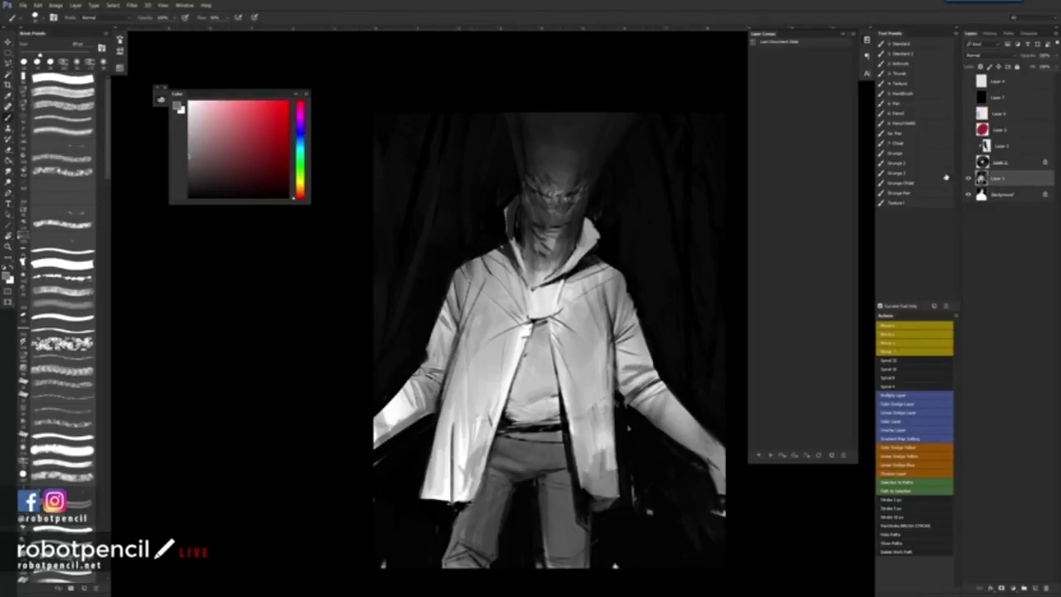
# Step: Choose the Grunge 2 brush at a larger size, shift the hue to yellow-green, and add a new layer above the figure's layer
pyautogui.click(908, 163)
pyautogui.keyDown('alt'); pyautogui.click(629, 264); pyautogui.keyUp('alt')
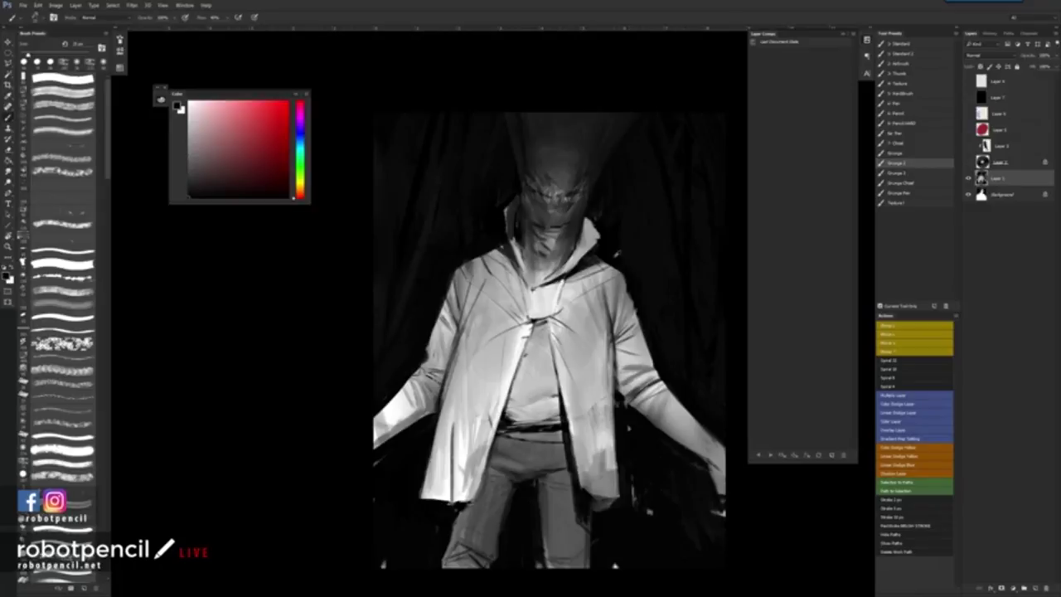
pyautogui.press(']')
pyautogui.press(']')
pyautogui.press(']')
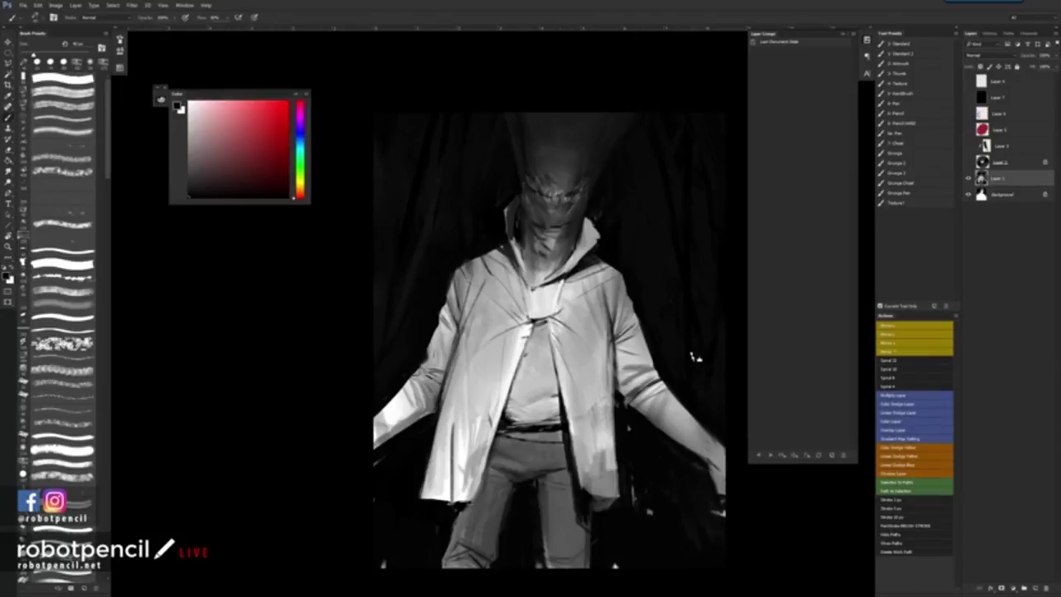
pyautogui.moveTo(301, 164); pyautogui.dragTo(315, 172)
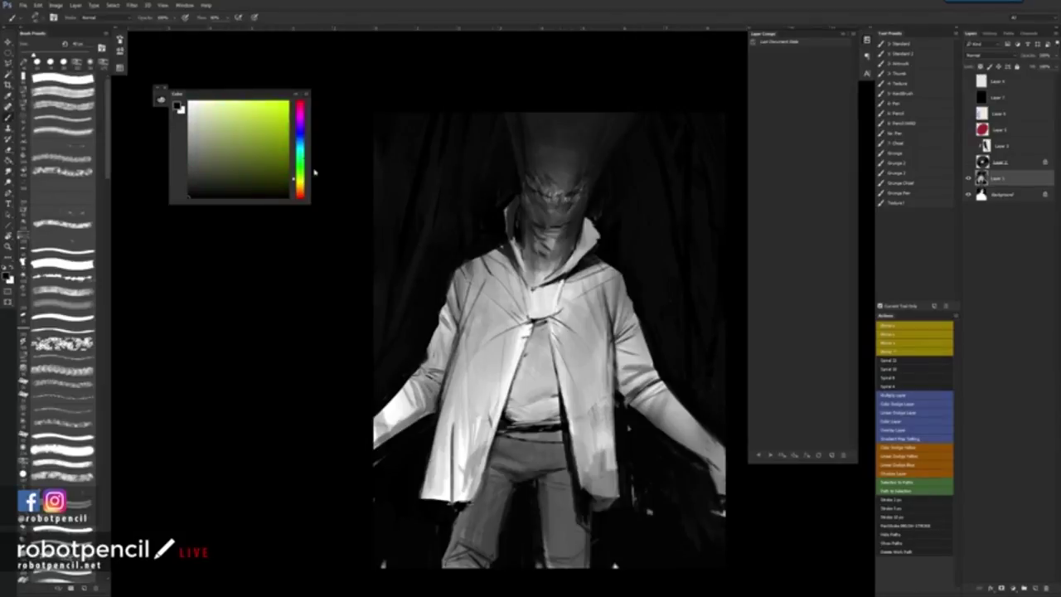
pyautogui.hotkey('ctrl', 'shift', 'alt', 'n')
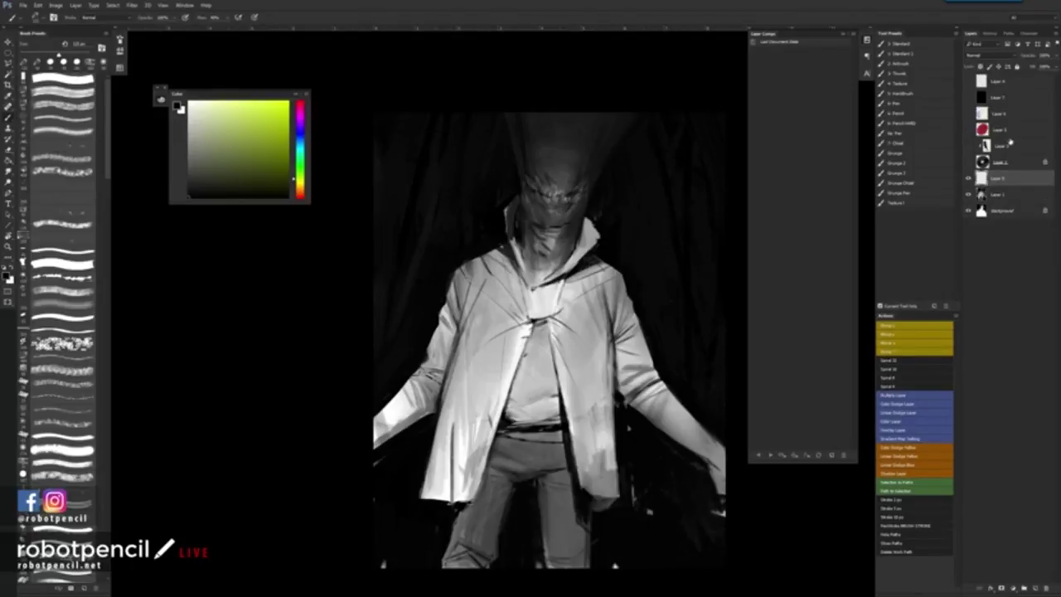
# Step: Add a new layer above the Hard Light layer, paint a green oval left of the head, and cover it with dark orange
pyautogui.click(1026, 113)
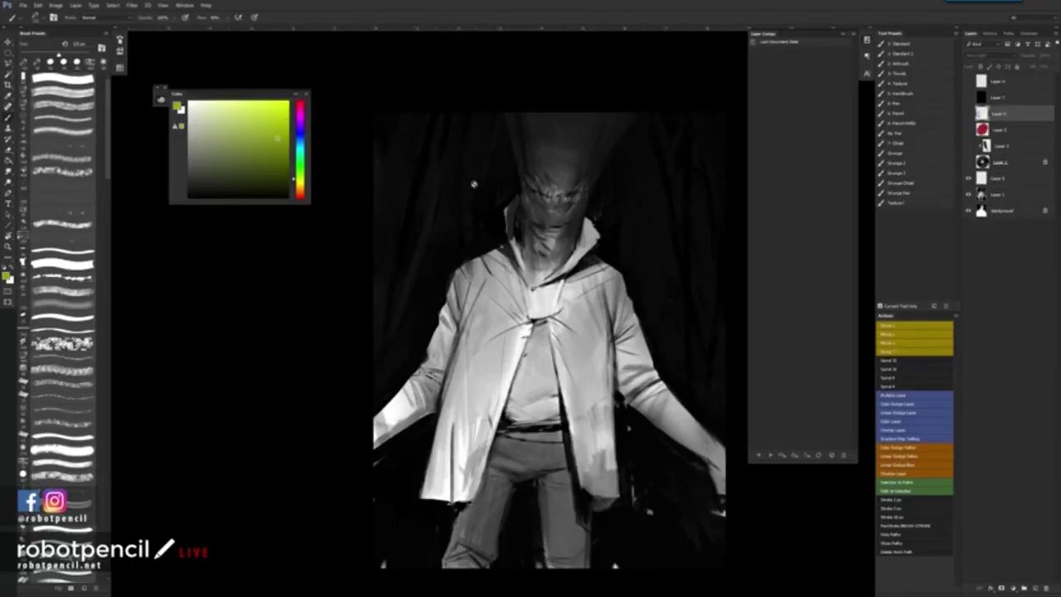
pyautogui.click(481, 158)
pyautogui.click(531, 223)
pyautogui.hotkey('ctrl', 'shift', 'alt', 'n')
pyautogui.moveTo(452, 139)
pyautogui.mouseDown()
pyautogui.moveTo(436, 142)
pyautogui.moveTo(447, 178)
pyautogui.moveTo(431, 195)
pyautogui.moveTo(444, 159)
pyautogui.moveTo(479, 141)
pyautogui.mouseUp()
pyautogui.moveTo(300, 179); pyautogui.dragTo(301, 188)
pyautogui.moveTo(460, 141)
pyautogui.mouseDown()
pyautogui.moveTo(472, 158)
pyautogui.moveTo(414, 191)
pyautogui.moveTo(423, 224)
pyautogui.moveTo(452, 162)
pyautogui.mouseUp()
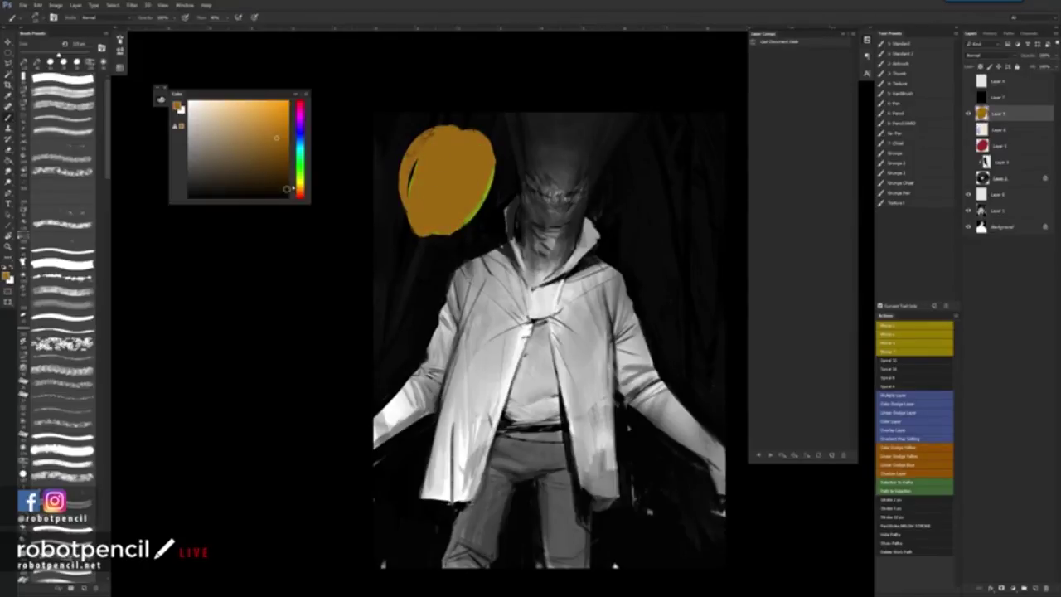
# Step: Choose a muted olive gray, shade the orange oval's lower-left side with it, and smudge the transition
pyautogui.moveTo(295, 190); pyautogui.dragTo(296, 183)
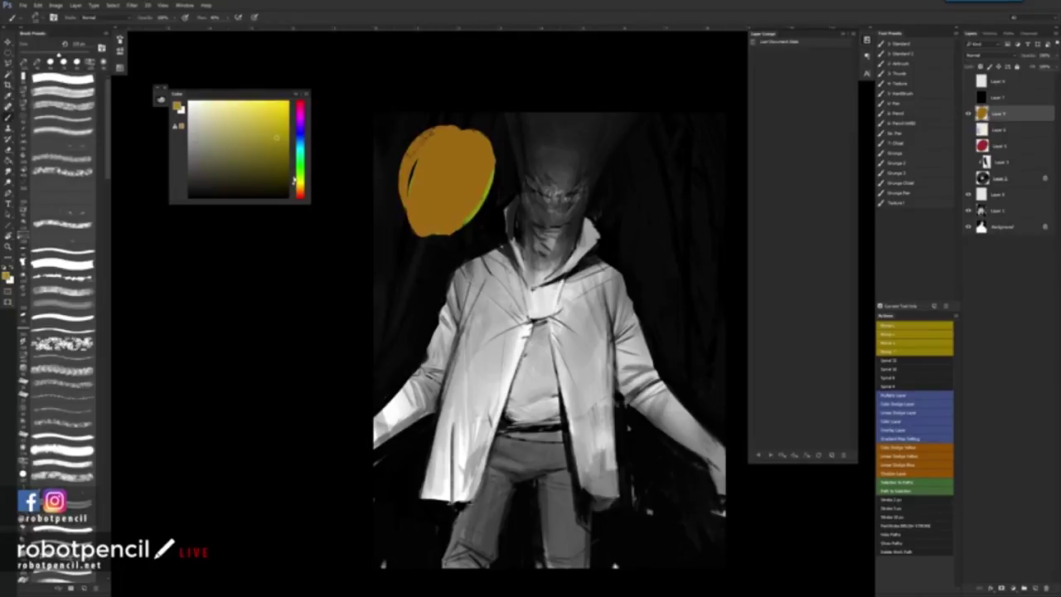
pyautogui.moveTo(222, 161); pyautogui.dragTo(208, 166)
pyautogui.moveTo(426, 228)
pyautogui.mouseDown()
pyautogui.moveTo(404, 165)
pyautogui.moveTo(444, 235)
pyautogui.moveTo(423, 177)
pyautogui.moveTo(437, 210)
pyautogui.mouseUp()
pyautogui.press('r')
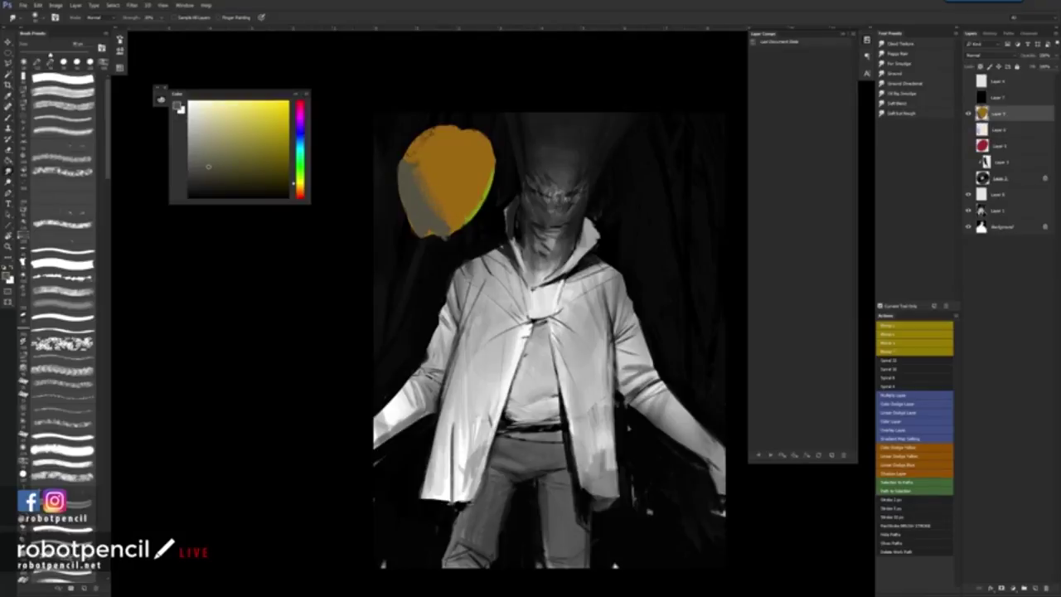
# Step: Undo a trial stroke below the orange oval, and paint a short olive-gray swatch on the dark background right of the head
pyautogui.press('b')
pyautogui.moveTo(420, 264); pyautogui.dragTo(393, 304)
pyautogui.hotkey('ctrl', 'z')
pyautogui.moveTo(683, 169)
pyautogui.mouseDown()
pyautogui.moveTo(667, 209)
pyautogui.moveTo(687, 162)
pyautogui.moveTo(674, 181)
pyautogui.mouseUp()
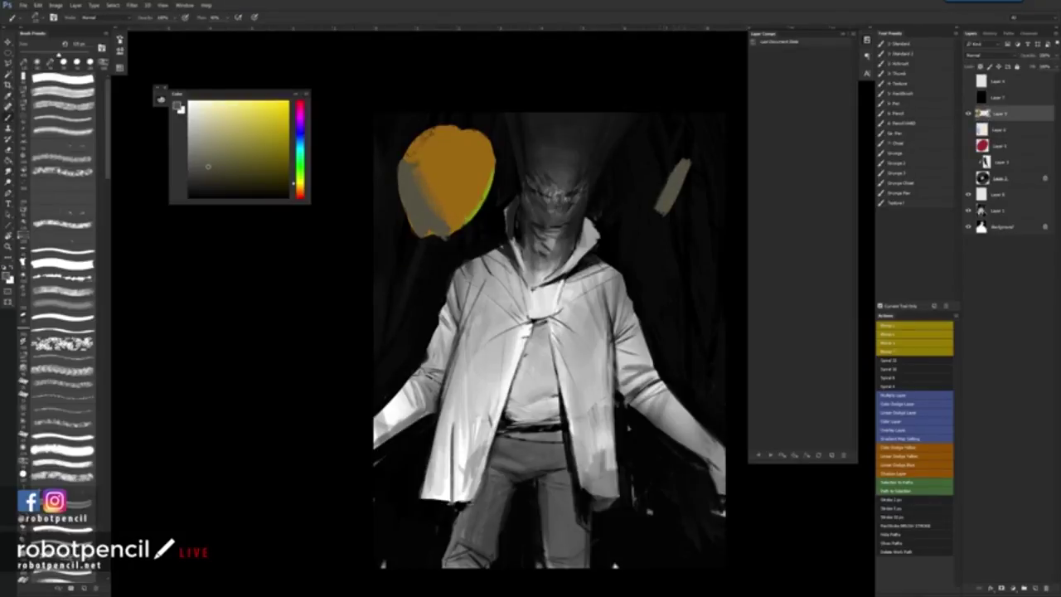
# Step: Draw thin trial lines from the orange oval toward the olive swatch with a smaller brush, and undo them
pyautogui.moveTo(688, 131)
pyautogui.mouseDown()
pyautogui.moveTo(698, 229)
pyautogui.moveTo(614, 166)
pyautogui.mouseUp()
pyautogui.hotkey('ctrl', 'z')
pyautogui.press('[')
pyautogui.press('[')
pyautogui.press('[')
pyautogui.press('[')
pyautogui.press('[')
pyautogui.press('[')
pyautogui.press('[')
pyautogui.moveTo(432, 203); pyautogui.dragTo(616, 183)
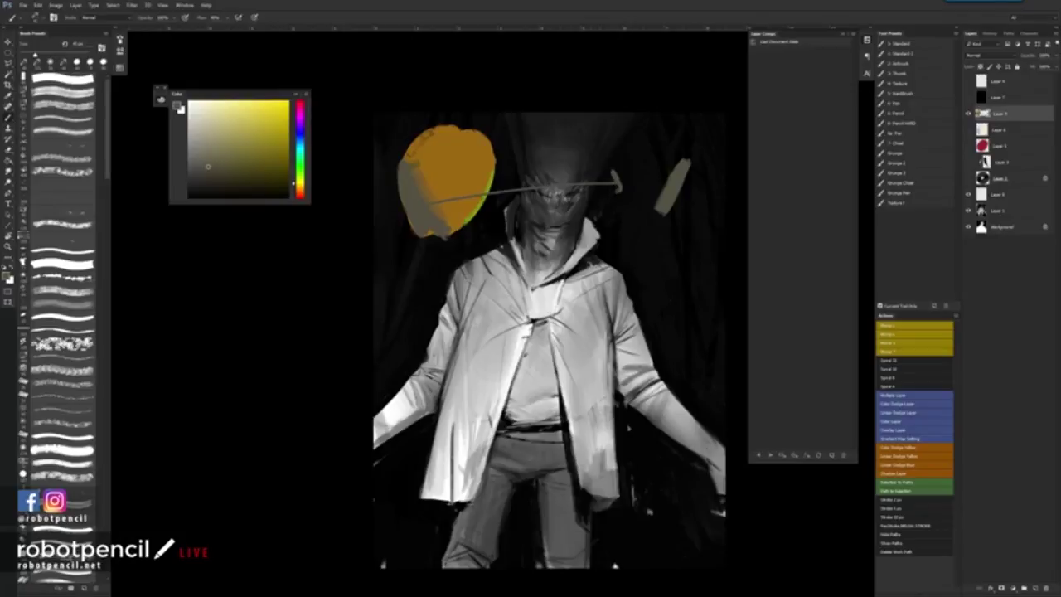
pyautogui.hotkey('ctrl', 'z')
pyautogui.moveTo(432, 201)
pyautogui.mouseDown()
pyautogui.moveTo(660, 177)
pyautogui.moveTo(670, 191)
pyautogui.mouseUp()
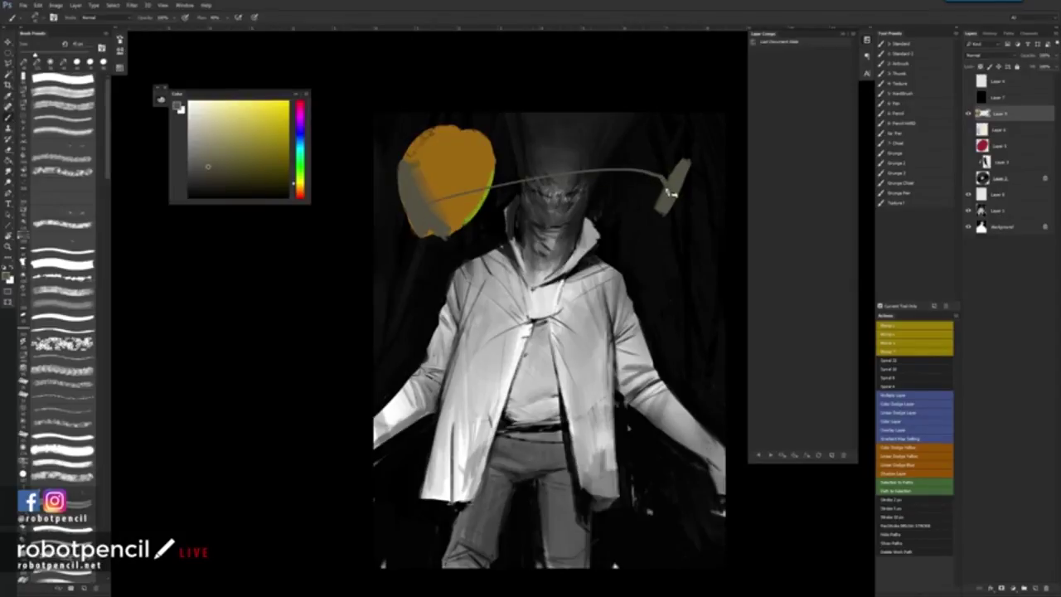
pyautogui.hotkey('ctrl', 'z')
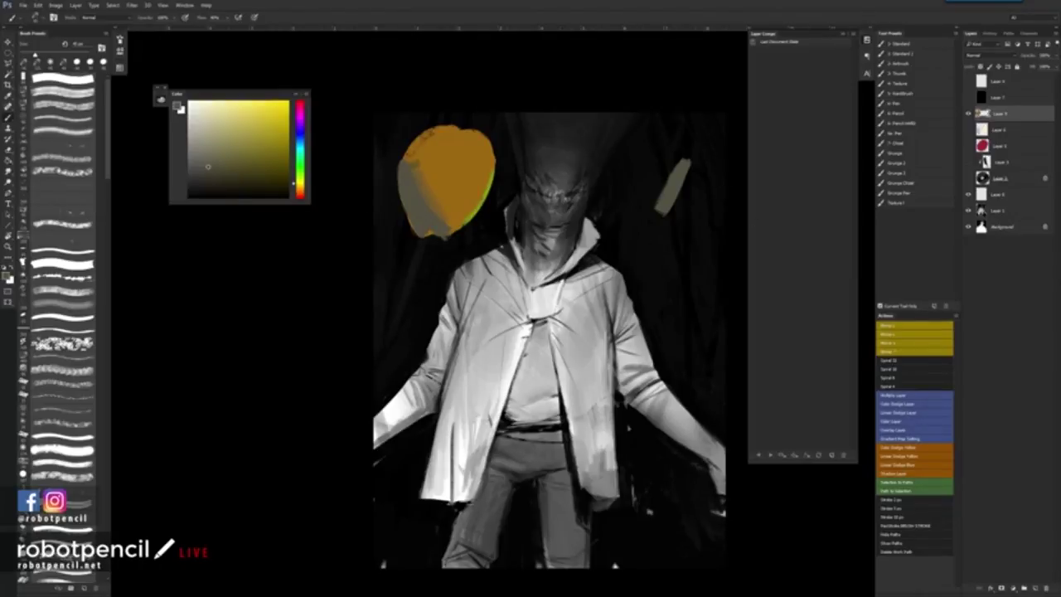
# Step: Try muted and bright blue strokes around the olive swatch, undo them, and surround the swatch with dark saturated blue
pyautogui.click(300, 136)
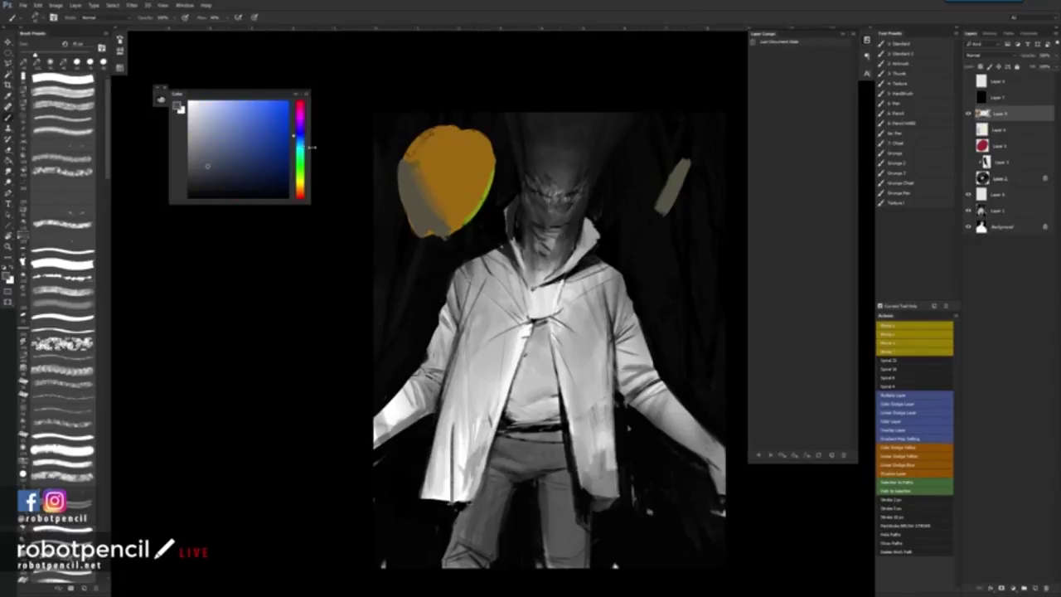
pyautogui.moveTo(681, 156); pyautogui.dragTo(643, 220)
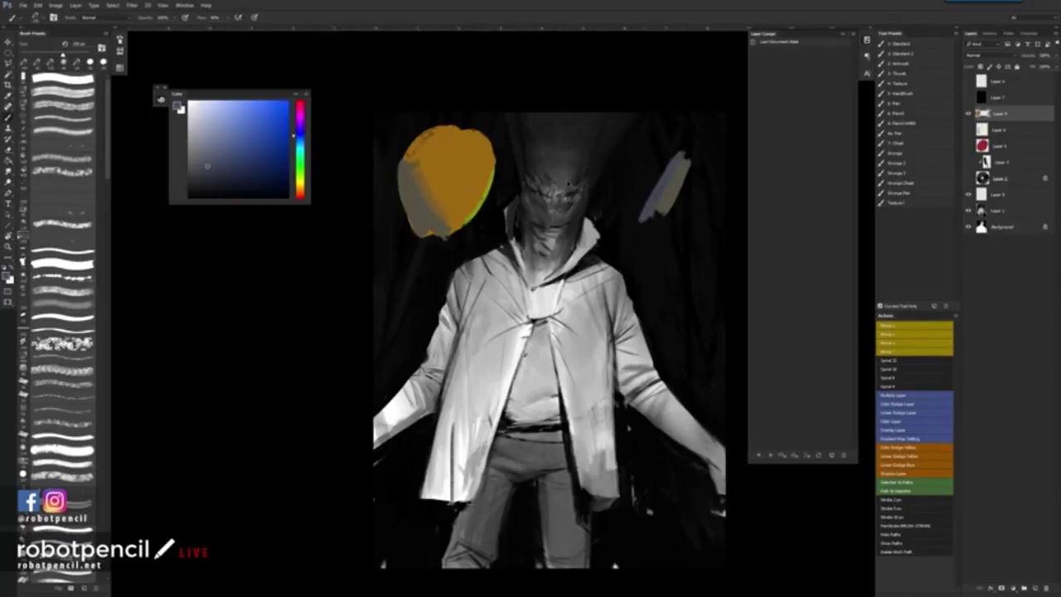
pyautogui.hotkey('ctrl', 'z')
pyautogui.moveTo(272, 156)
pyautogui.mouseDown()
pyautogui.moveTo(272, 127)
pyautogui.moveTo(288, 106)
pyautogui.mouseUp()
pyautogui.moveTo(681, 149)
pyautogui.mouseDown()
pyautogui.moveTo(647, 211)
pyautogui.moveTo(675, 220)
pyautogui.moveTo(701, 156)
pyautogui.moveTo(675, 156)
pyautogui.moveTo(696, 154)
pyautogui.moveTo(668, 213)
pyautogui.mouseUp()
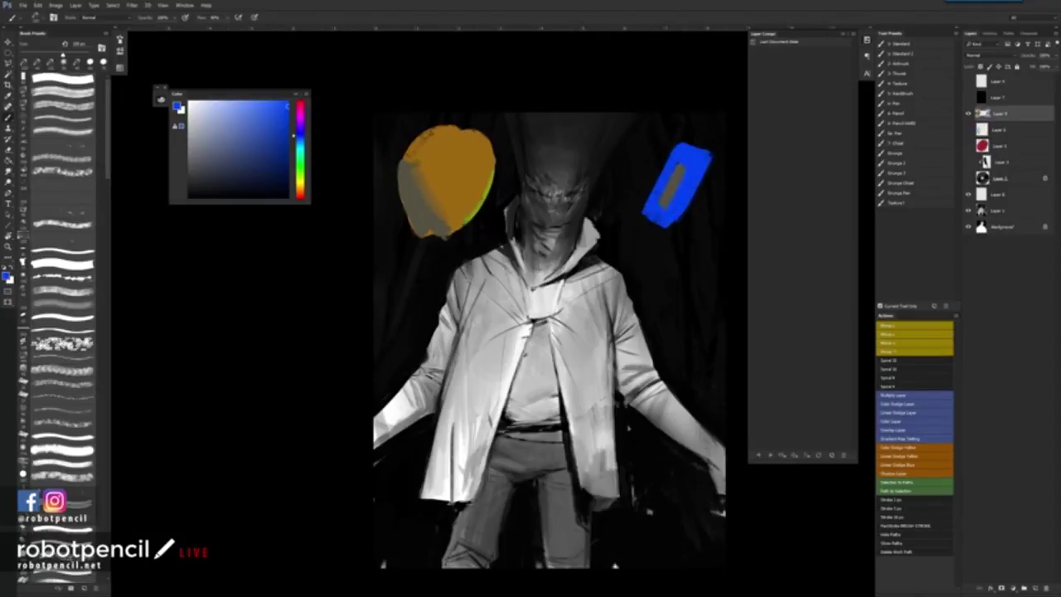
pyautogui.hotkey('ctrl', 'z')
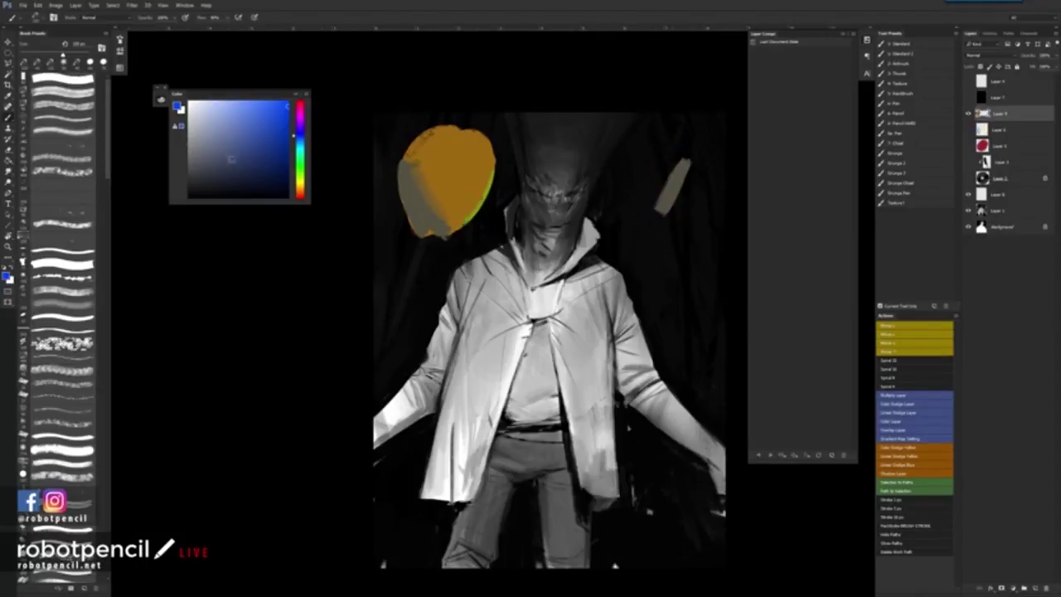
pyautogui.click(279, 152)
pyautogui.moveTo(673, 150)
pyautogui.mouseDown()
pyautogui.moveTo(641, 214)
pyautogui.moveTo(671, 225)
pyautogui.moveTo(706, 158)
pyautogui.moveTo(681, 199)
pyautogui.moveTo(698, 156)
pyautogui.mouseUp()
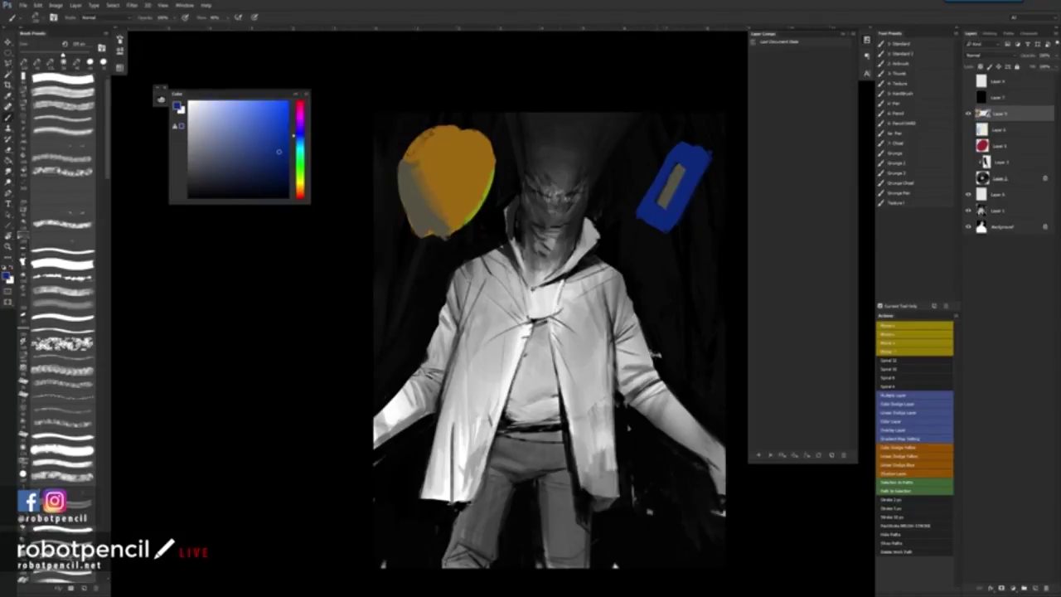
# Step: Delete the color-study layer and add a new layer above the topmost visible layer of the figure
pyautogui.press('Delete')
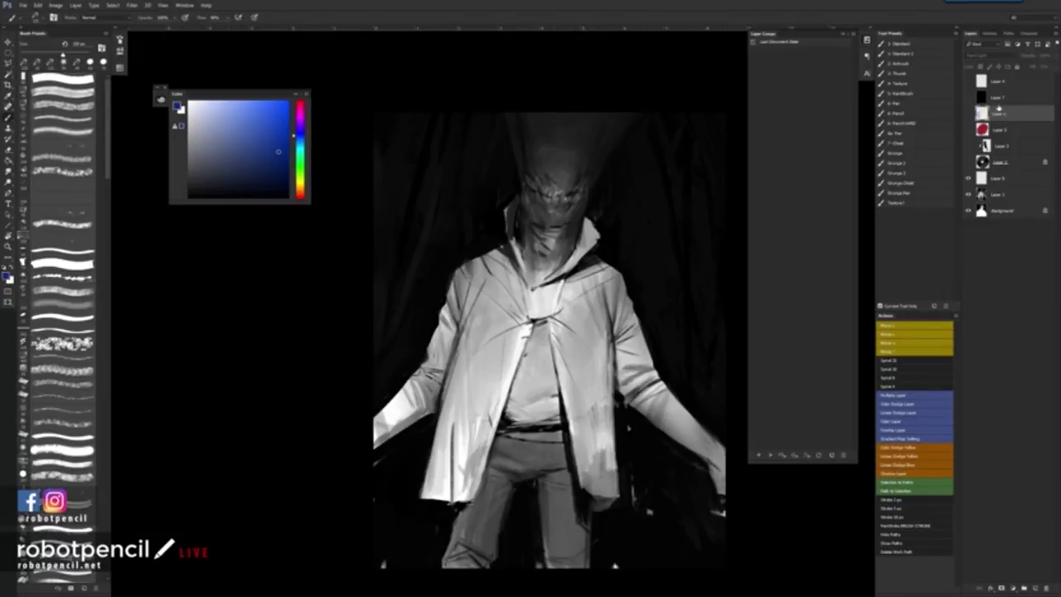
pyautogui.click(1023, 178)
pyautogui.hotkey('ctrl', 'shift', 'alt', 'n')
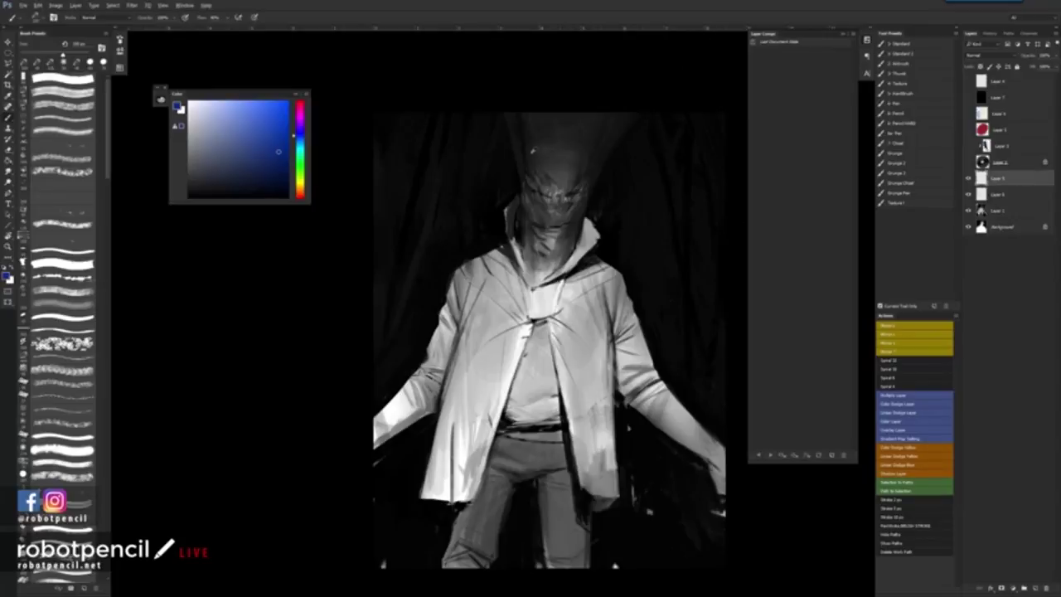
# Step: Reset the colors to black and white, and paint a small dark stroke on the mask's upper-left side with a much smaller brush
pyautogui.press('d')
pyautogui.press('[')
pyautogui.press('[')
pyautogui.press('[')
pyautogui.press('[')
pyautogui.press('[')
pyautogui.press('[')
pyautogui.press('[')
pyautogui.moveTo(533, 160)
pyautogui.mouseDown()
pyautogui.moveTo(544, 188)
pyautogui.moveTo(543, 174)
pyautogui.moveTo(556, 189)
pyautogui.moveTo(552, 171)
pyautogui.moveTo(525, 161)
pyautogui.mouseUp()
pyautogui.press('[')
pyautogui.press('[')
pyautogui.press('[')
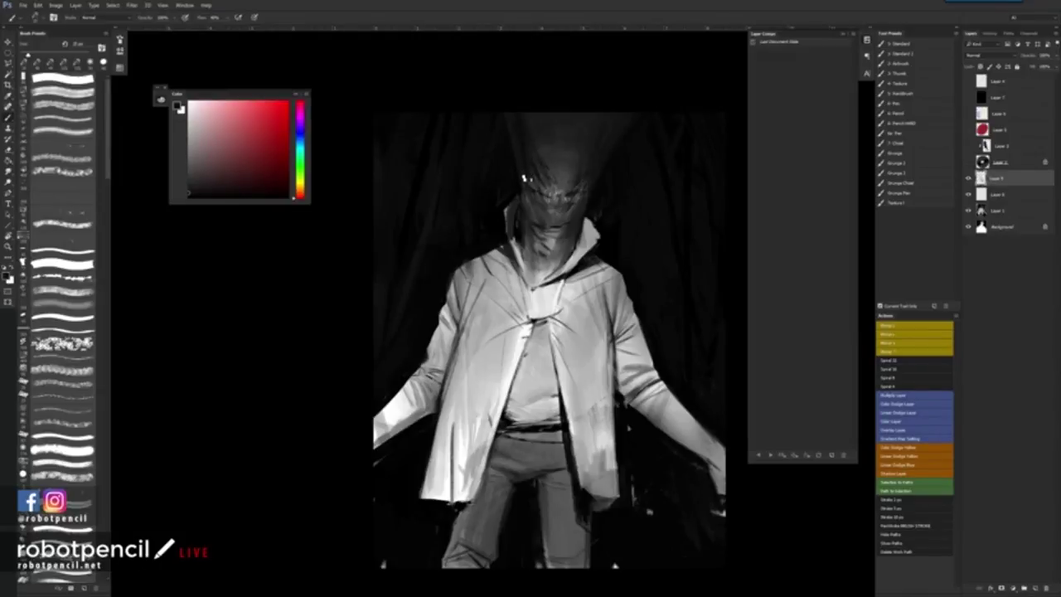
# Step: Sample dark grays from the mask and widen its flaring top with textured strokes above the brow at varied brush sizes
pyautogui.keyDown('alt'); pyautogui.click(524, 179); pyautogui.keyUp('alt')
pyautogui.keyDown('alt'); pyautogui.click(531, 187); pyautogui.keyUp('alt')
pyautogui.moveTo(584, 200); pyautogui.dragTo(604, 176)
pyautogui.keyDown('alt'); pyautogui.click(601, 184); pyautogui.keyUp('alt')
pyautogui.press(']')
pyautogui.press(']')
pyautogui.press(']')
pyautogui.press(']')
pyautogui.press(']')
pyautogui.press(']')
pyautogui.press(']')
pyautogui.press(']')
pyautogui.press(']')
pyautogui.press(']')
pyautogui.press(']')
pyautogui.press(']')
pyautogui.press('[')
pyautogui.press('[')
pyautogui.press('[')
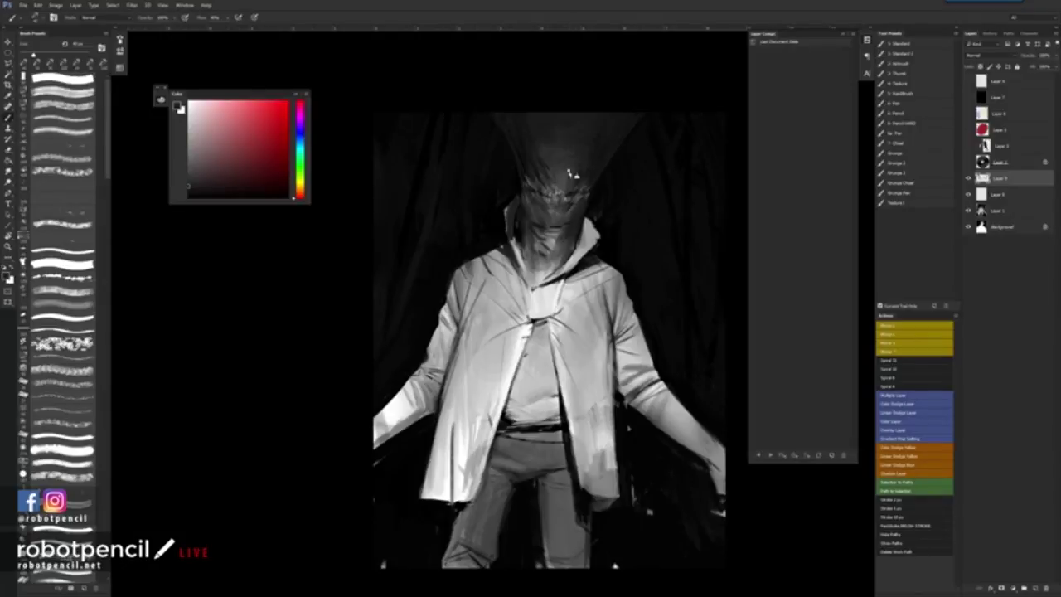
pyautogui.moveTo(572, 175); pyautogui.dragTo(568, 187)
# Step: Rework the mask's chin and neck with short strokes in grays sampled from the surrounding area
pyautogui.moveTo(549, 235); pyautogui.dragTo(567, 257)
pyautogui.keyDown('alt'); pyautogui.click(558, 259); pyautogui.keyUp('alt')
pyautogui.keyDown('alt'); pyautogui.click(558, 246); pyautogui.keyUp('alt')
pyautogui.moveTo(550, 245); pyautogui.dragTo(556, 256)
pyautogui.keyDown('alt'); pyautogui.click(566, 259); pyautogui.keyUp('alt')
pyautogui.moveTo(530, 260); pyautogui.dragTo(535, 284)
pyautogui.keyDown('alt'); pyautogui.click(534, 268); pyautogui.keyUp('alt')
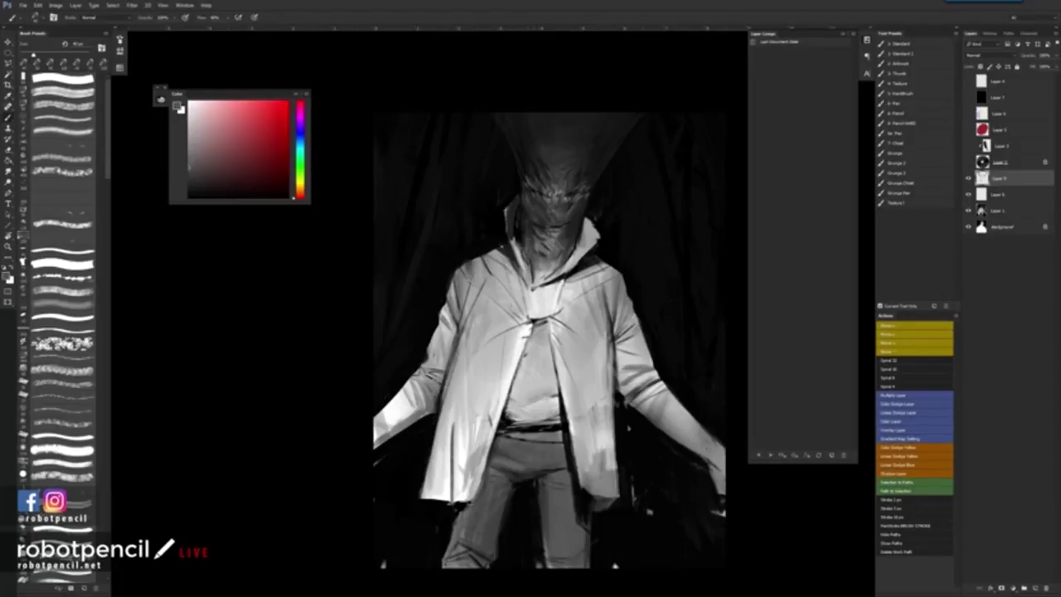
# Step: Paint thin dark fold lines across the left side of the coat's chest with a smaller brush, undoing unwanted strokes
pyautogui.keyDown('alt'); pyautogui.click(537, 228); pyautogui.keyUp('alt')
pyautogui.keyDown('alt'); pyautogui.click(523, 216); pyautogui.keyUp('alt')
pyautogui.press('x')
pyautogui.press('x')
pyautogui.moveTo(541, 290)
pyautogui.mouseDown()
pyautogui.moveTo(491, 305)
pyautogui.moveTo(478, 329)
pyautogui.mouseUp()
pyautogui.hotkey('ctrl', 'z')
pyautogui.press('[')
pyautogui.press('[')
pyautogui.hotkey('ctrl', 'z')
pyautogui.moveTo(542, 285)
pyautogui.mouseDown()
pyautogui.moveTo(474, 356)
pyautogui.moveTo(491, 324)
pyautogui.mouseUp()
pyautogui.hotkey('ctrl', 'z')
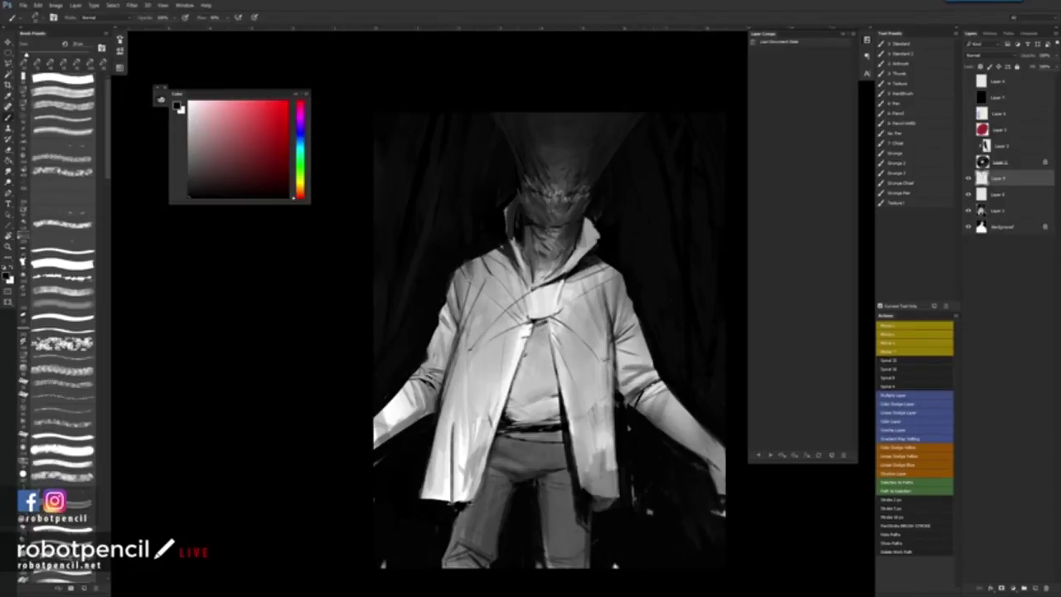
# Step: Paint vertical gray folds down the left coat panel with a slightly larger brush and sampled gray, undoing the last stroke
pyautogui.keyDown('alt'); pyautogui.click(648, 382); pyautogui.keyUp('alt')
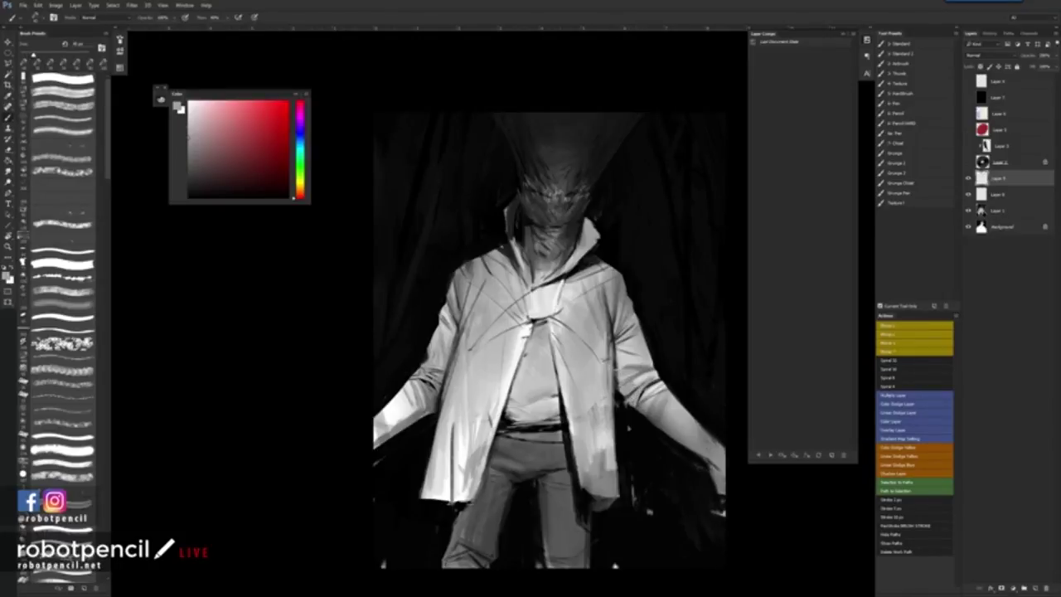
pyautogui.press('x')
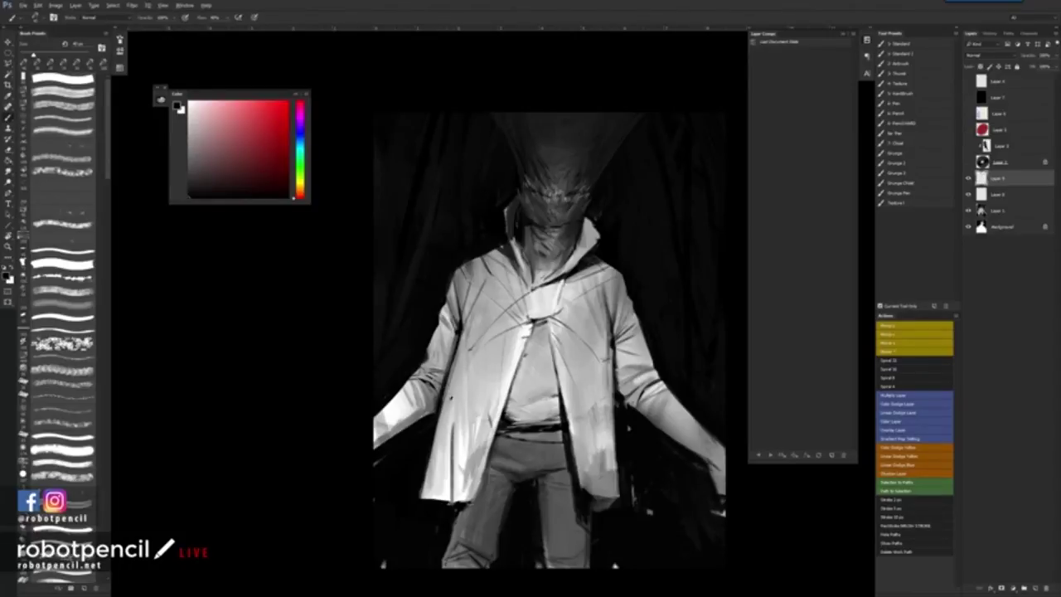
pyautogui.keyDown('alt'); pyautogui.click(451, 397); pyautogui.keyUp('alt')
pyautogui.moveTo(444, 403); pyautogui.dragTo(437, 444)
pyautogui.press(']')
pyautogui.moveTo(450, 380); pyautogui.dragTo(446, 471)
pyautogui.moveTo(456, 376); pyautogui.dragTo(455, 417)
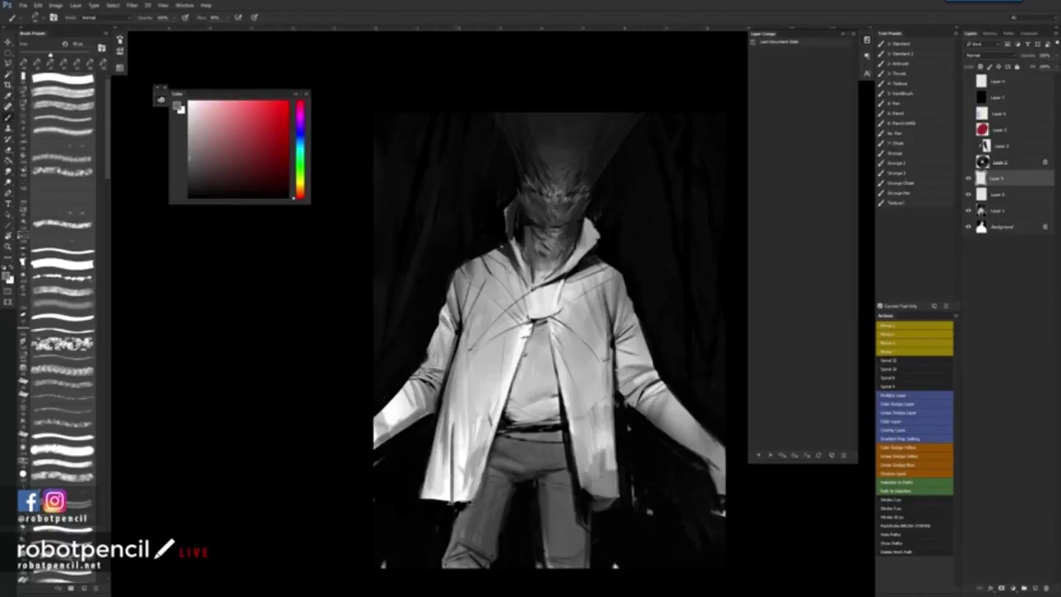
pyautogui.moveTo(456, 369); pyautogui.dragTo(453, 427)
pyautogui.moveTo(463, 340); pyautogui.dragTo(459, 387)
pyautogui.hotkey('ctrl', 'z')
# Step: Sample a dark gray beside the right sleeve and dot small buttons along the coat's front edges with a smaller brush
pyautogui.press('[')
pyautogui.press('[')
pyautogui.keyDown('alt'); pyautogui.click(614, 336); pyautogui.keyUp('alt')
pyautogui.moveTo(607, 360); pyautogui.dragTo(601, 417)
pyautogui.hotkey('ctrl', 'z')
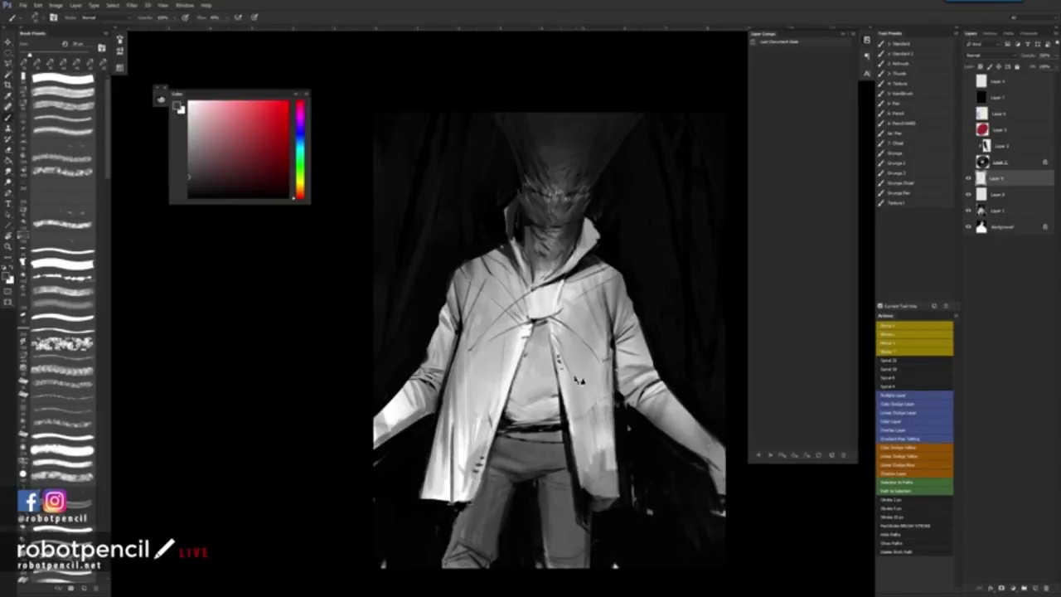
# Step: Sharpen the right collar point and touch up the coat's clasp area using grays sampled from the shirt and collar
pyautogui.keyDown('alt'); pyautogui.click(548, 311); pyautogui.keyUp('alt')
pyautogui.press('x')
pyautogui.keyDown('alt'); pyautogui.click(595, 257); pyautogui.keyUp('alt')
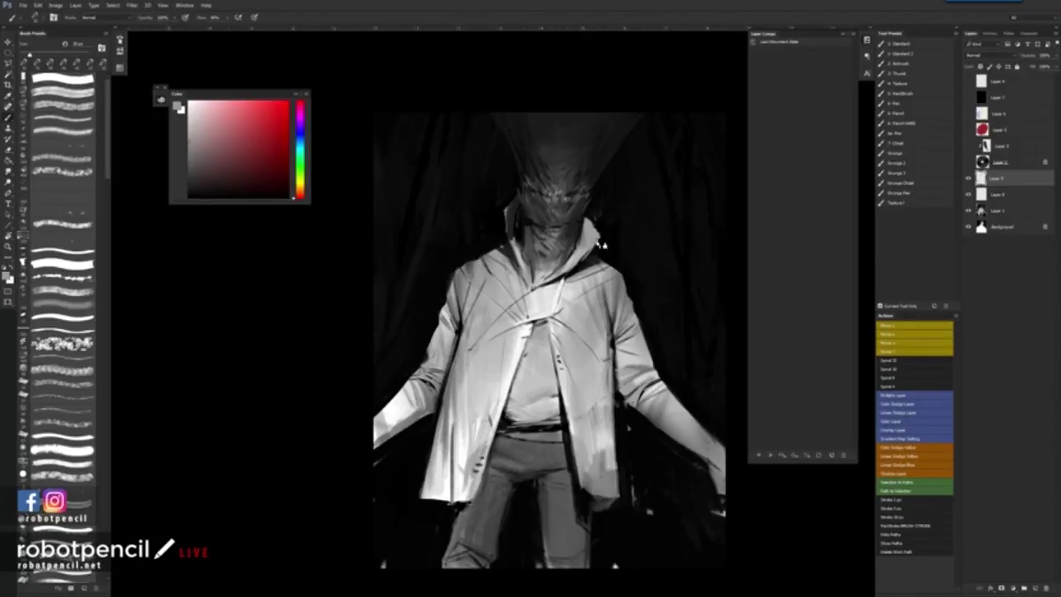
pyautogui.keyDown('alt'); pyautogui.click(605, 245); pyautogui.keyUp('alt')
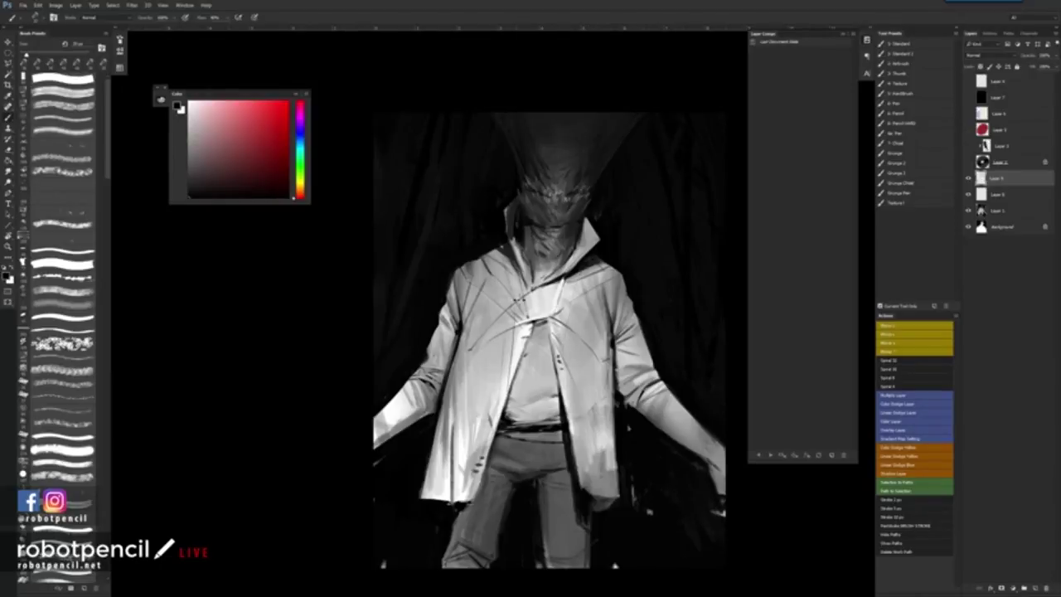
# Step: Draw thin dark lines inside both coat panels and add strokes across the trousers' waist below the belt
pyautogui.moveTo(513, 333); pyautogui.dragTo(509, 383)
pyautogui.moveTo(570, 340); pyautogui.dragTo(580, 413)
pyautogui.press('x')
pyautogui.moveTo(505, 460); pyautogui.dragTo(535, 473)
pyautogui.moveTo(500, 441); pyautogui.dragTo(542, 448)
pyautogui.click(558, 461)
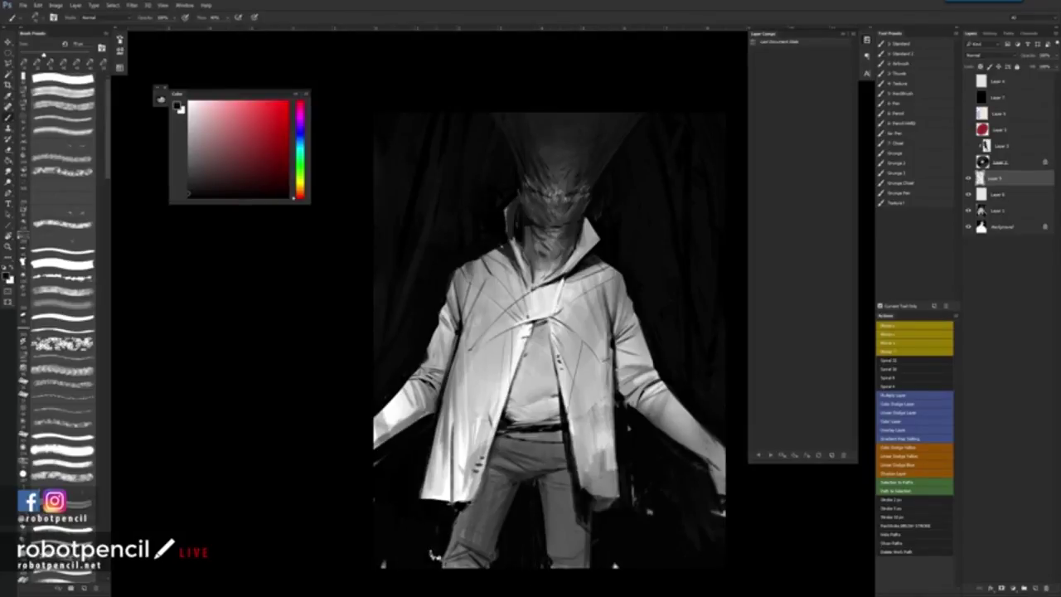
# Step: Cover the light specks in the lower background on both sides of the legs with dark strokes from a larger brush
pyautogui.moveTo(387, 570); pyautogui.dragTo(383, 562)
pyautogui.press(']')
pyautogui.press(']')
pyautogui.press(']')
pyautogui.press(']')
pyautogui.moveTo(375, 500); pyautogui.dragTo(374, 550)
pyautogui.moveTo(652, 459); pyautogui.dragTo(652, 549)
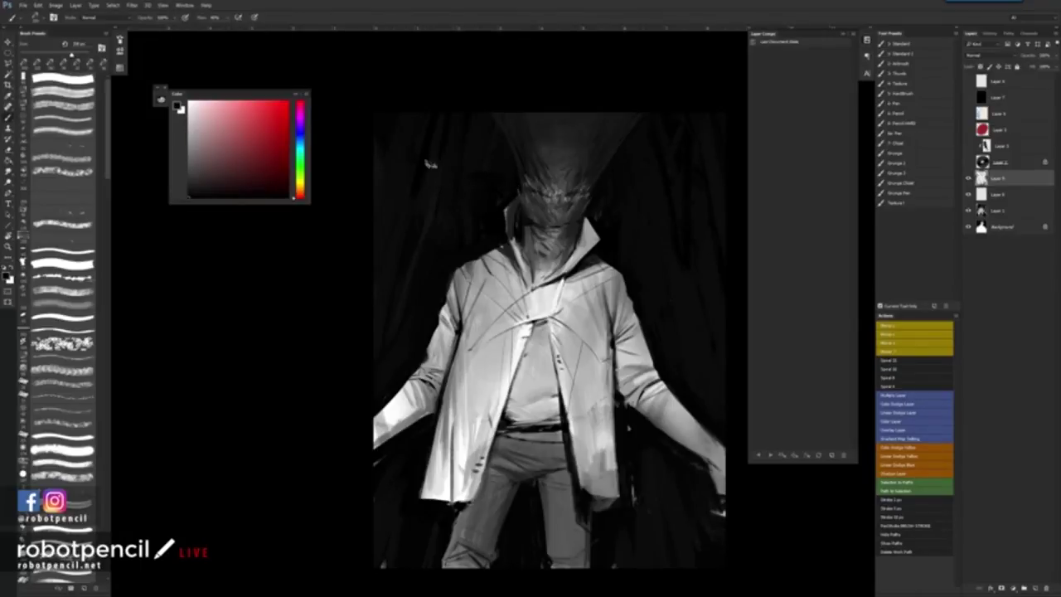
# Step: Undo the rough trial scribbles across the coat, arms and background
pyautogui.press('[')
pyautogui.press('[')
pyautogui.press('[')
pyautogui.press('[')
pyautogui.press('[')
pyautogui.press('[')
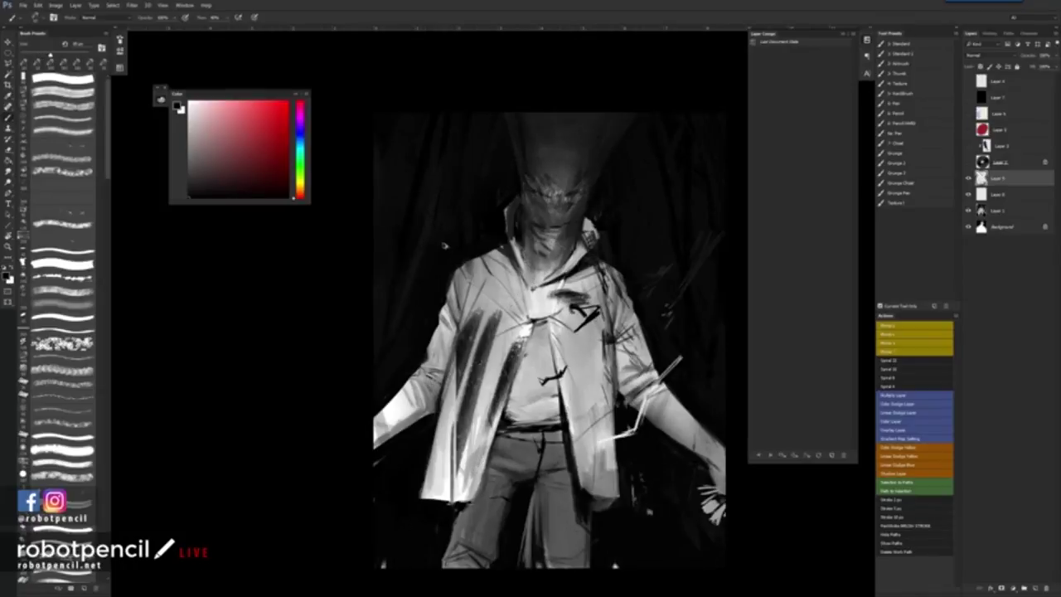
pyautogui.hotkey('ctrl', 'alt', 'z')
pyautogui.hotkey('ctrl', 'alt', 'z')
pyautogui.hotkey('ctrl', 'alt', 'z')
pyautogui.hotkey('ctrl', 'alt', 'z')
pyautogui.hotkey('ctrl', 'alt', 'z')
pyautogui.hotkey('ctrl', 'alt', 'z')
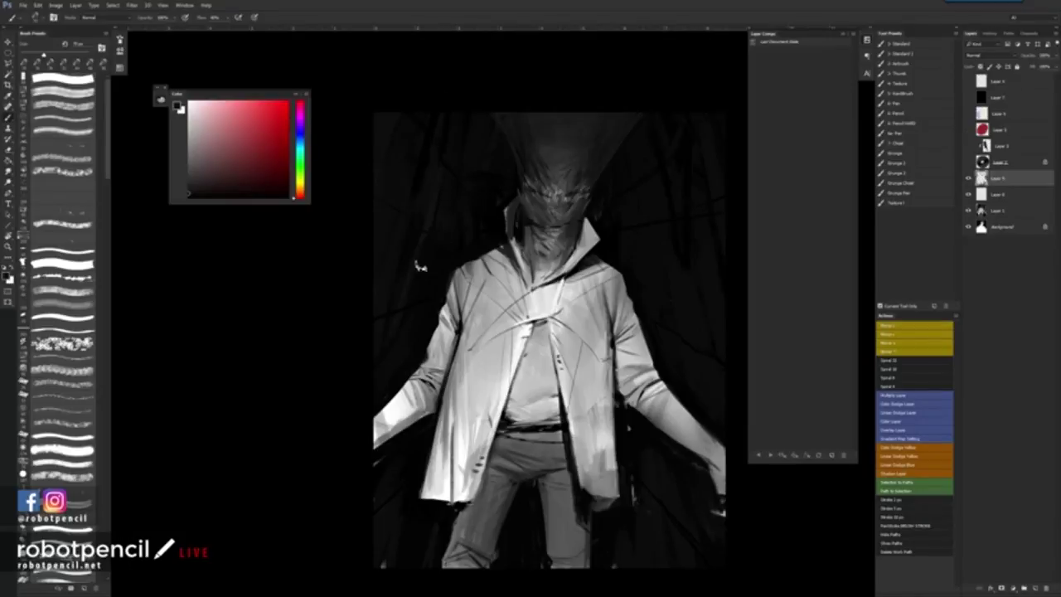
# Step: Darken the forearms and the background around the collar and coat hem with a large black brush
pyautogui.click(938, 64)
pyautogui.moveTo(610, 207); pyautogui.dragTo(624, 274)
pyautogui.moveTo(439, 489)
pyautogui.mouseDown()
pyautogui.moveTo(393, 411)
pyautogui.moveTo(409, 391)
pyautogui.mouseUp()
pyautogui.moveTo(607, 489)
pyautogui.mouseDown()
pyautogui.moveTo(647, 413)
pyautogui.moveTo(718, 471)
pyautogui.mouseUp()
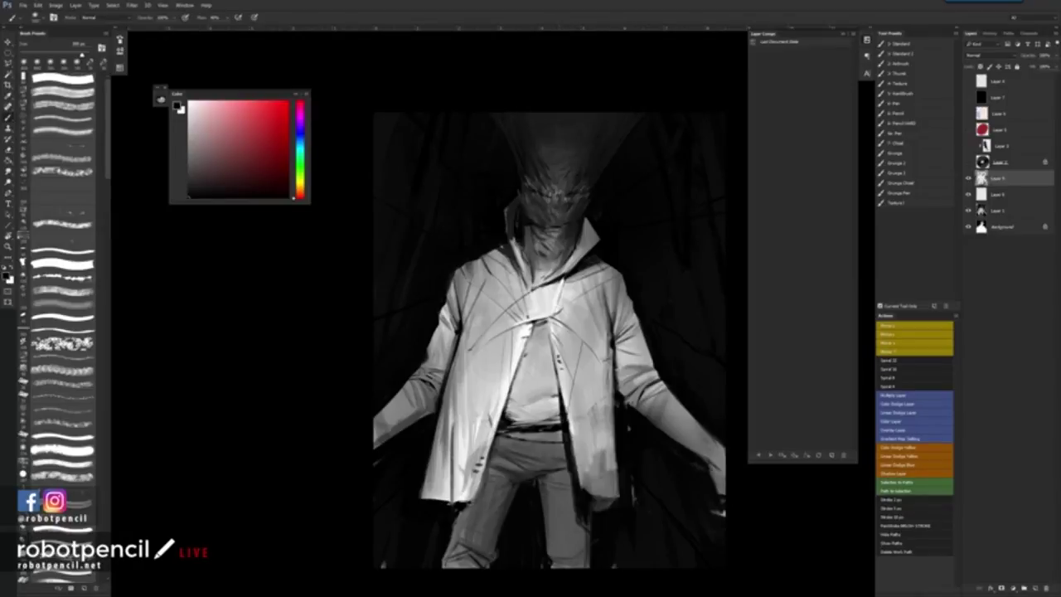
# Step: Try lightening the mask with a large white brush stroke, and undo it
pyautogui.press('x')
pyautogui.moveTo(538, 141); pyautogui.dragTo(581, 191)
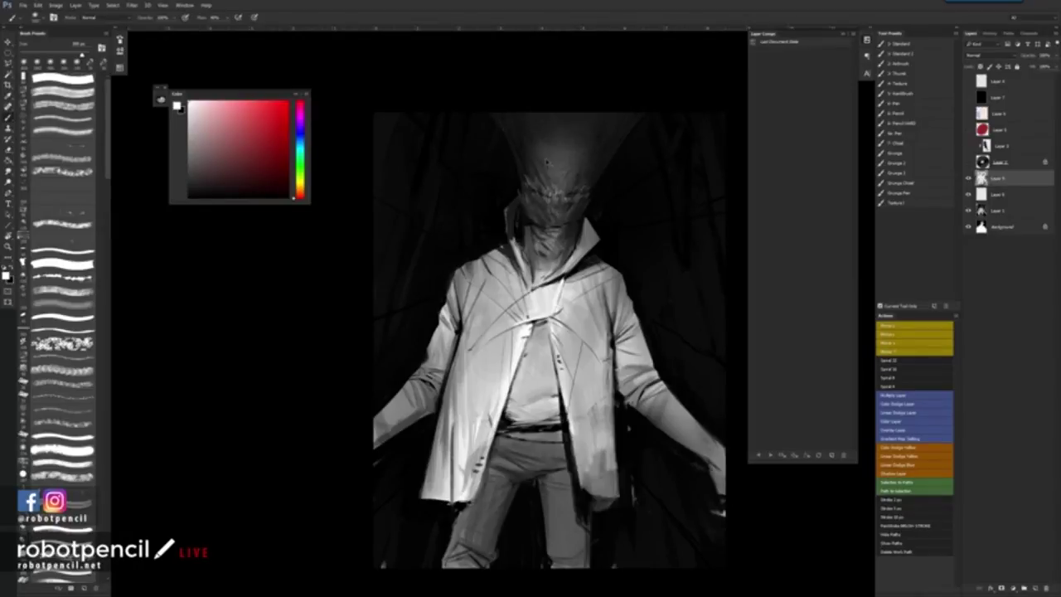
pyautogui.hotkey('ctrl', 'z')
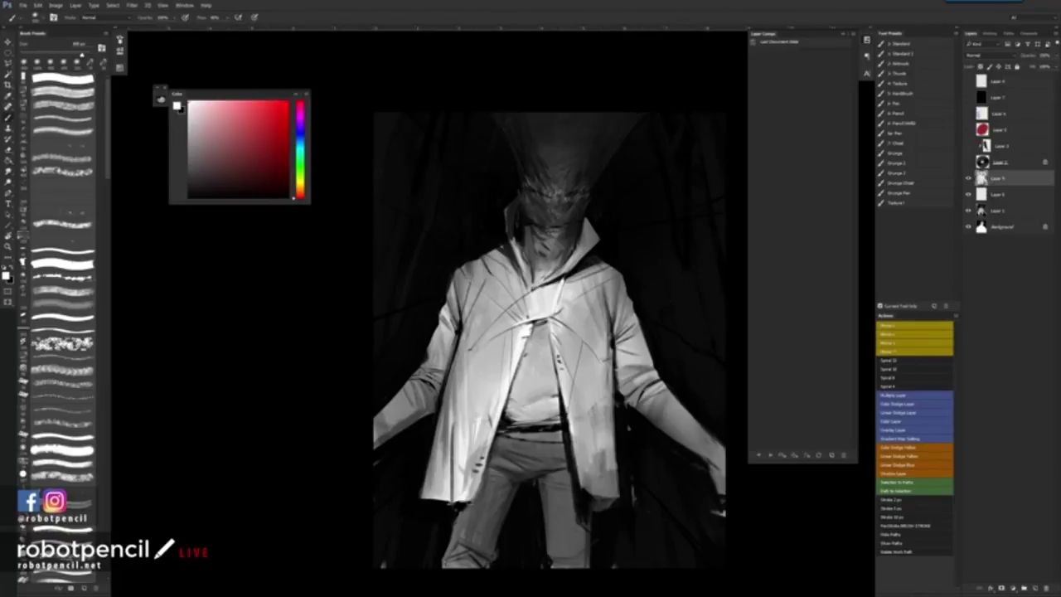
pyautogui.press('x')
pyautogui.press('x')
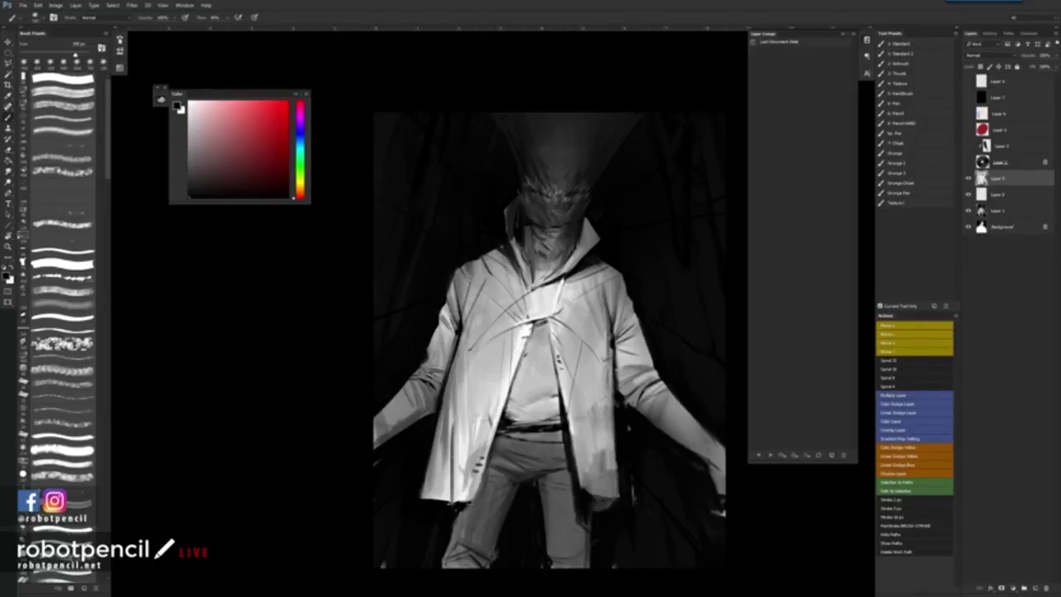
# Step: Shade the left trouser leg and background with black, and cycle the screen modes to check the painting
pyautogui.moveTo(500, 445); pyautogui.dragTo(469, 538)
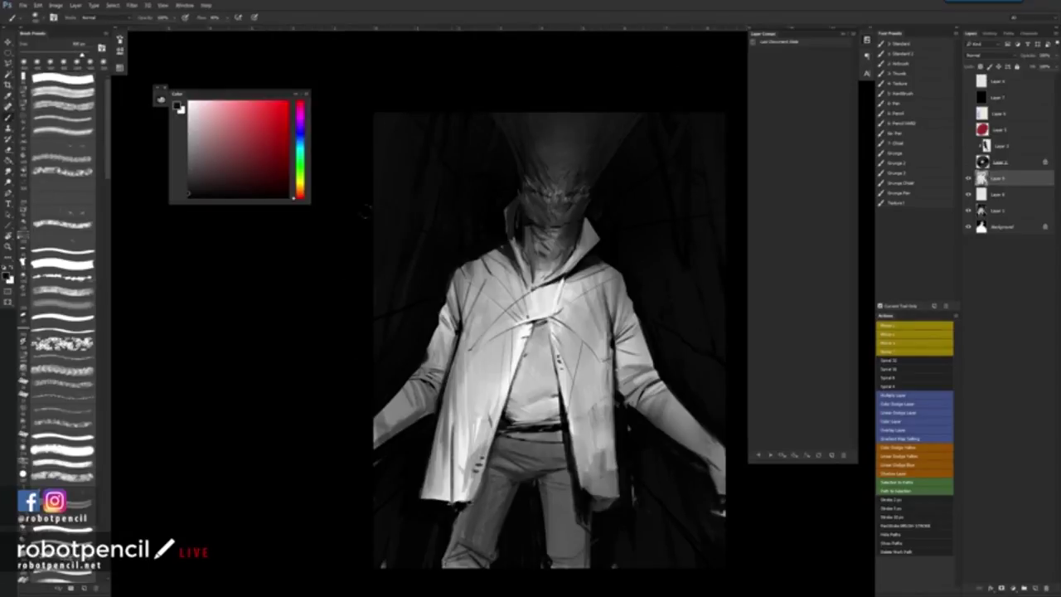
pyautogui.press('f')
pyautogui.press('f')
pyautogui.press('f')
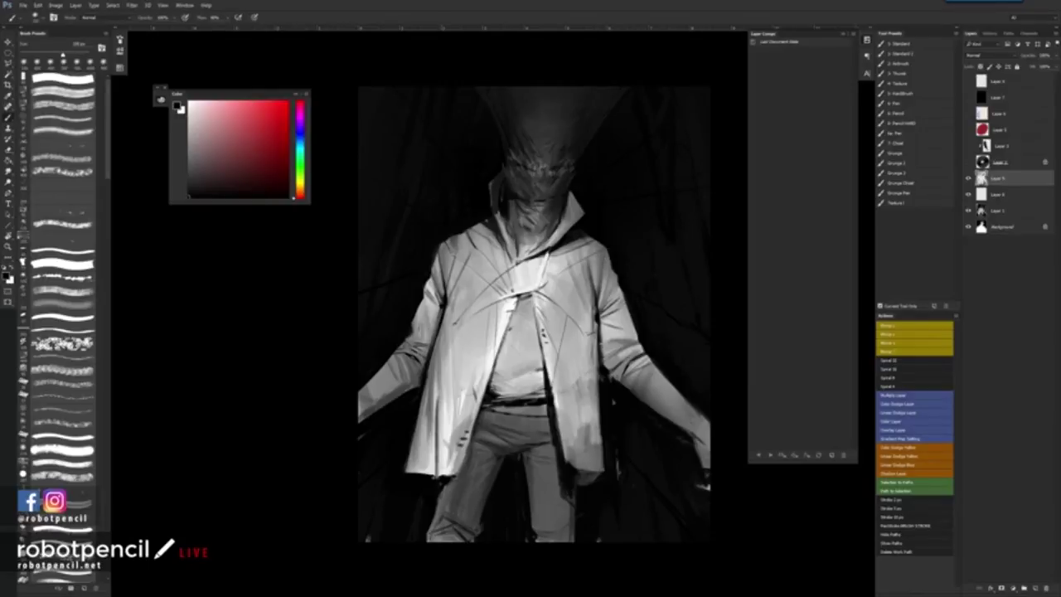
pyautogui.press(']')
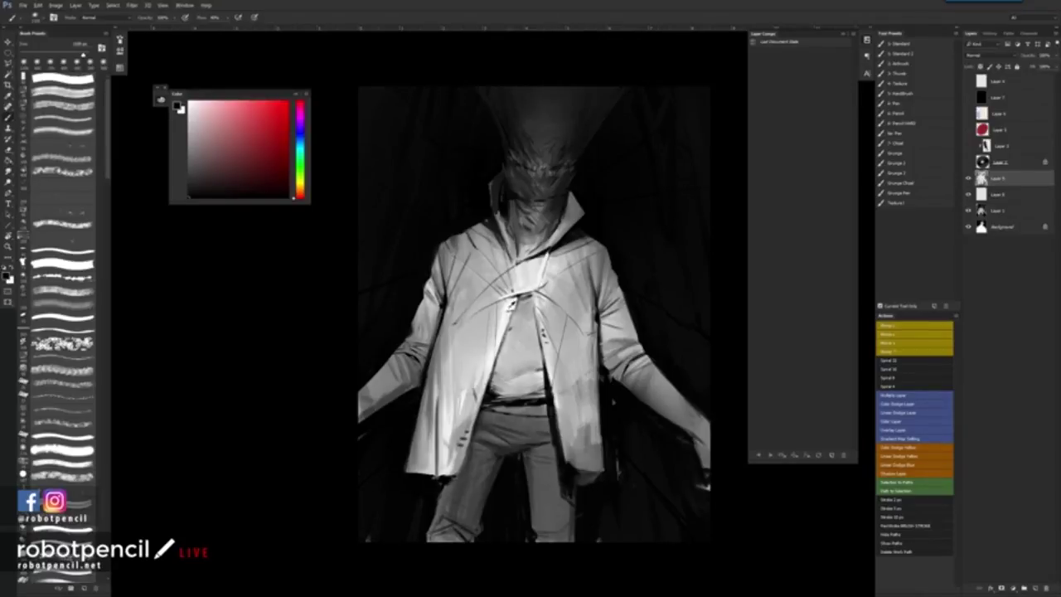
# Step: Lighten the right coat panel and the left side of the chest with near-white, enlarging the brush for the chest
pyautogui.press('x')
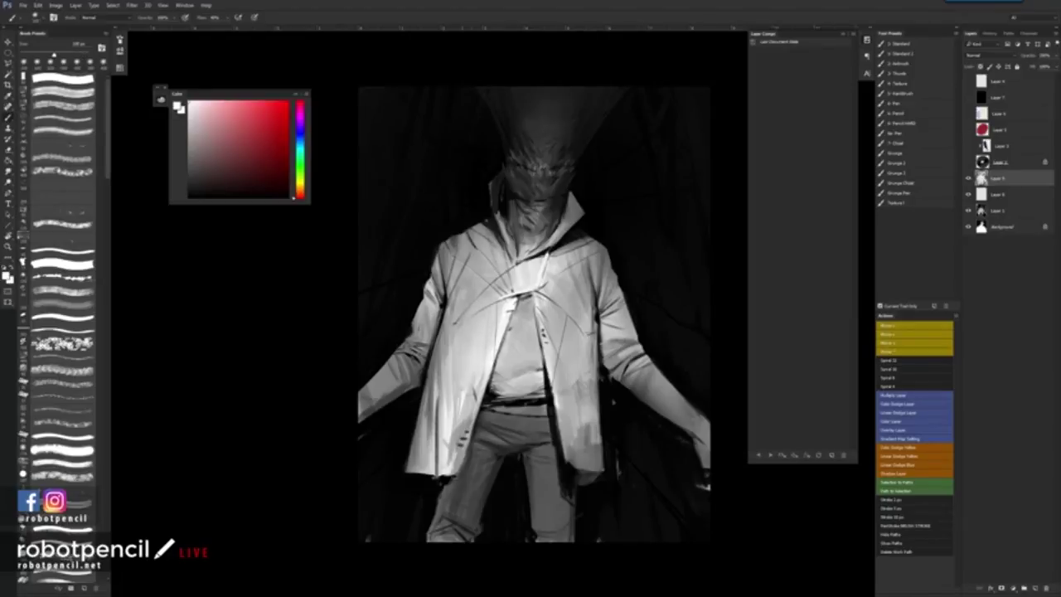
pyautogui.moveTo(559, 319); pyautogui.dragTo(574, 363)
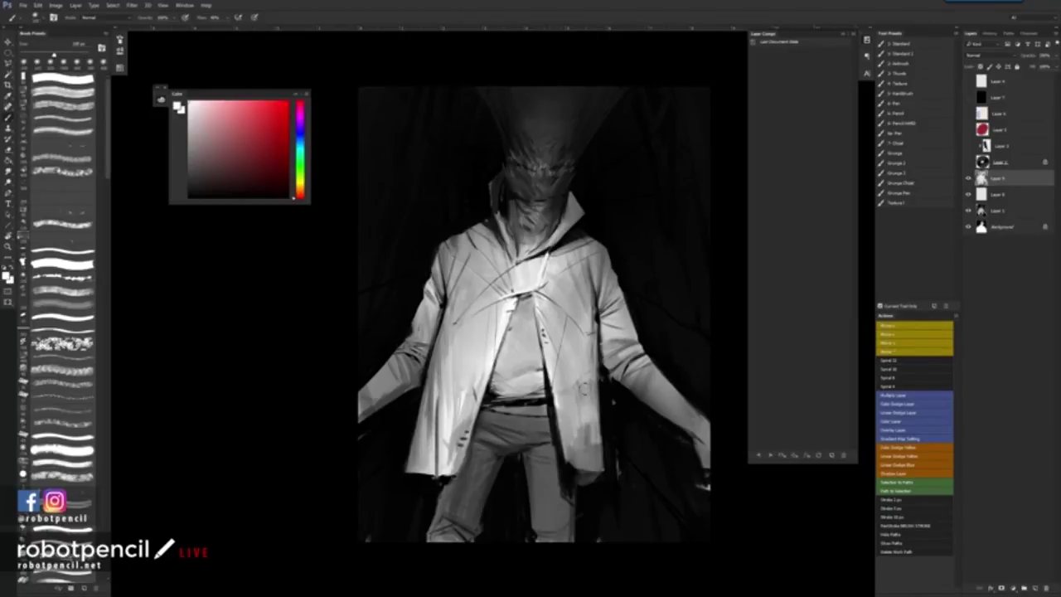
pyautogui.press(']')
pyautogui.press(']')
pyautogui.press(']')
pyautogui.press(']')
pyautogui.press(']')
pyautogui.press(']')
pyautogui.moveTo(506, 278); pyautogui.dragTo(491, 290)
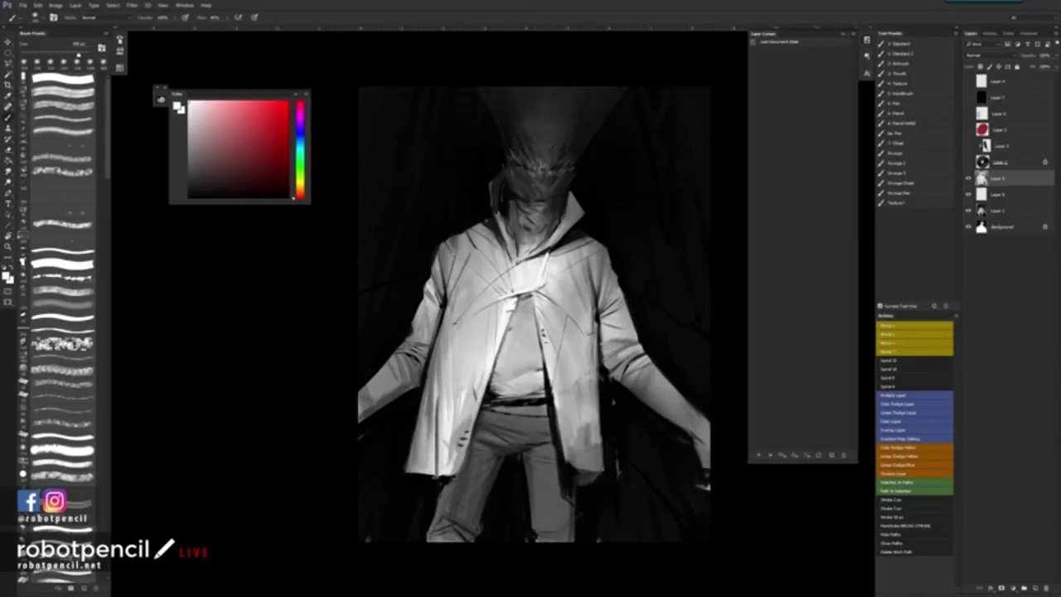
# Step: Rework the armpit and sleeve seams on both sides of the coat with a smaller brush and tones sampled from the fabric
pyautogui.press('x')
pyautogui.press('[')
pyautogui.press('[')
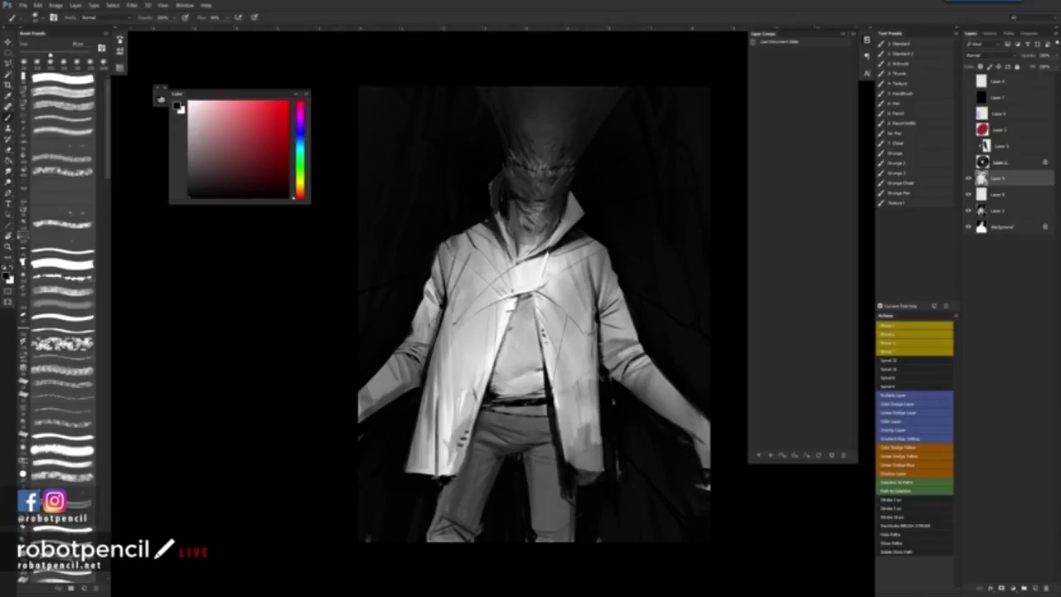
pyautogui.keyDown('alt'); pyautogui.click(433, 321); pyautogui.keyUp('alt')
pyautogui.keyDown('alt'); pyautogui.click(609, 334); pyautogui.keyUp('alt')
pyautogui.moveTo(600, 321); pyautogui.dragTo(603, 374)
pyautogui.keyDown('alt'); pyautogui.click(436, 310); pyautogui.keyUp('alt')
pyautogui.moveTo(436, 311); pyautogui.dragTo(438, 335)
pyautogui.moveTo(443, 242); pyautogui.dragTo(442, 275)
pyautogui.press('[')
pyautogui.press('[')
pyautogui.press('[')
pyautogui.press('[')
pyautogui.press('[')
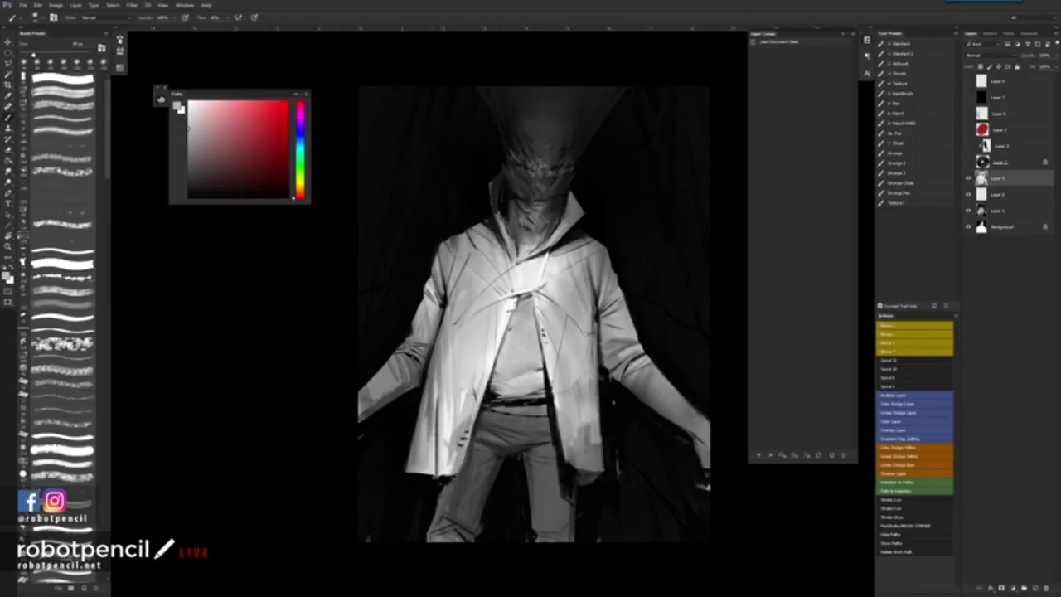
# Step: Choose the Grunge Chisel brush preset and stroke a sampled near-white down the coat's right shoulder and side with a reduced brush
pyautogui.click(917, 183)
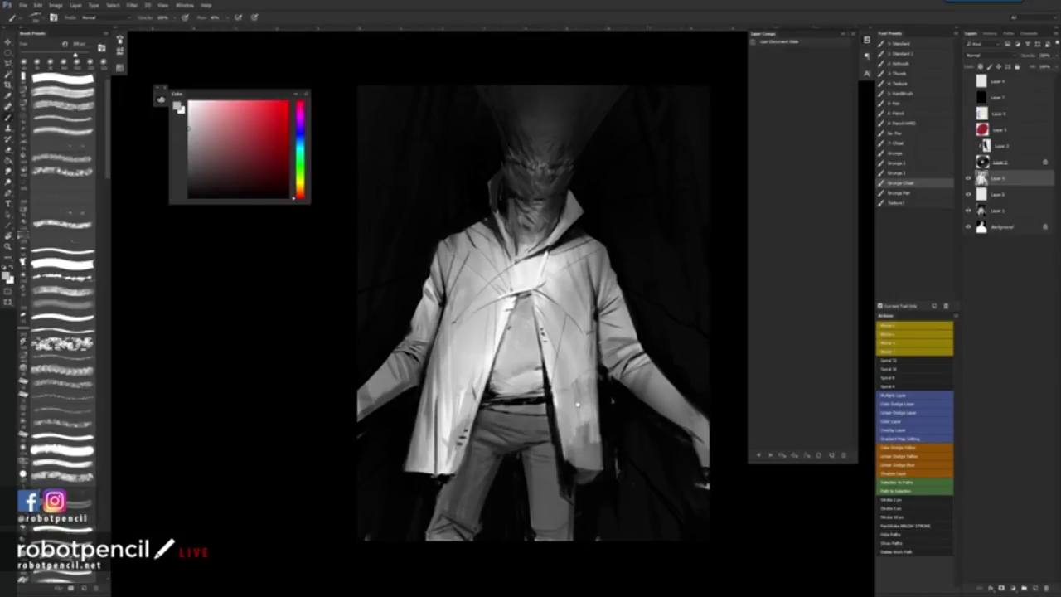
pyautogui.moveTo(535, 289); pyautogui.dragTo(510, 212)
pyautogui.keyDown('alt'); pyautogui.click(502, 192); pyautogui.keyUp('alt')
pyautogui.press('[')
pyautogui.press('[')
pyautogui.press('[')
pyautogui.press('[')
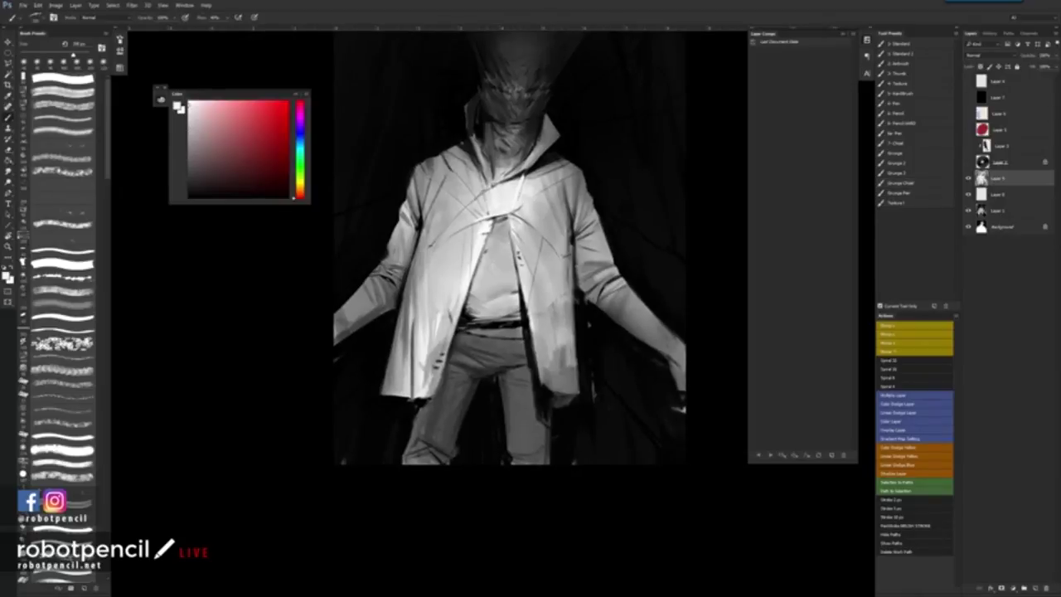
pyautogui.moveTo(556, 191)
pyautogui.mouseDown()
pyautogui.moveTo(564, 171)
pyautogui.moveTo(576, 261)
pyautogui.mouseUp()
pyautogui.press('Tab')
pyautogui.press('Tab')
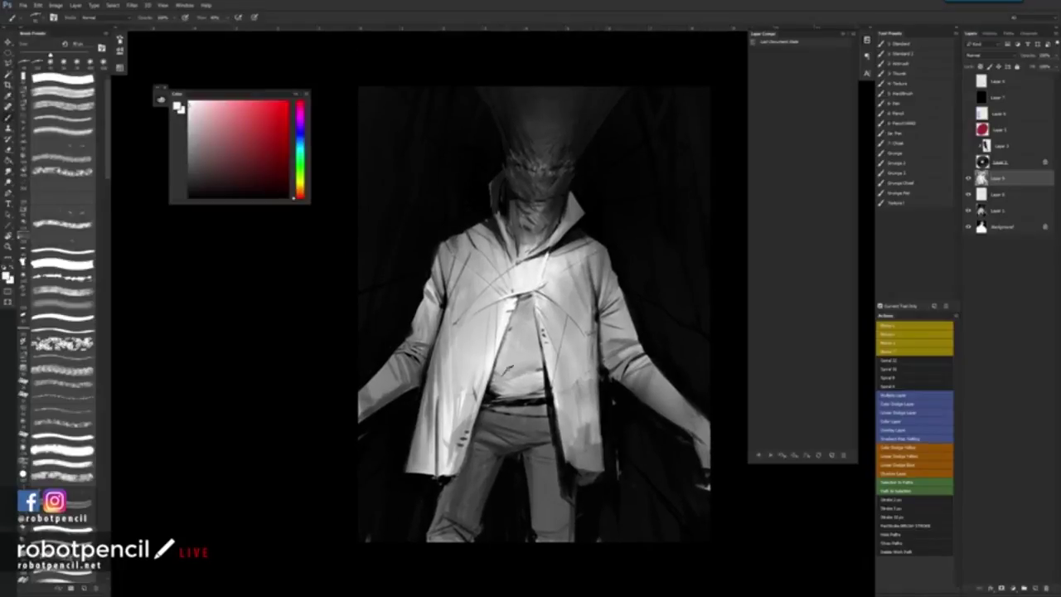
# Step: Touch up the shirt front and paint a dark shadow directly beneath the coat's chest clasp
pyautogui.moveTo(506, 370); pyautogui.dragTo(494, 352)
pyautogui.keyDown('ctrl'); pyautogui.click(555, 324); pyautogui.keyUp('ctrl')
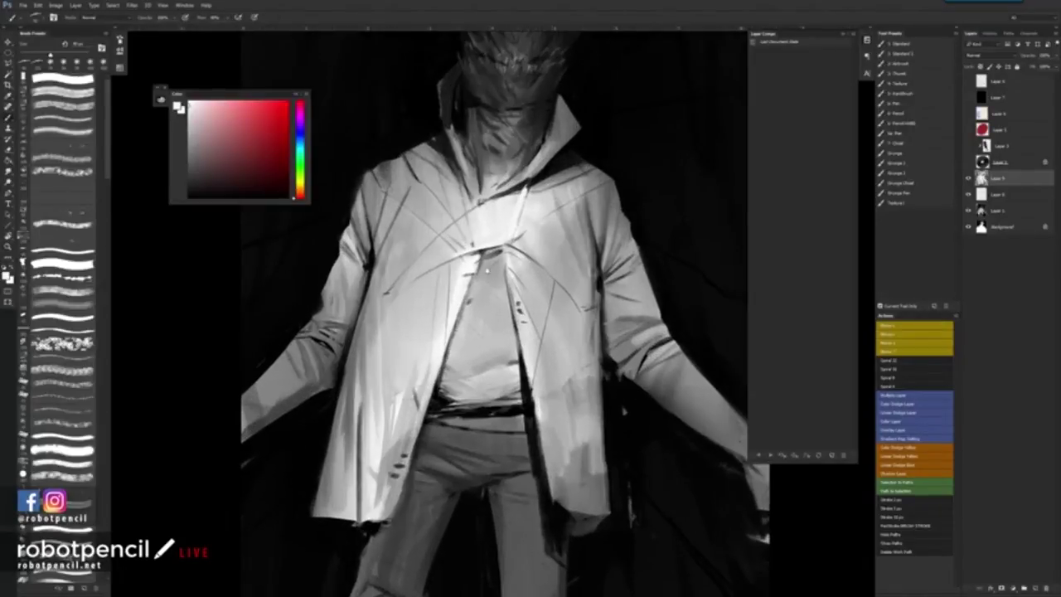
pyautogui.press('d')
pyautogui.moveTo(490, 251); pyautogui.dragTo(537, 285)
pyautogui.press('[')
pyautogui.press('[')
pyautogui.keyDown('alt'); pyautogui.click(530, 292); pyautogui.keyUp('alt')
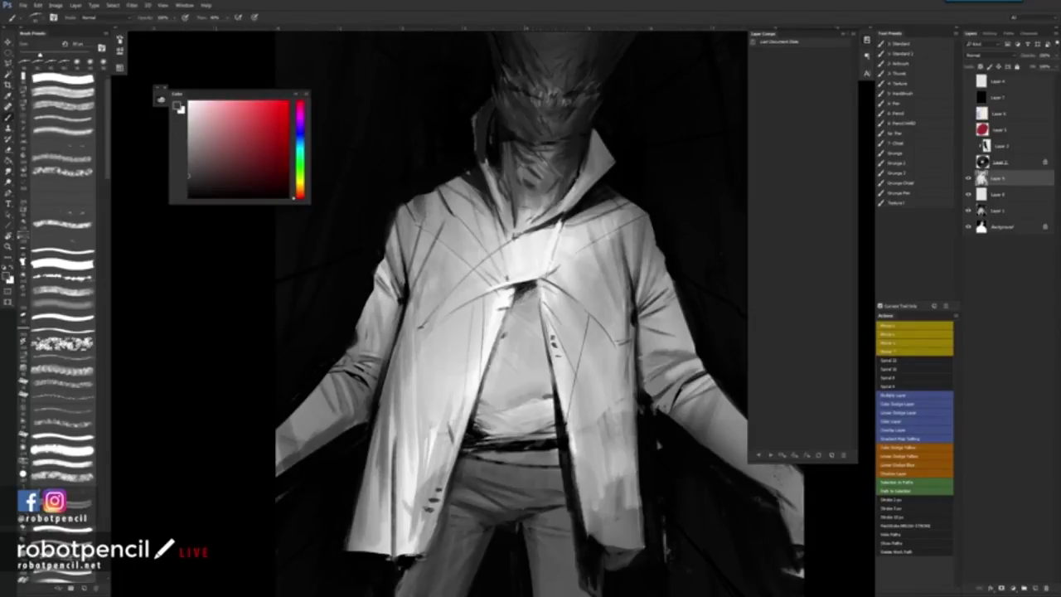
# Step: Blend the shadow below the clasp into the shirt with a larger brush and grey sampled from the shirt
pyautogui.keyDown('alt'); pyautogui.click(524, 296); pyautogui.keyUp('alt')
pyautogui.press(']')
pyautogui.press(']')
pyautogui.press(']')
pyautogui.press(']')
pyautogui.press(']')
pyautogui.press(']')
pyautogui.press(']')
pyautogui.press(']')
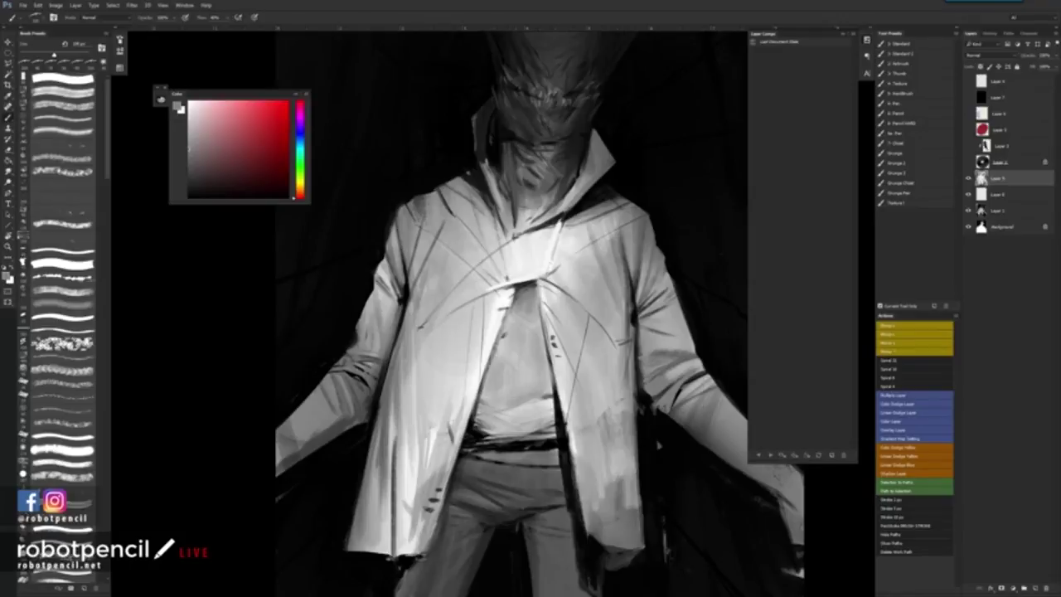
# Step: Paint over the fold lines on the left chest of the coat with a smaller brush in sampled light grey
pyautogui.press('x')
pyautogui.press('[')
pyautogui.press('[')
pyautogui.keyDown('alt'); pyautogui.click(468, 298); pyautogui.keyUp('alt')
pyautogui.moveTo(467, 284); pyautogui.dragTo(457, 294)
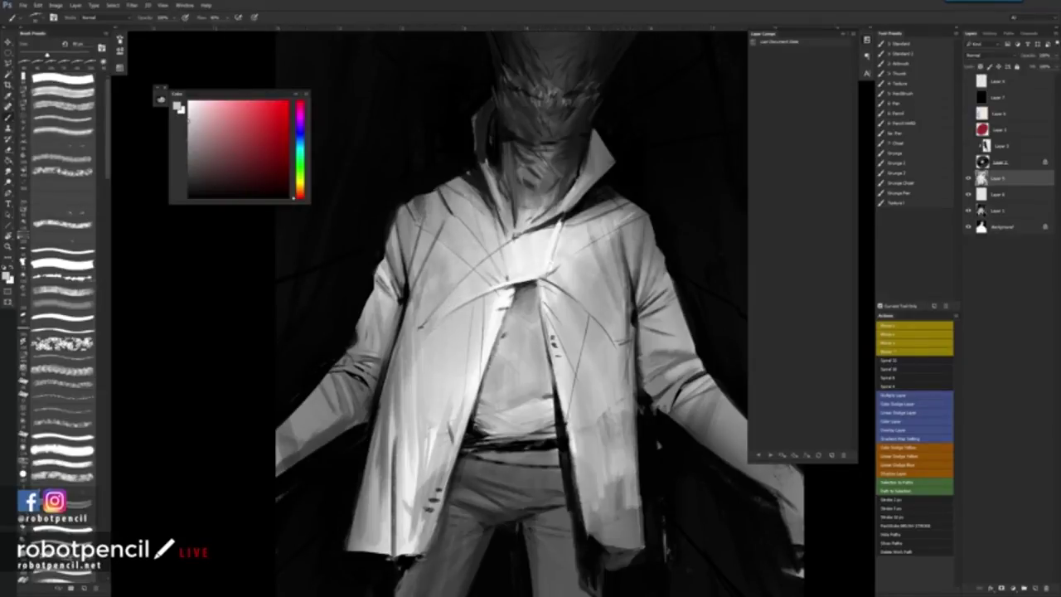
# Step: Darken the outer edge of the left sleeve below the shoulder with an enlarged black brush
pyautogui.press('z')
pyautogui.moveTo(615, 366); pyautogui.dragTo(597, 390)
pyautogui.click(595, 391)
pyautogui.press('b')
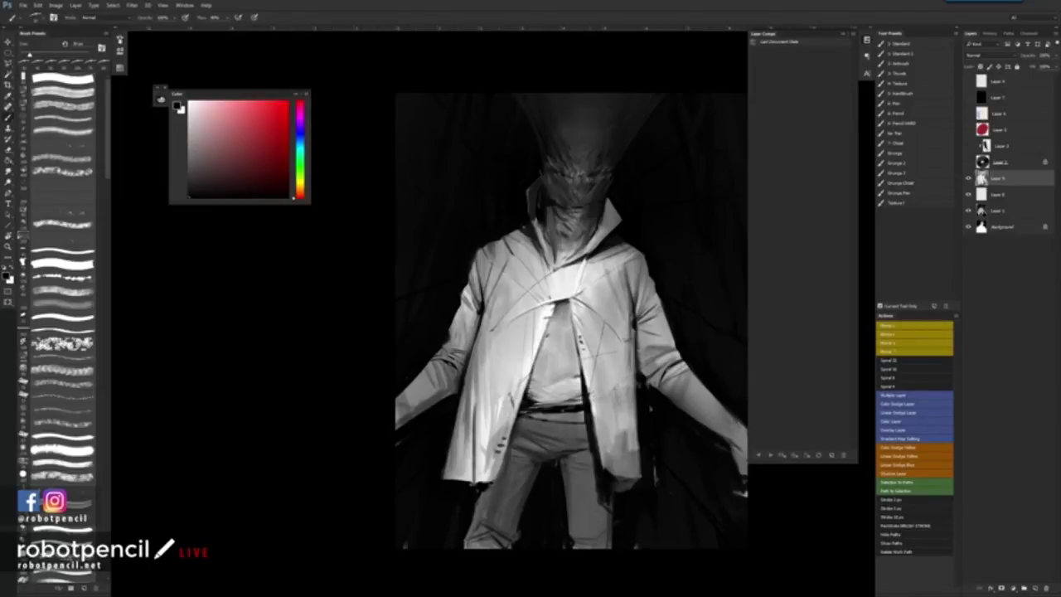
pyautogui.press(']')
pyautogui.press(']')
pyautogui.press(']')
pyautogui.press(']')
pyautogui.press(']')
pyautogui.press(']')
pyautogui.press(']')
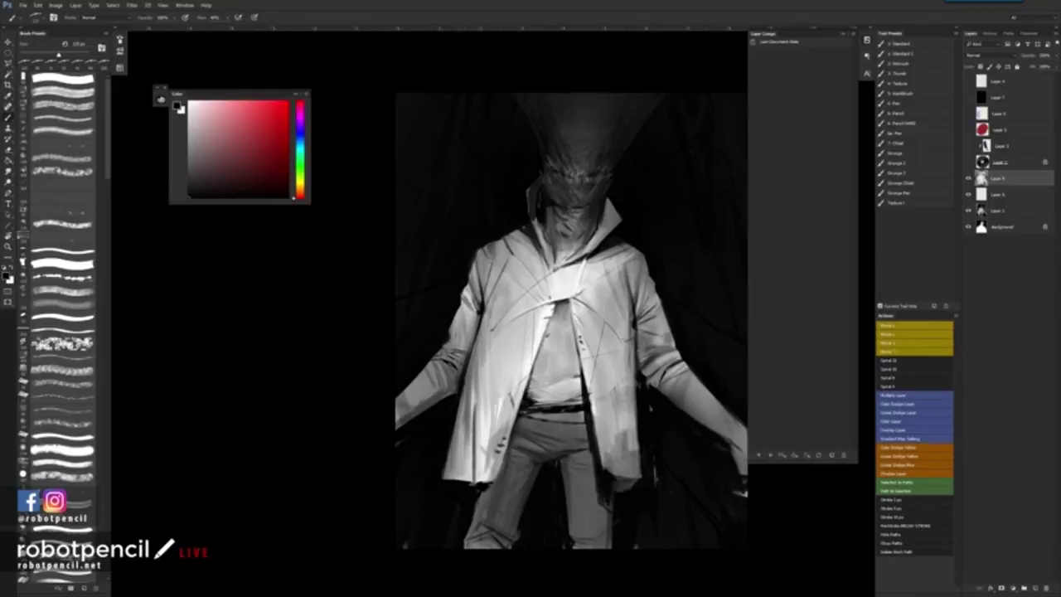
pyautogui.moveTo(475, 273); pyautogui.dragTo(468, 306)
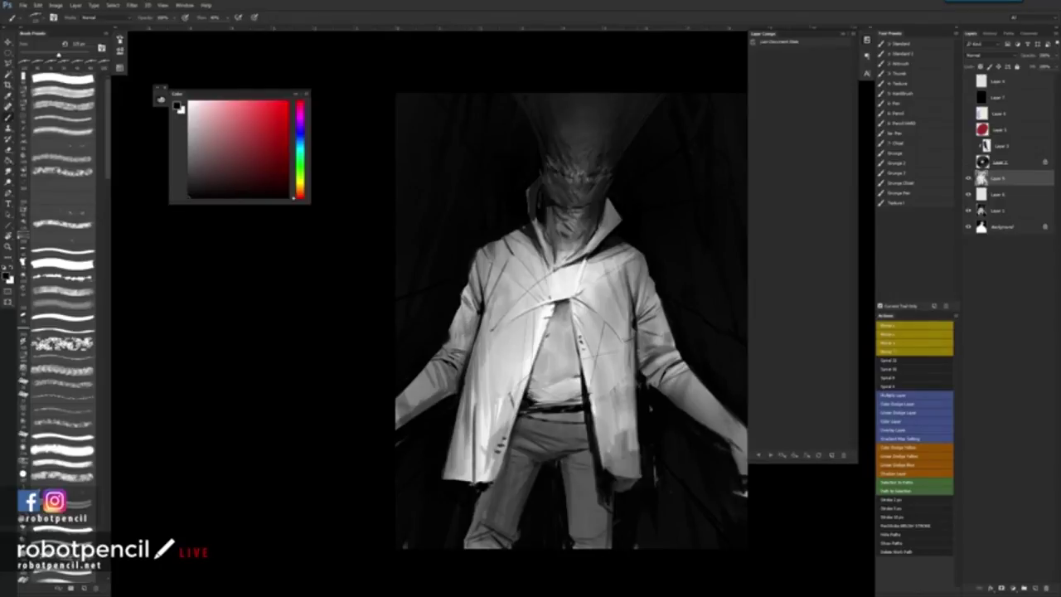
# Step: Lighten the lower left coat panel around the buttons with a small near-white brush, and add a stroke to the lower right panel
pyautogui.keyDown('alt'); pyautogui.click(491, 424); pyautogui.keyUp('alt')
pyautogui.moveTo(503, 411); pyautogui.dragTo(496, 484)
pyautogui.press('[')
pyautogui.press('[')
pyautogui.press('[')
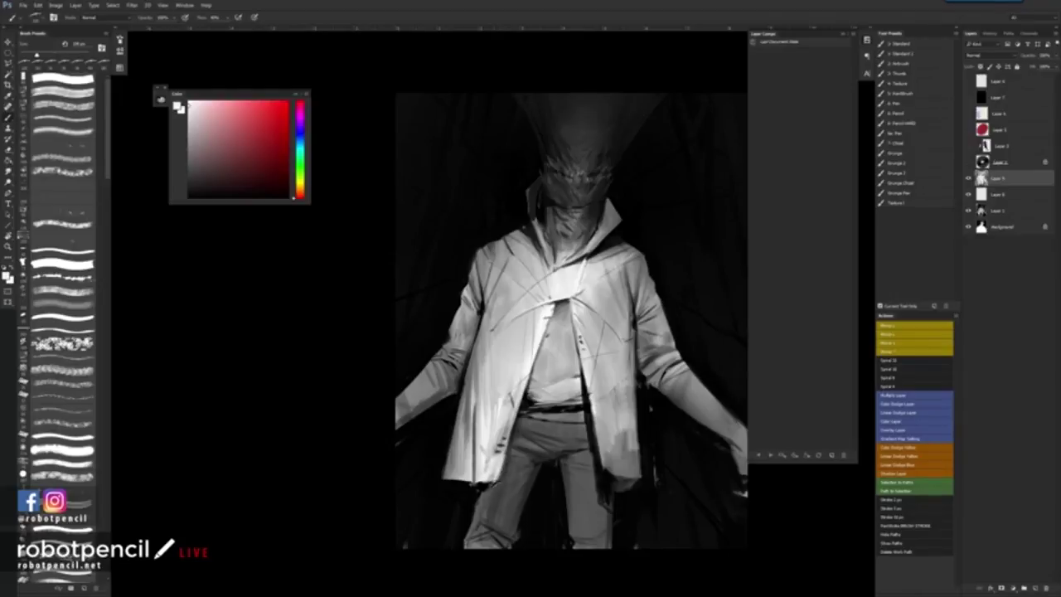
pyautogui.press('[')
pyautogui.moveTo(505, 442); pyautogui.dragTo(502, 458)
pyautogui.moveTo(514, 419); pyautogui.dragTo(502, 489)
pyautogui.moveTo(508, 452); pyautogui.dragTo(504, 484)
pyautogui.moveTo(601, 421); pyautogui.dragTo(614, 467)
# Step: Switch to the full-screen view to check the whole figure, and paint a stroke across the mask's eye line
pyautogui.press('z')
pyautogui.keyDown('alt'); pyautogui.click(626, 484); pyautogui.keyUp('alt')
pyautogui.press('f')
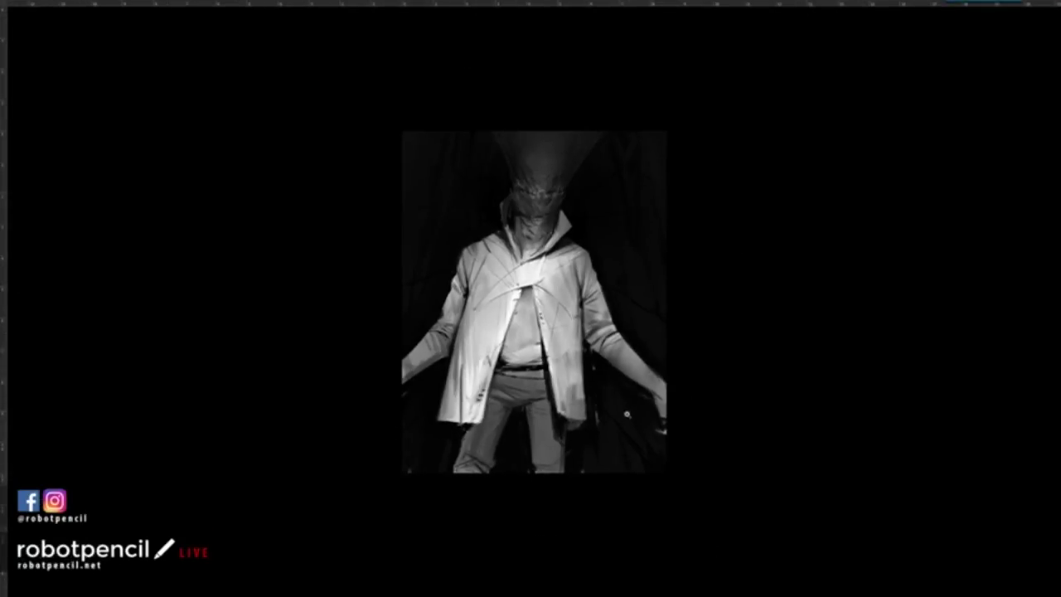
pyautogui.click(627, 414)
pyautogui.moveTo(619, 409); pyautogui.dragTo(742, 499)
pyautogui.click(649, 439)
pyautogui.hotkey('ctrl', 'r')
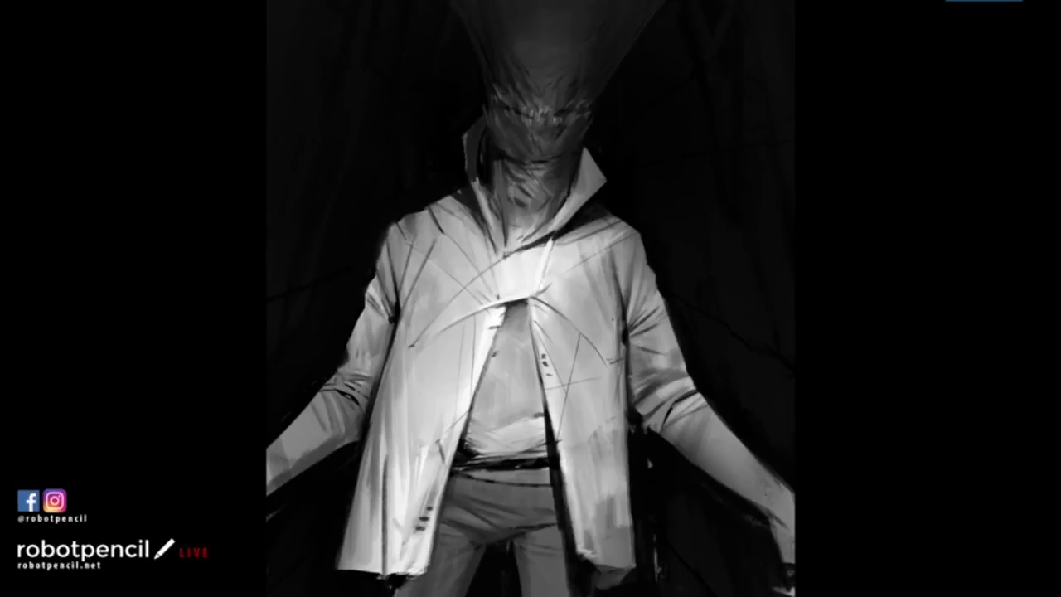
pyautogui.moveTo(611, 322); pyautogui.dragTo(619, 356)
pyautogui.moveTo(524, 147)
pyautogui.mouseDown()
pyautogui.moveTo(520, 140)
pyautogui.moveTo(583, 144)
pyautogui.mouseUp()
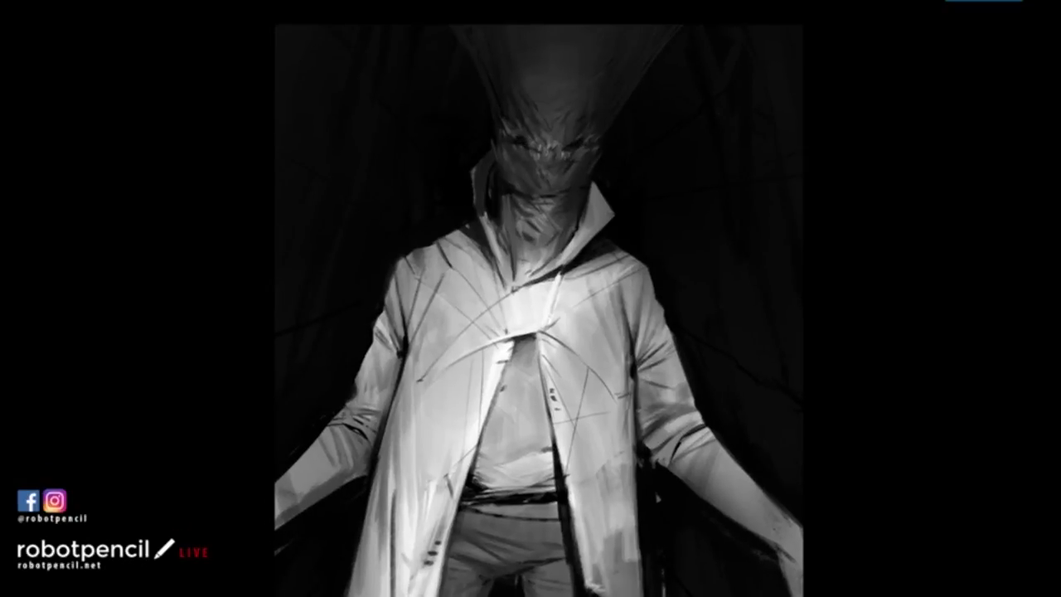